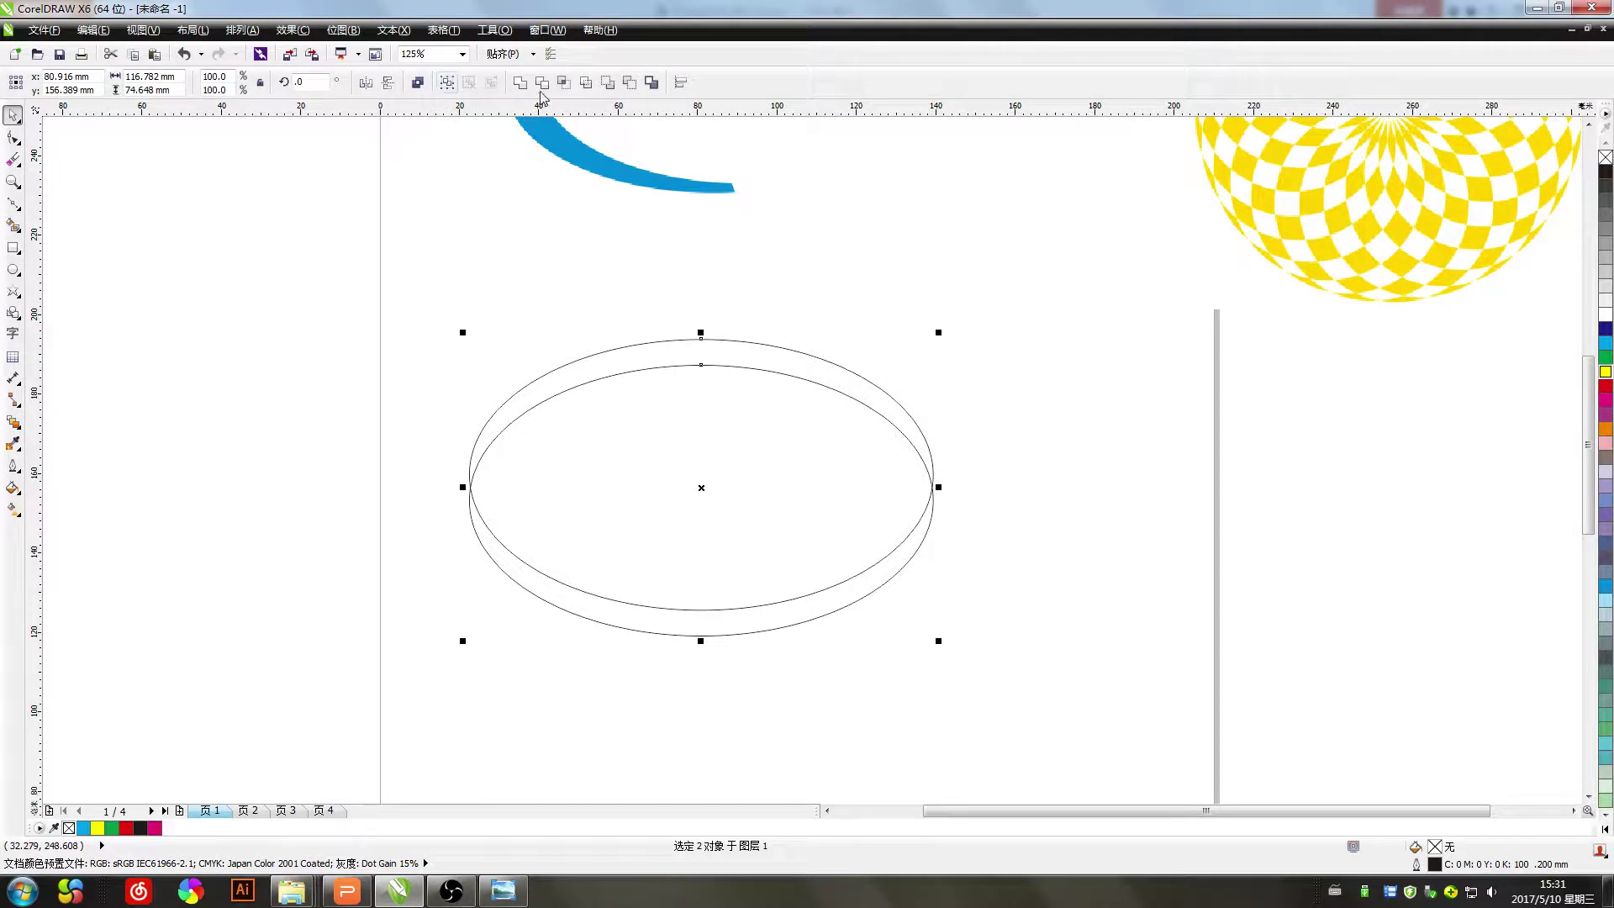
# Cut the lower overlapping ellipse out of the upper one to leave a thin arched crescent
pyautogui.click(629, 82)
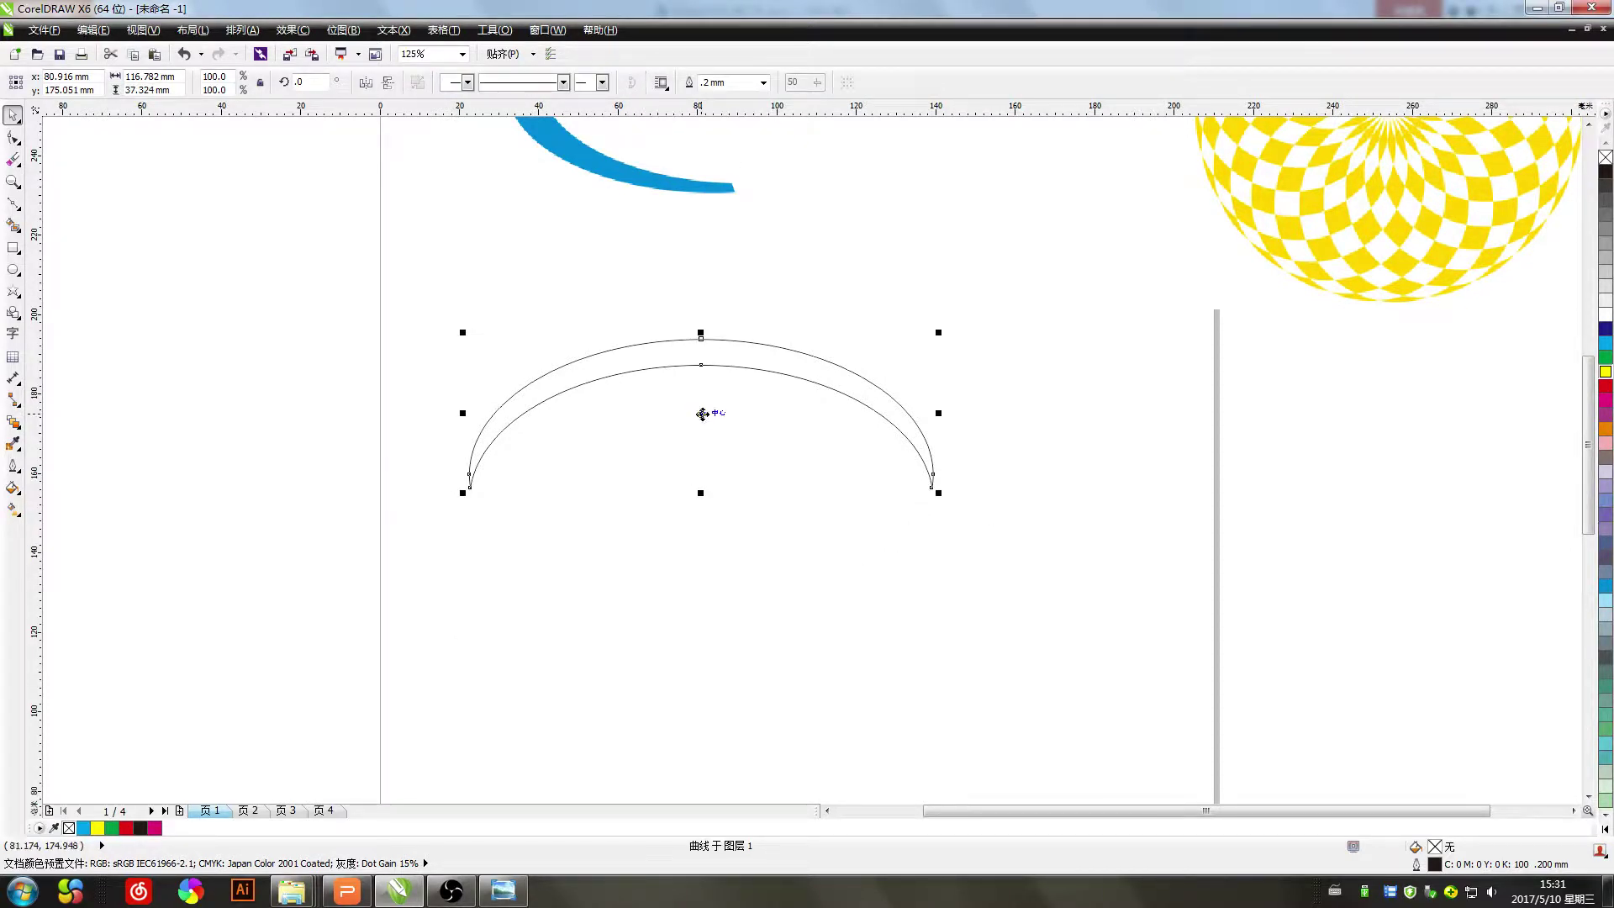
pyautogui.moveTo(703, 414); pyautogui.dragTo(703, 462)
pyautogui.hotkey('ctrl', 'r')
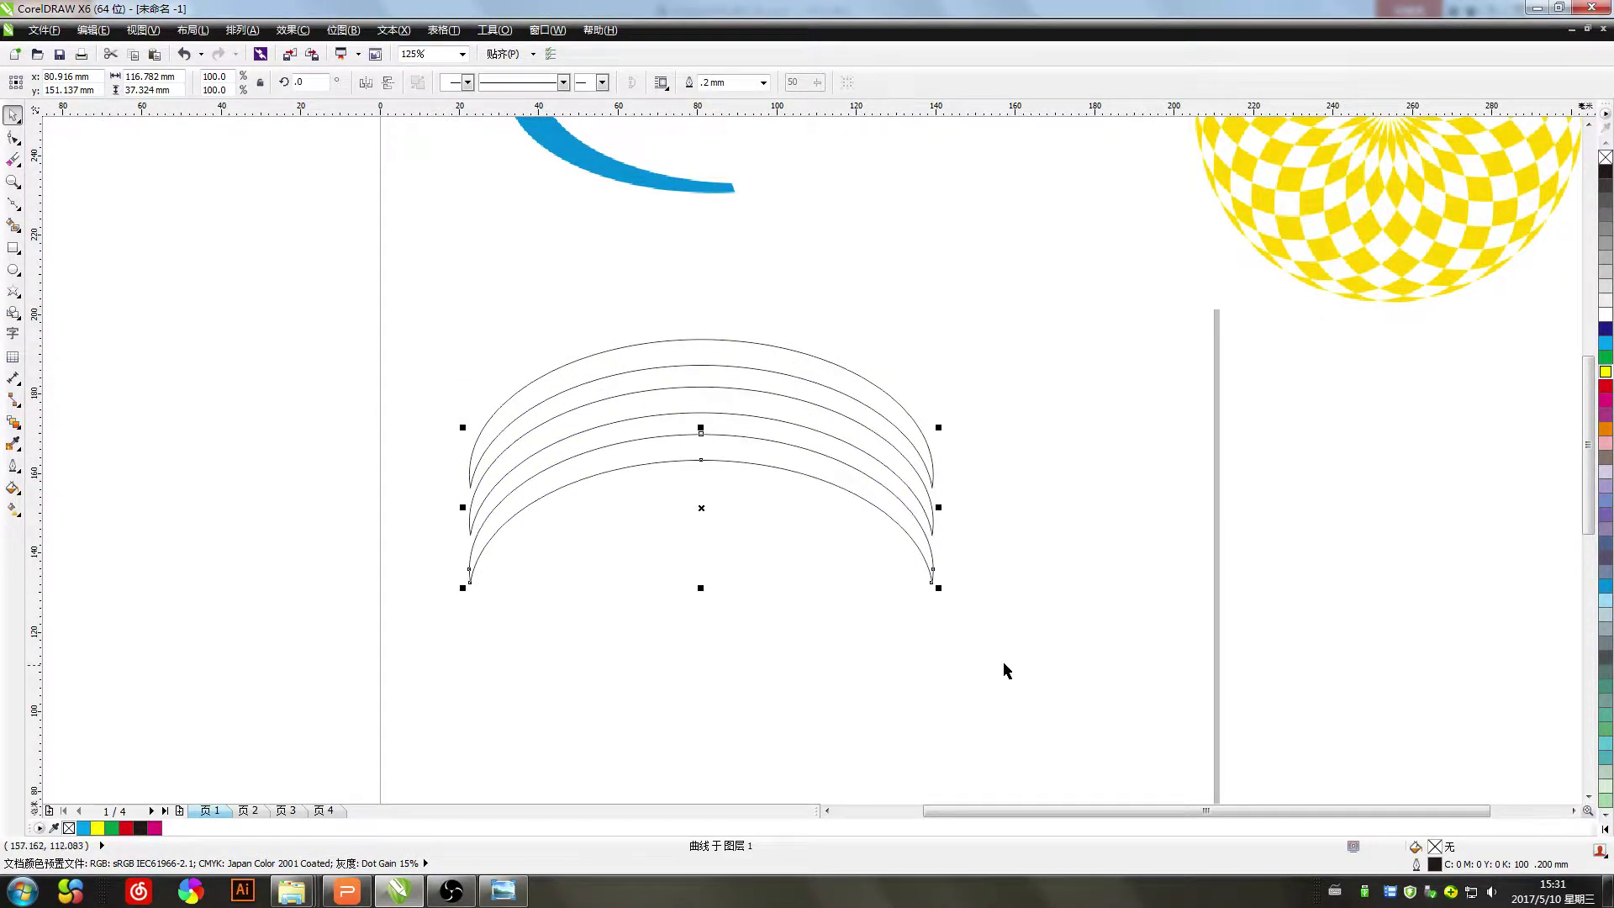
pyautogui.click(1012, 659)
pyautogui.scroll(-1, 942, 567)
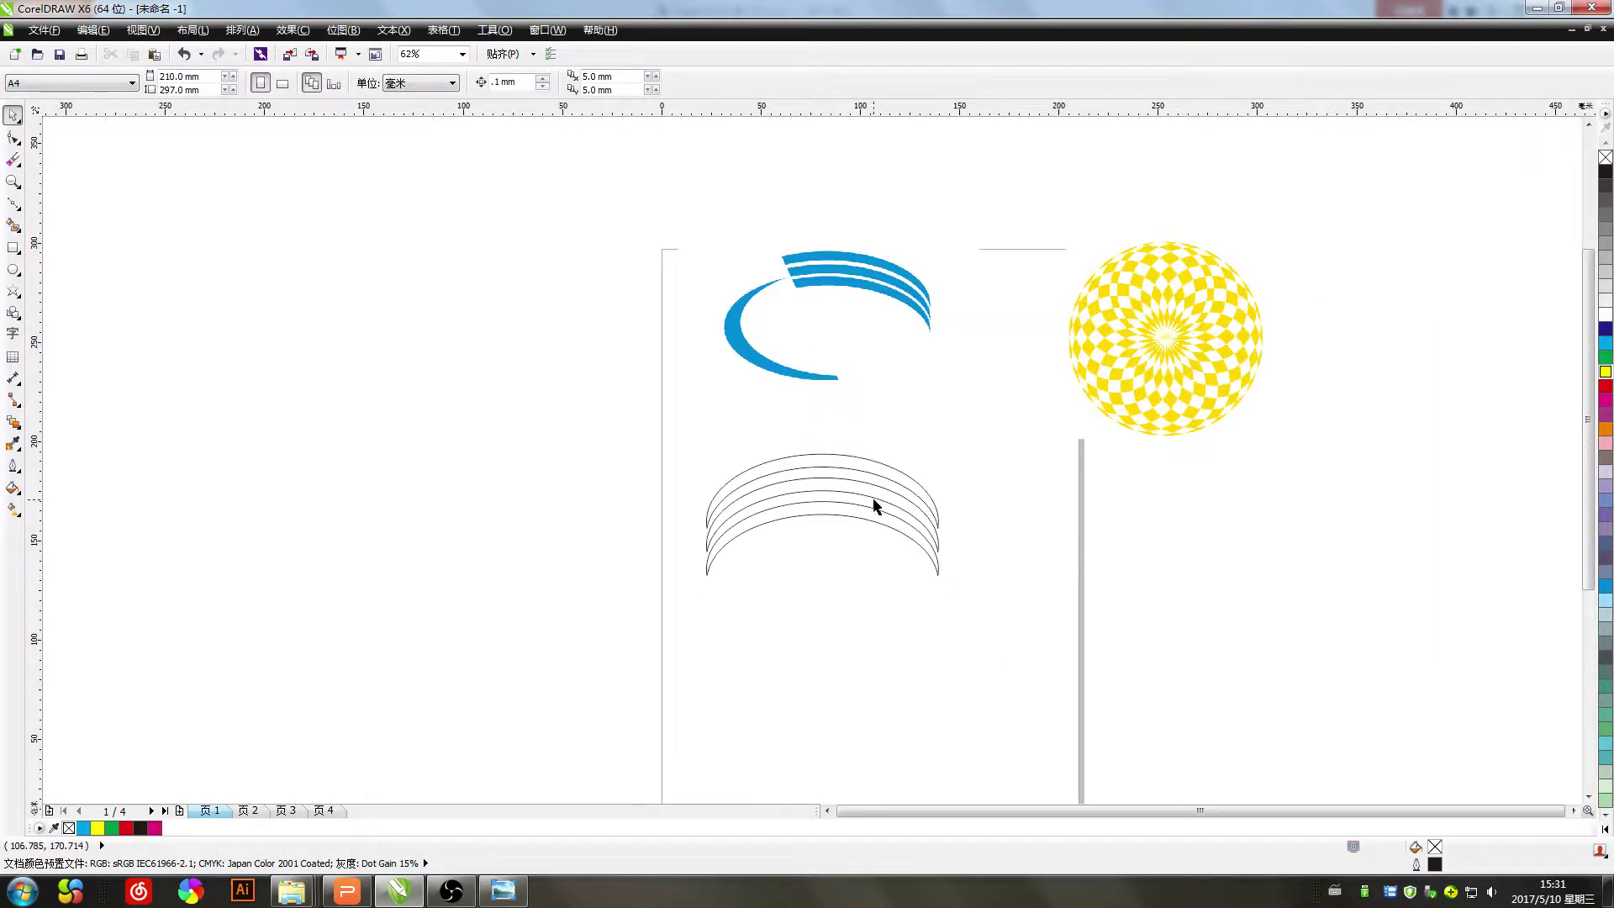
pyautogui.scroll(1, 875, 505)
pyautogui.click(836, 505)
pyautogui.press('Delete')
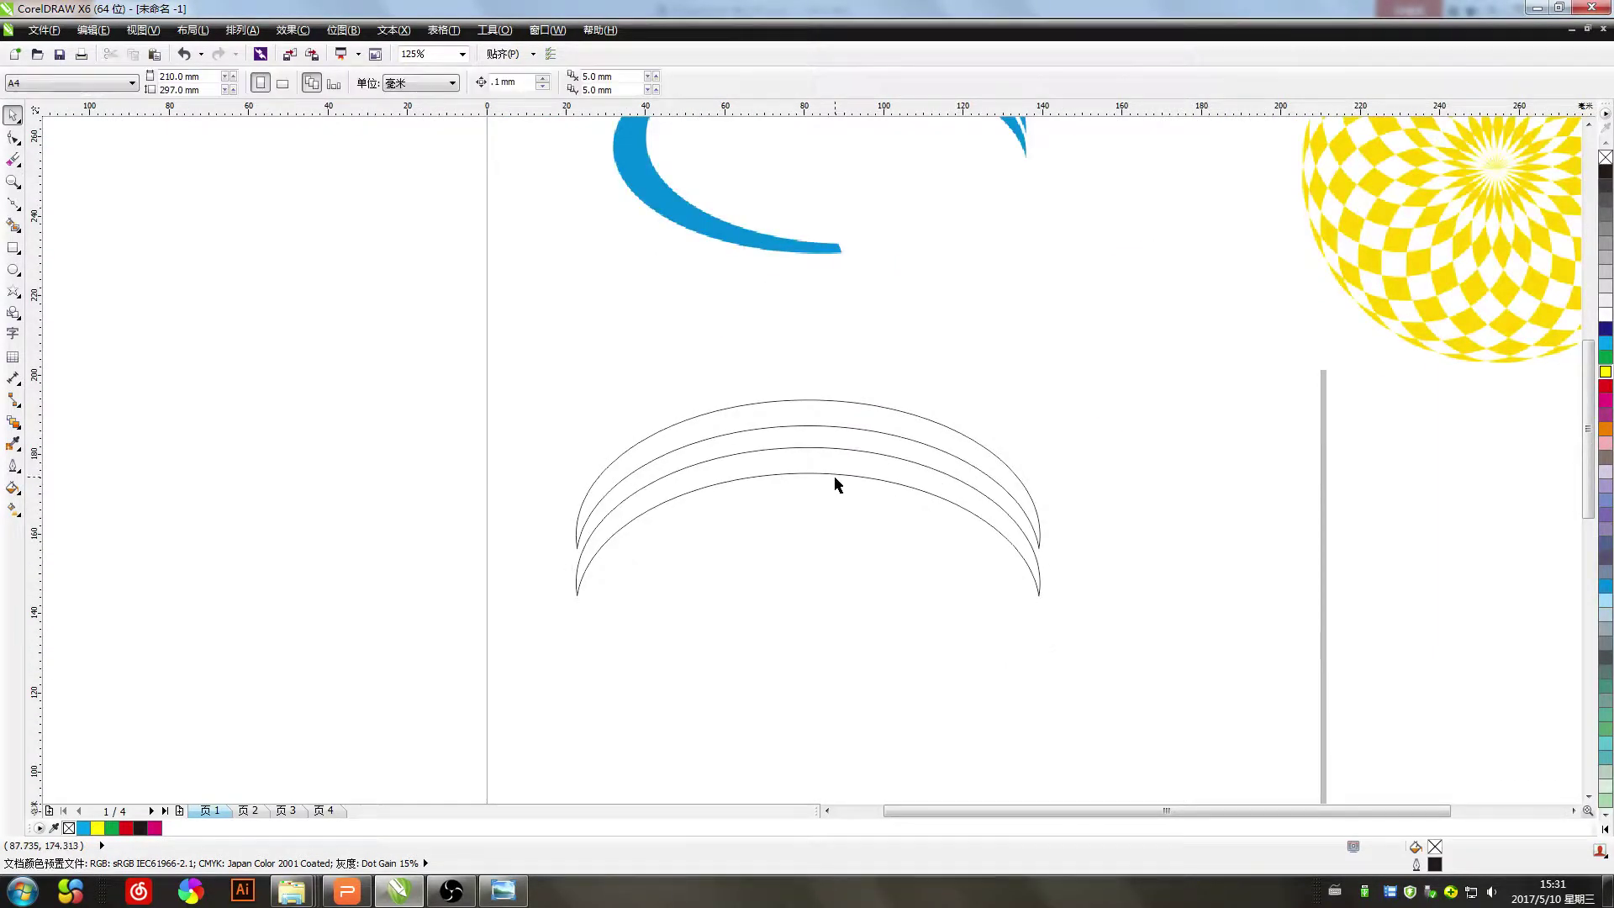
pyautogui.click(836, 476)
pyautogui.press('Delete')
# Duplicate the crescent twice straight downward at a spacing of about 9.4 mm, making a stack of three arcs
pyautogui.click(829, 423)
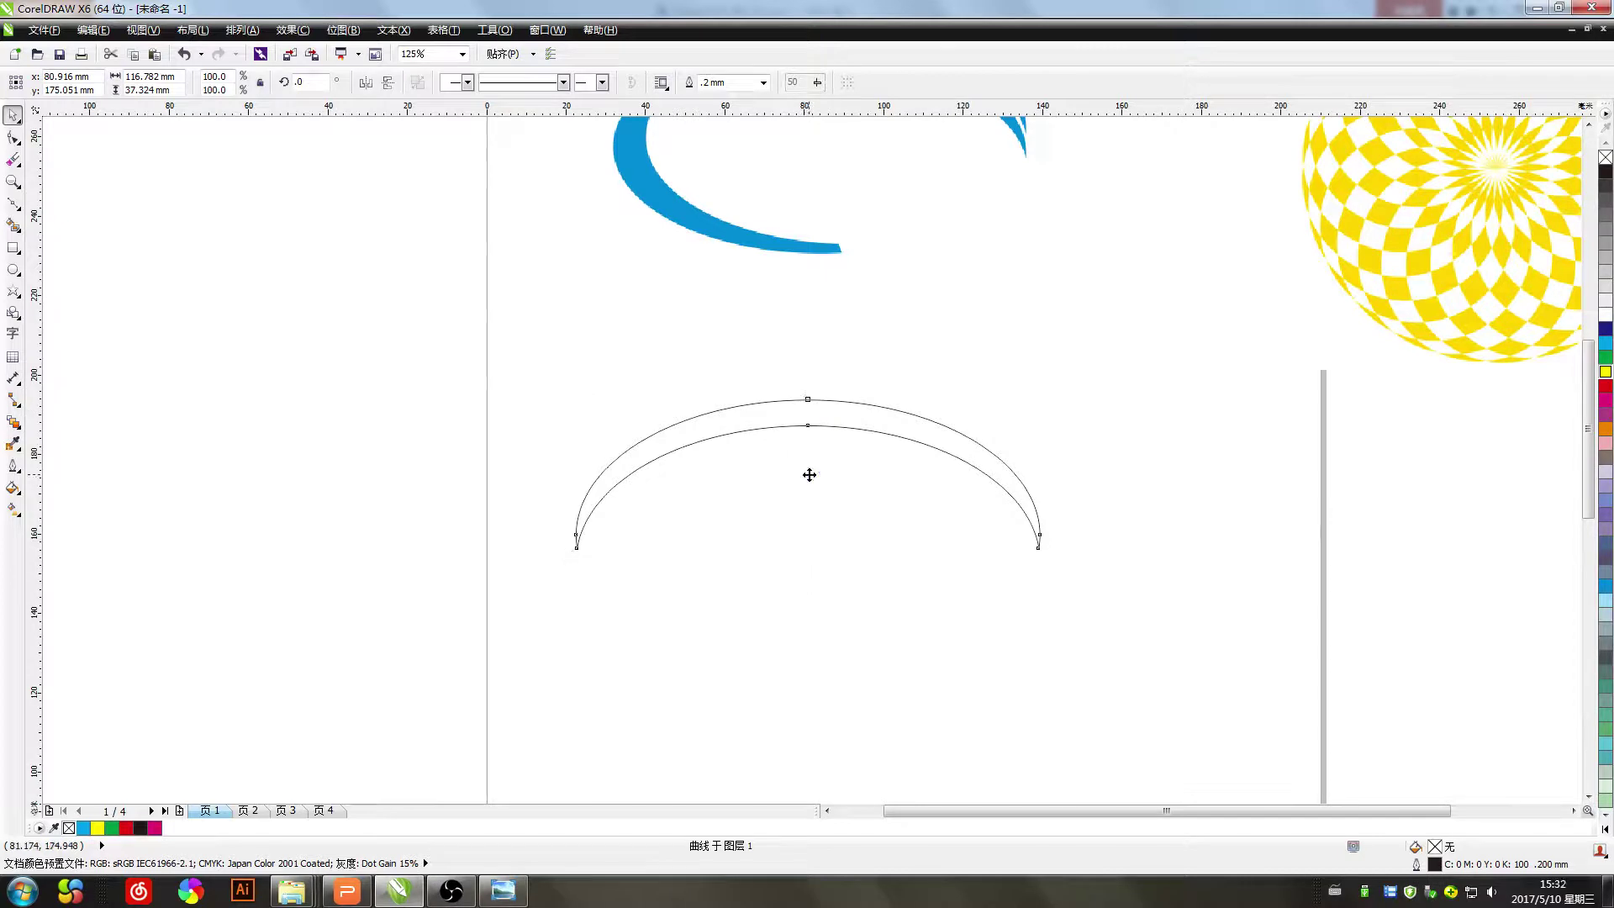
pyautogui.moveTo(809, 475); pyautogui.dragTo(809, 511)
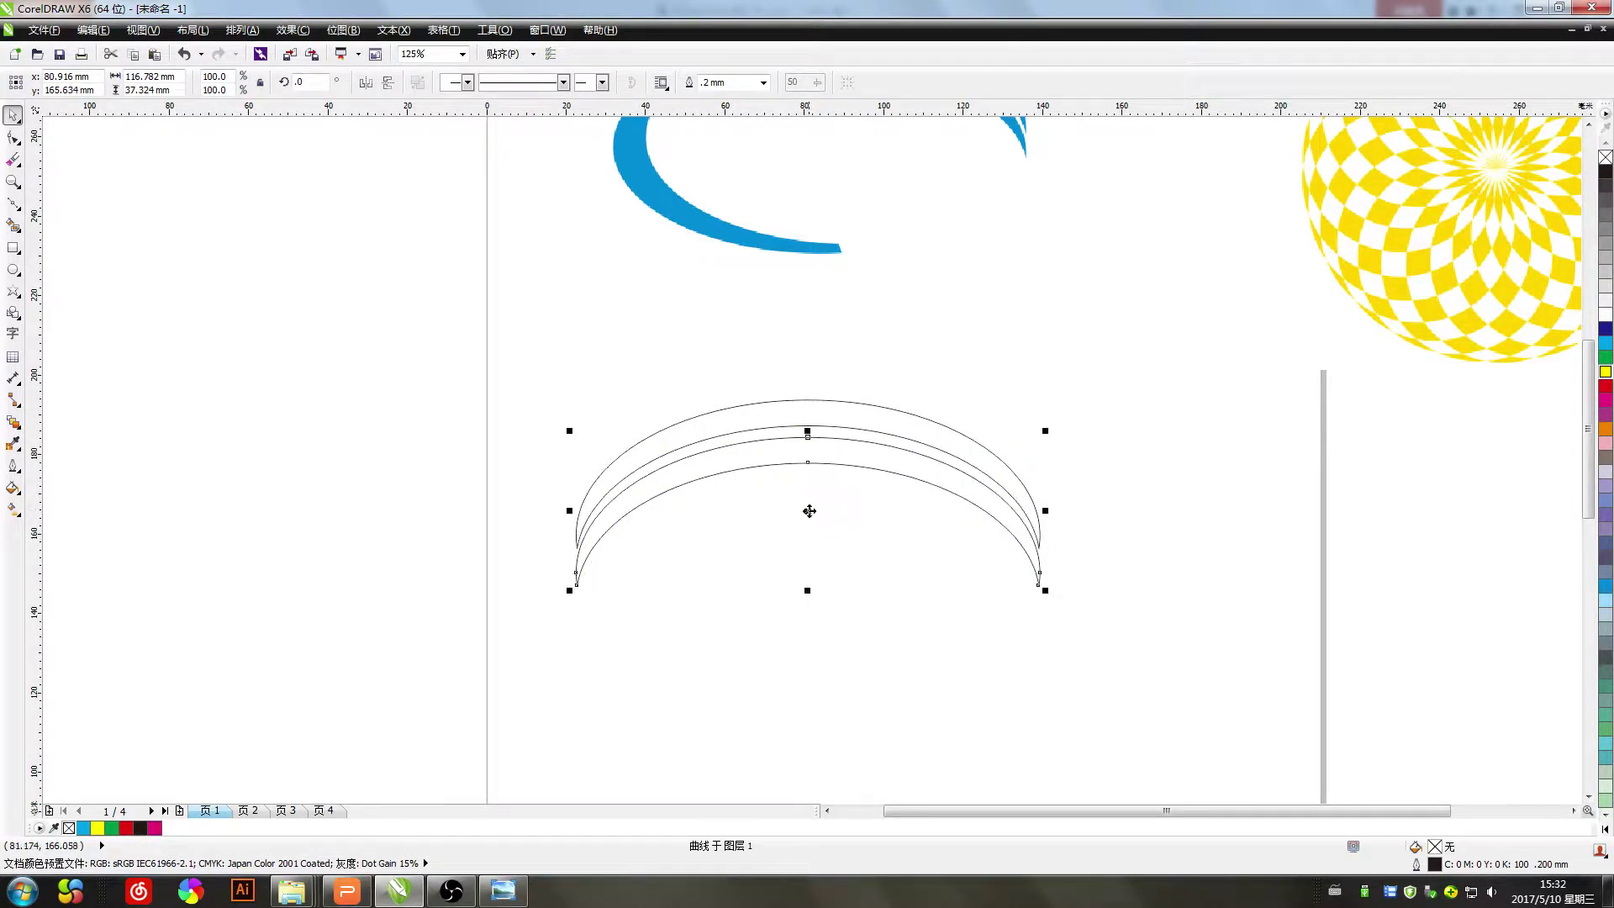
pyautogui.click(1056, 681)
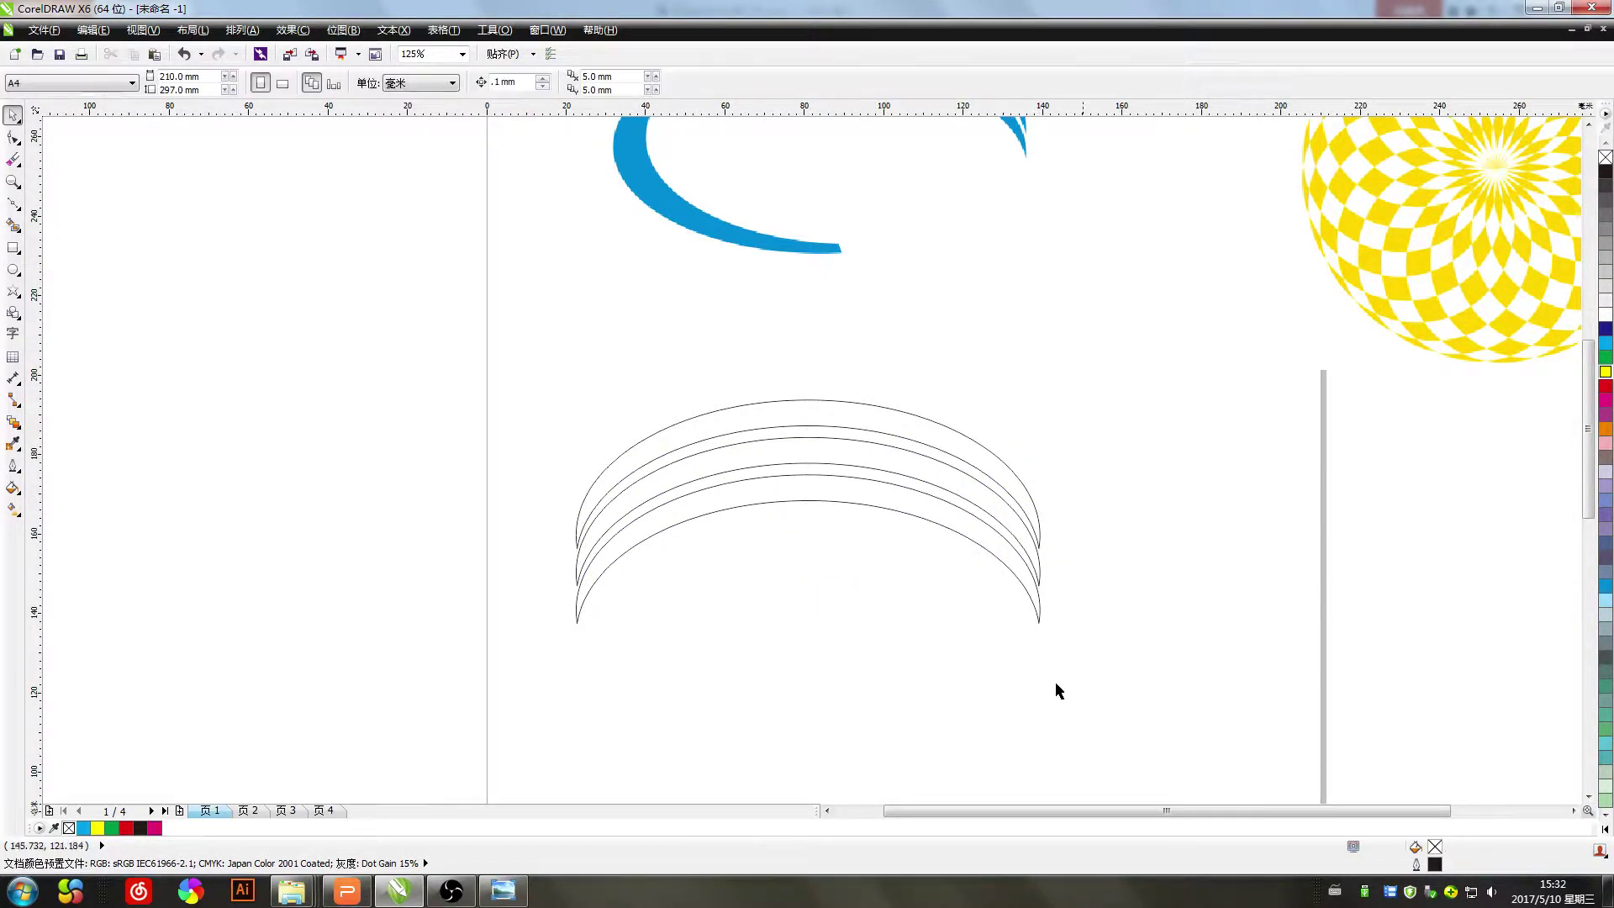
# Fill the three stacked arcs with cyan without an outline, and group them
pyautogui.moveTo(1150, 710); pyautogui.dragTo(467, 319)
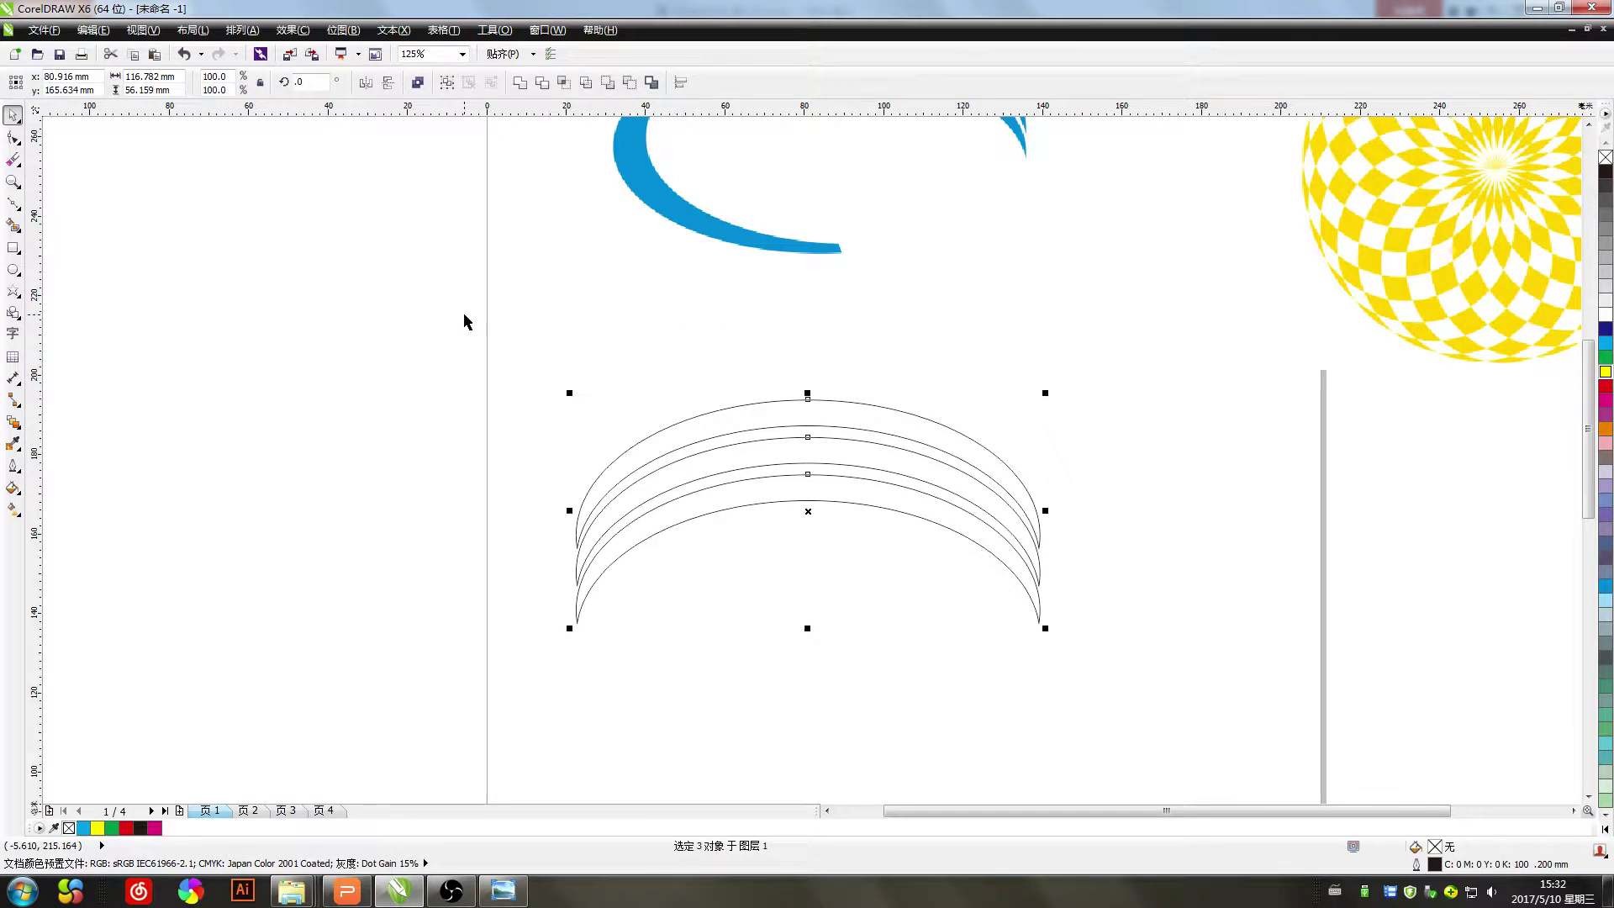
pyautogui.click(1606, 344)
pyautogui.rightClick(1606, 157)
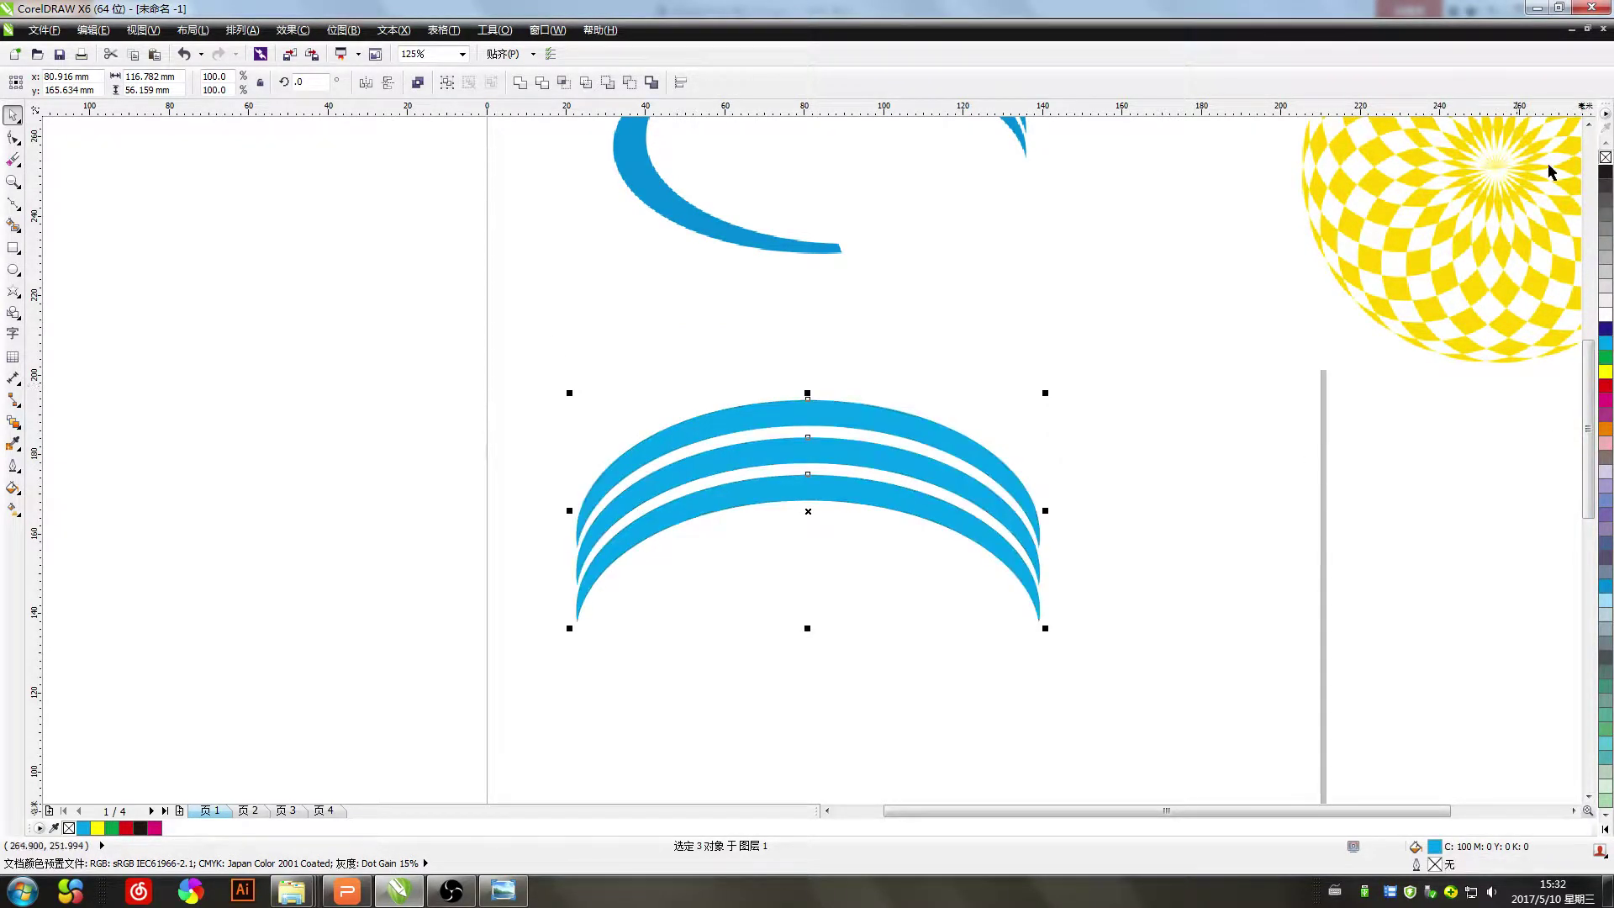
pyautogui.scroll(-1, 910, 499)
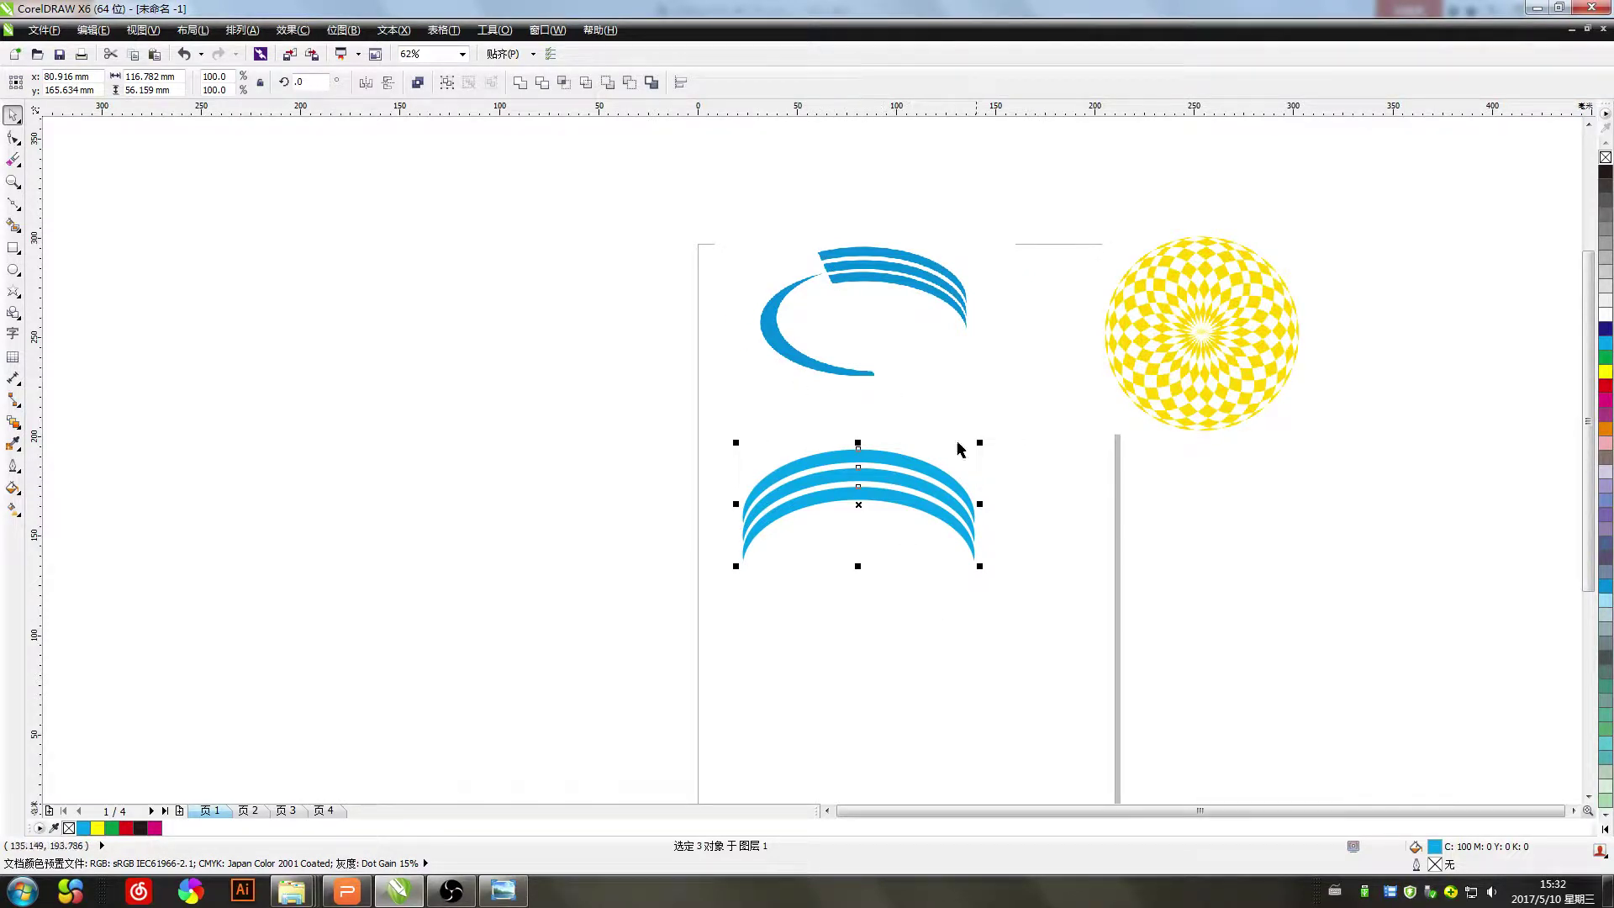
pyautogui.scroll(1, 958, 560)
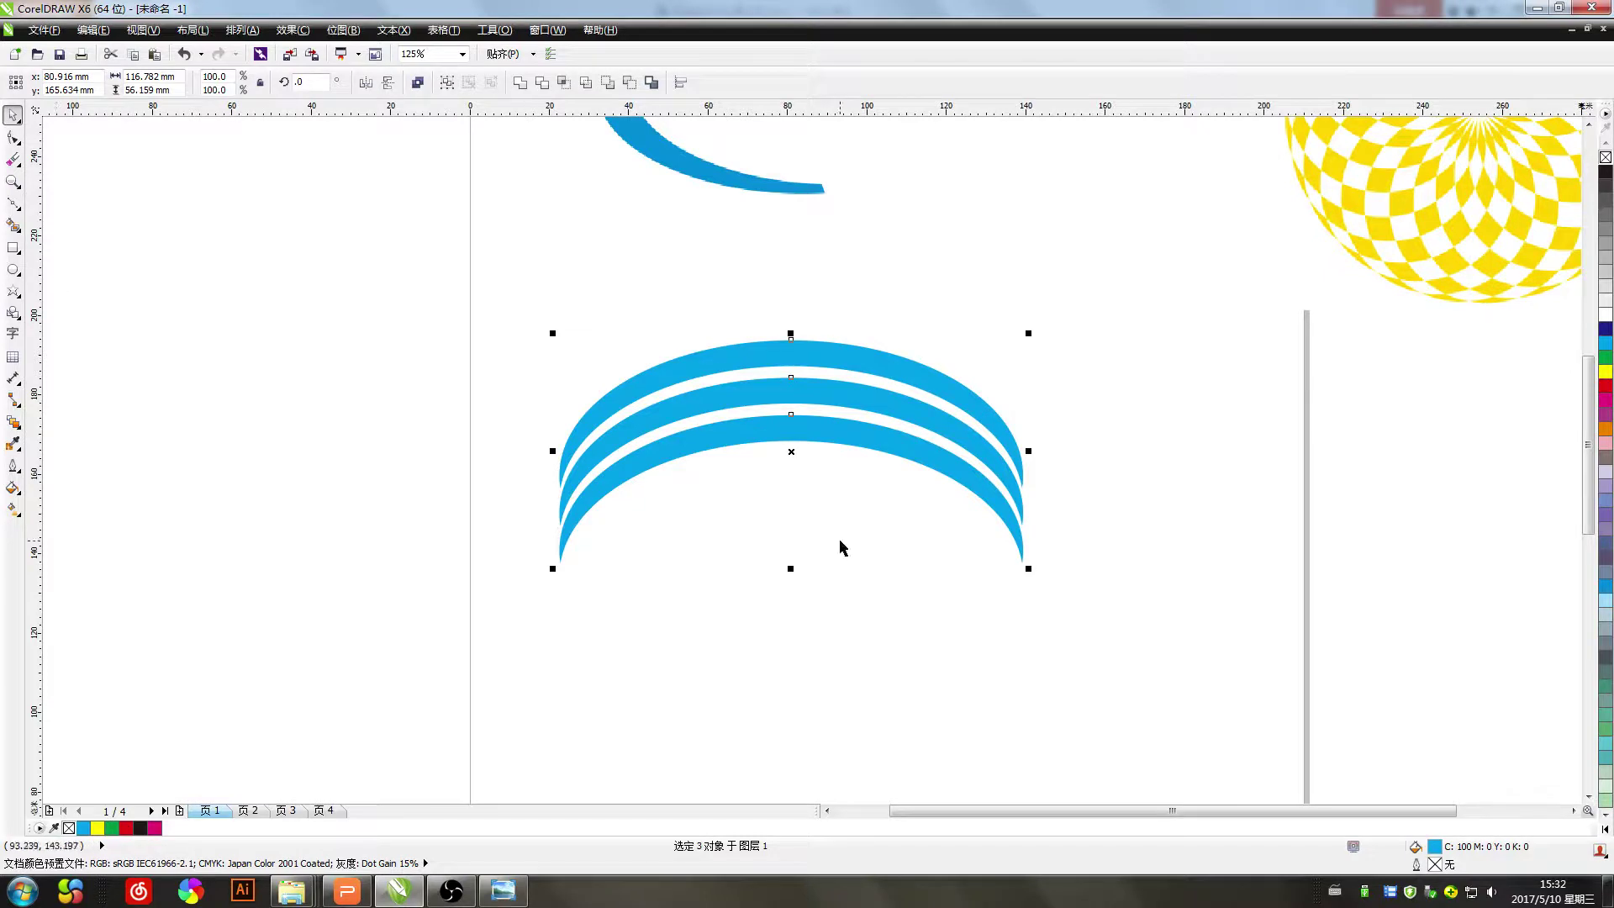
pyautogui.hotkey('ctrl', 'g')
# Draw an ellipse about 104 × 74 mm below the arcs and overlap it with a copy about 72 mm tall, shifted right and slightly up
pyautogui.click(13, 269)
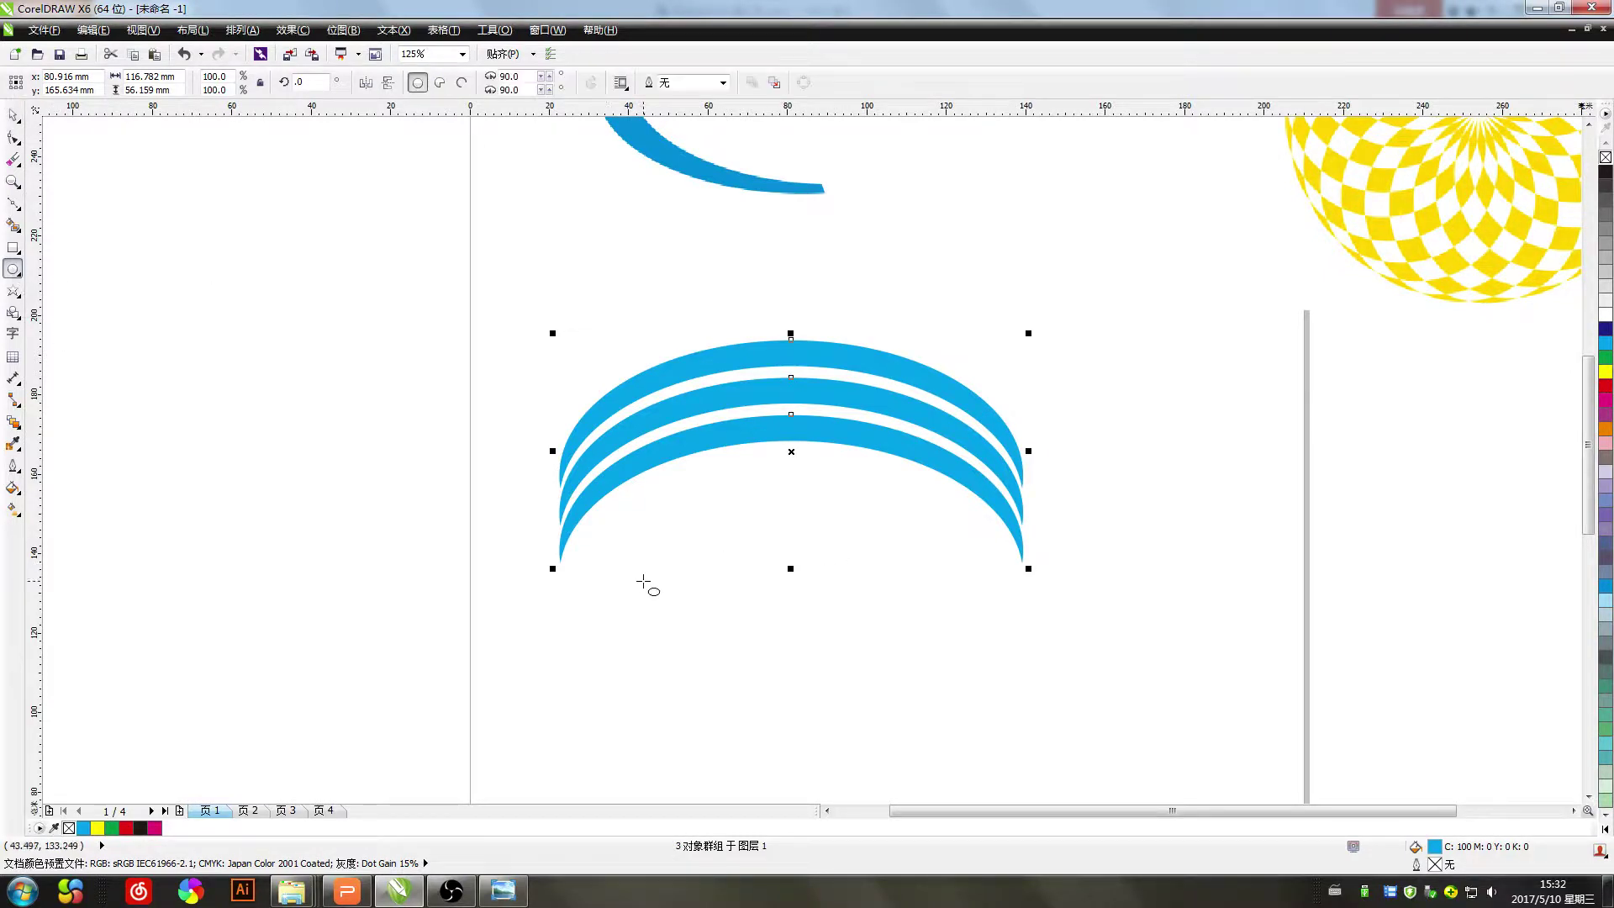
pyautogui.moveTo(588, 552); pyautogui.dragTo(1001, 767)
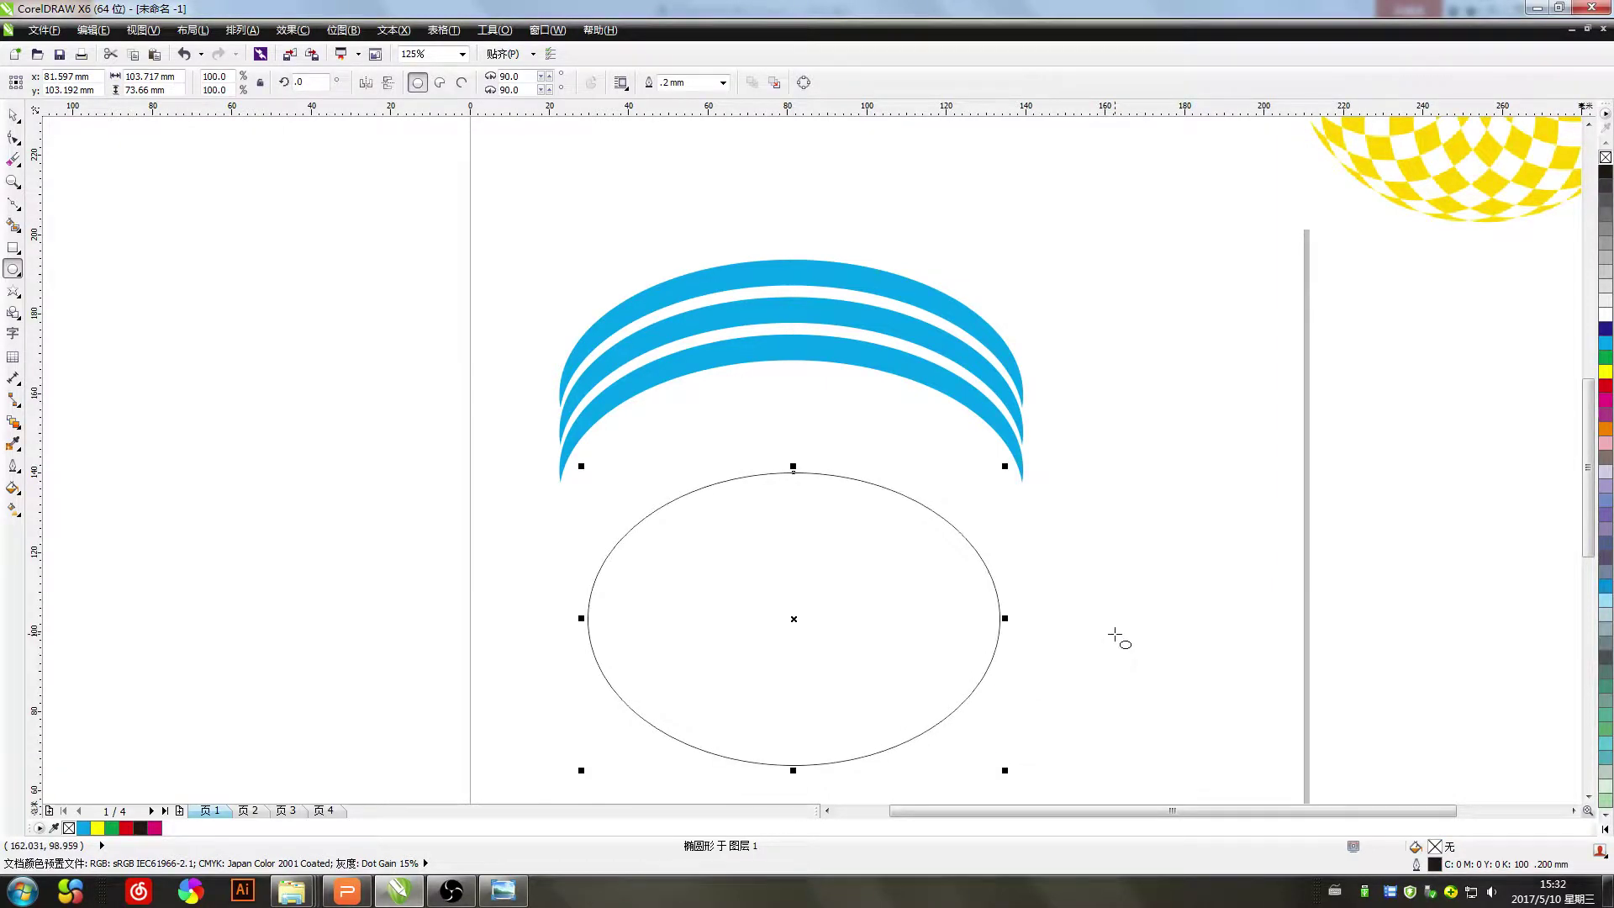
pyautogui.click(13, 115)
pyautogui.moveTo(794, 618); pyautogui.dragTo(835, 610)
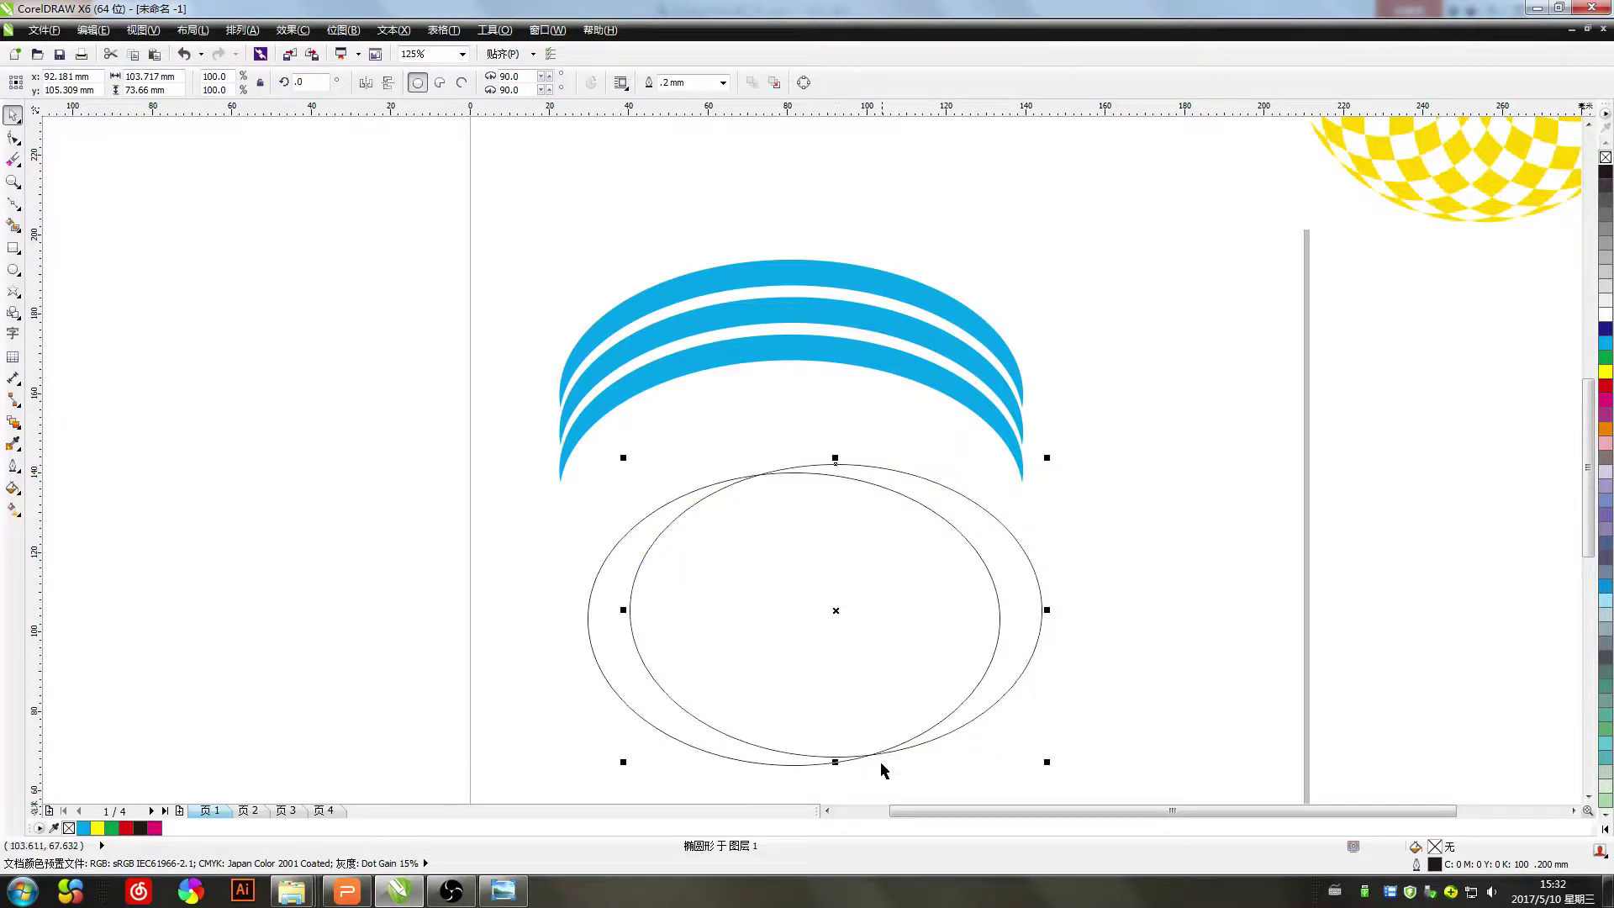
pyautogui.moveTo(836, 760); pyautogui.dragTo(836, 753)
pyautogui.scroll(-2, 774, 700)
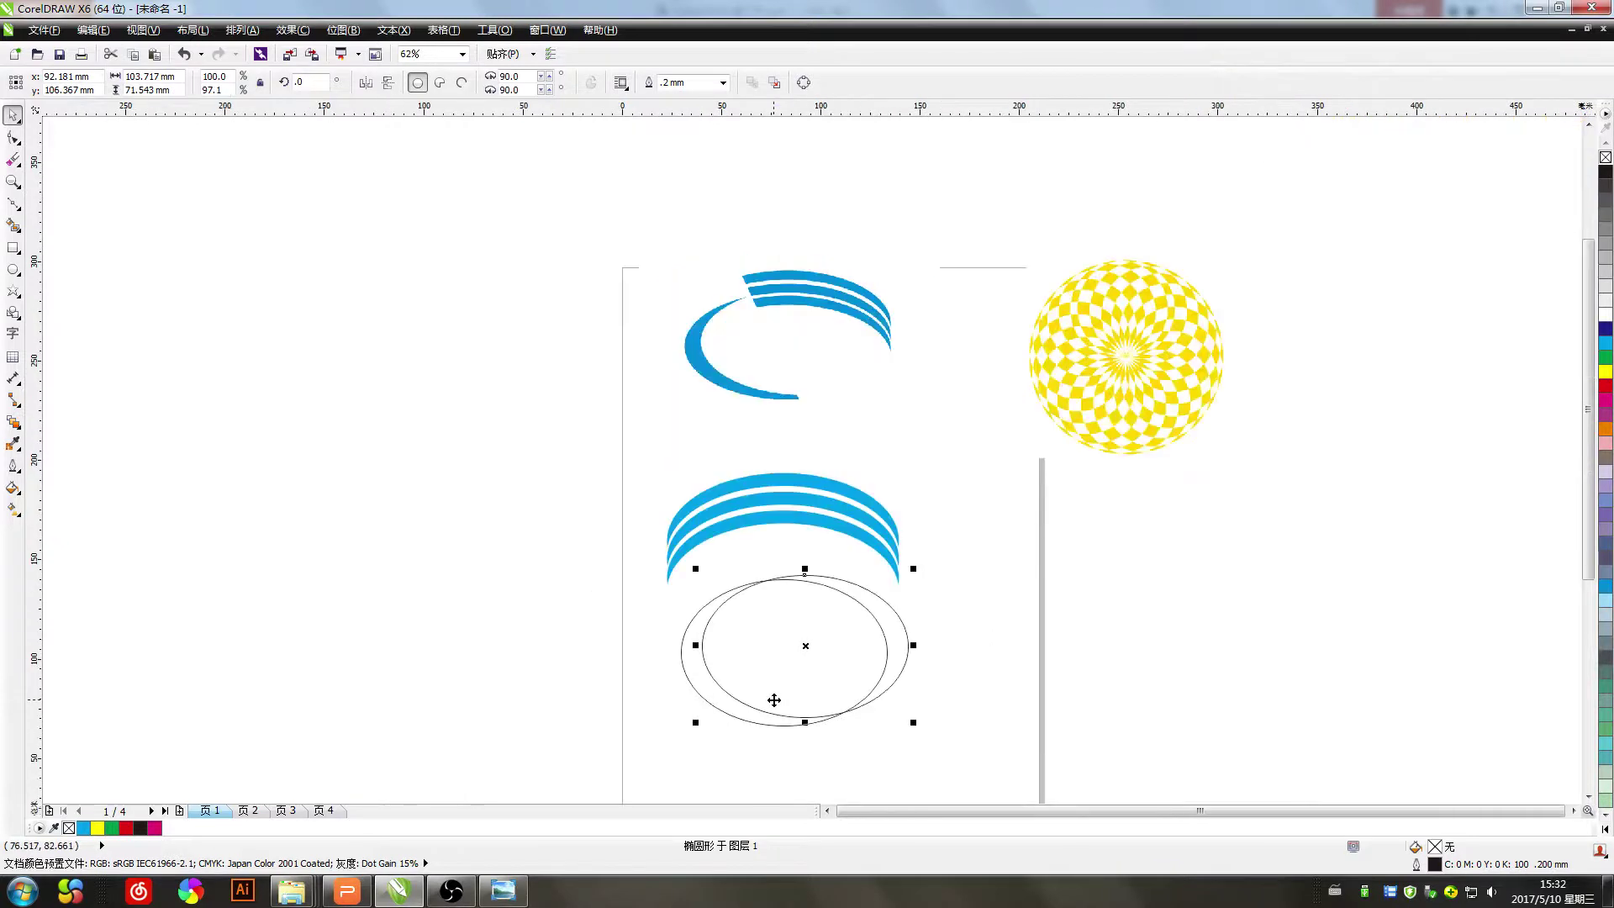
# Cut the shifted ellipse out of the first ellipse to leave a crescent open to the right
pyautogui.moveTo(965, 765); pyautogui.dragTo(590, 555)
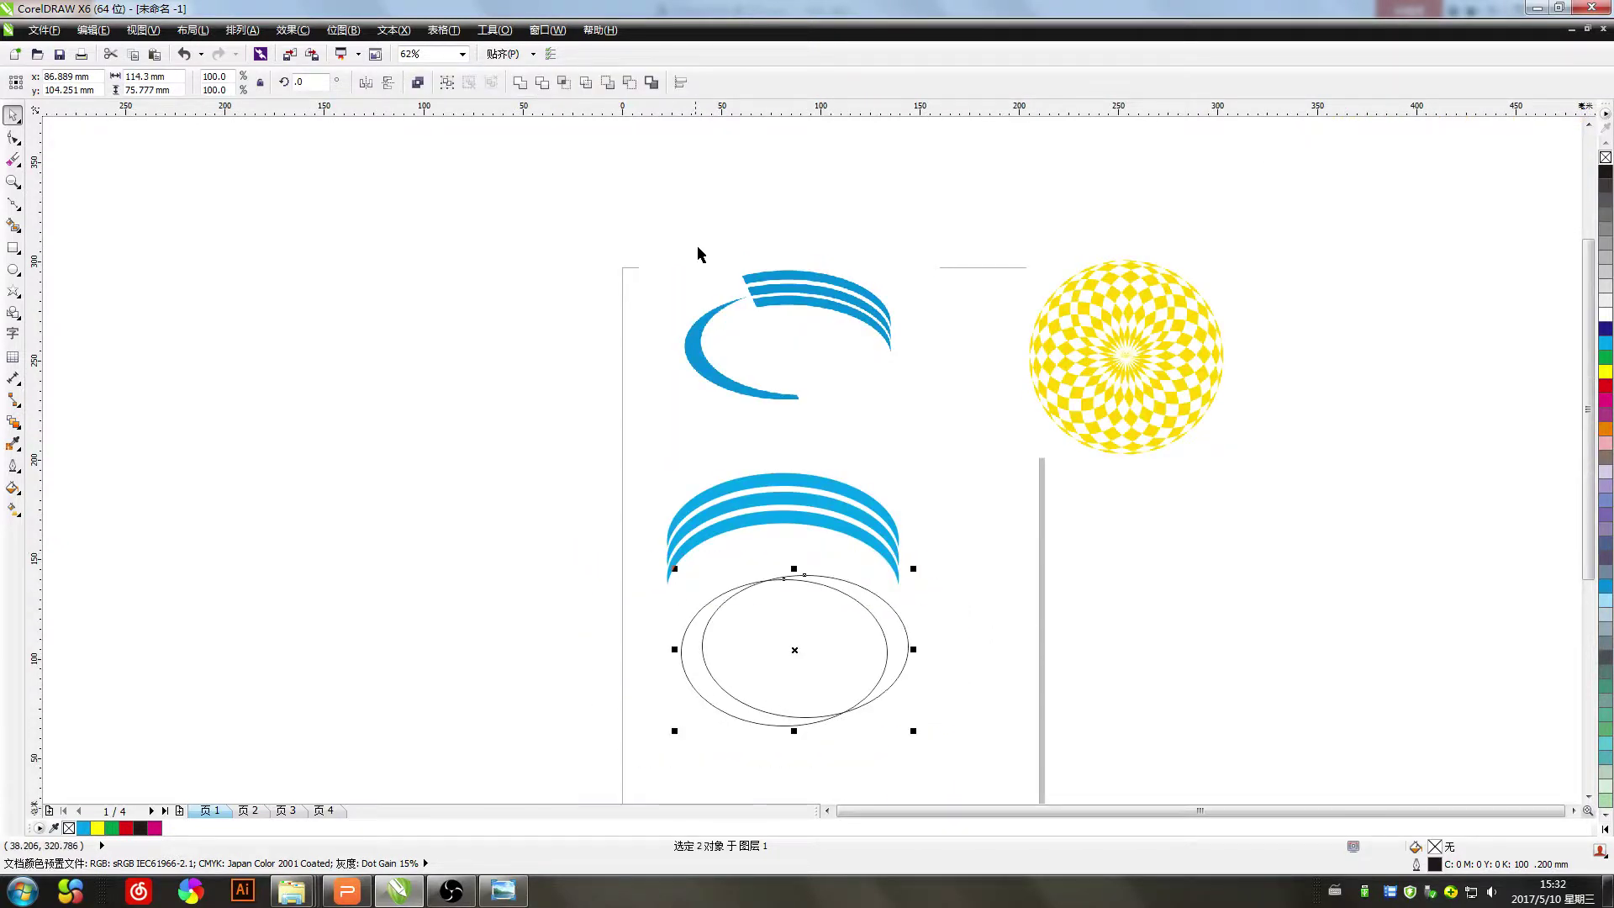
pyautogui.click(629, 83)
pyautogui.scroll(2, 740, 702)
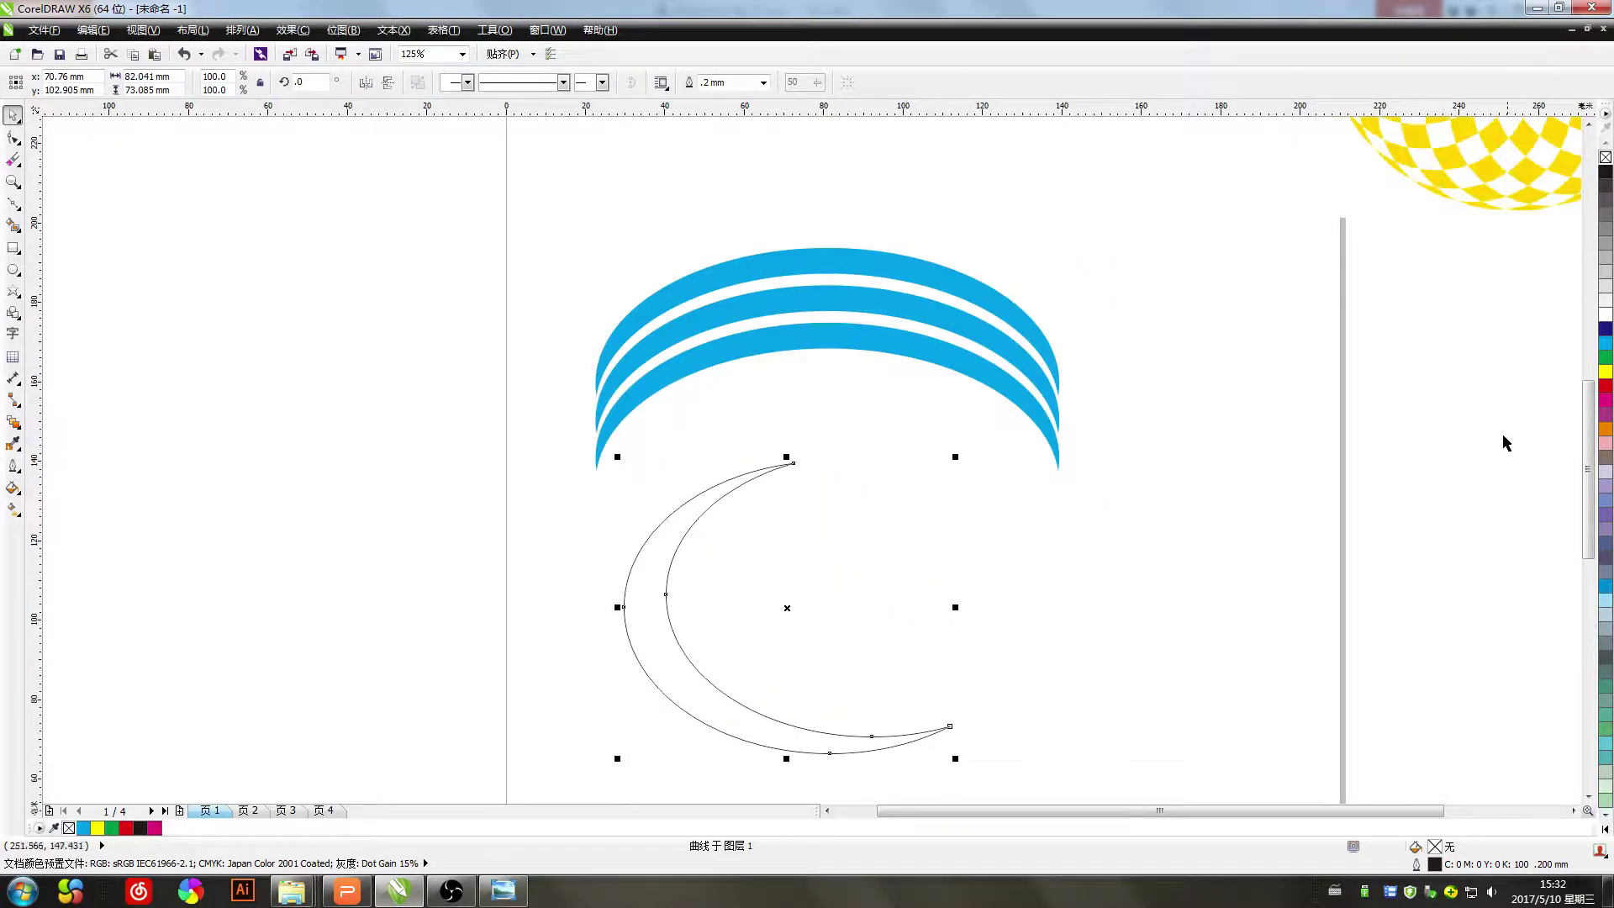
# Fill the new crescent with cyan without an outline and move it up over the left part of the three arcs
pyautogui.click(1606, 343)
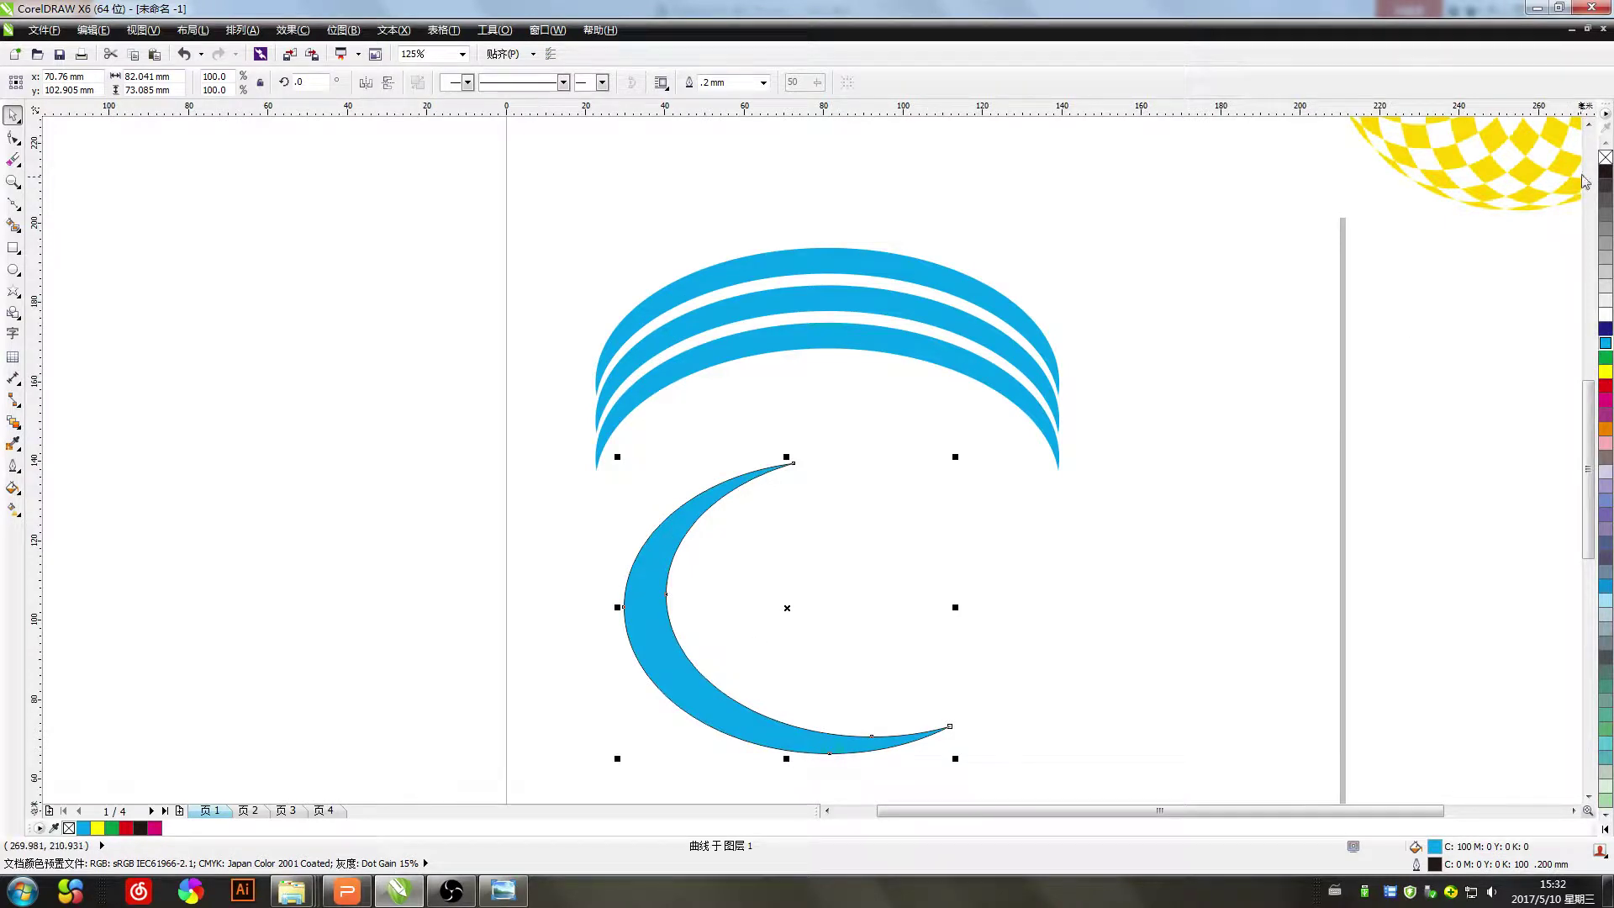
pyautogui.moveTo(656, 656); pyautogui.dragTo(651, 489)
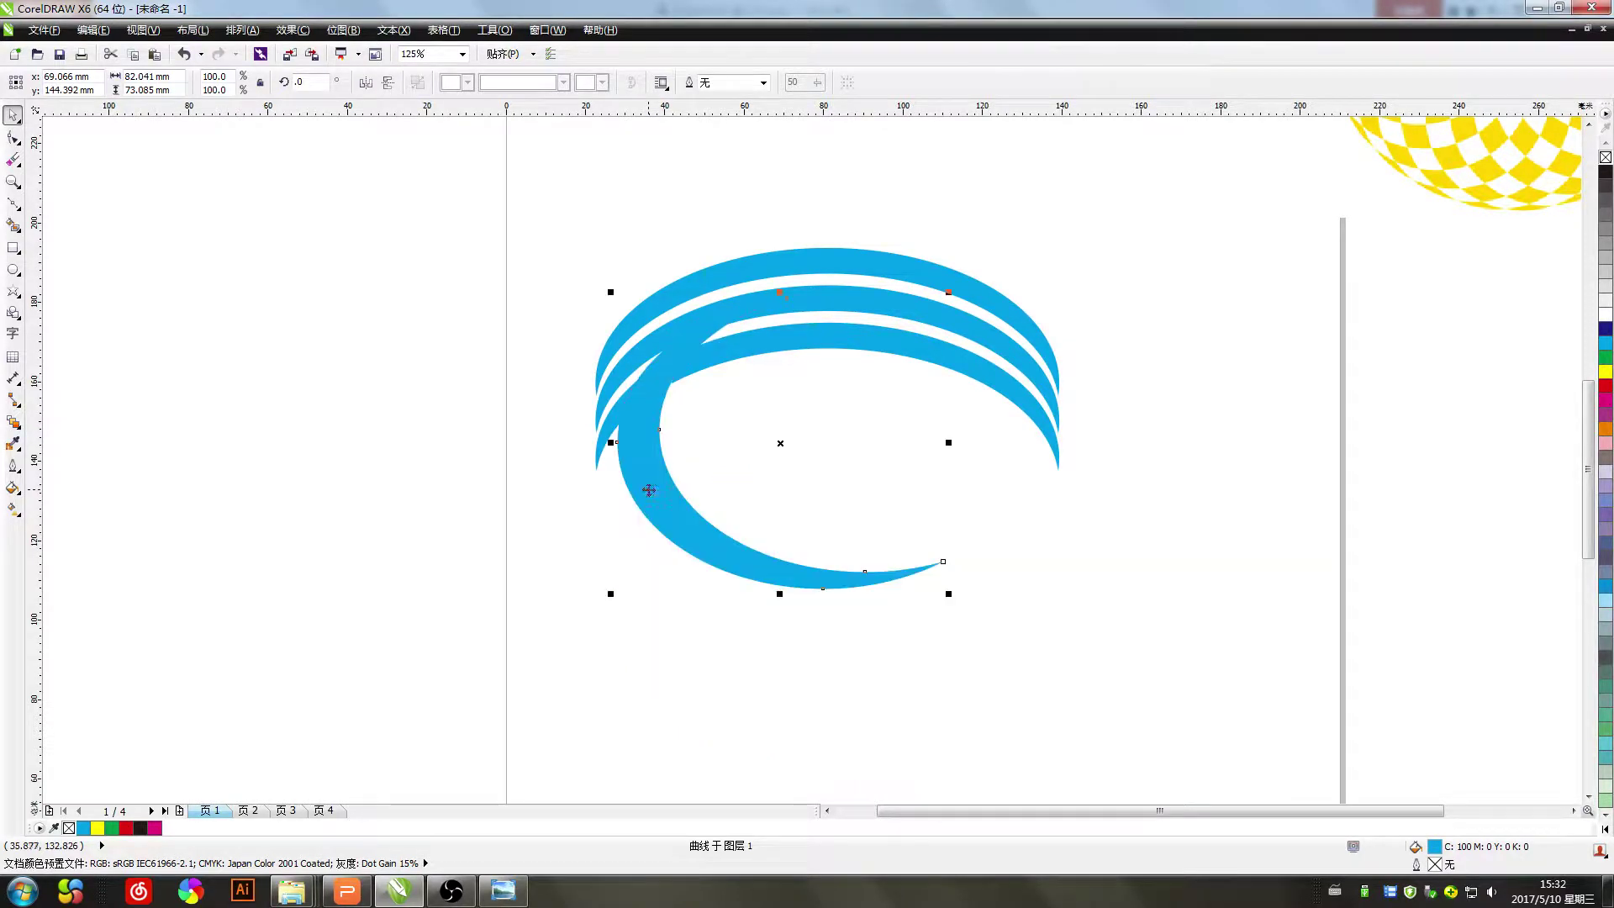
# Draw a closed Pen shape about 127 × 123 mm around the arcs' left part, with a straight slanted edge crossing all three arcs
pyautogui.click(14, 206)
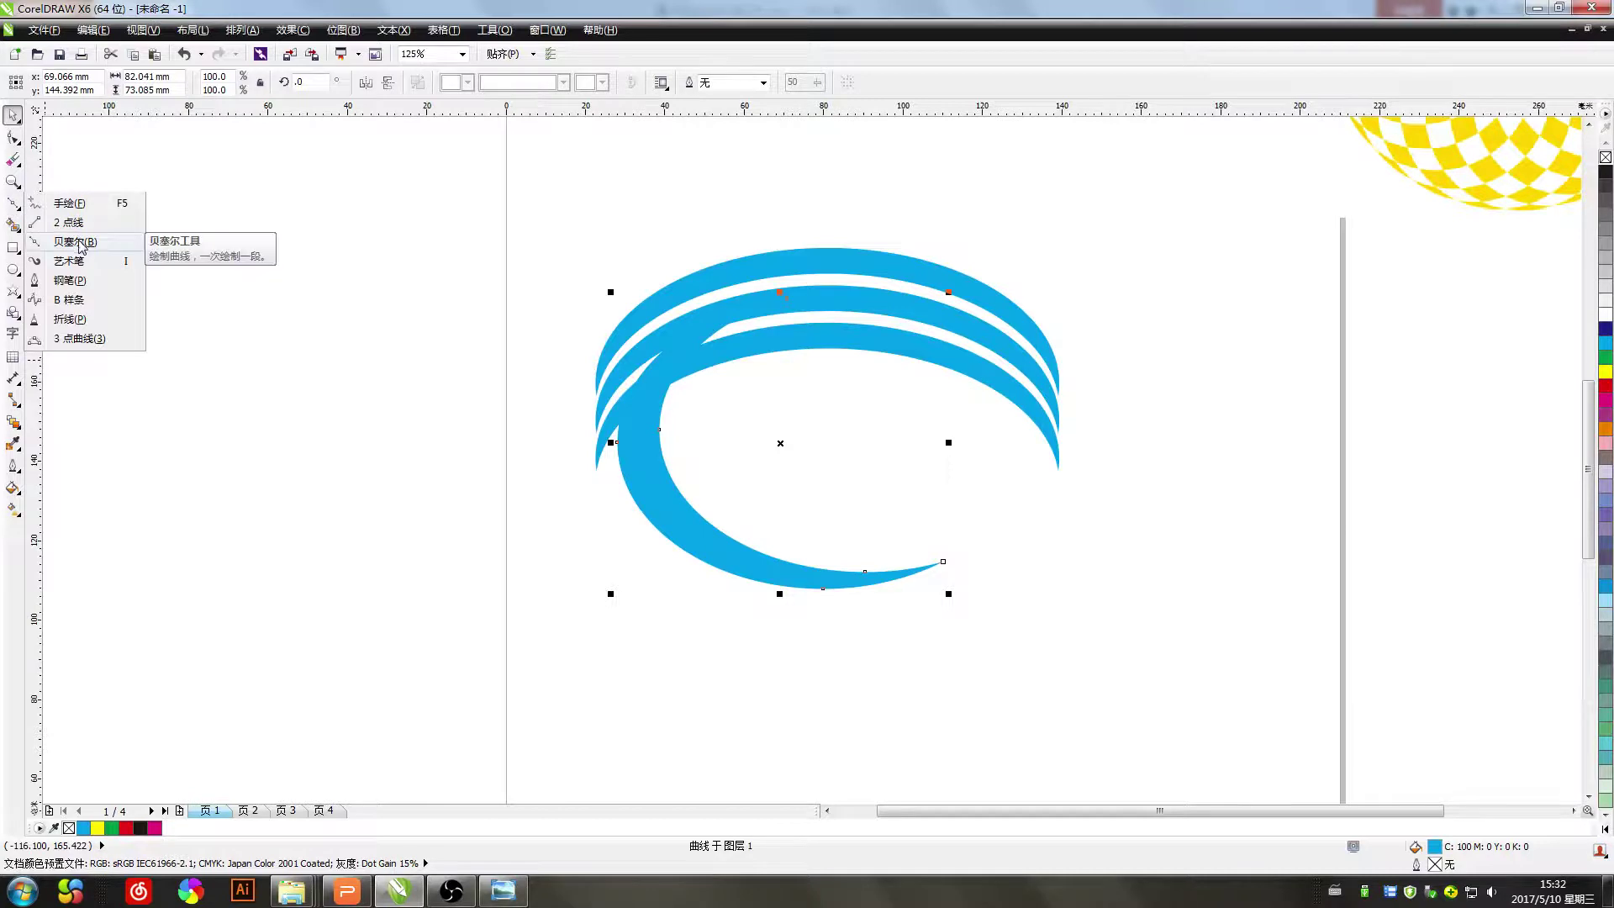
pyautogui.click(72, 281)
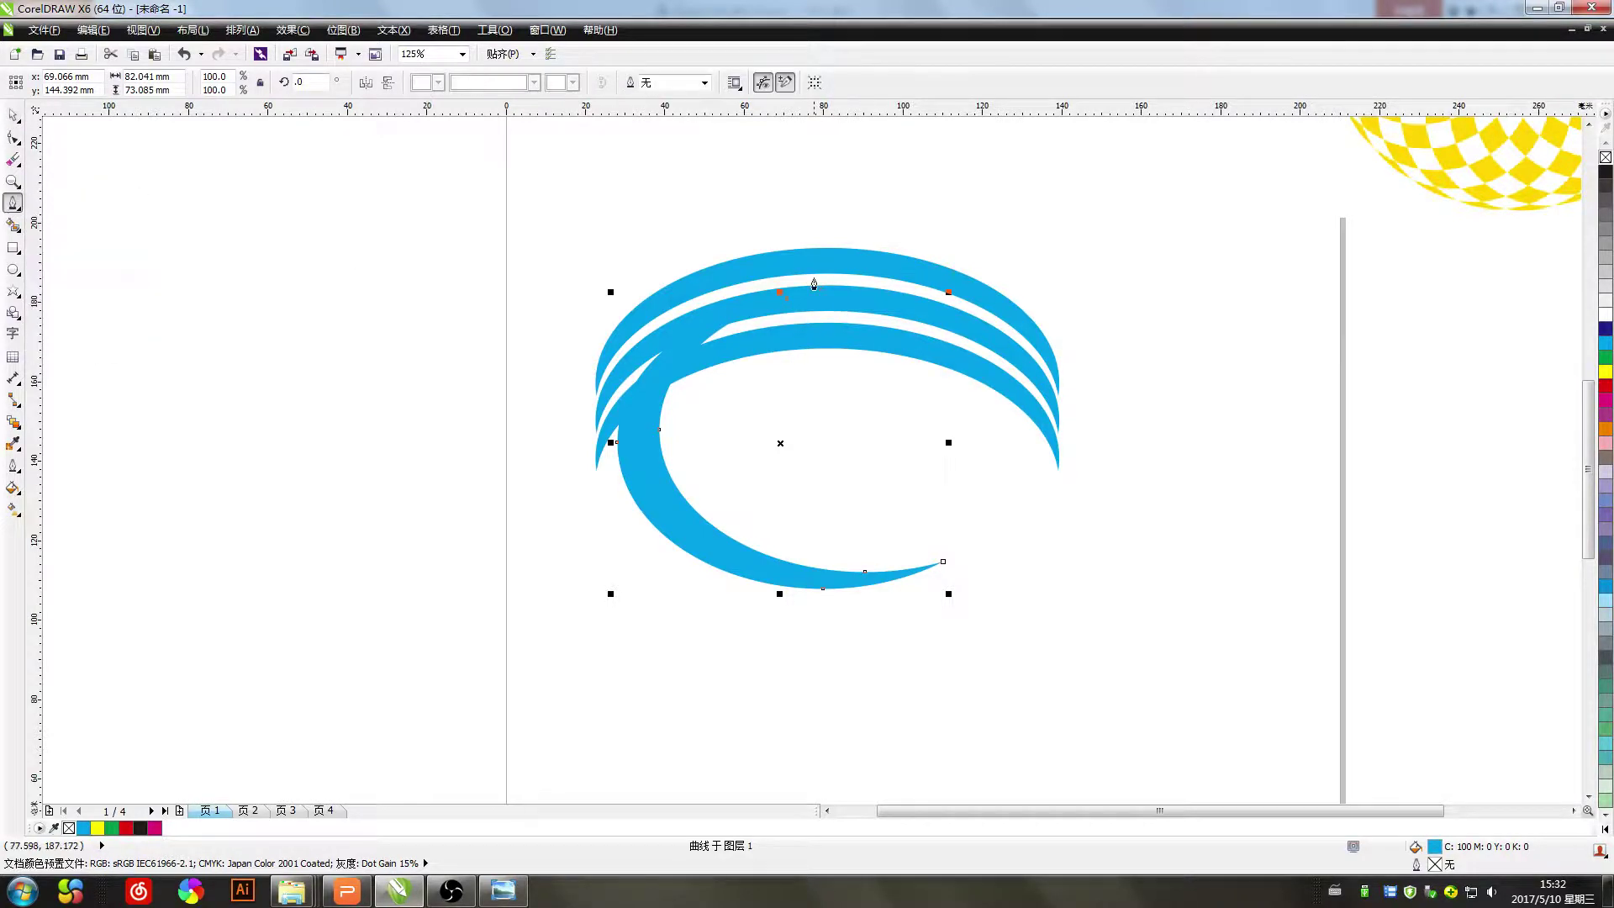
pyautogui.click(762, 190)
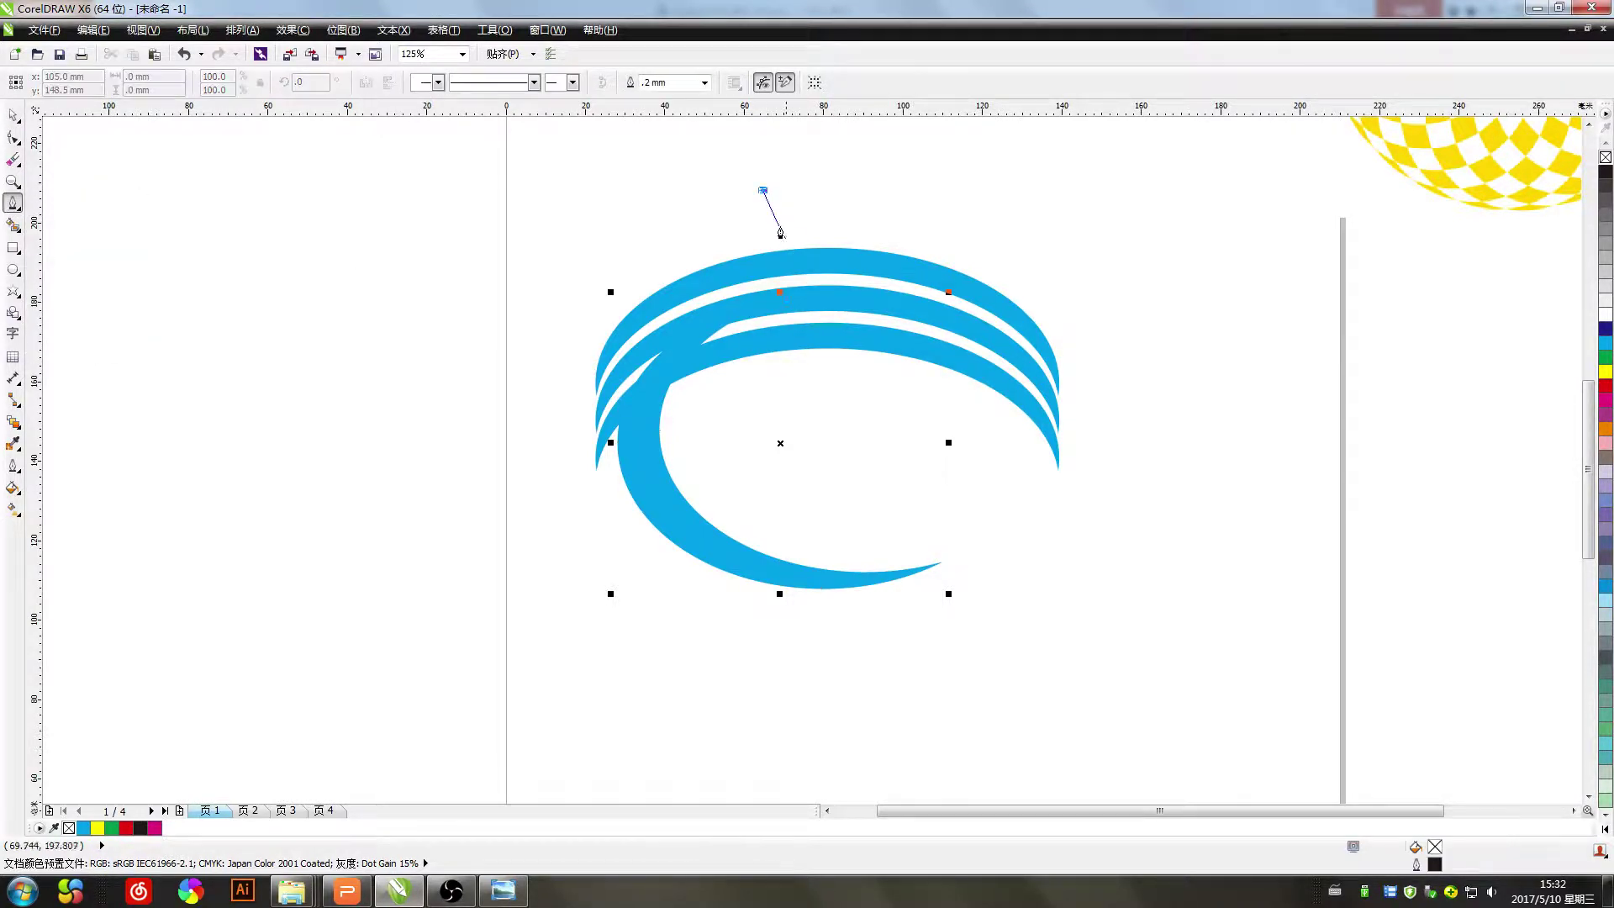
pyautogui.click(910, 679)
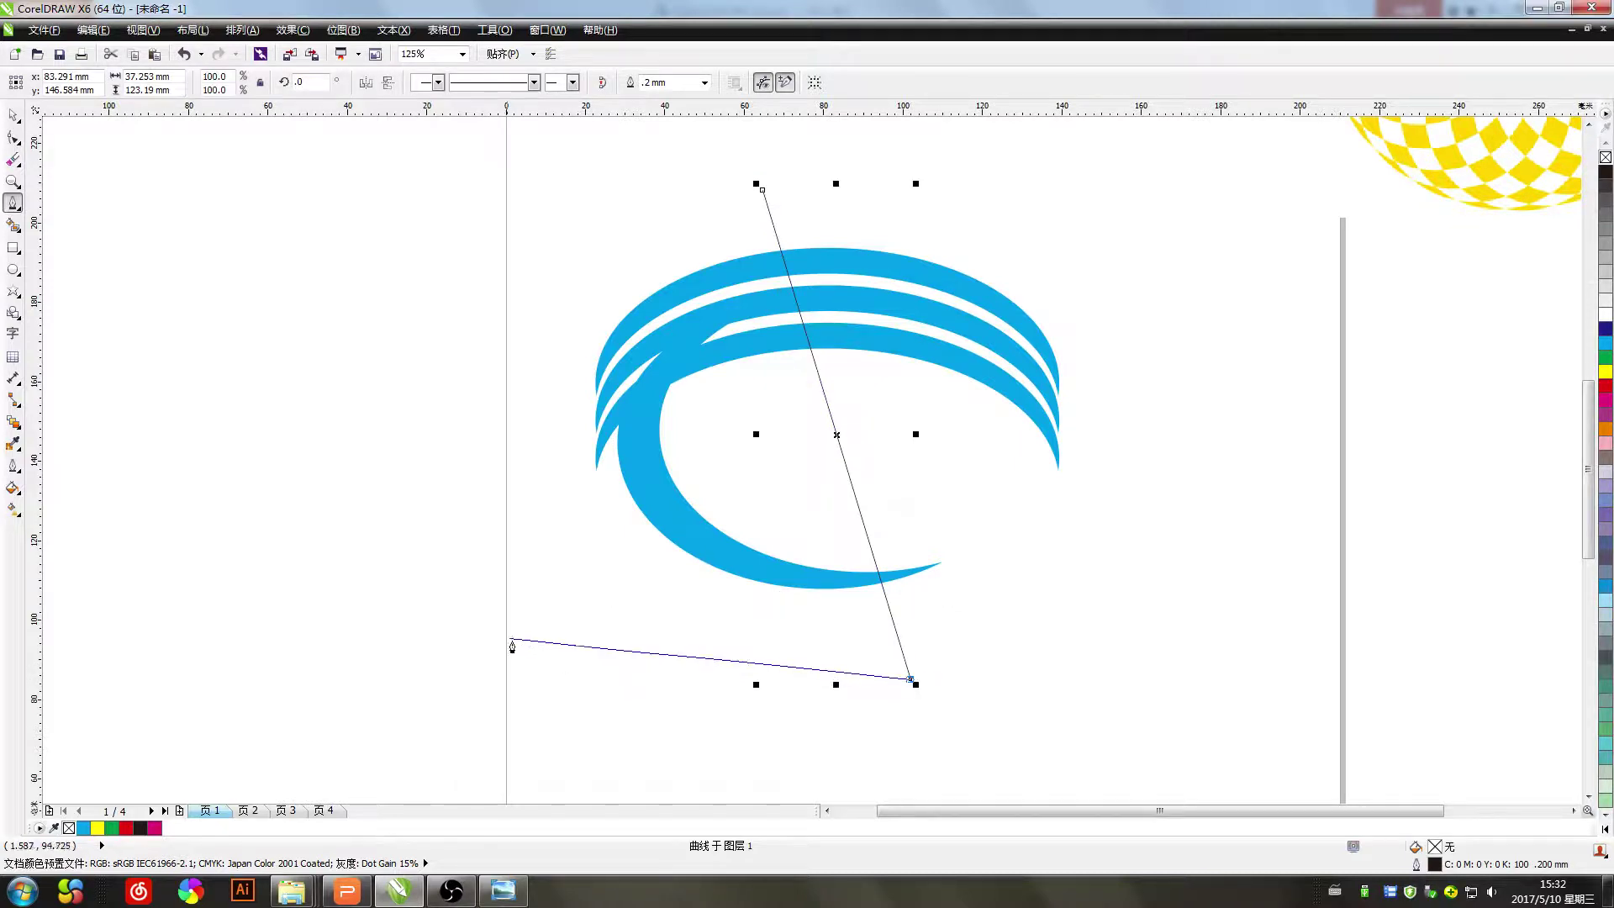
pyautogui.click(499, 631)
pyautogui.click(406, 316)
pyautogui.moveTo(551, 227); pyautogui.dragTo(574, 222)
pyautogui.click(761, 191)
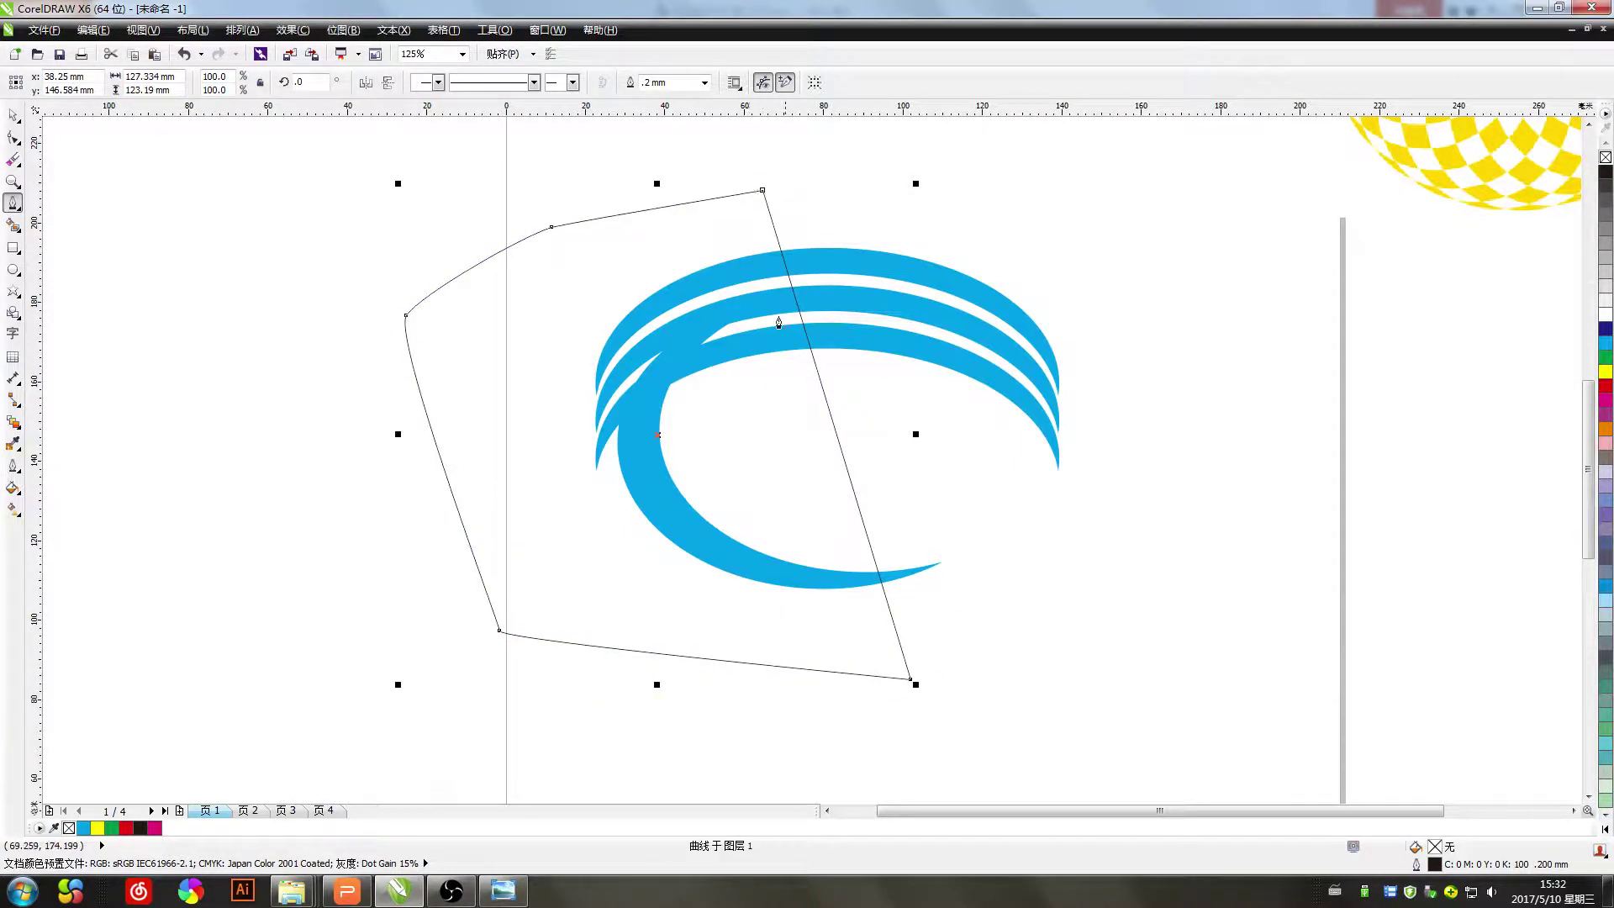
pyautogui.press('space')
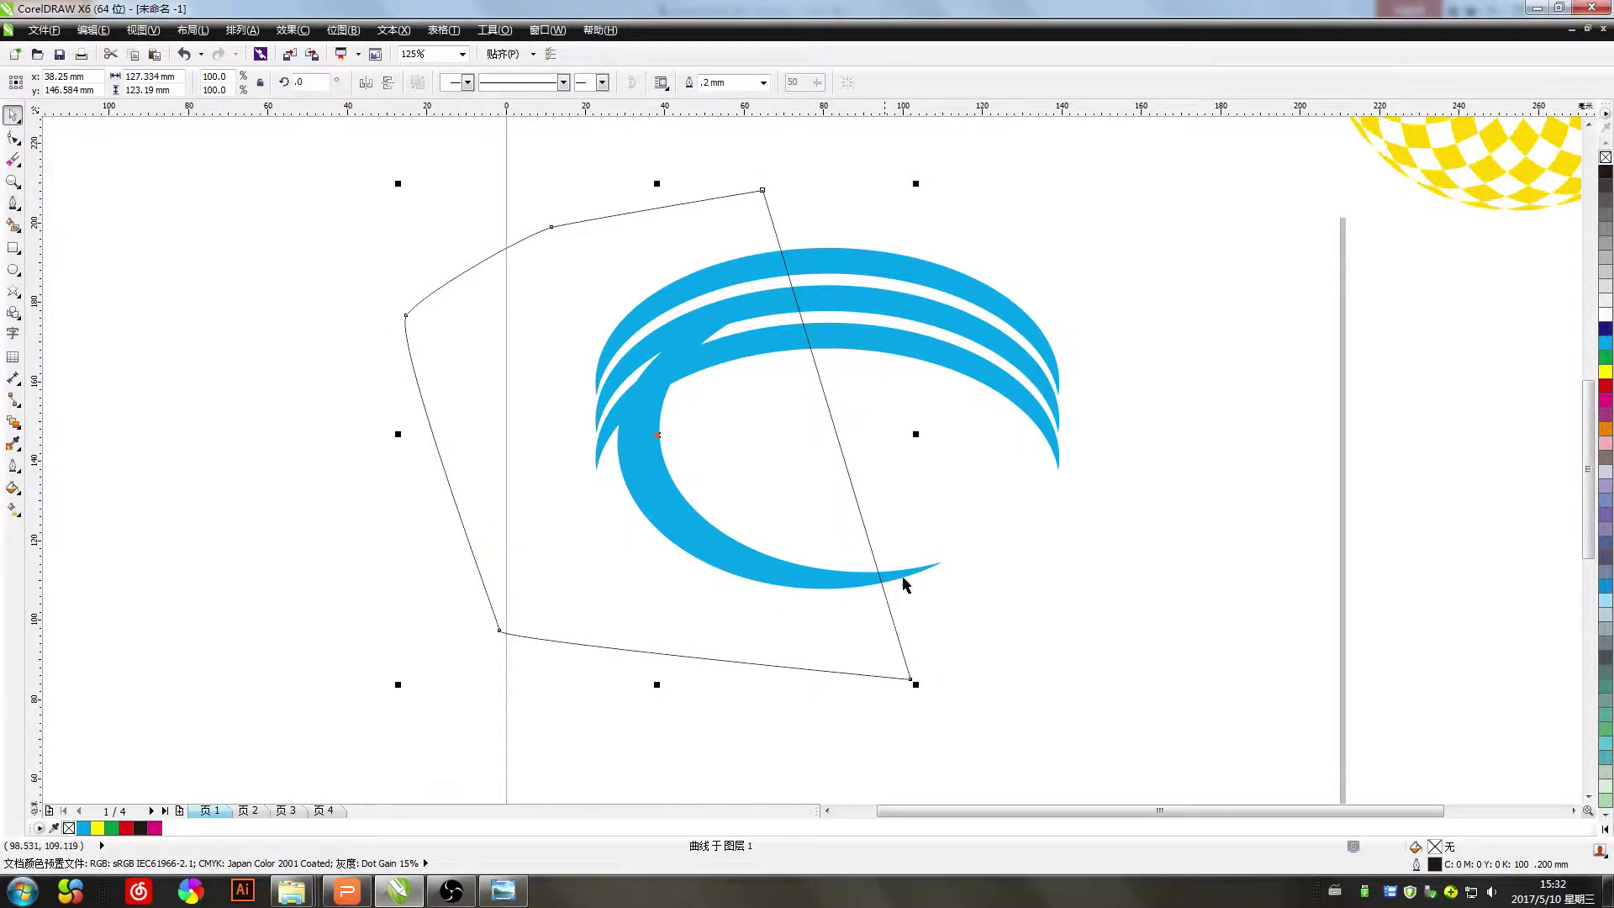
# Ungroup the three cyan arcs and combine them into a single curve object
pyautogui.click(784, 666)
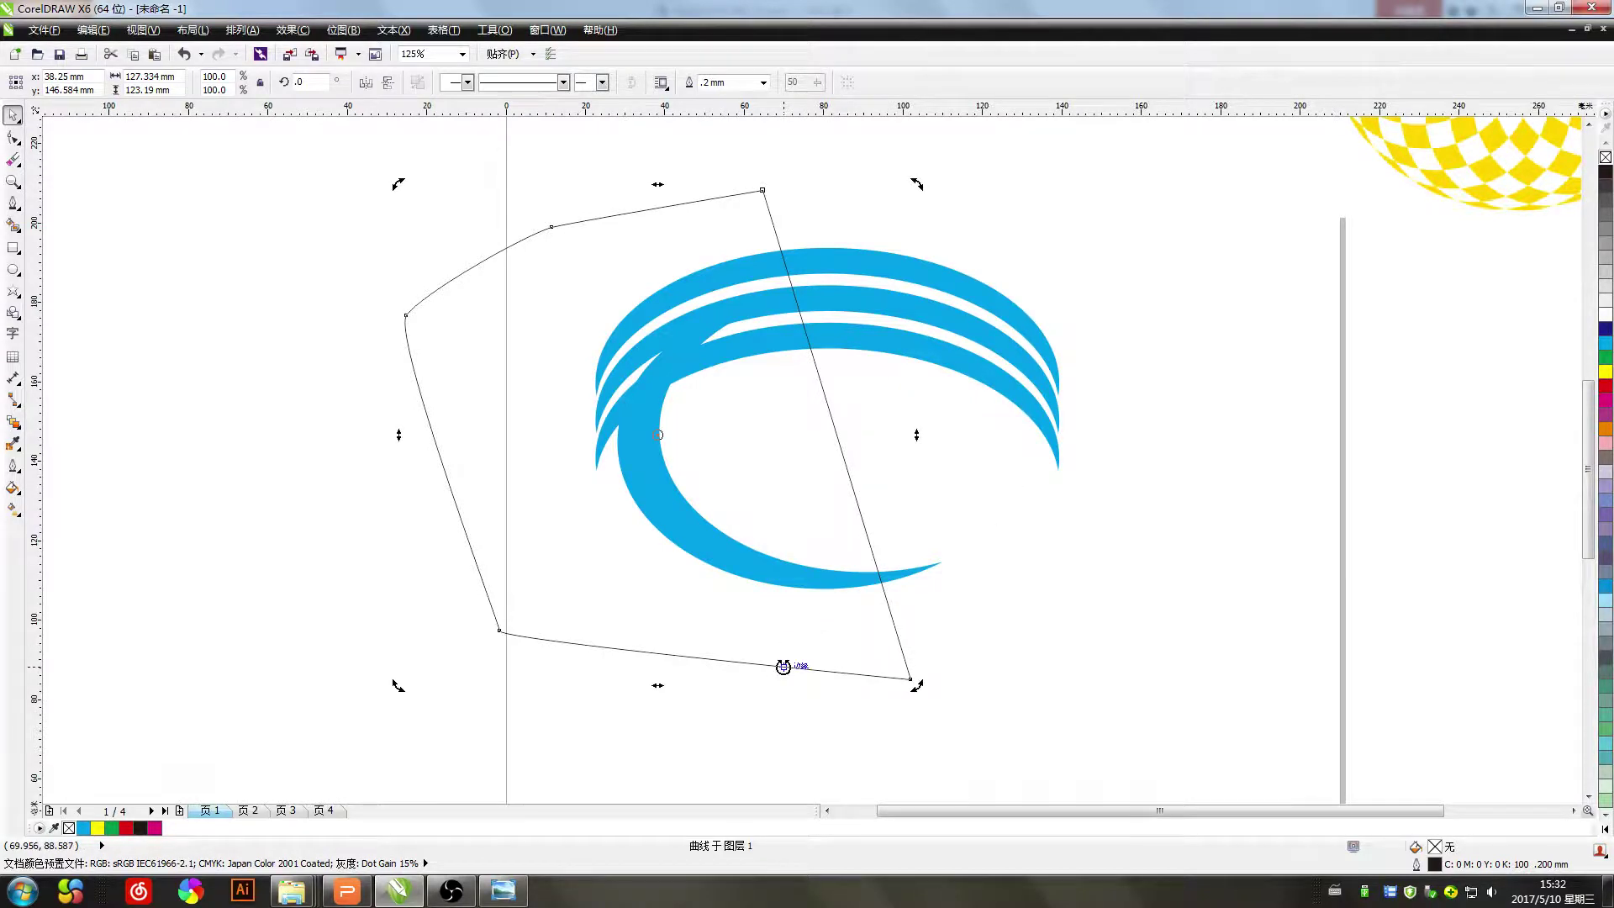
pyautogui.keyDown('shift'); pyautogui.click(1039, 409); pyautogui.keyUp('shift')
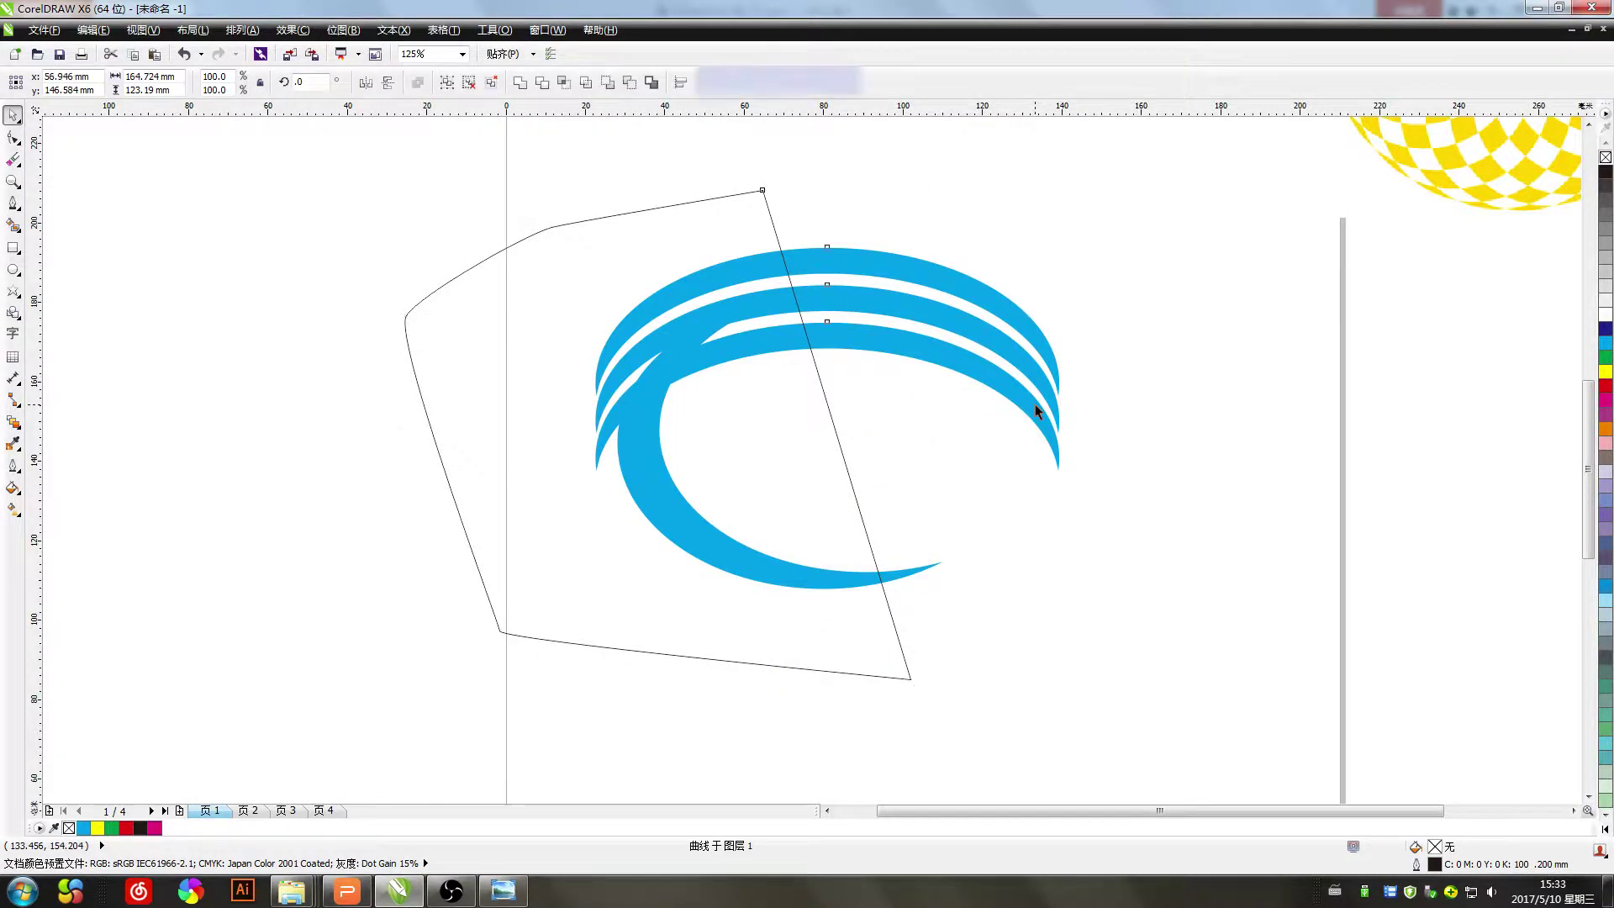
pyautogui.click(1009, 396)
pyautogui.click(948, 339)
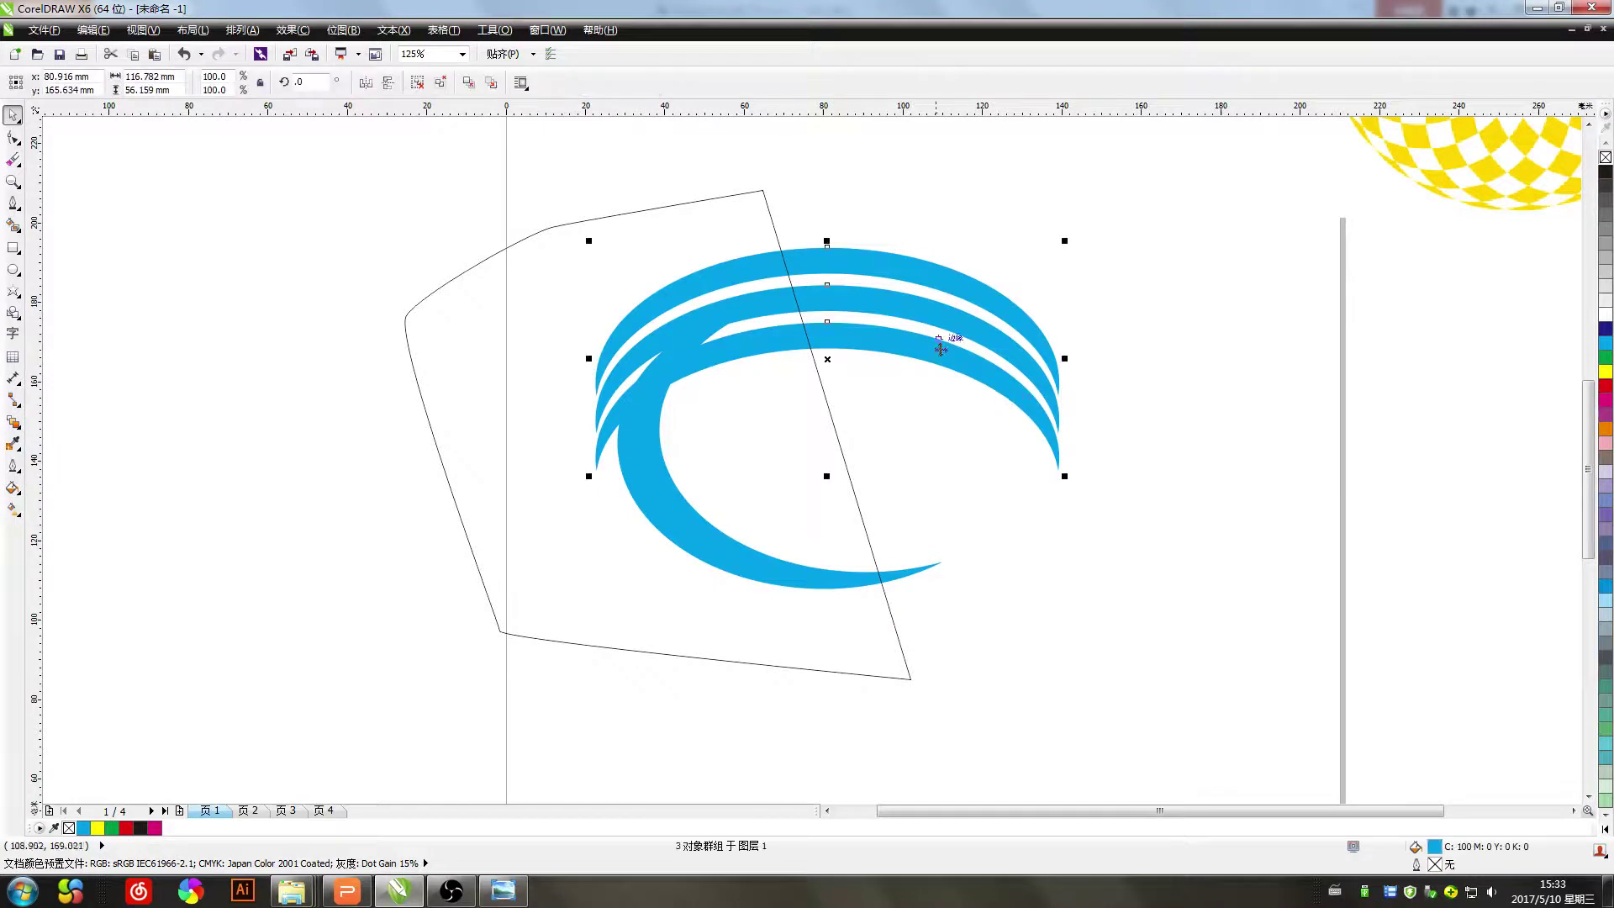
pyautogui.scroll(1, 957, 301)
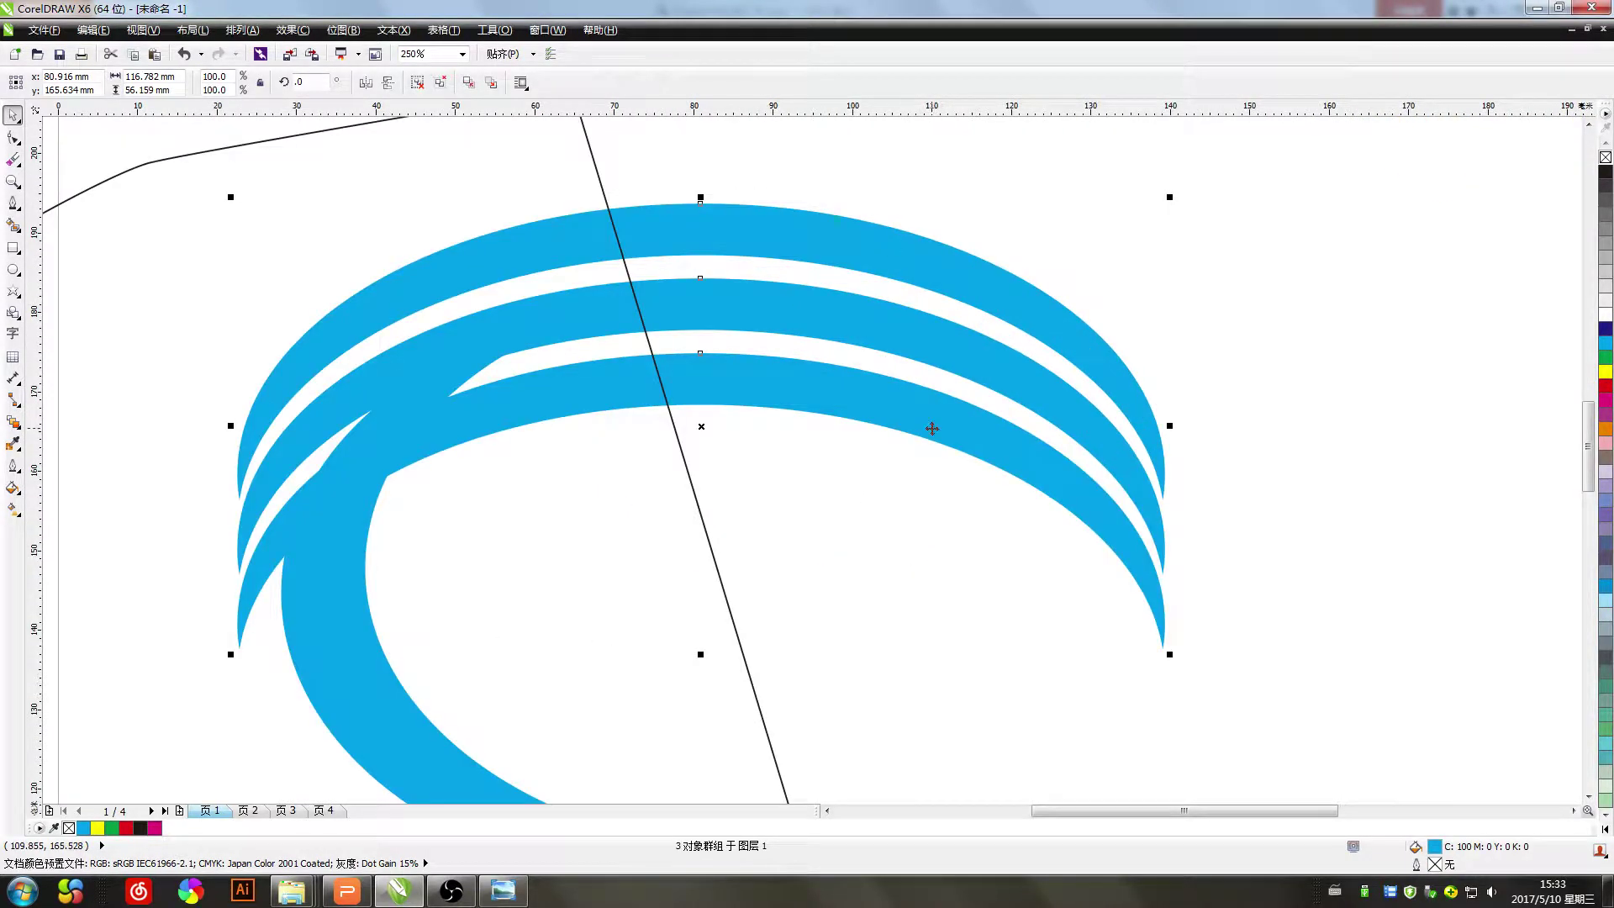
pyautogui.click(417, 82)
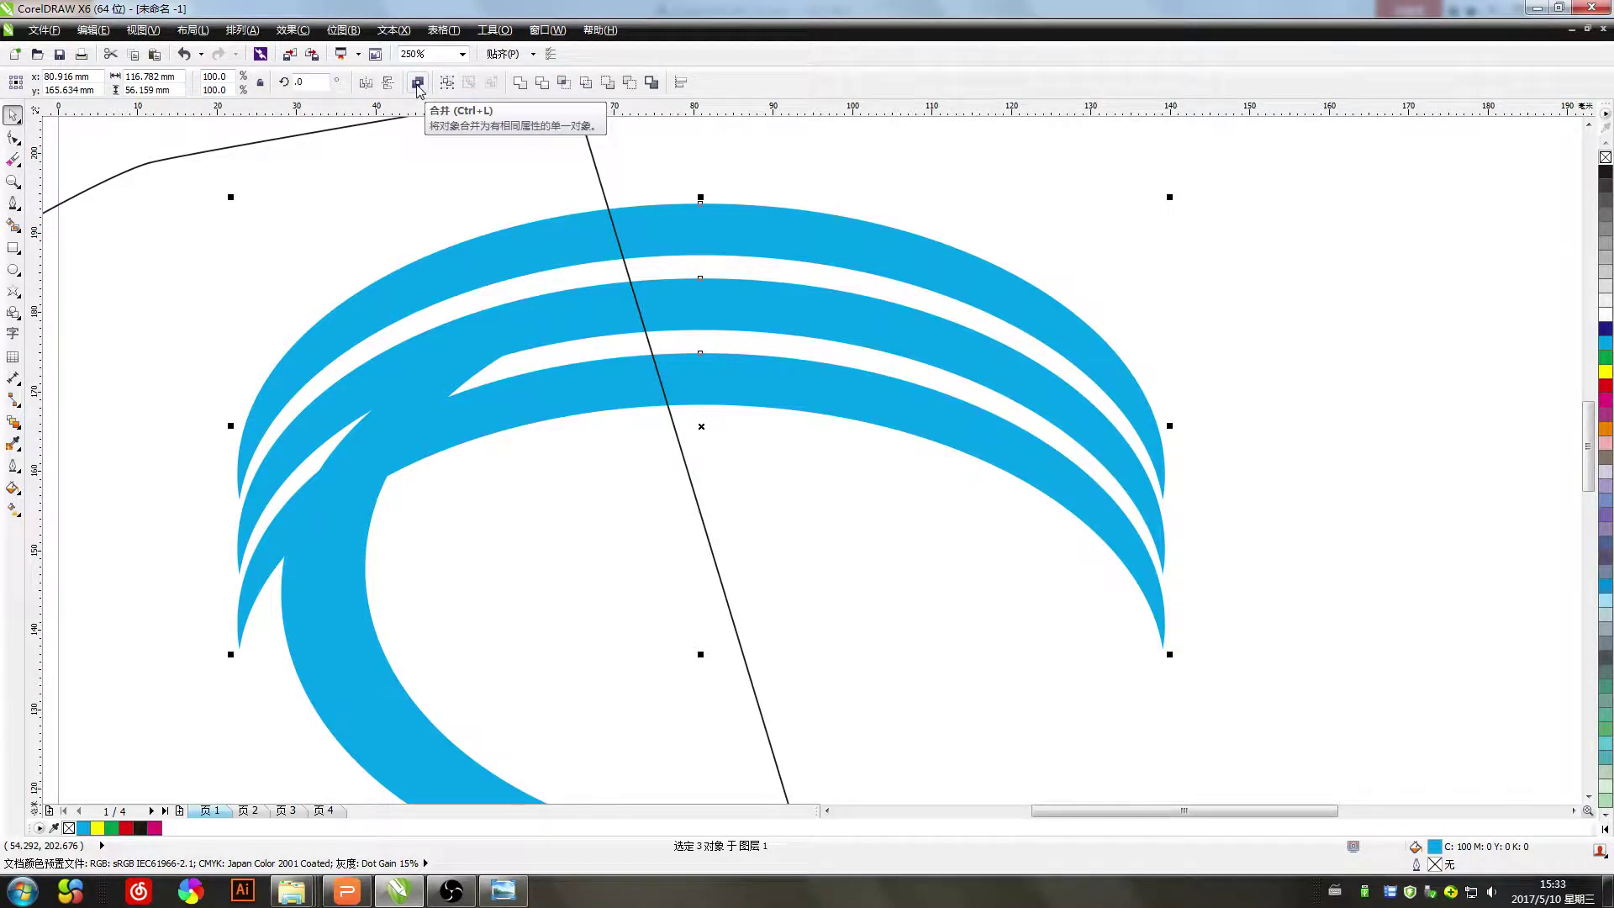
pyautogui.click(417, 82)
pyautogui.scroll(-1, 567, 227)
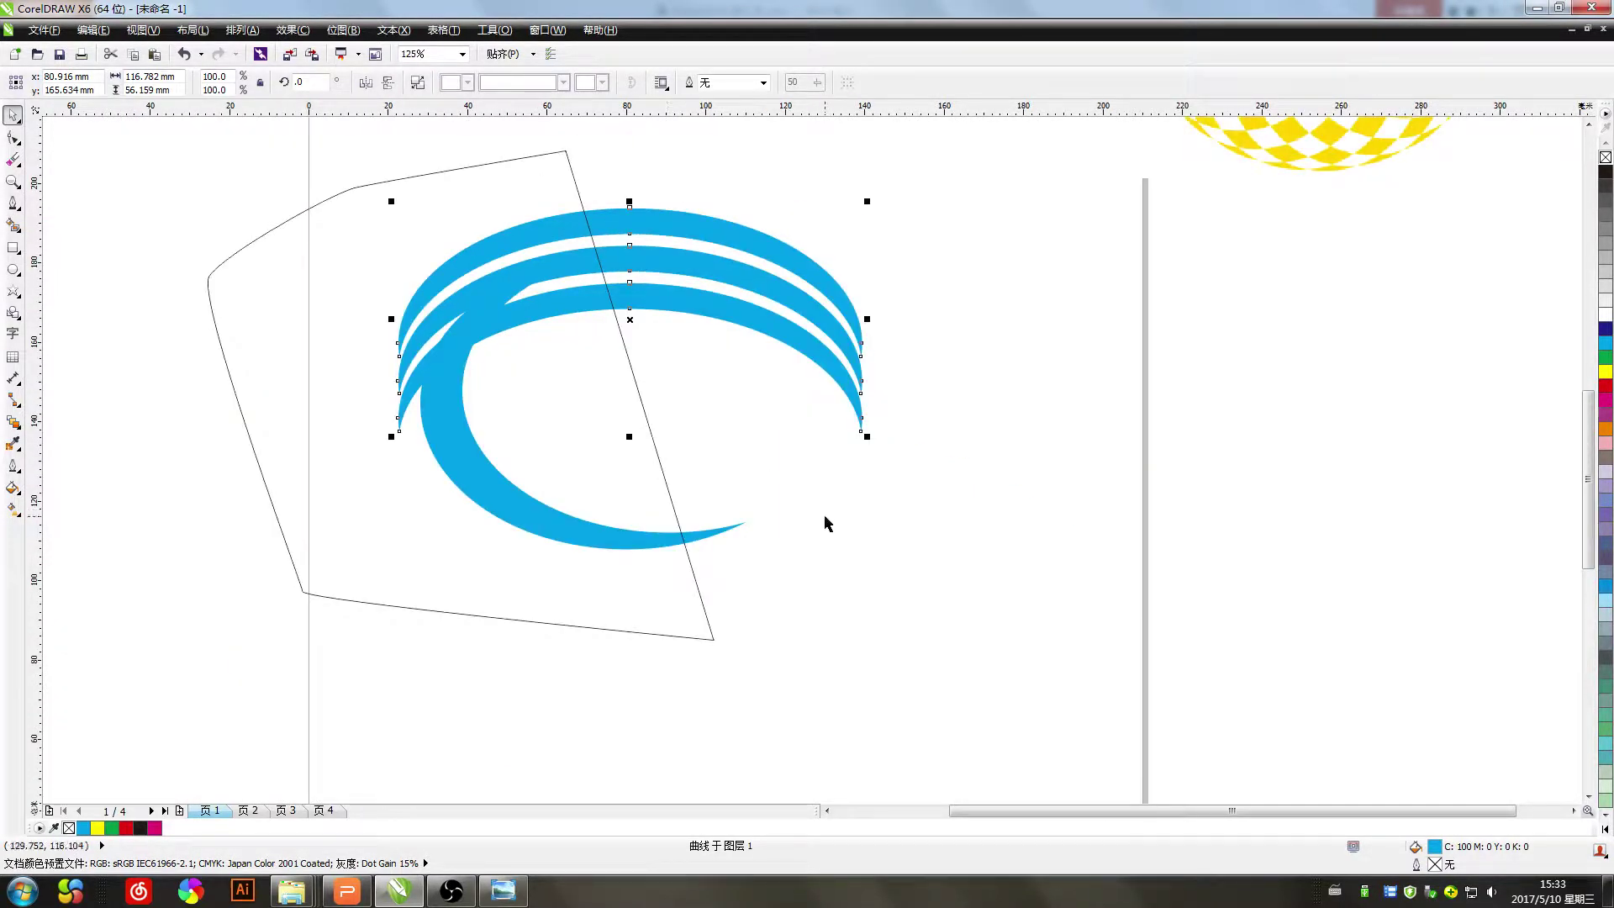
pyautogui.keyDown('shift'); pyautogui.click(429, 560); pyautogui.keyUp('shift')
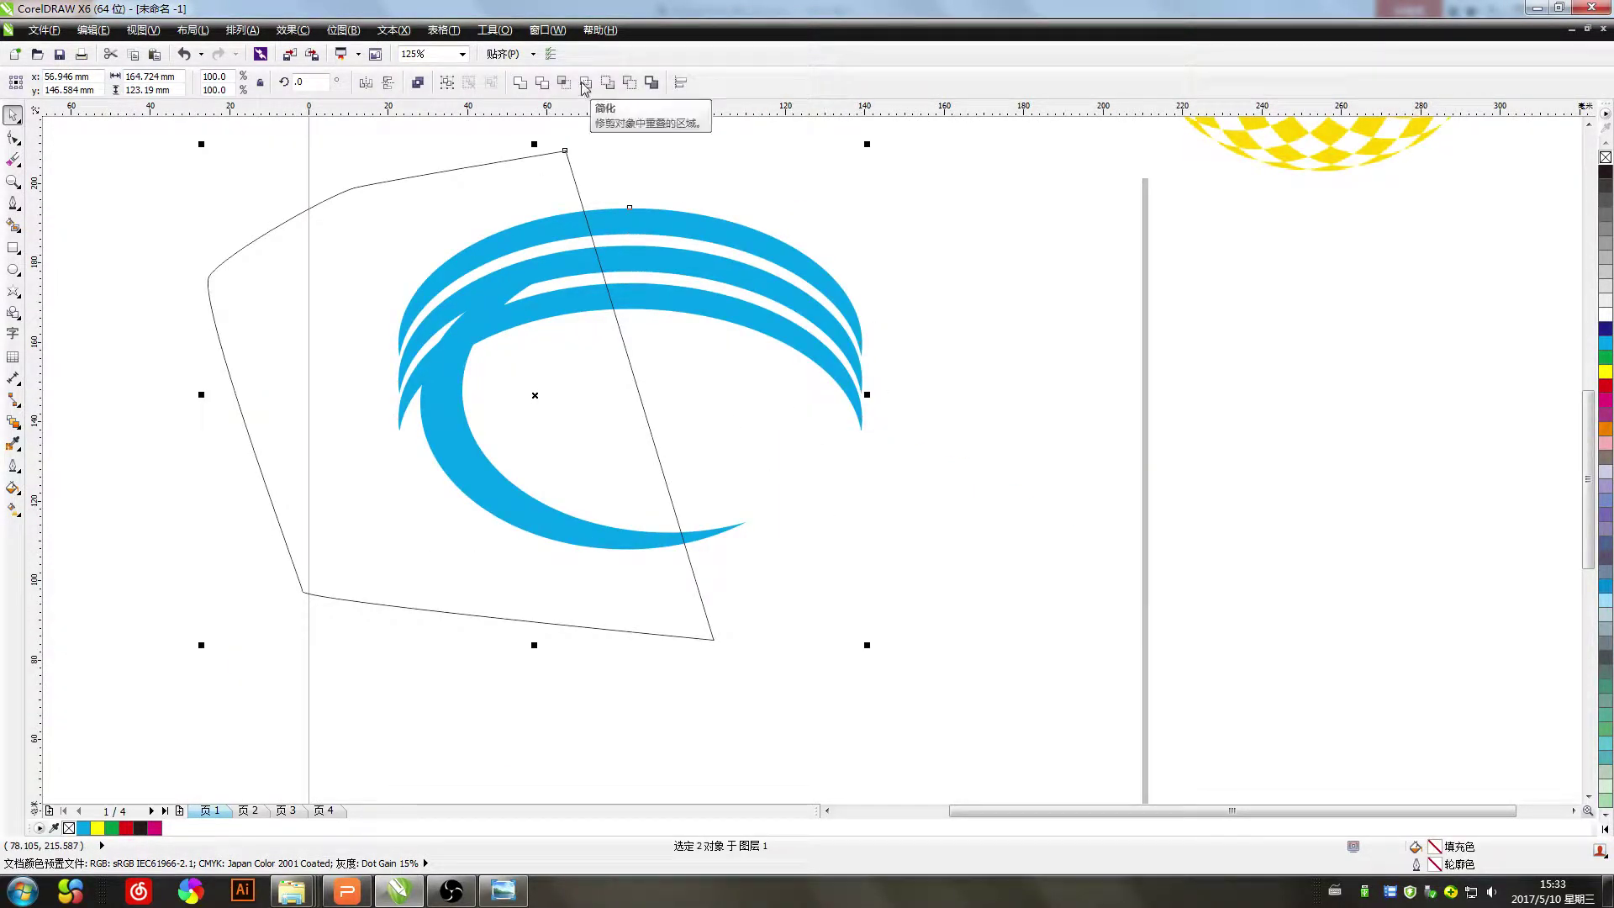
pyautogui.click(542, 83)
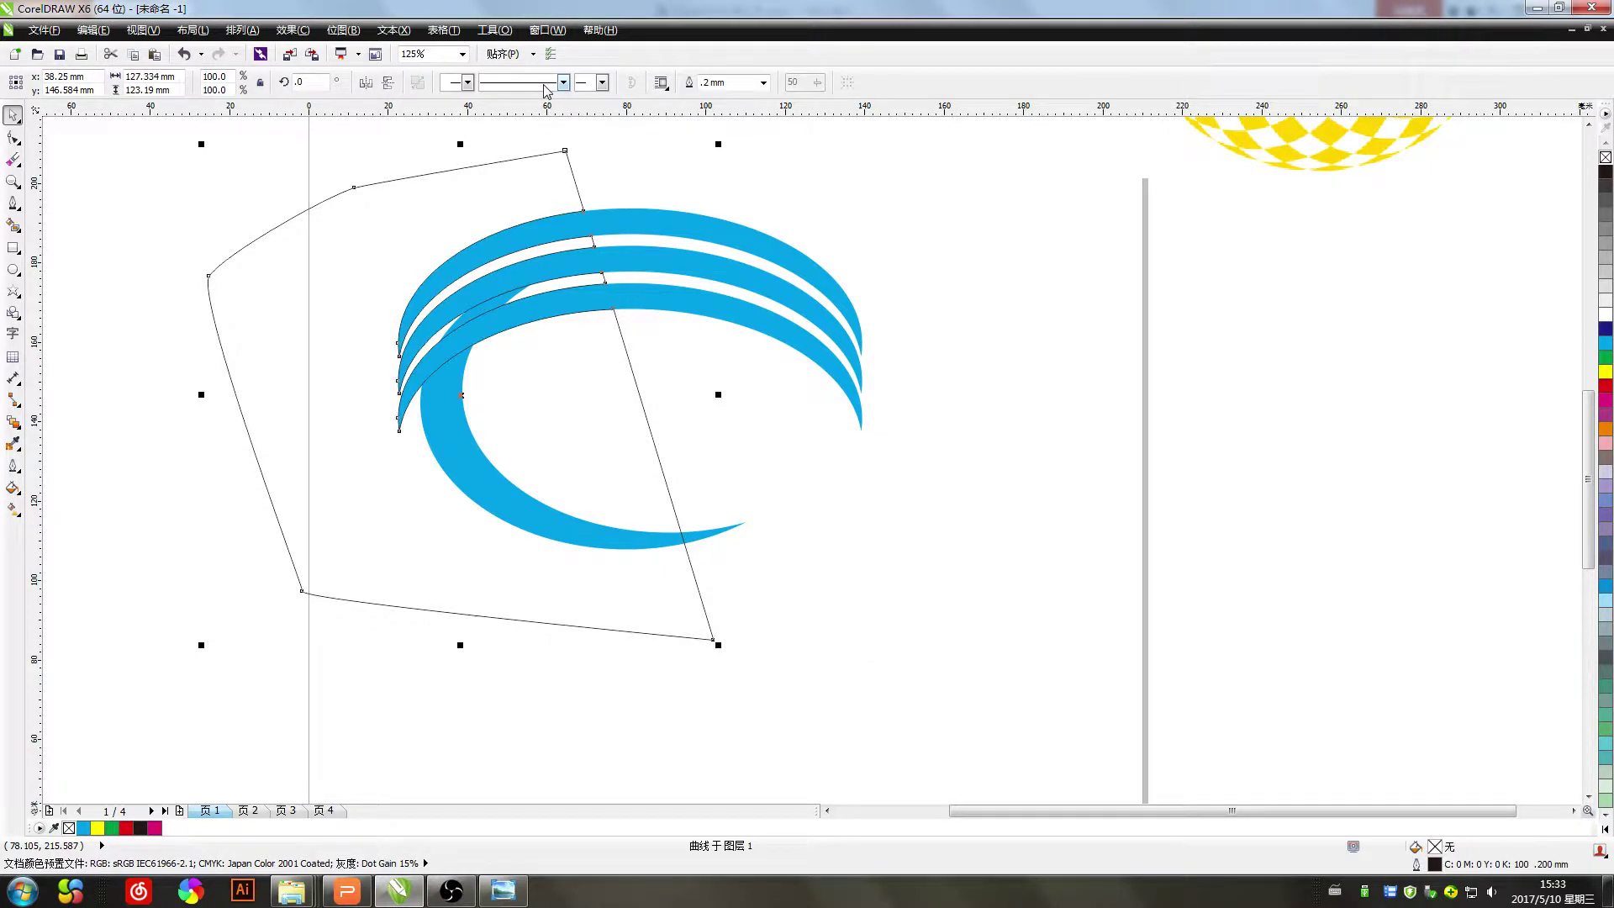
pyautogui.click(933, 501)
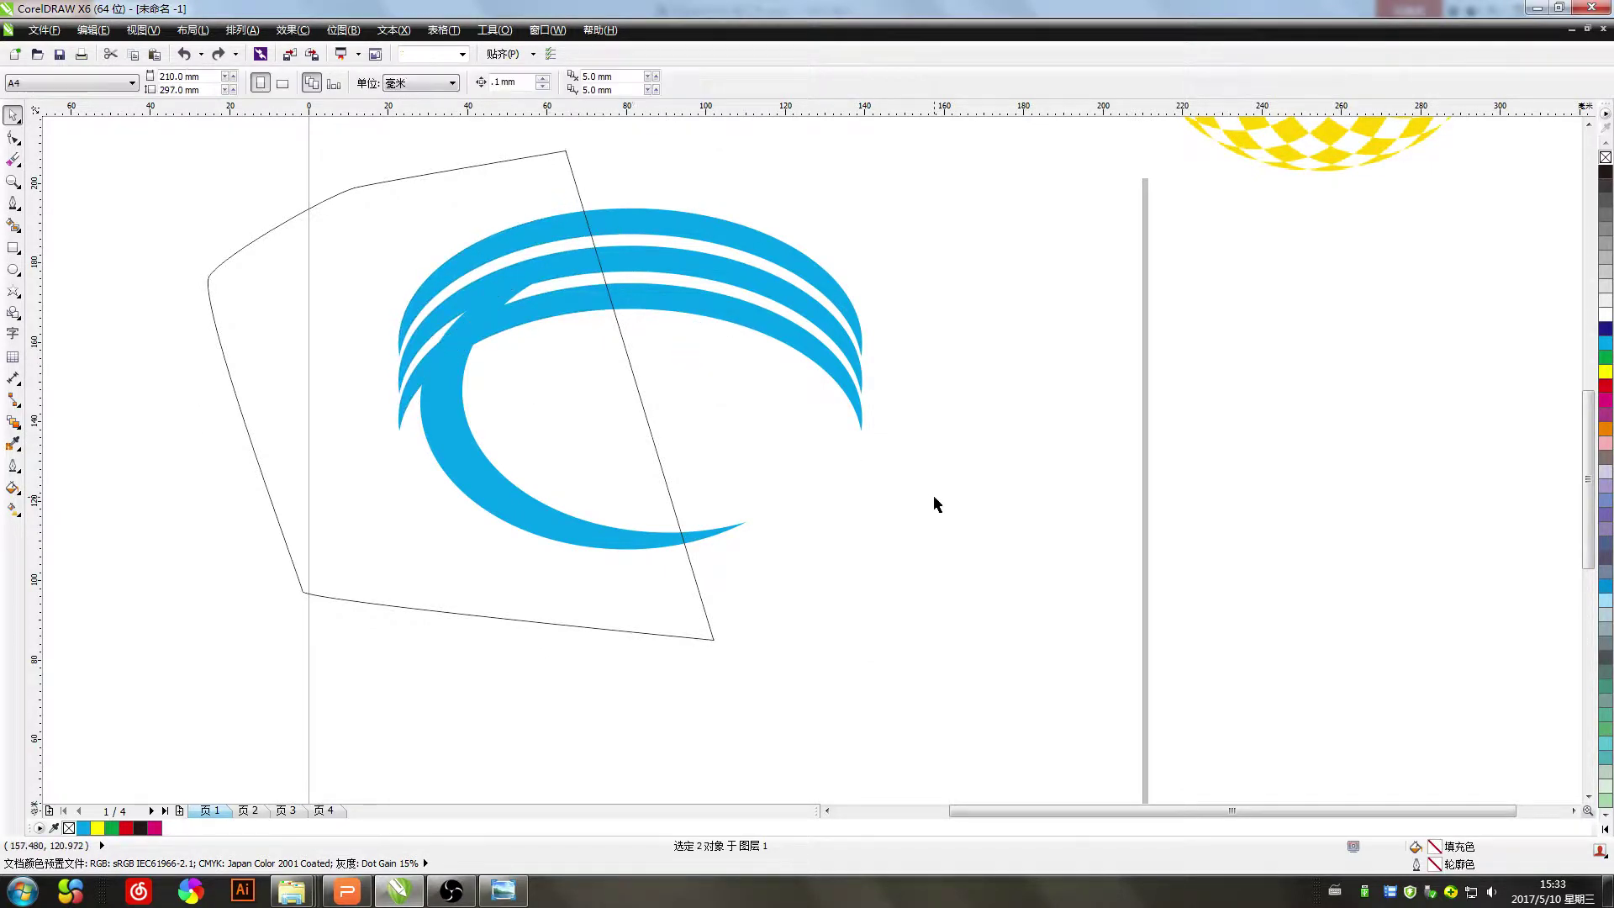
# Trim the combined cyan arcs with the Pen shape so they end at its slanted straight edge
pyautogui.click(622, 358)
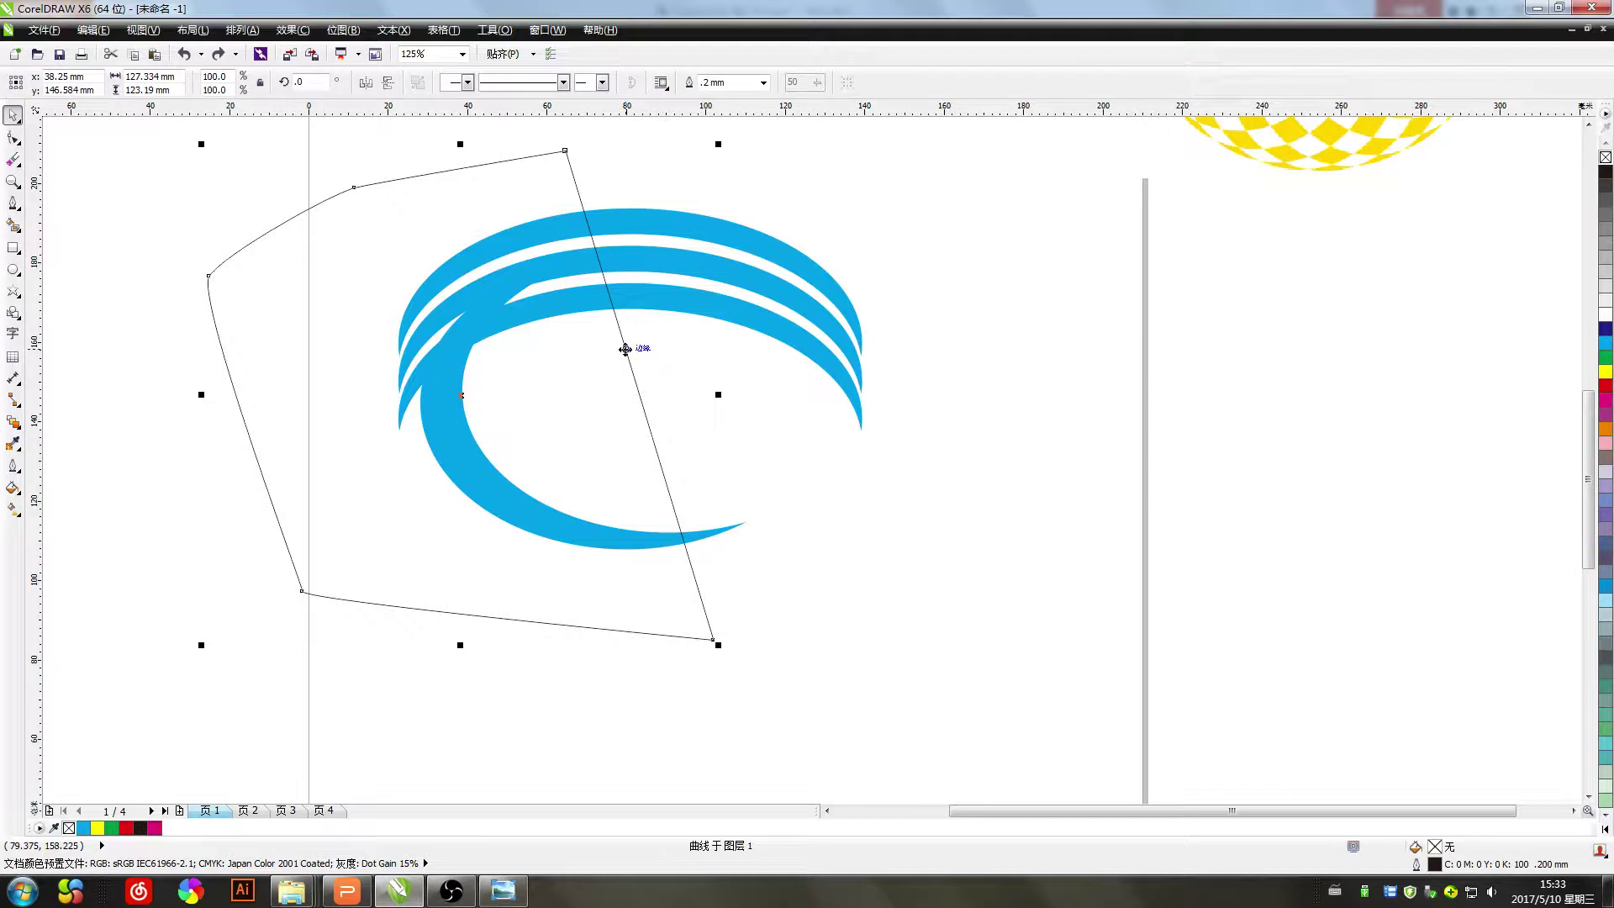
pyautogui.moveTo(626, 348); pyautogui.dragTo(556, 349)
pyautogui.hotkey('ctrl', 'z')
pyautogui.keyDown('shift'); pyautogui.click(686, 310); pyautogui.keyUp('shift')
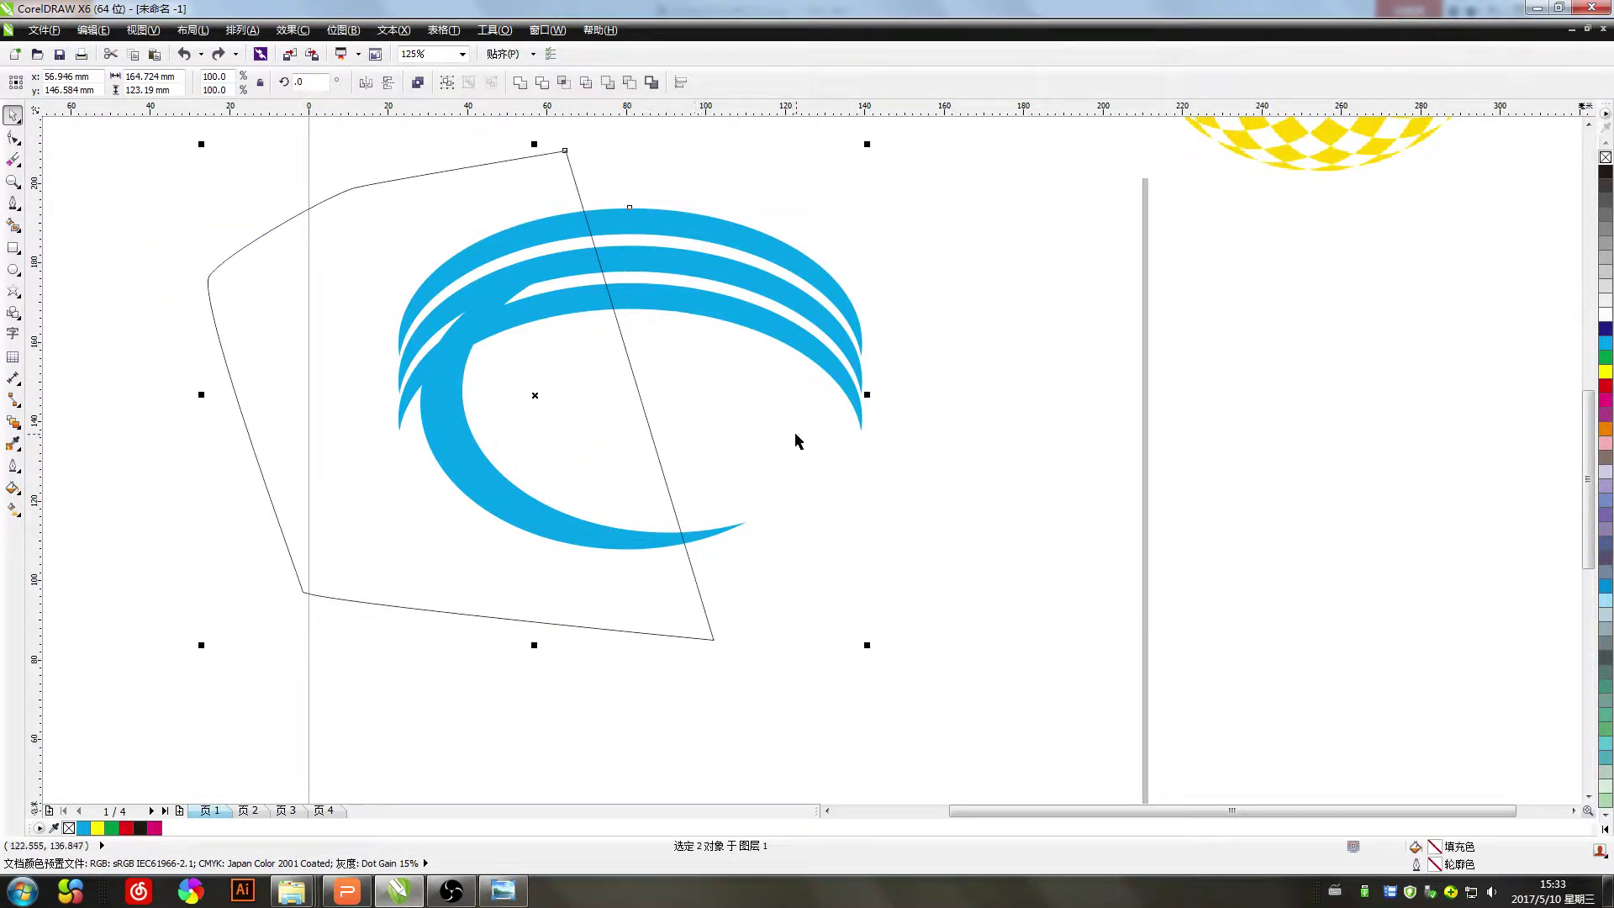
pyautogui.click(542, 83)
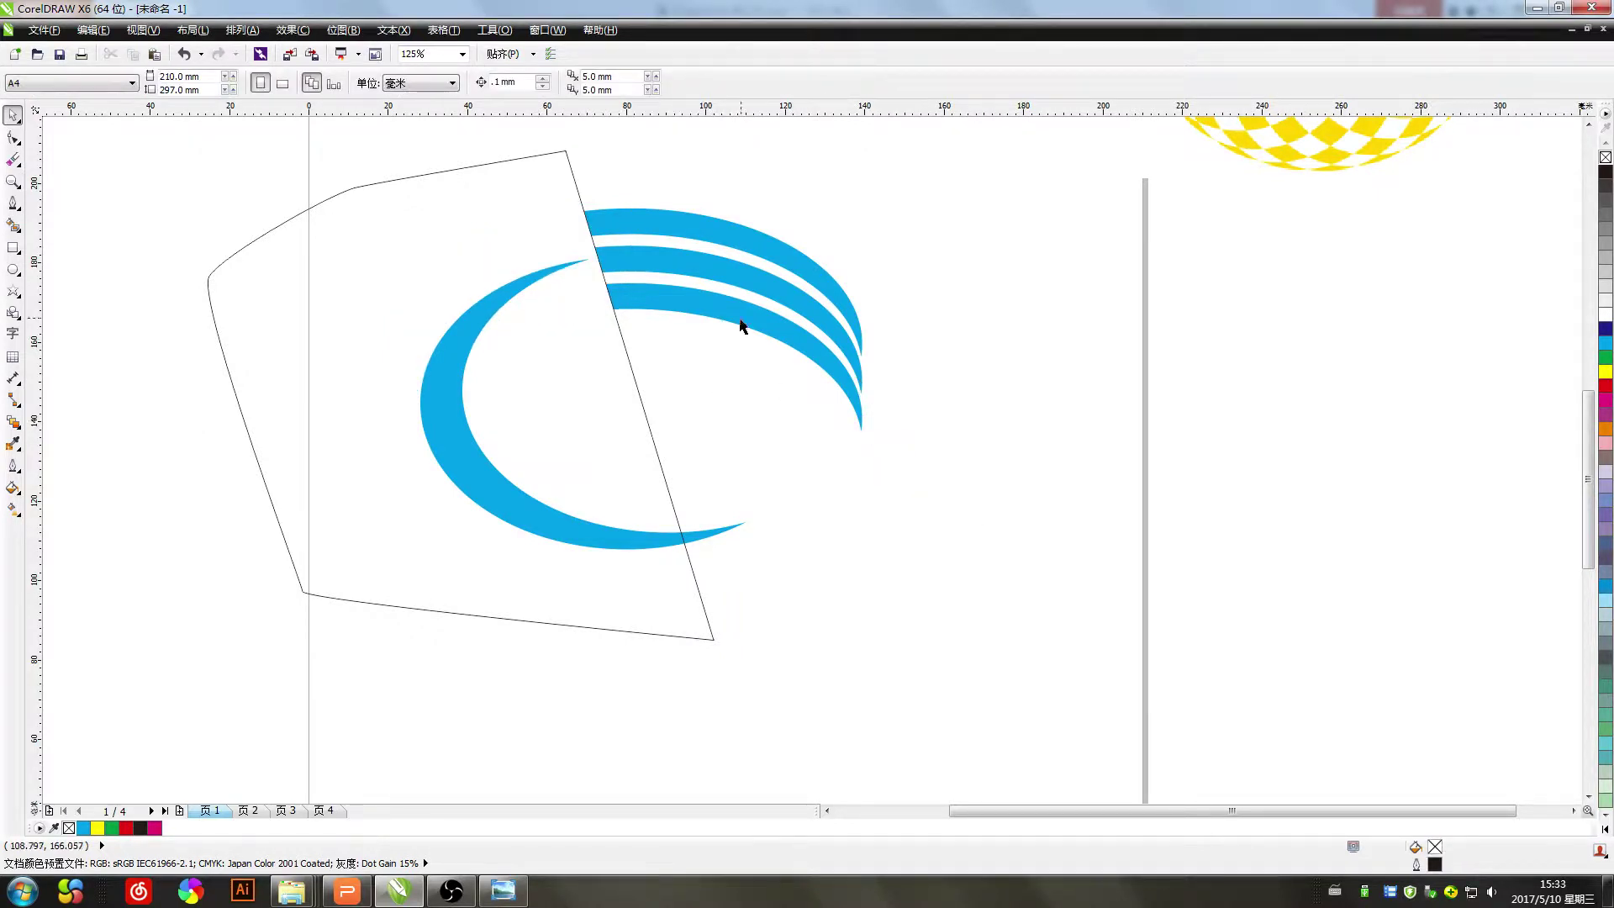
pyautogui.moveTo(739, 323); pyautogui.dragTo(890, 322)
pyautogui.hotkey('ctrl', 'z')
# Intersect the cyan crescent with the Pen shape to create the part of the crescent inside the shape
pyautogui.click(899, 555)
pyautogui.click(702, 538)
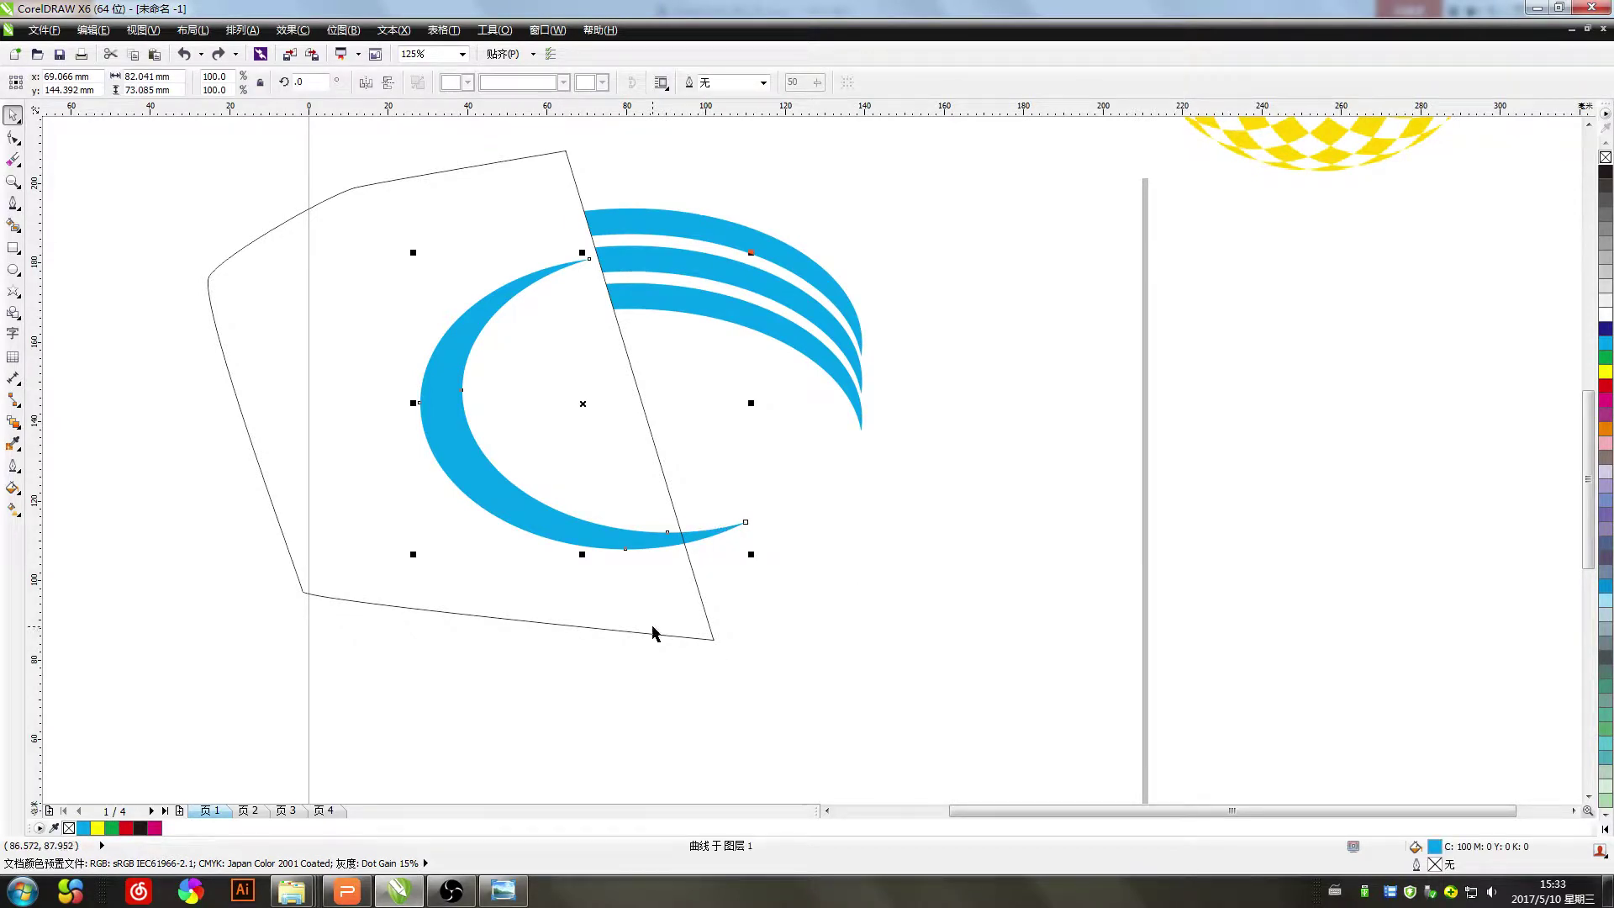
pyautogui.keyDown('shift'); pyautogui.click(654, 632); pyautogui.keyUp('shift')
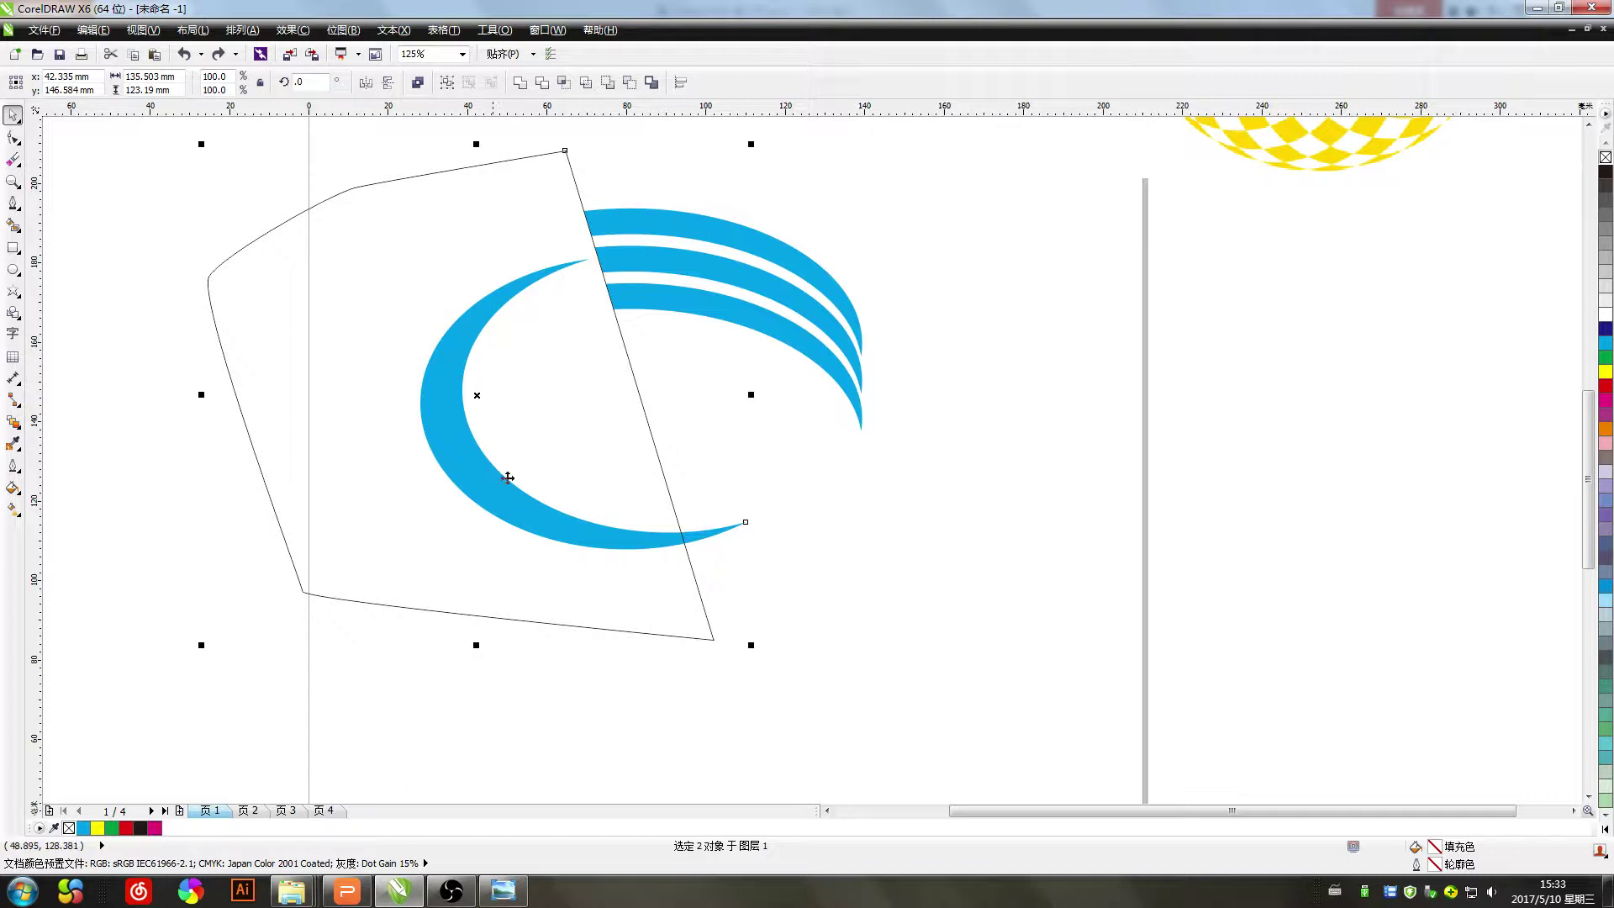
pyautogui.click(586, 82)
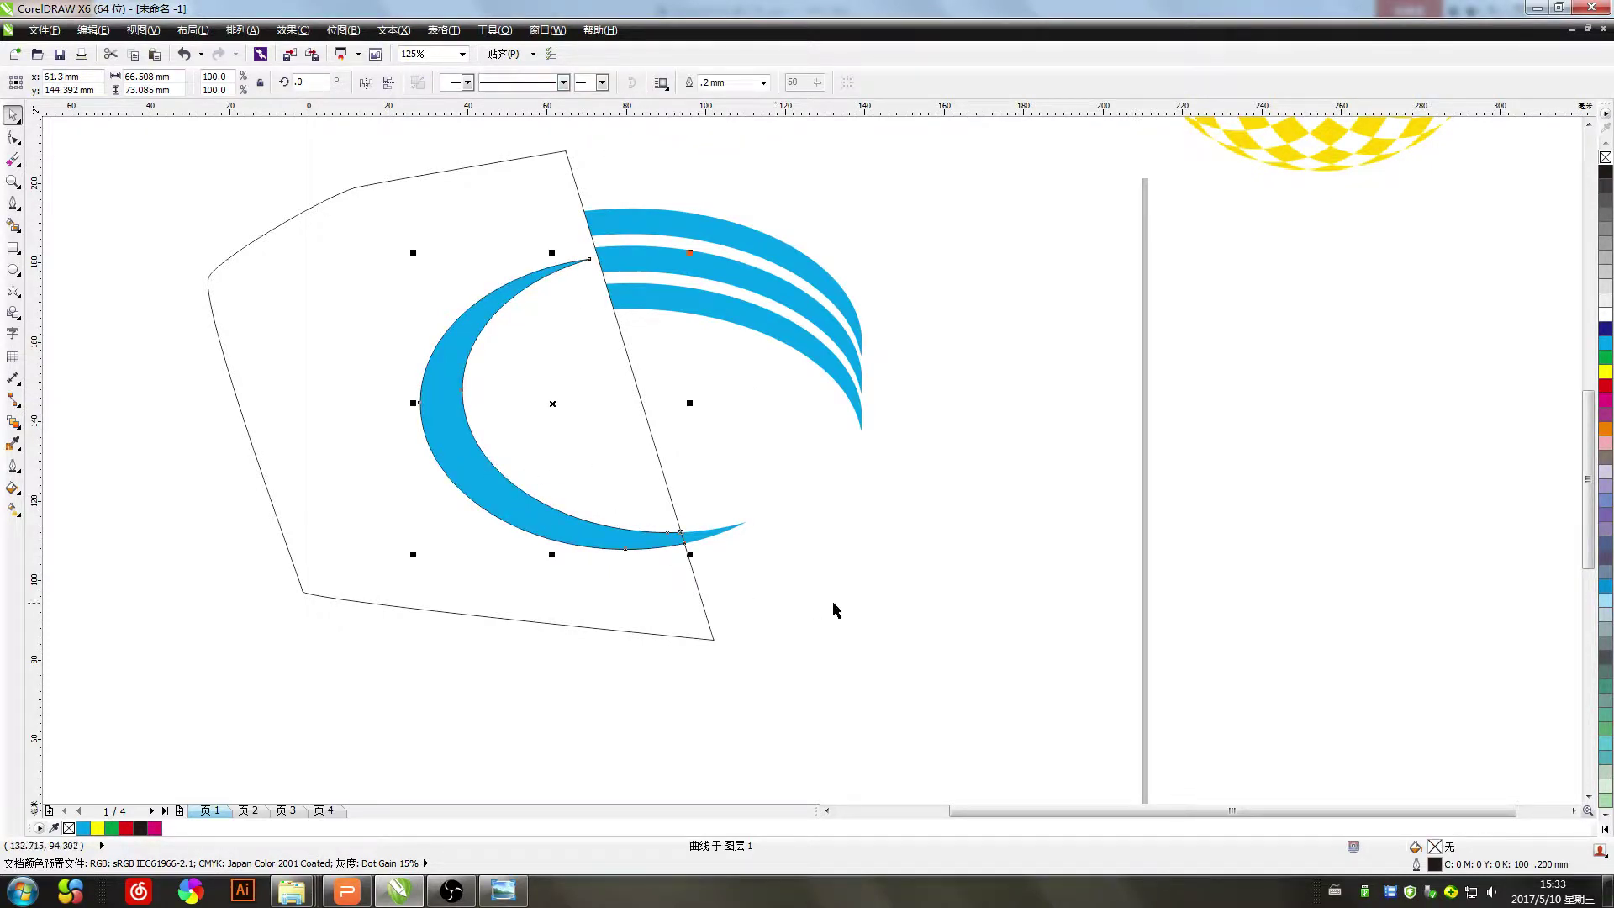
# Delete the Pen shape and the original full crescent, keeping only the intersected piece
pyautogui.click(807, 612)
pyautogui.click(375, 602)
pyautogui.press('Delete')
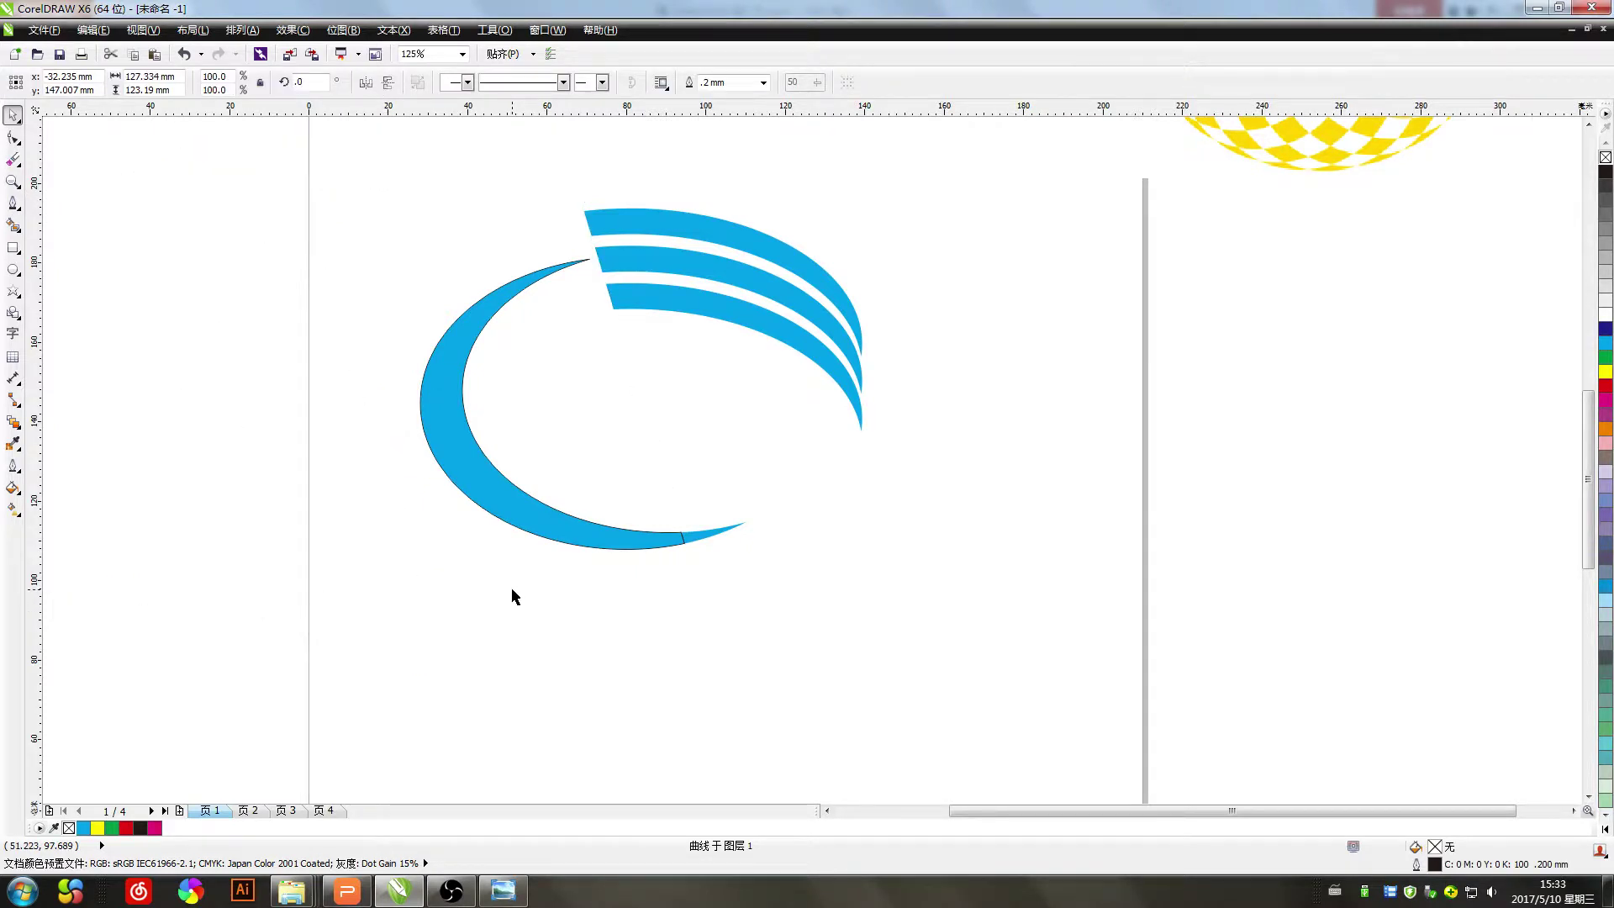
pyautogui.click(731, 533)
pyautogui.press('Delete')
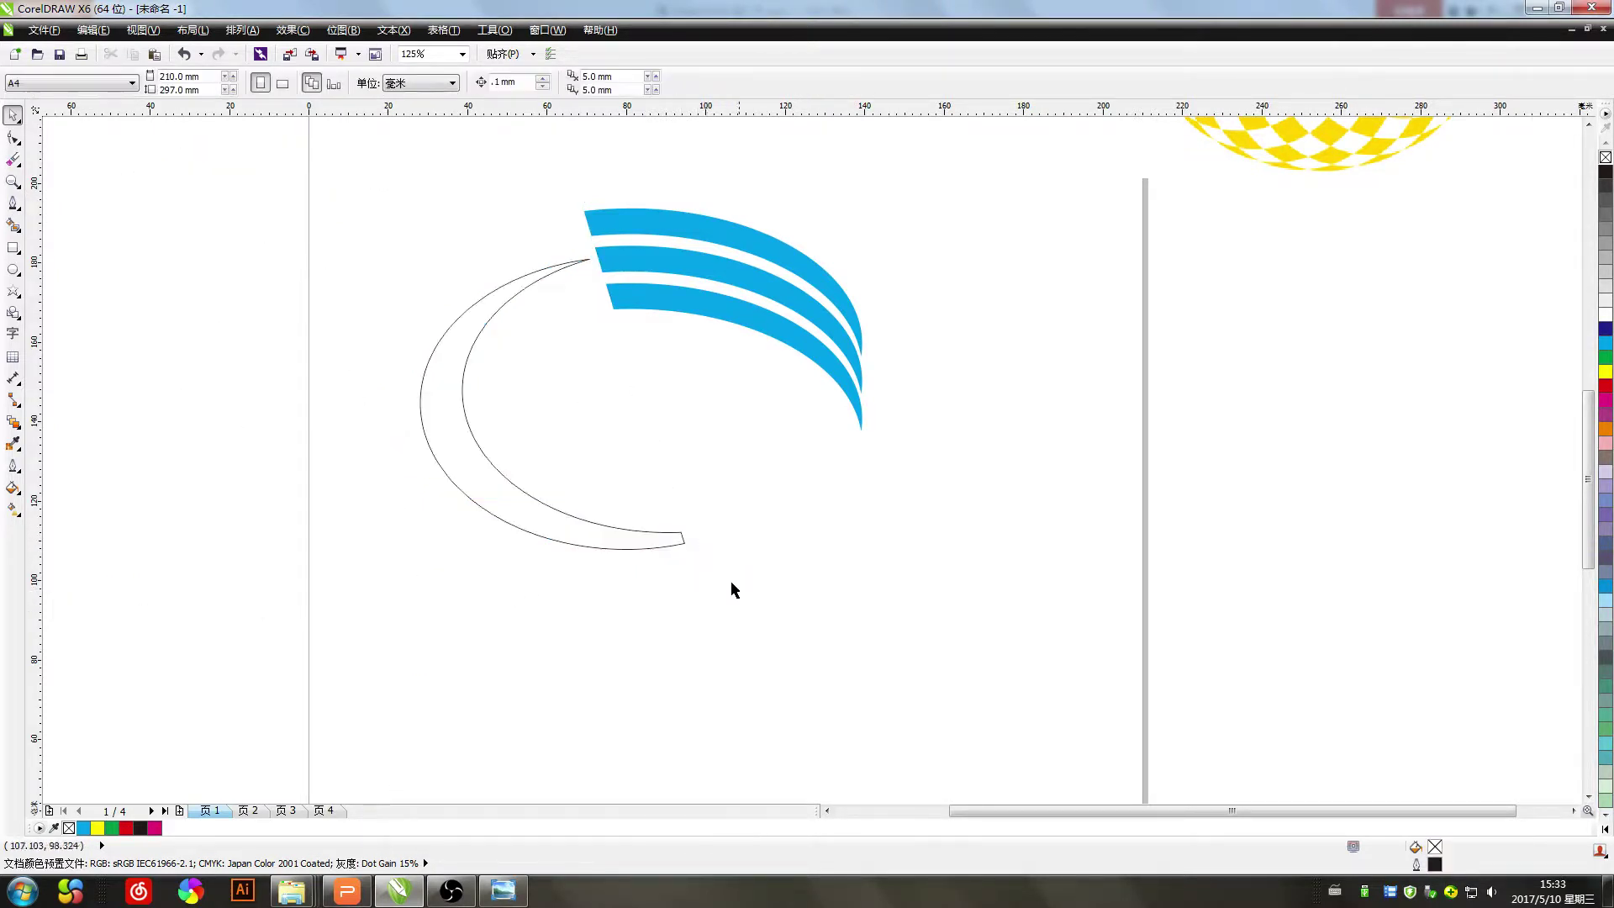
# Fill the intersected crescent with cyan and remove its outline
pyautogui.click(602, 528)
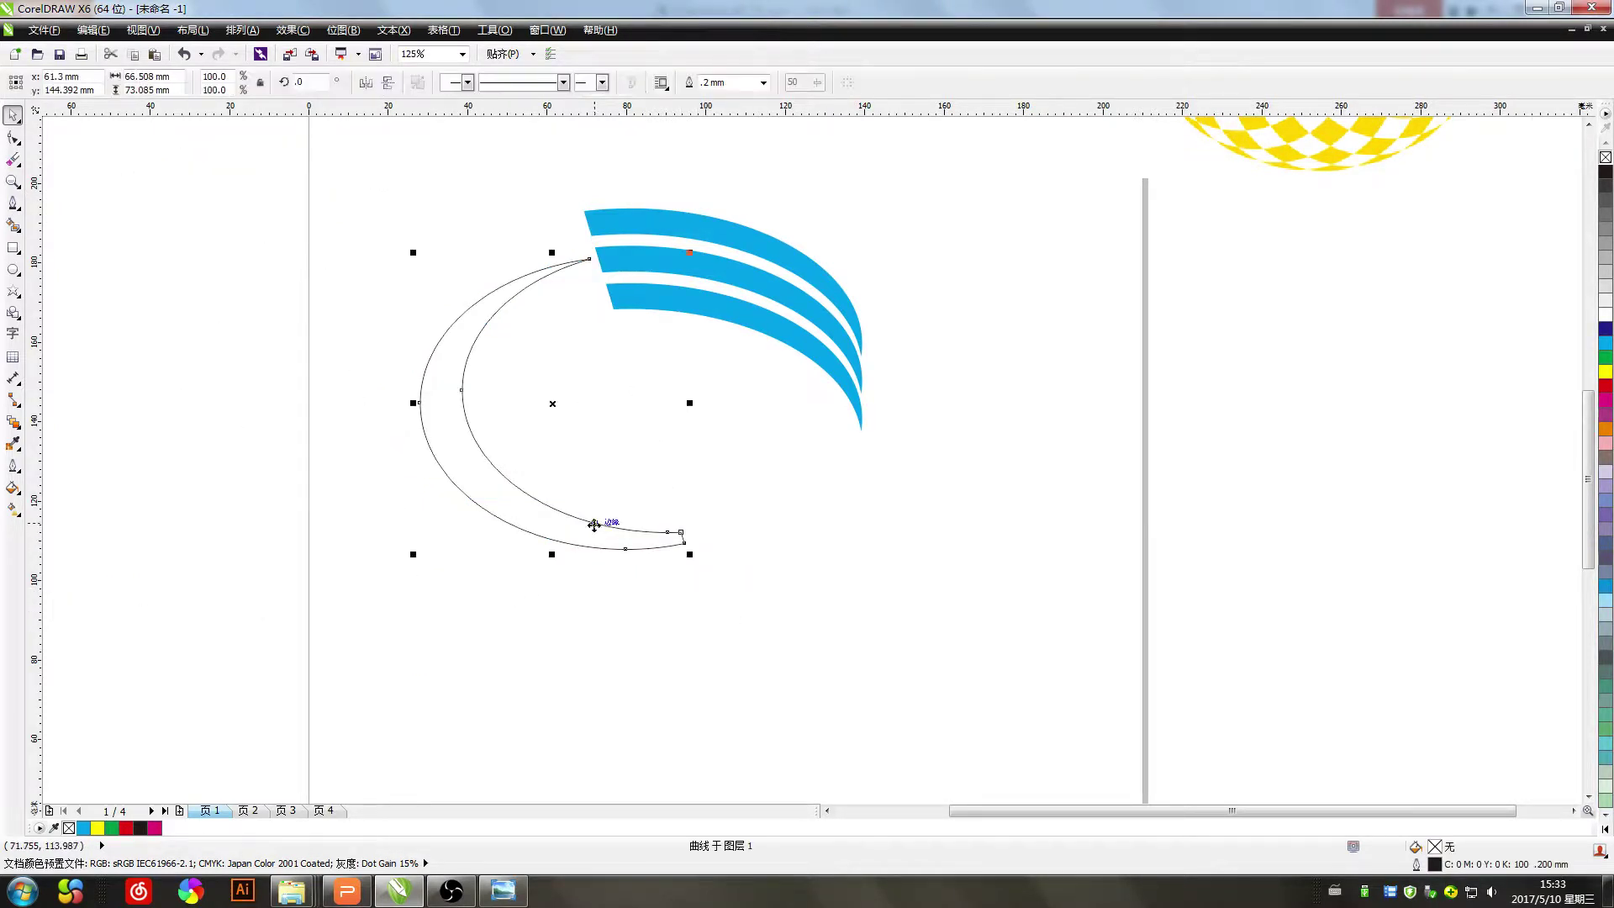
pyautogui.click(1605, 343)
pyautogui.click(493, 372)
pyautogui.click(441, 378)
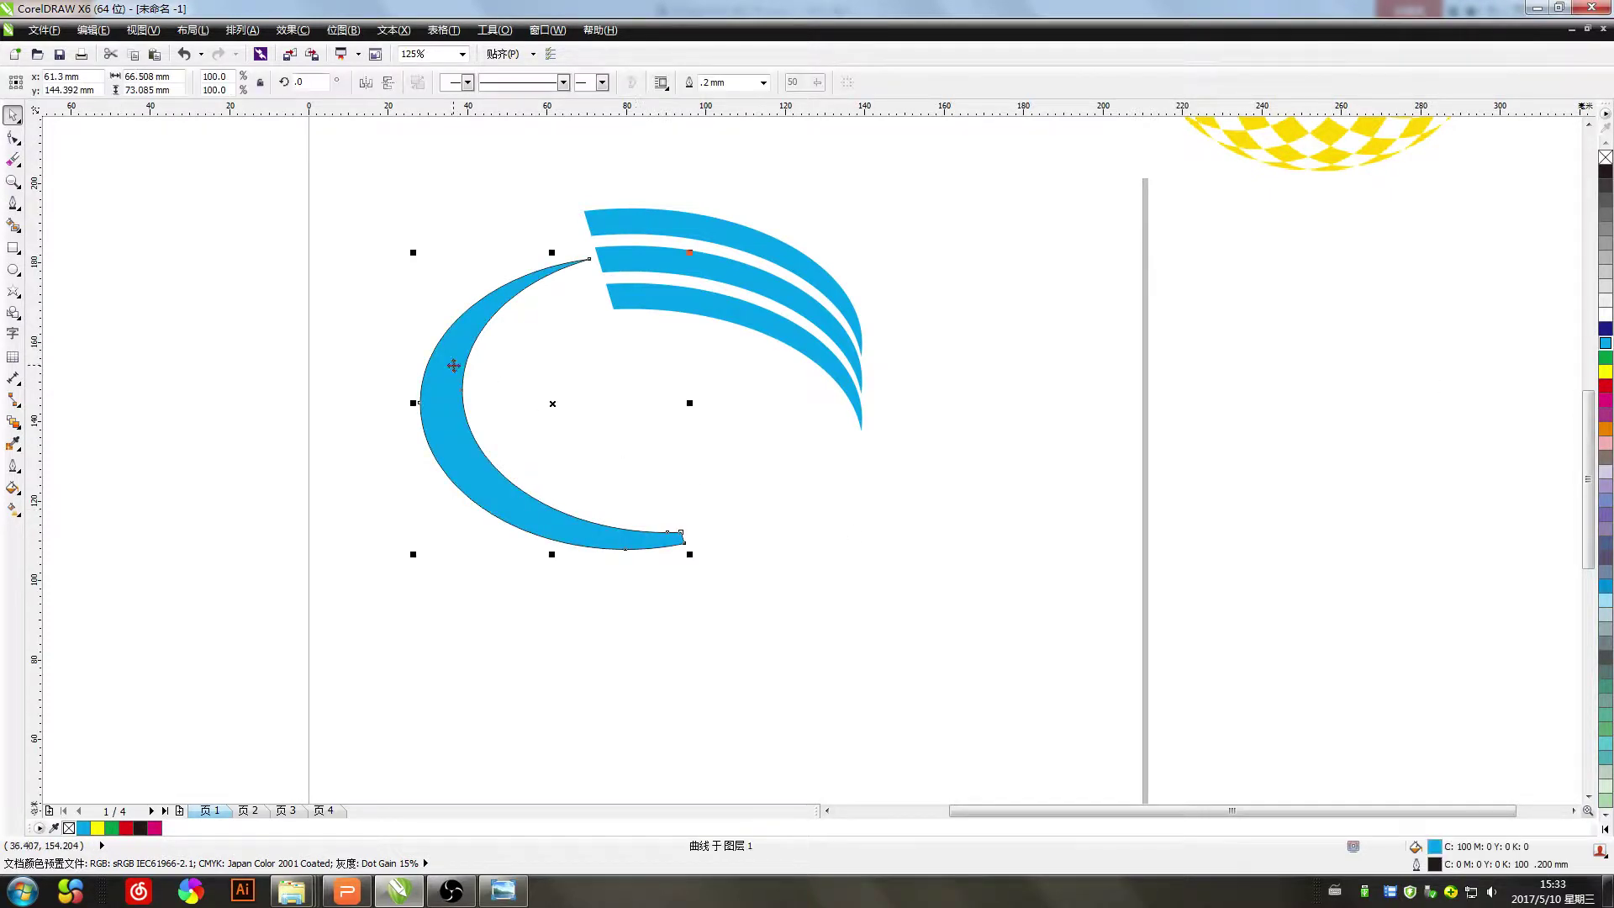
pyautogui.rightClick(1606, 157)
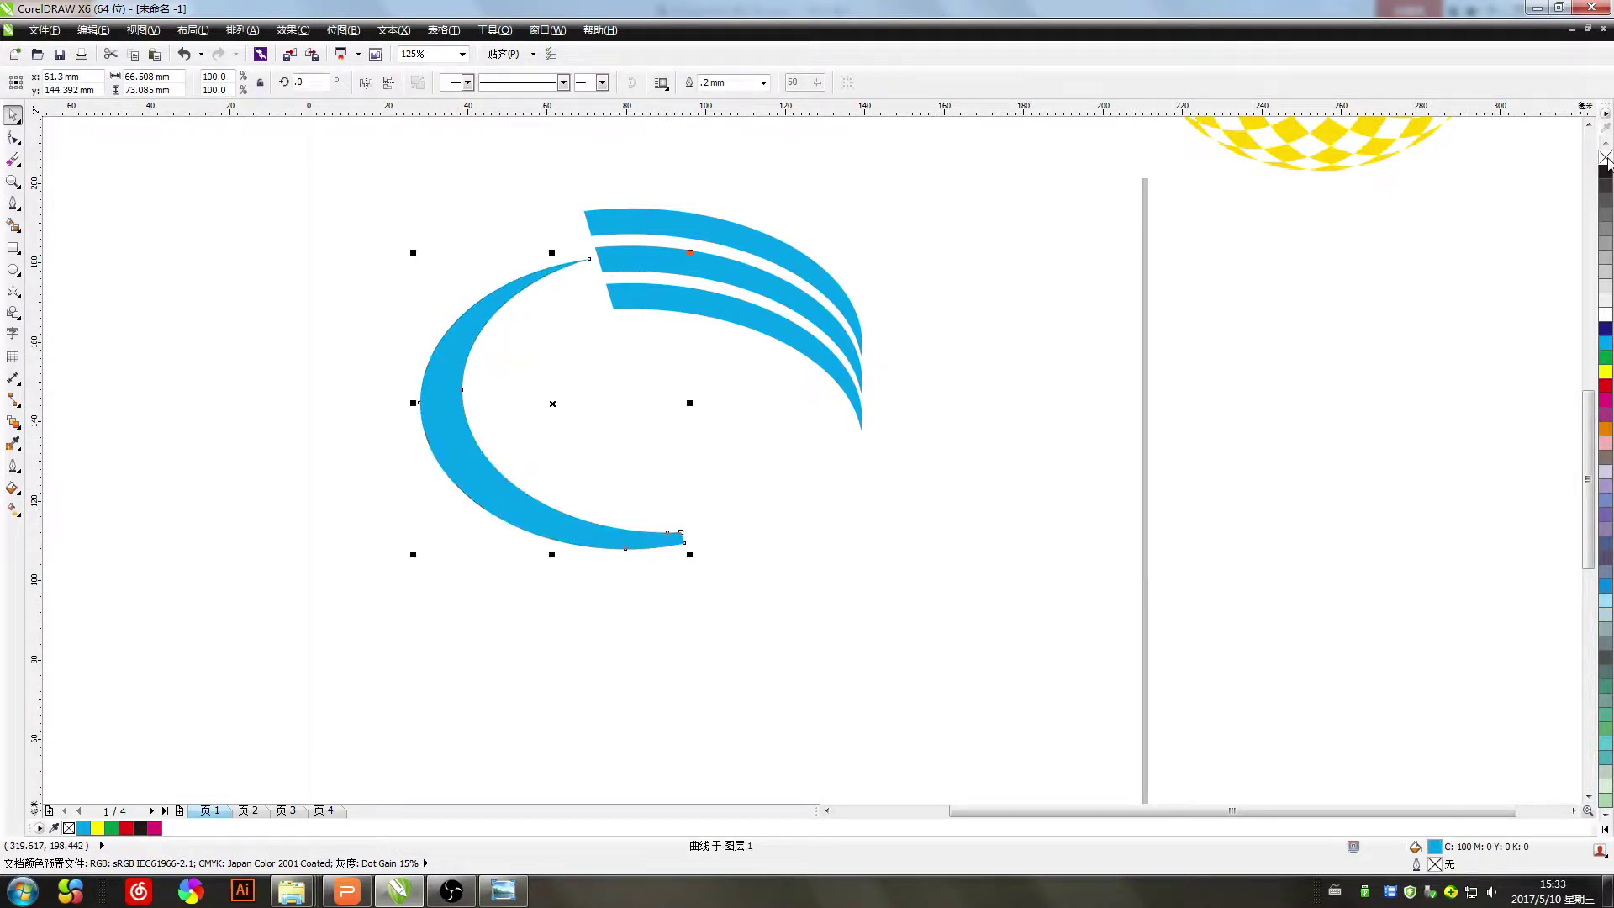
# Compare the rebuilt crescent and arcs with the reference logo above them
pyautogui.click(729, 293)
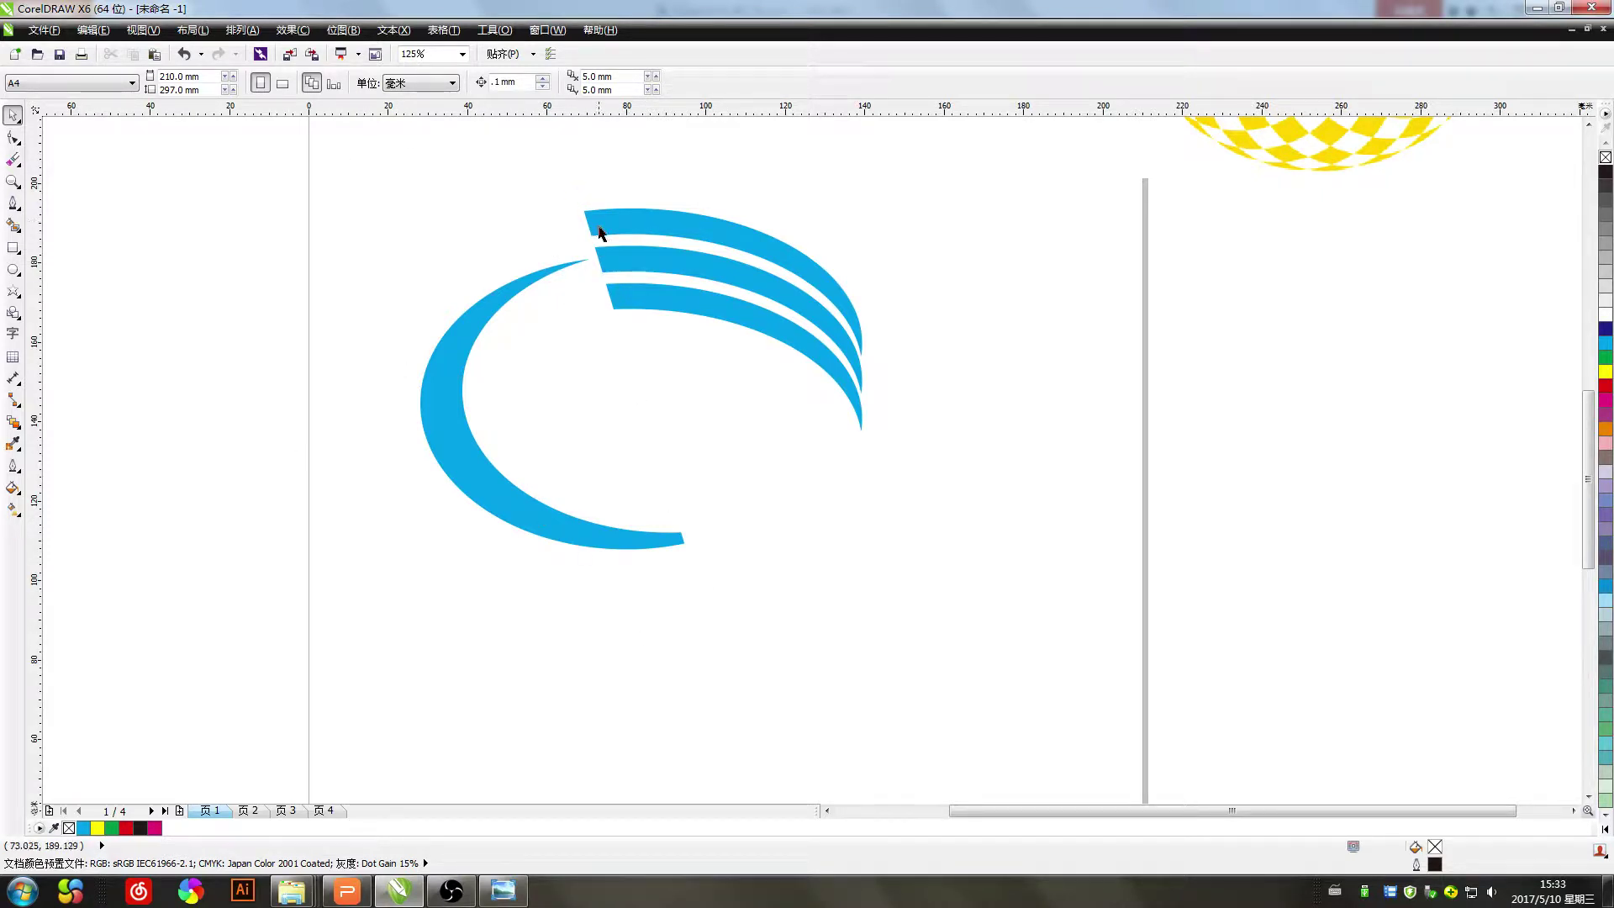
pyautogui.moveTo(1001, 675); pyautogui.dragTo(311, 176)
pyautogui.scroll(-2, 376, 243)
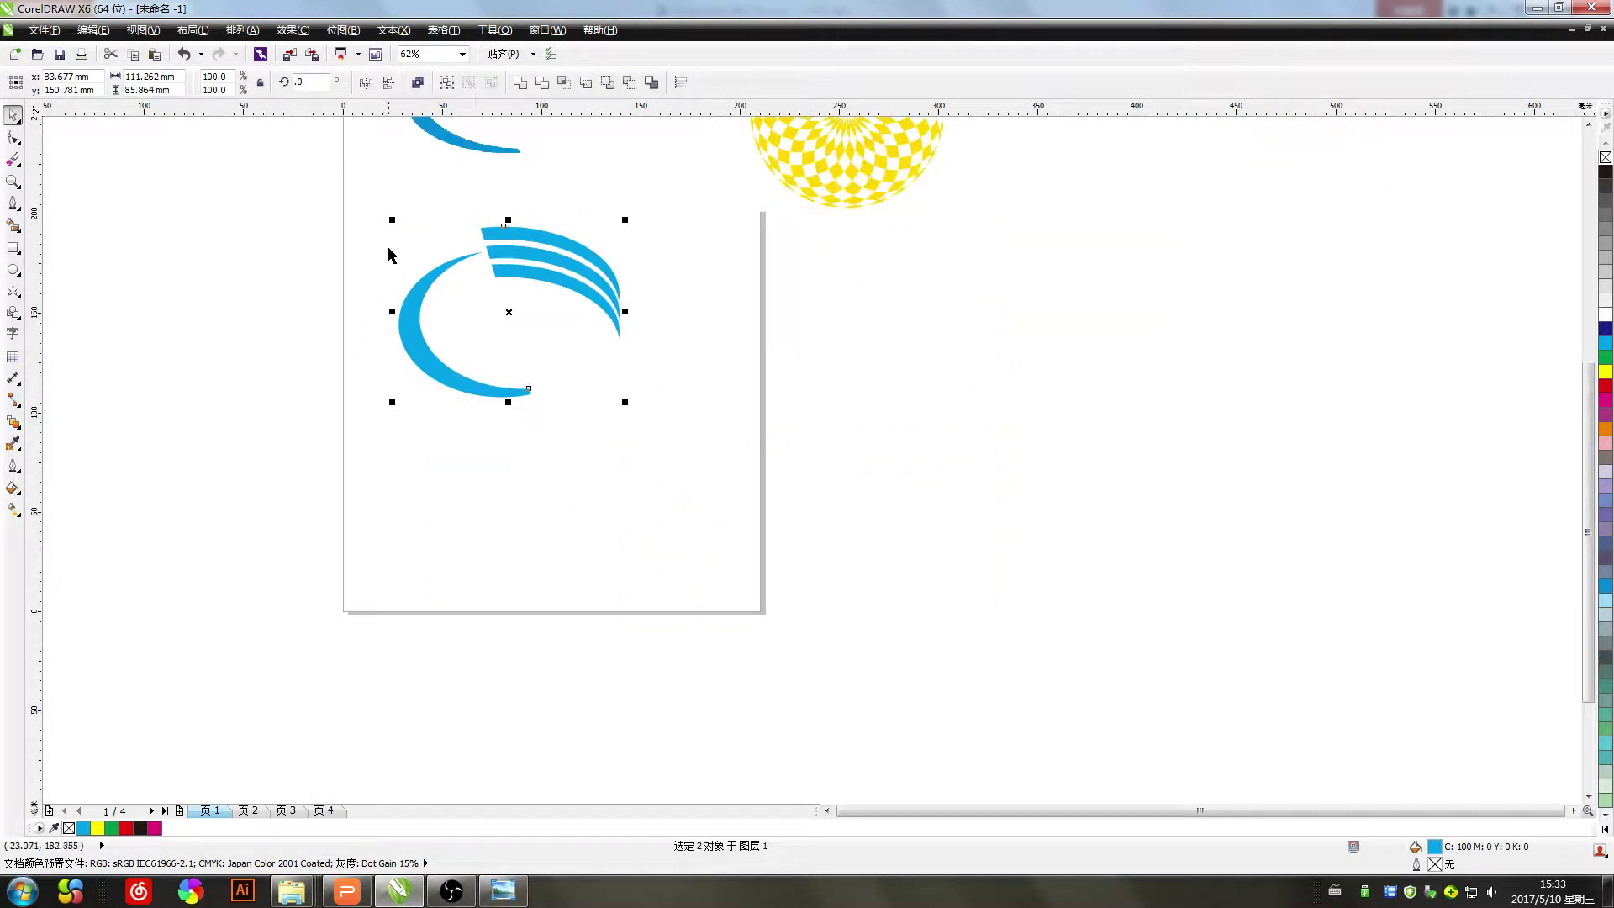
pyautogui.scroll(-1, 389, 254)
pyautogui.scroll(1, 437, 180)
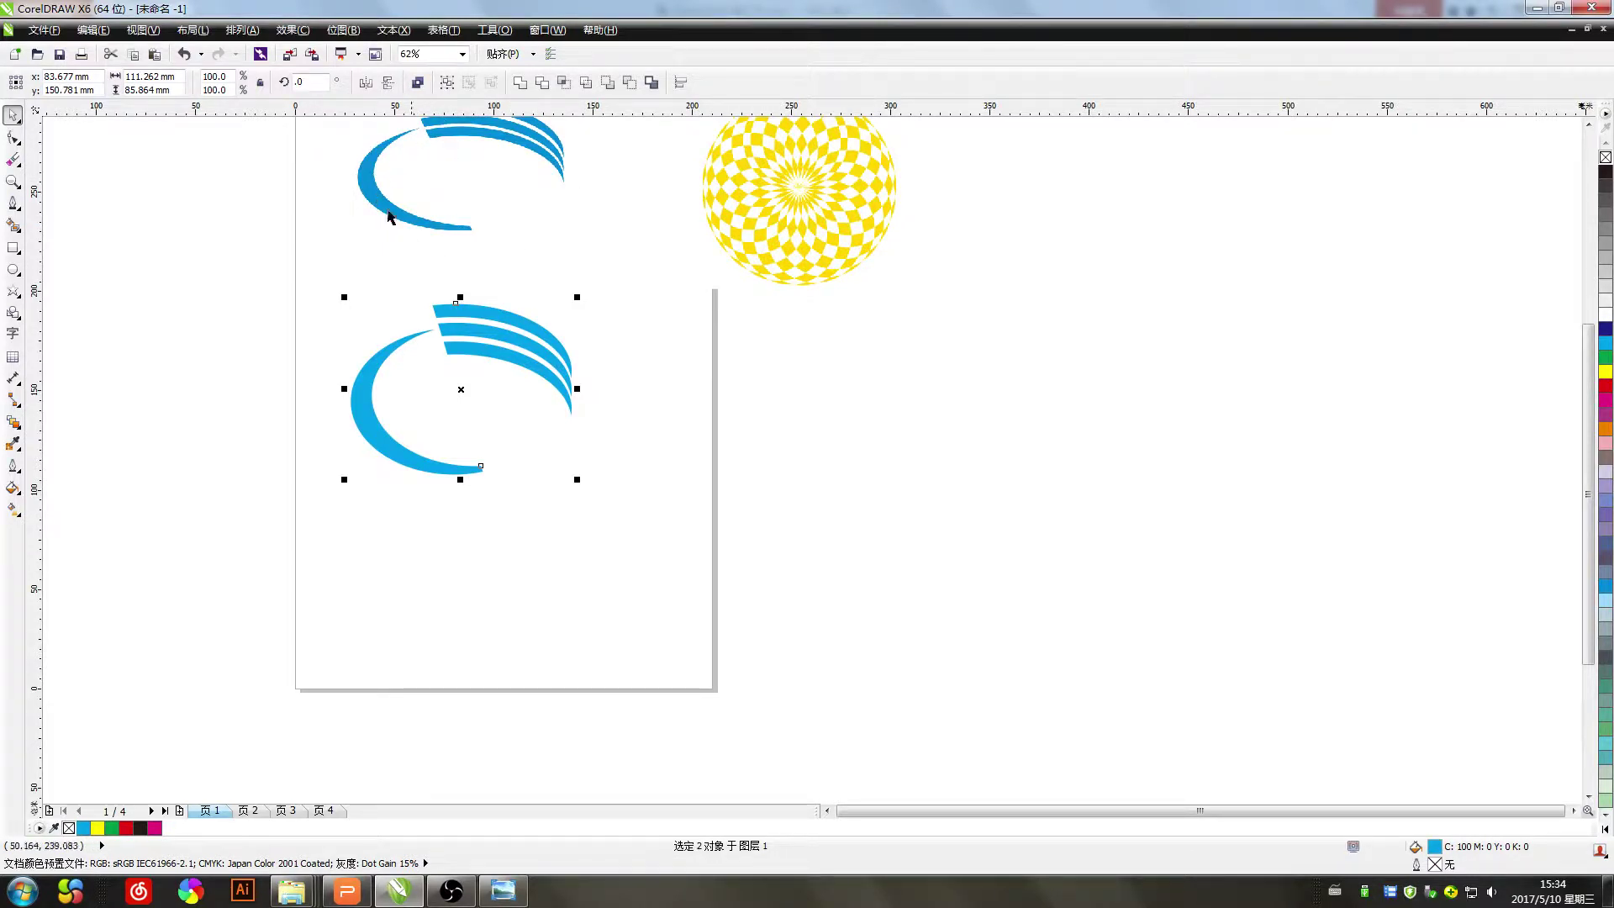
pyautogui.click(667, 454)
# Draw a circle about 83 mm in diameter in the empty area to the right of the yellow reference pattern
pyautogui.click(818, 224)
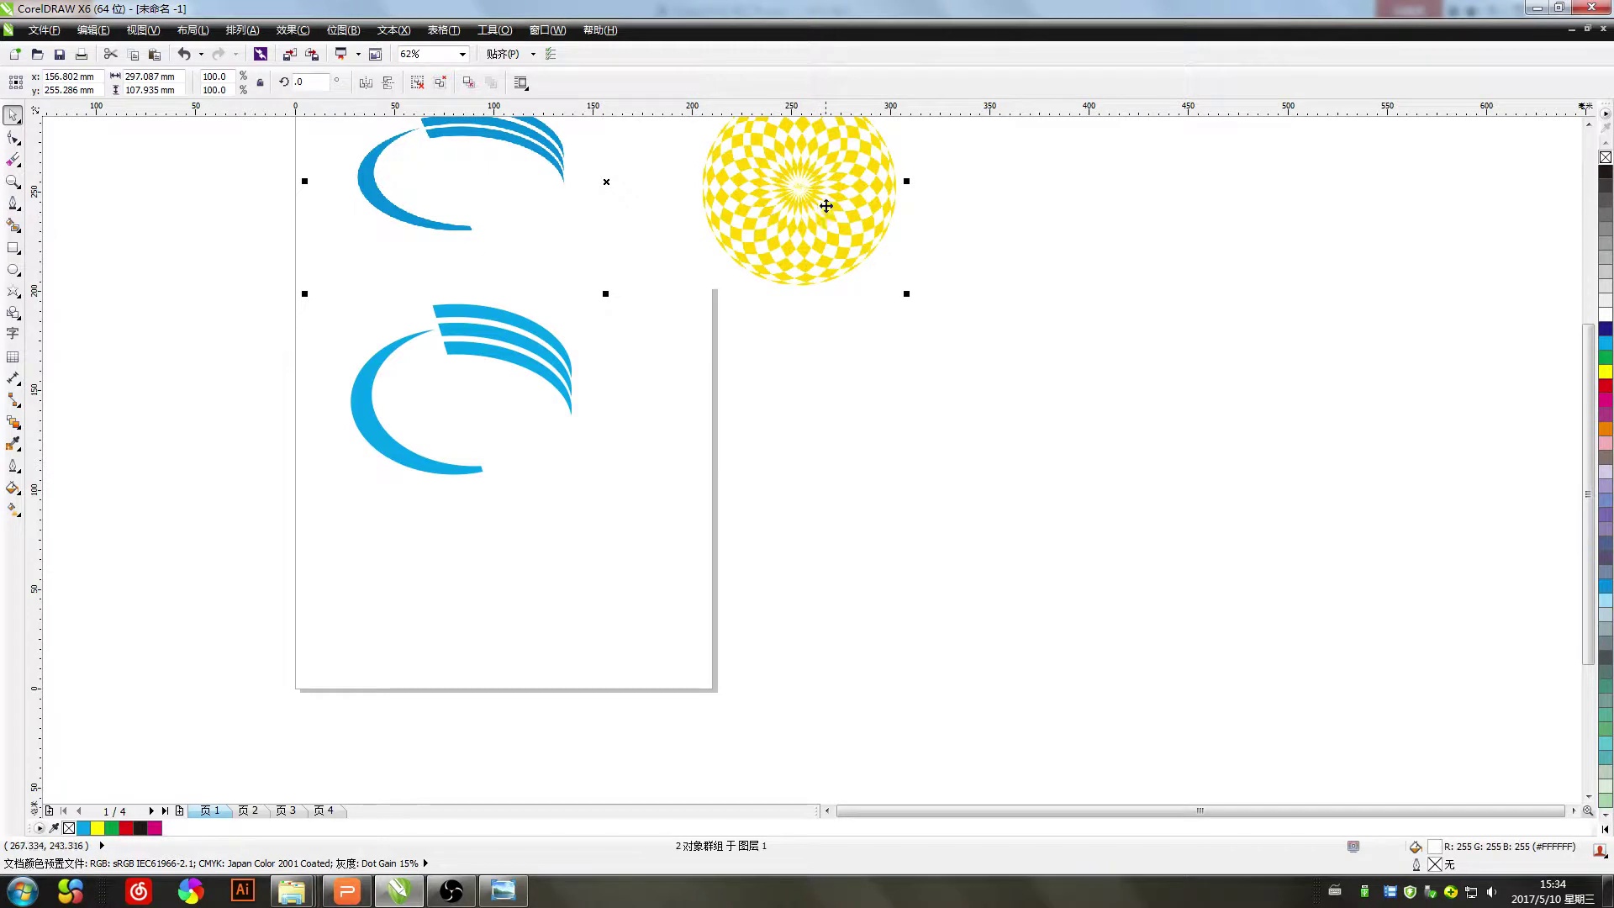
pyautogui.click(13, 269)
pyautogui.scroll(-2, 912, 259)
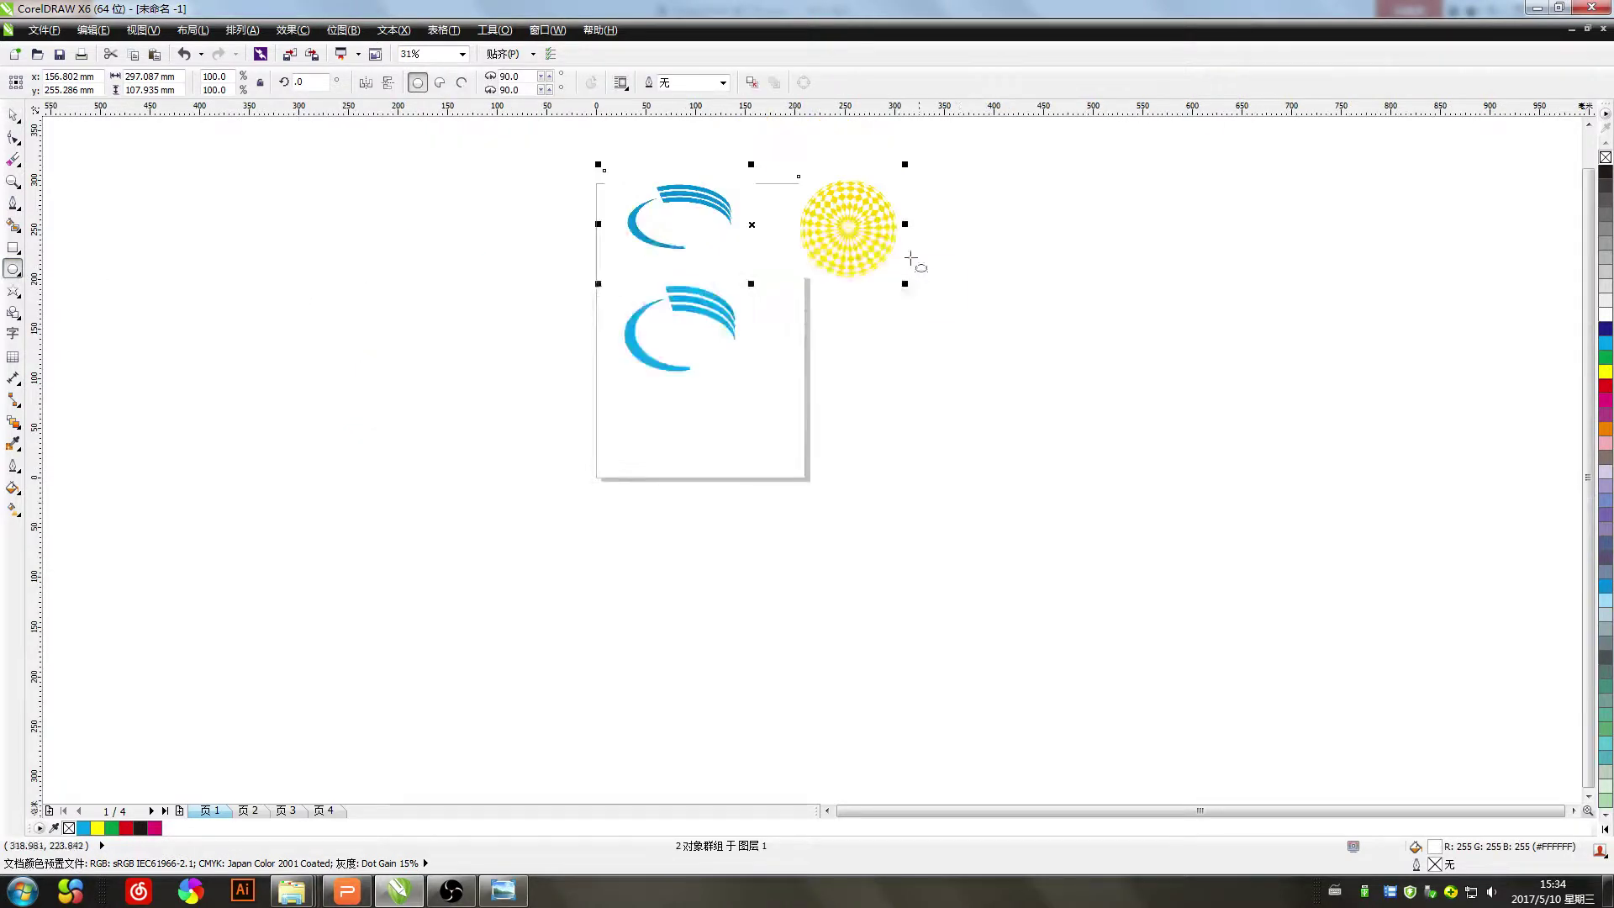
pyautogui.press('space')
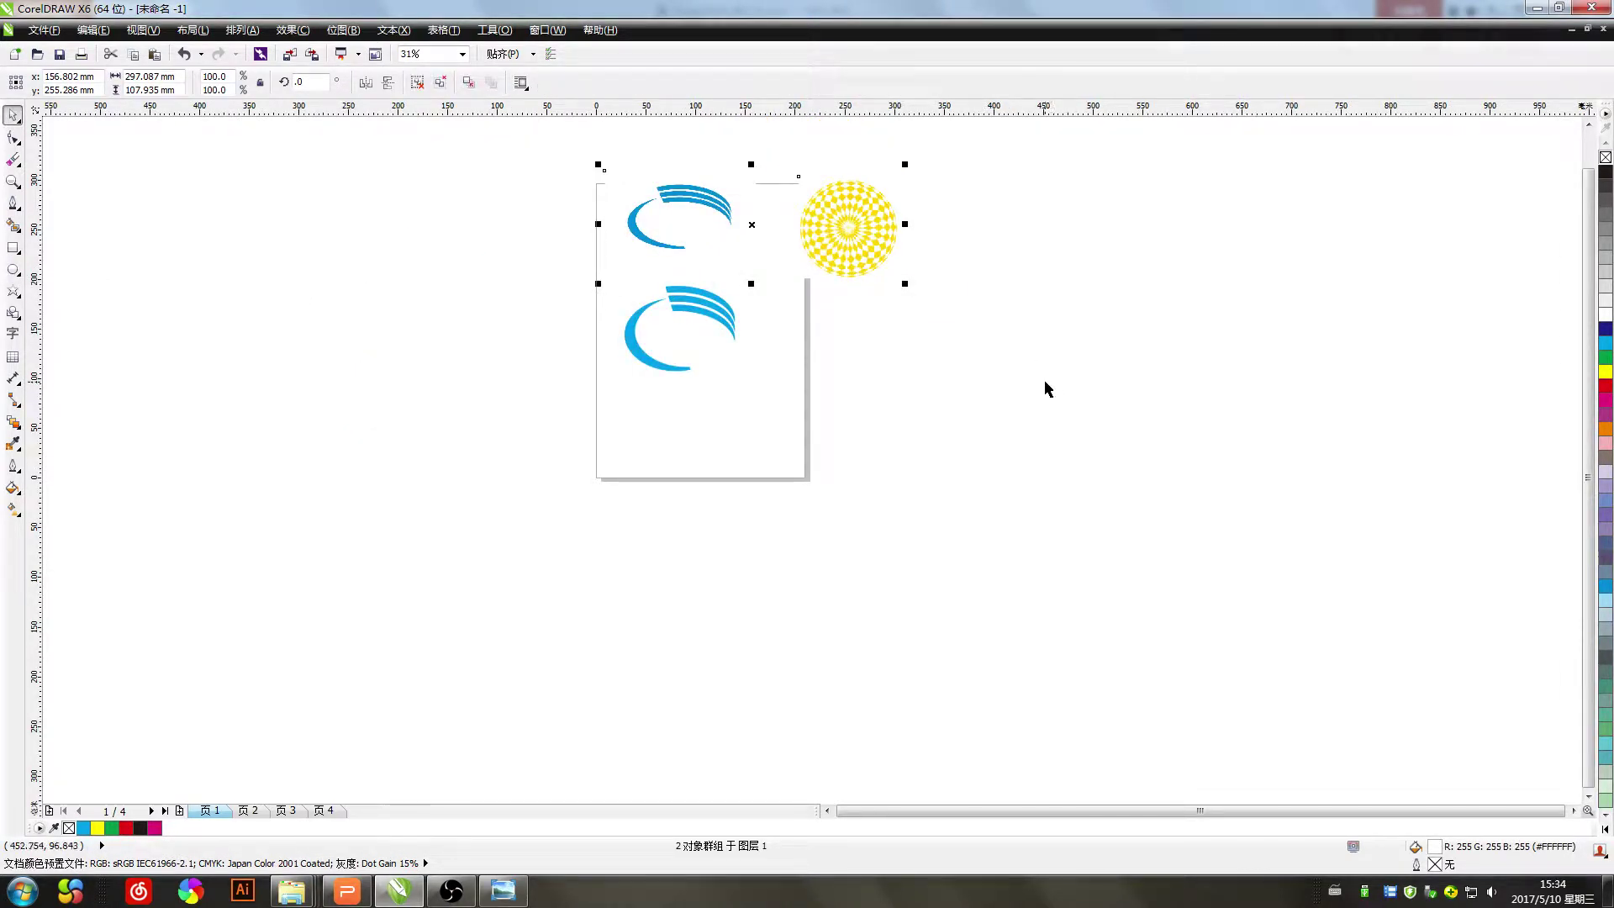
pyautogui.moveTo(1057, 377); pyautogui.dragTo(836, 448)
pyautogui.scroll(2, 948, 375)
pyautogui.moveTo(947, 375); pyautogui.dragTo(633, 486)
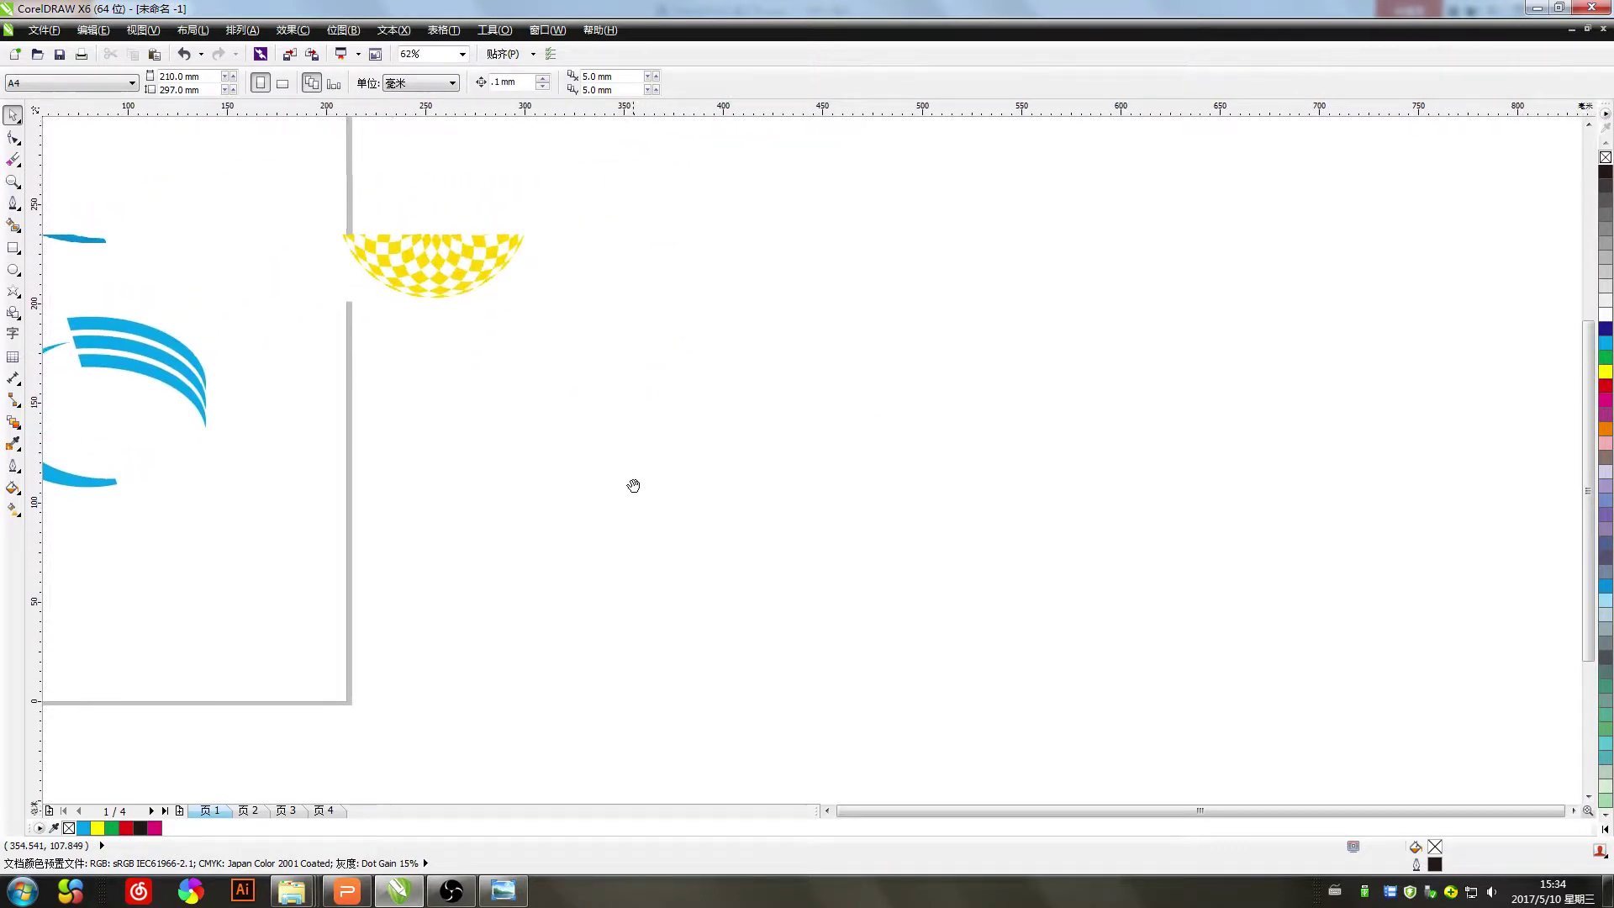
pyautogui.click(14, 269)
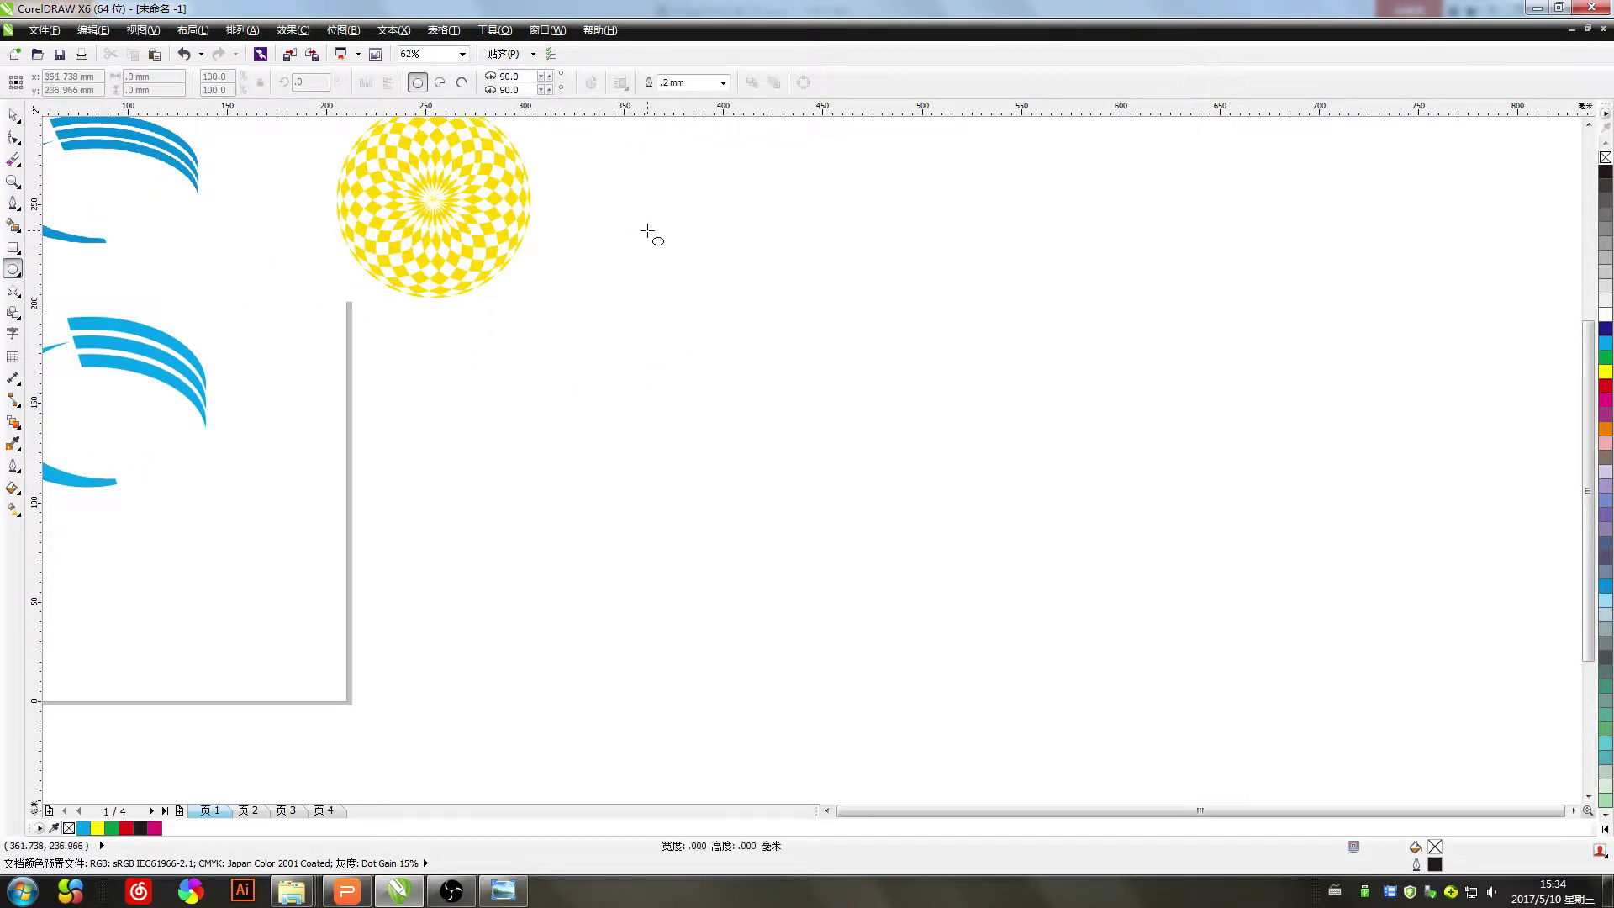
pyautogui.moveTo(648, 231); pyautogui.dragTo(799, 396)
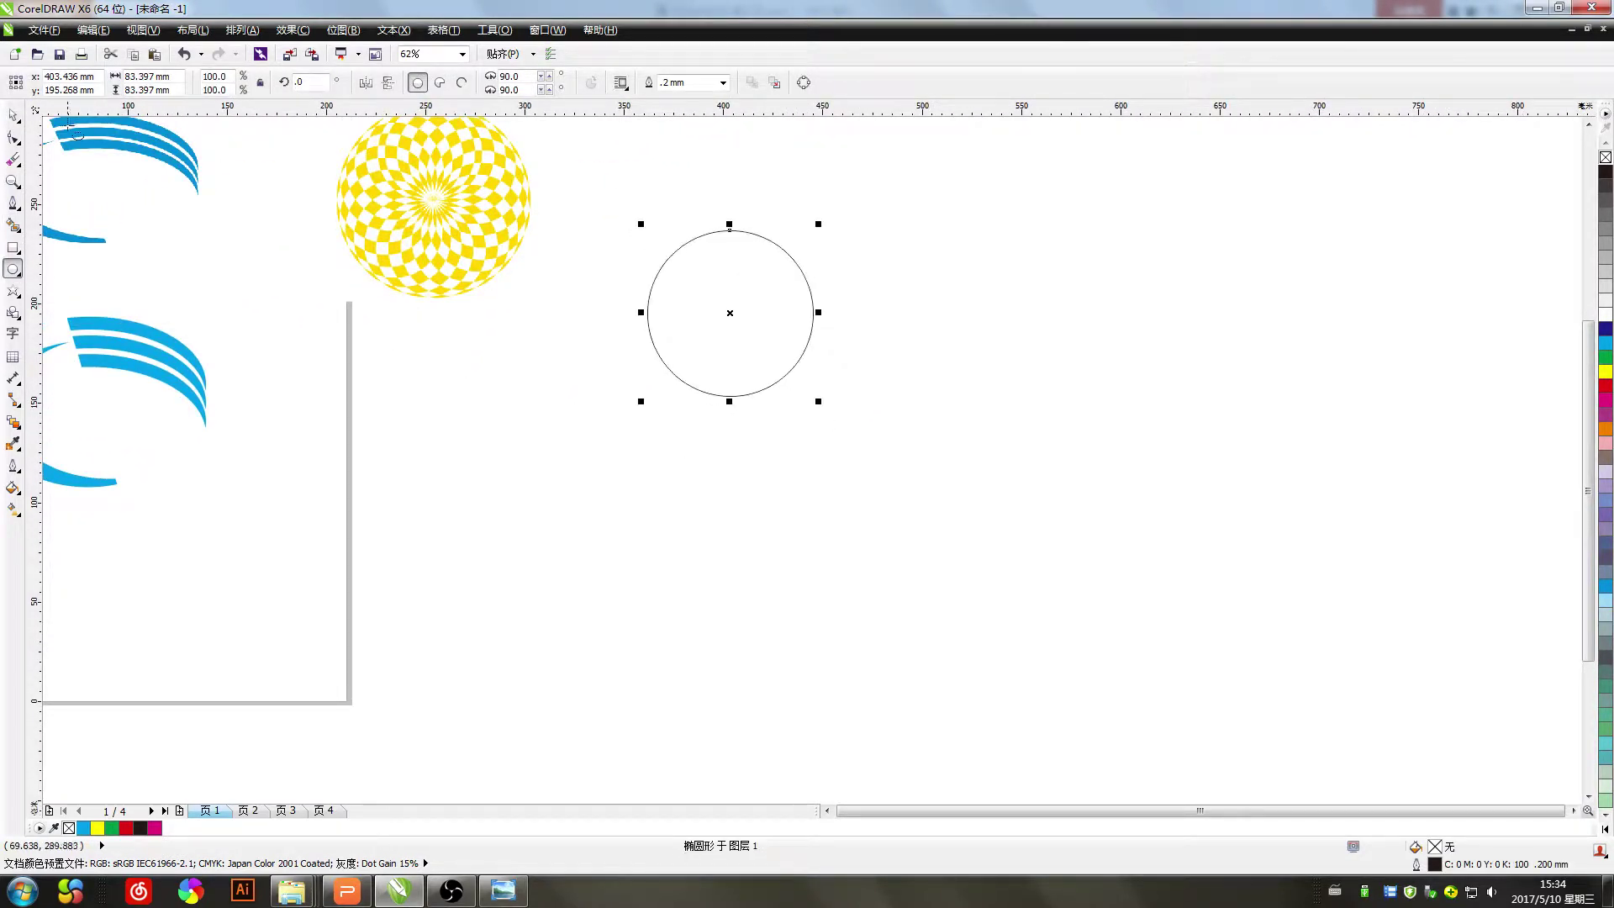
# Move the circle's rotation centre to its lowest point and make a copy rotated by 15°
pyautogui.click(14, 115)
pyautogui.click(738, 316)
pyautogui.moveTo(730, 314); pyautogui.dragTo(730, 395)
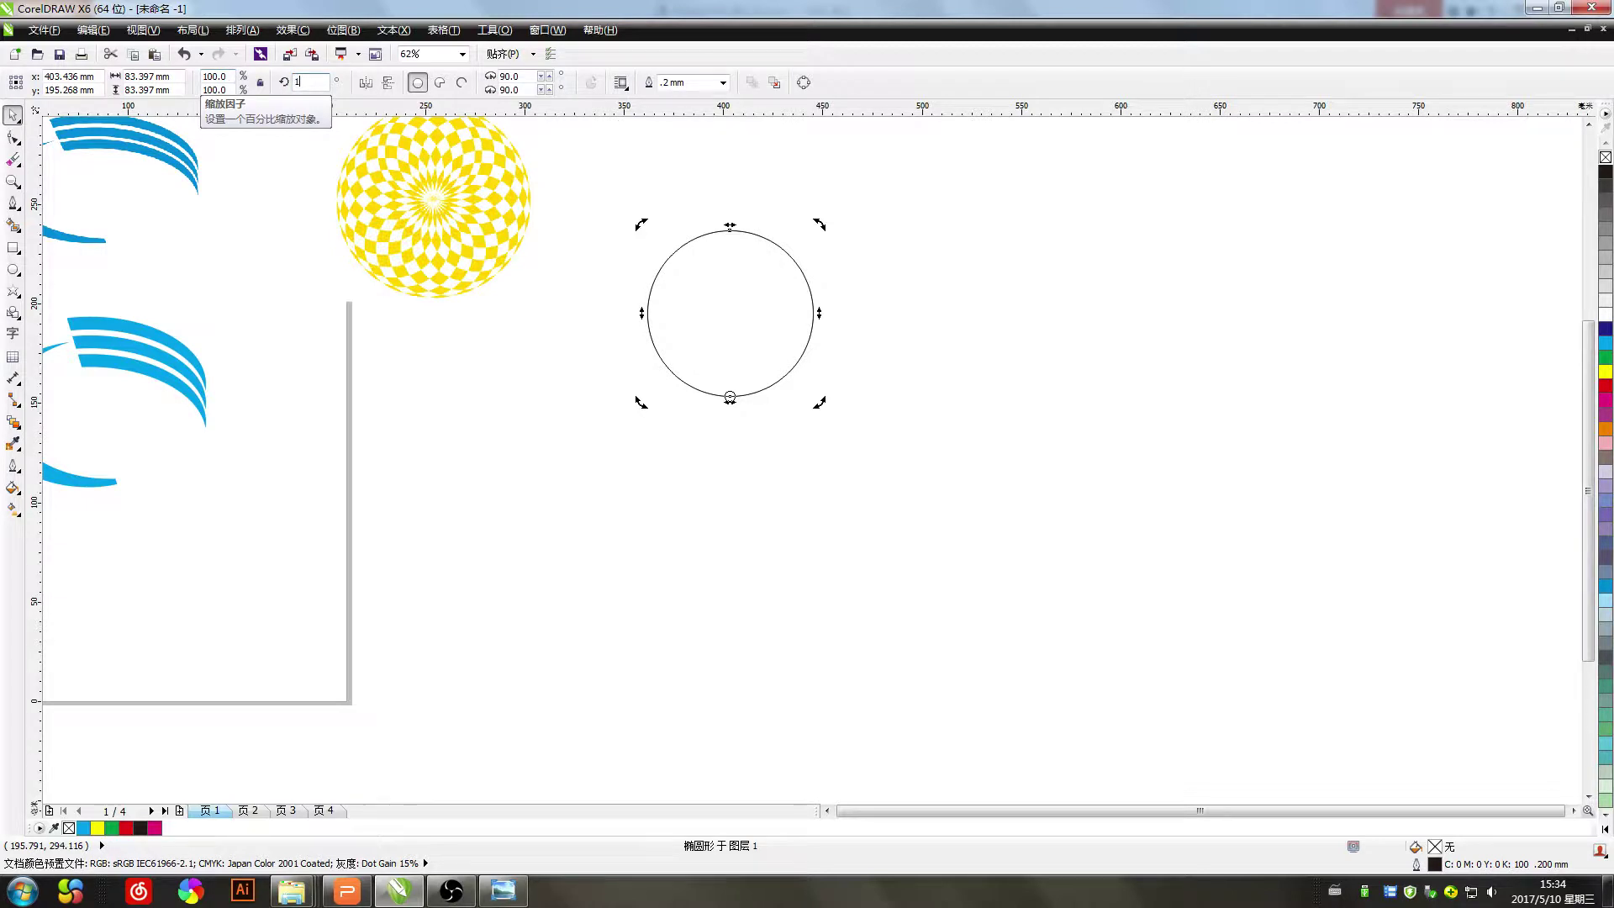
pyautogui.press('Return')
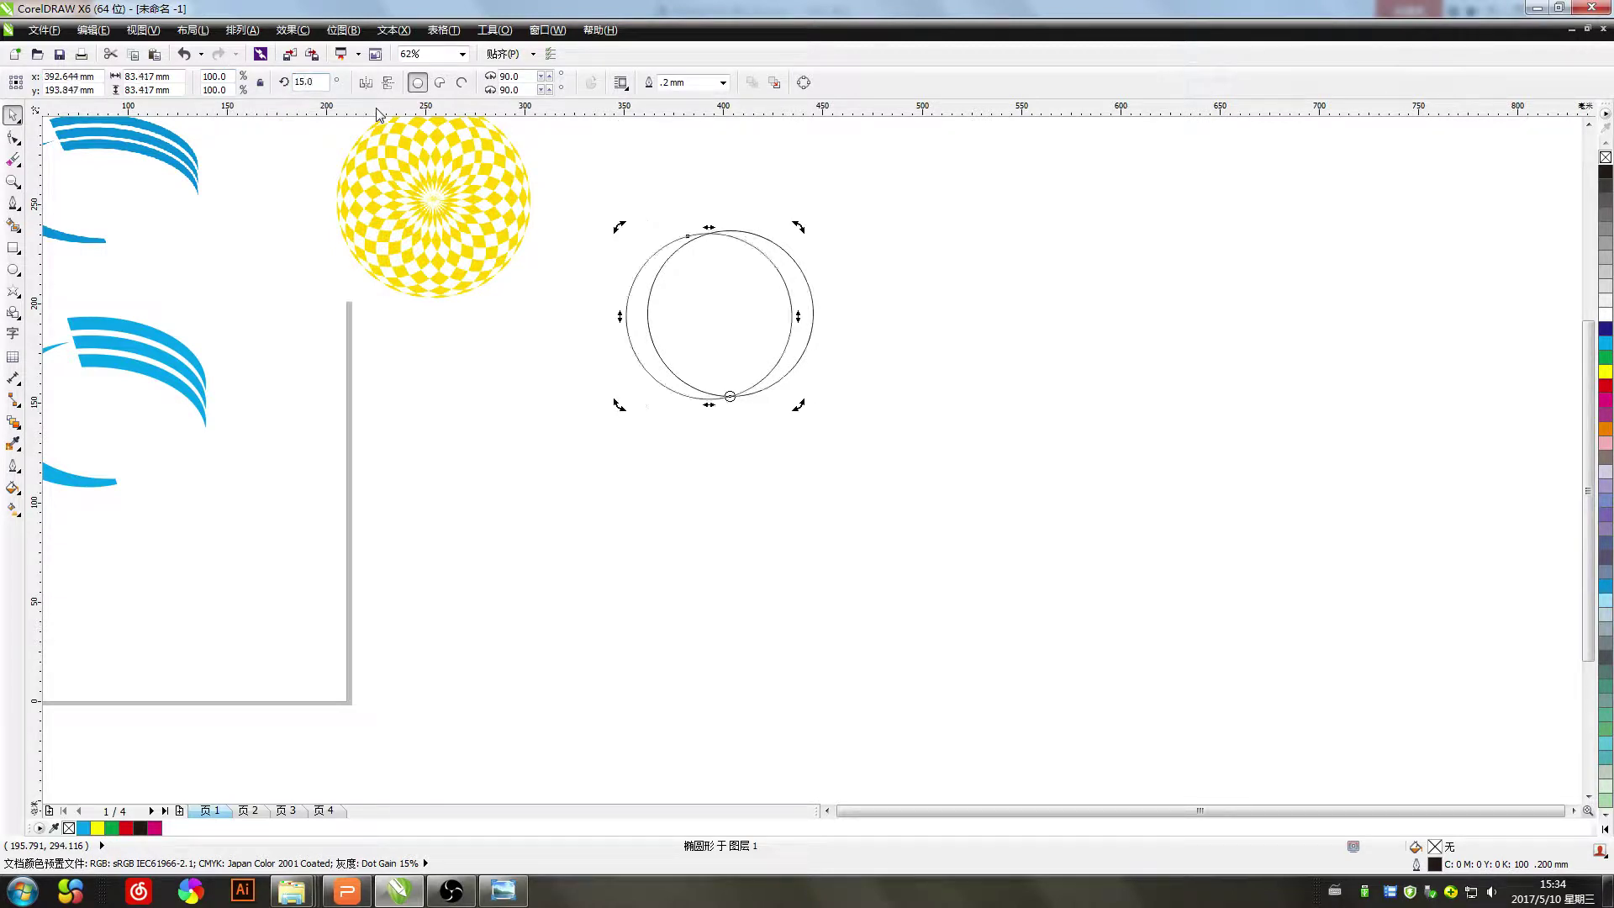
# Repeat the 15° rotated copy until the circles complete a full turn, and undo the last surplus copy
pyautogui.hotkey('ctrl', 'r')
pyautogui.hotkey('ctrl', 'r')
pyautogui.hotkey('ctrl', 'r')
pyautogui.hotkey('ctrl', 'r')
pyautogui.hotkey('ctrl', 'r')
pyautogui.hotkey('ctrl', 'r')
pyautogui.hotkey('ctrl', 'r')
pyautogui.hotkey('ctrl', 'r')
pyautogui.hotkey('ctrl', 'r')
pyautogui.hotkey('ctrl', 'r')
pyautogui.hotkey('ctrl', 'r')
pyautogui.hotkey('ctrl', 'r')
pyautogui.hotkey('ctrl', 'r')
pyautogui.hotkey('ctrl', 'r')
pyautogui.hotkey('ctrl', 'r')
pyautogui.hotkey('ctrl', 'r')
pyautogui.hotkey('ctrl', 'r')
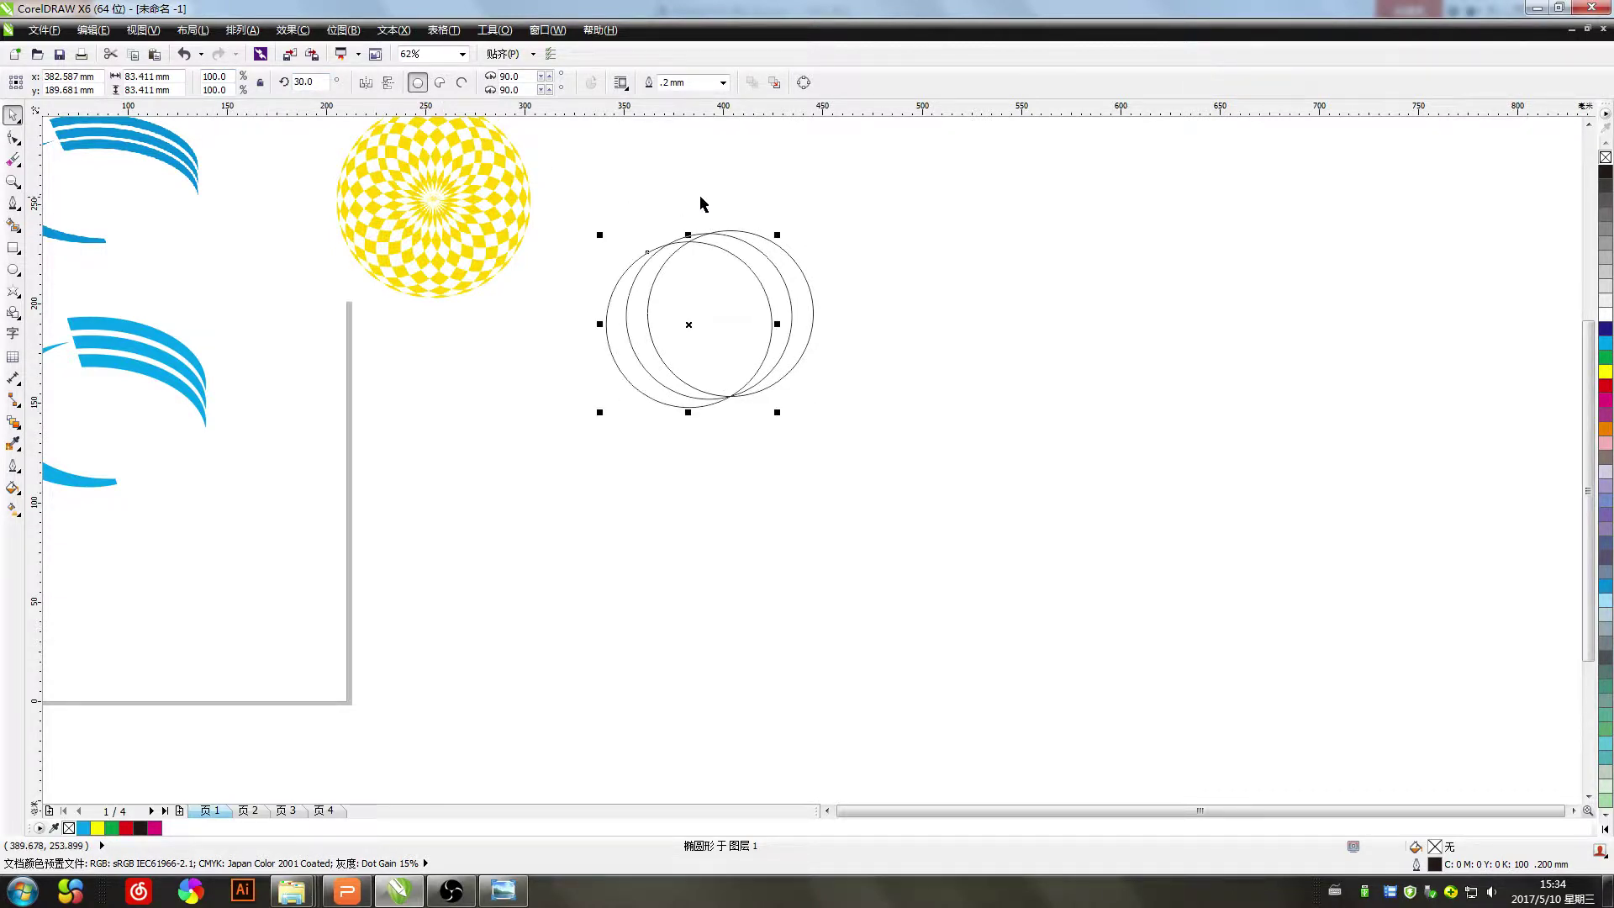
pyautogui.hotkey('ctrl', 'r')
pyautogui.hotkey('ctrl', 'r')
pyautogui.hotkey('ctrl', 'r')
pyautogui.hotkey('ctrl', 'r')
pyautogui.hotkey('ctrl', 'r')
pyautogui.hotkey('ctrl', 'r')
pyautogui.hotkey('ctrl', 'r')
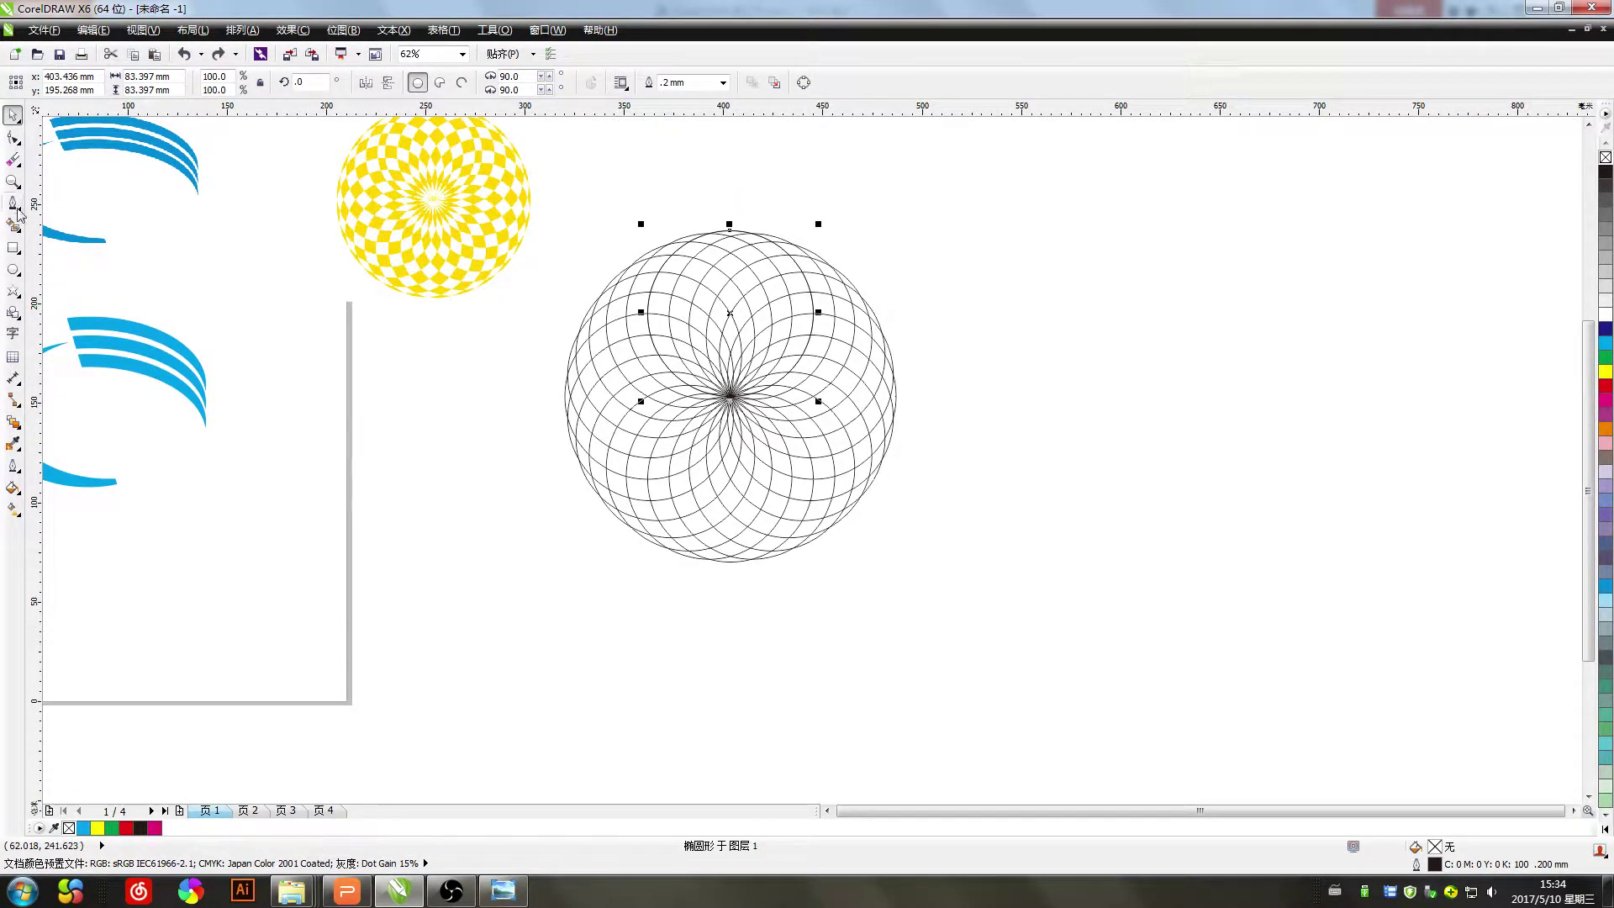
pyautogui.hotkey('ctrl', 'z')
# Fill all the rotated circles with yellow and combine them into a single curve with alternating filled cells
pyautogui.moveTo(1051, 637); pyautogui.dragTo(526, 184)
pyautogui.moveTo(732, 398); pyautogui.dragTo(654, 475)
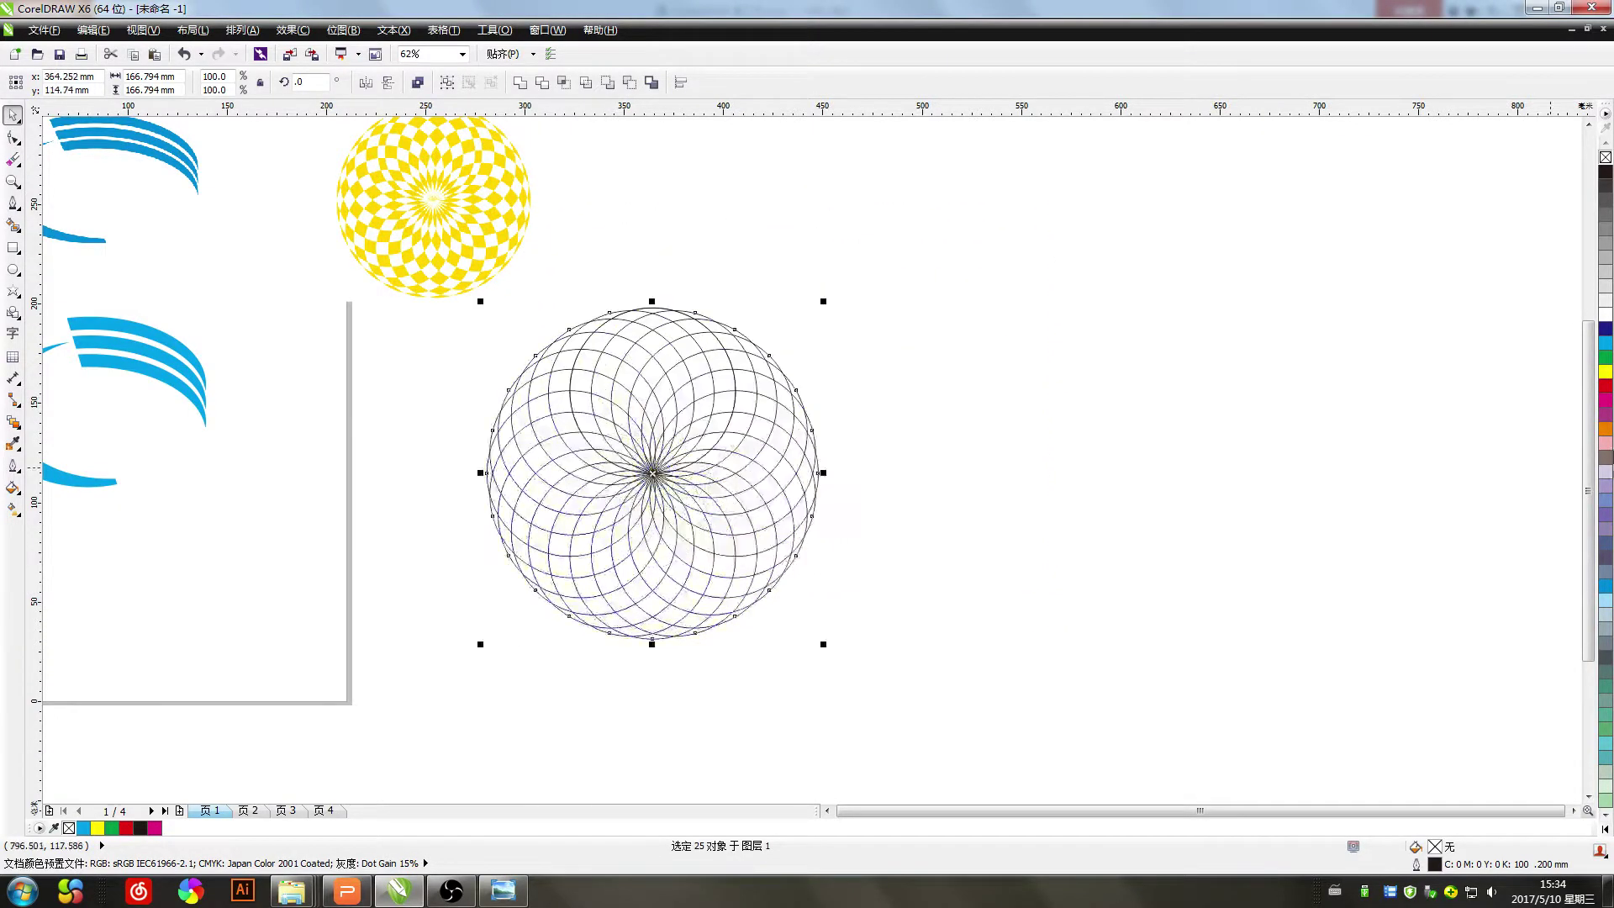
pyautogui.click(1605, 373)
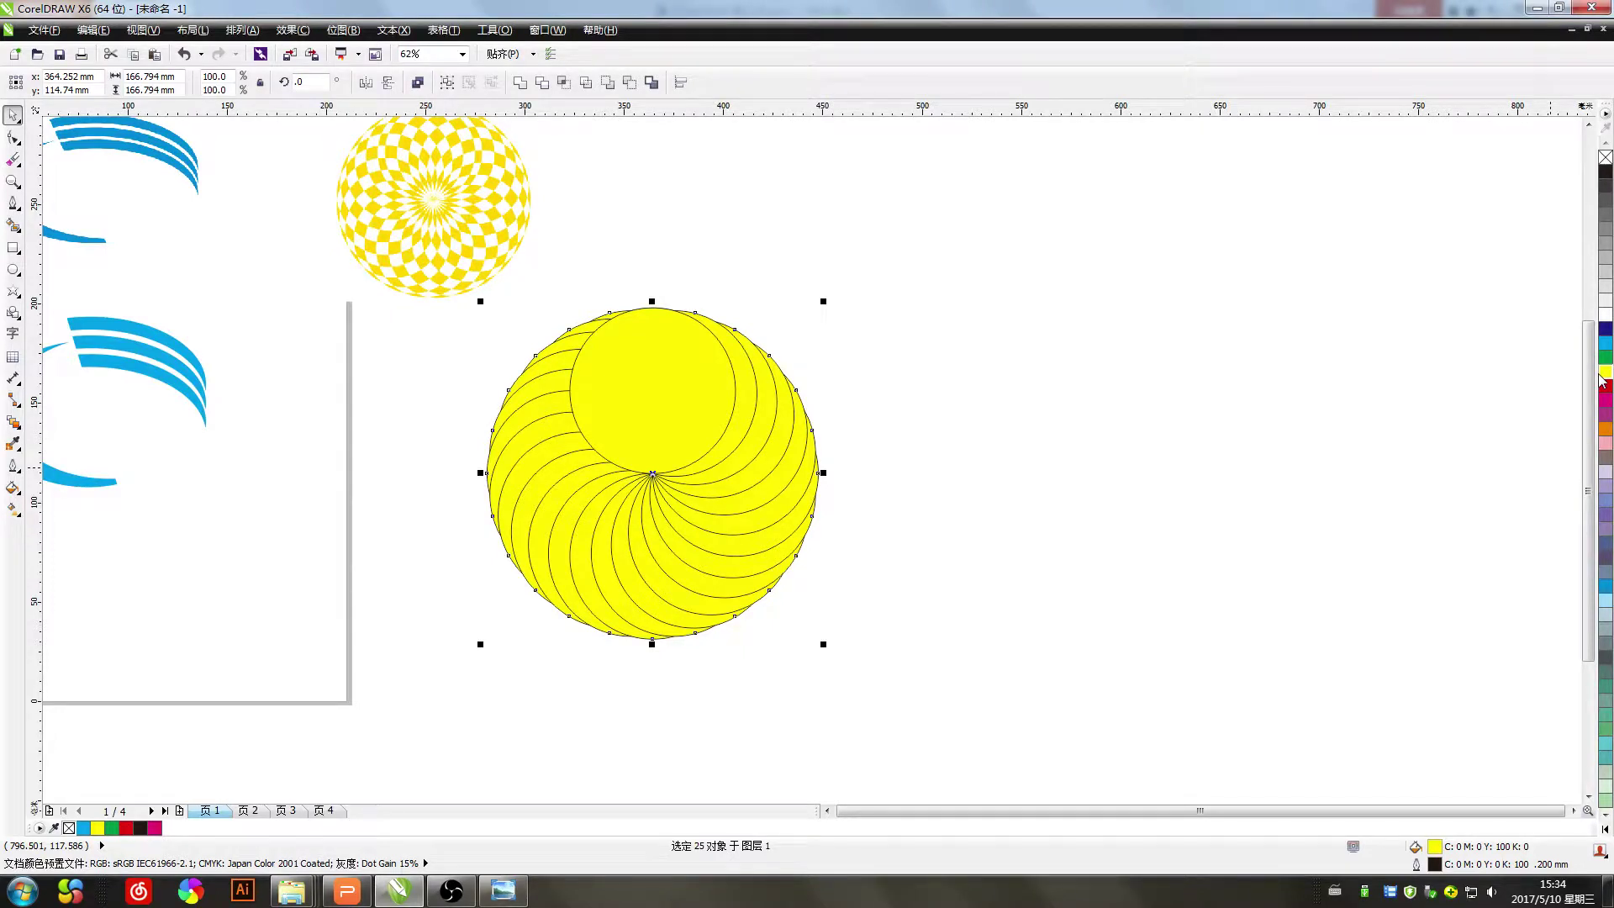
pyautogui.click(418, 84)
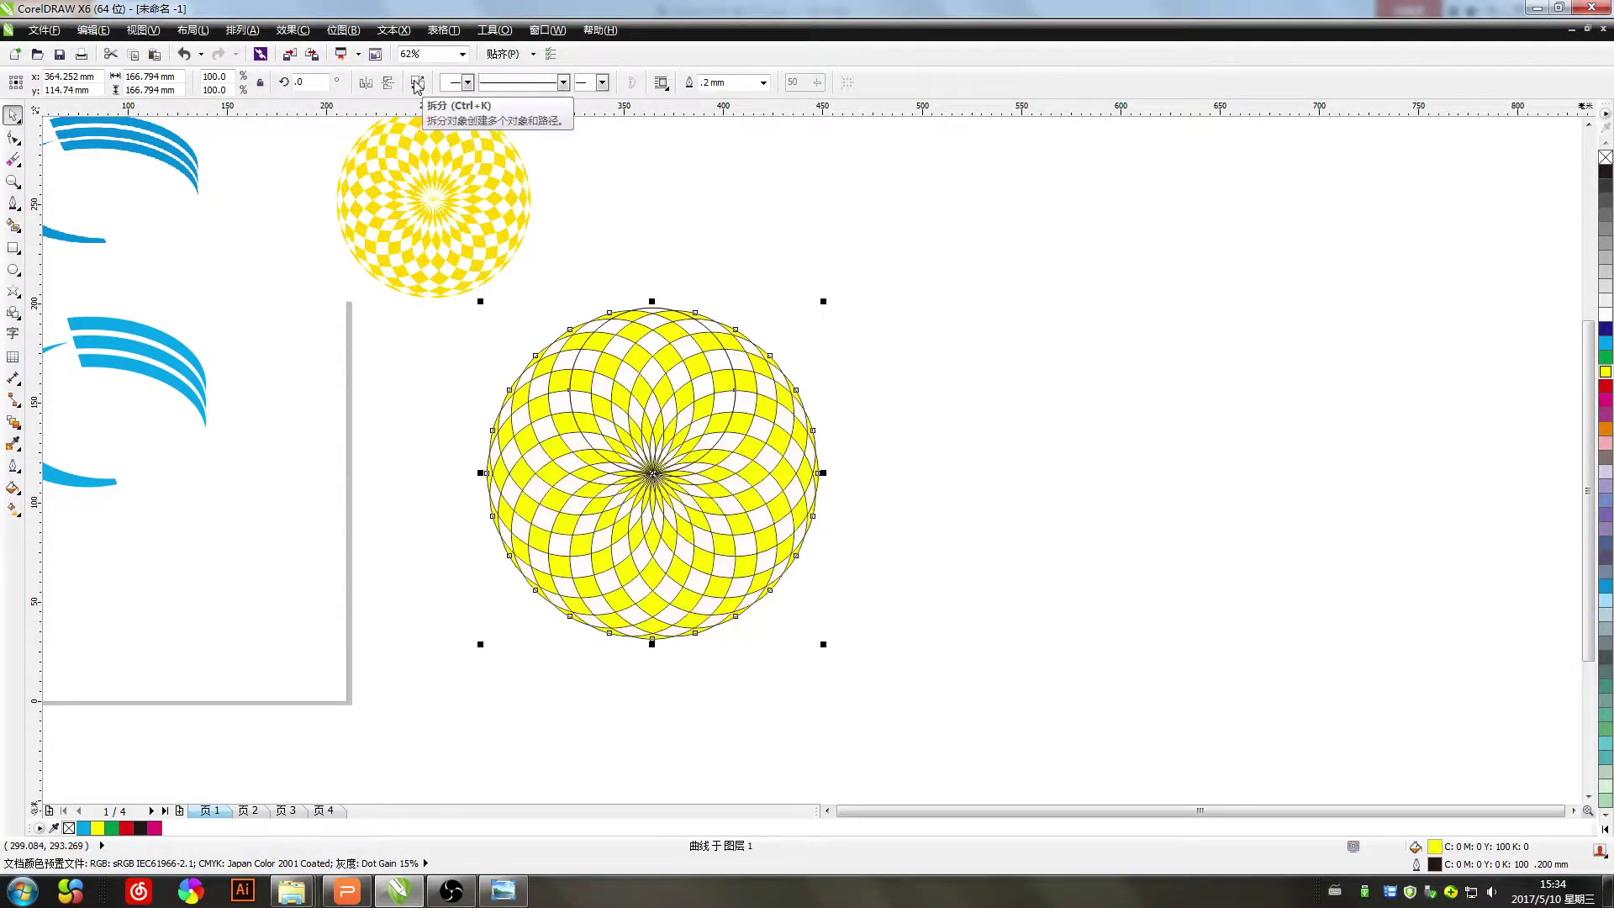
# Remove the outline of the combined circle pattern and change its fill to cyan
pyautogui.rightClick(1605, 157)
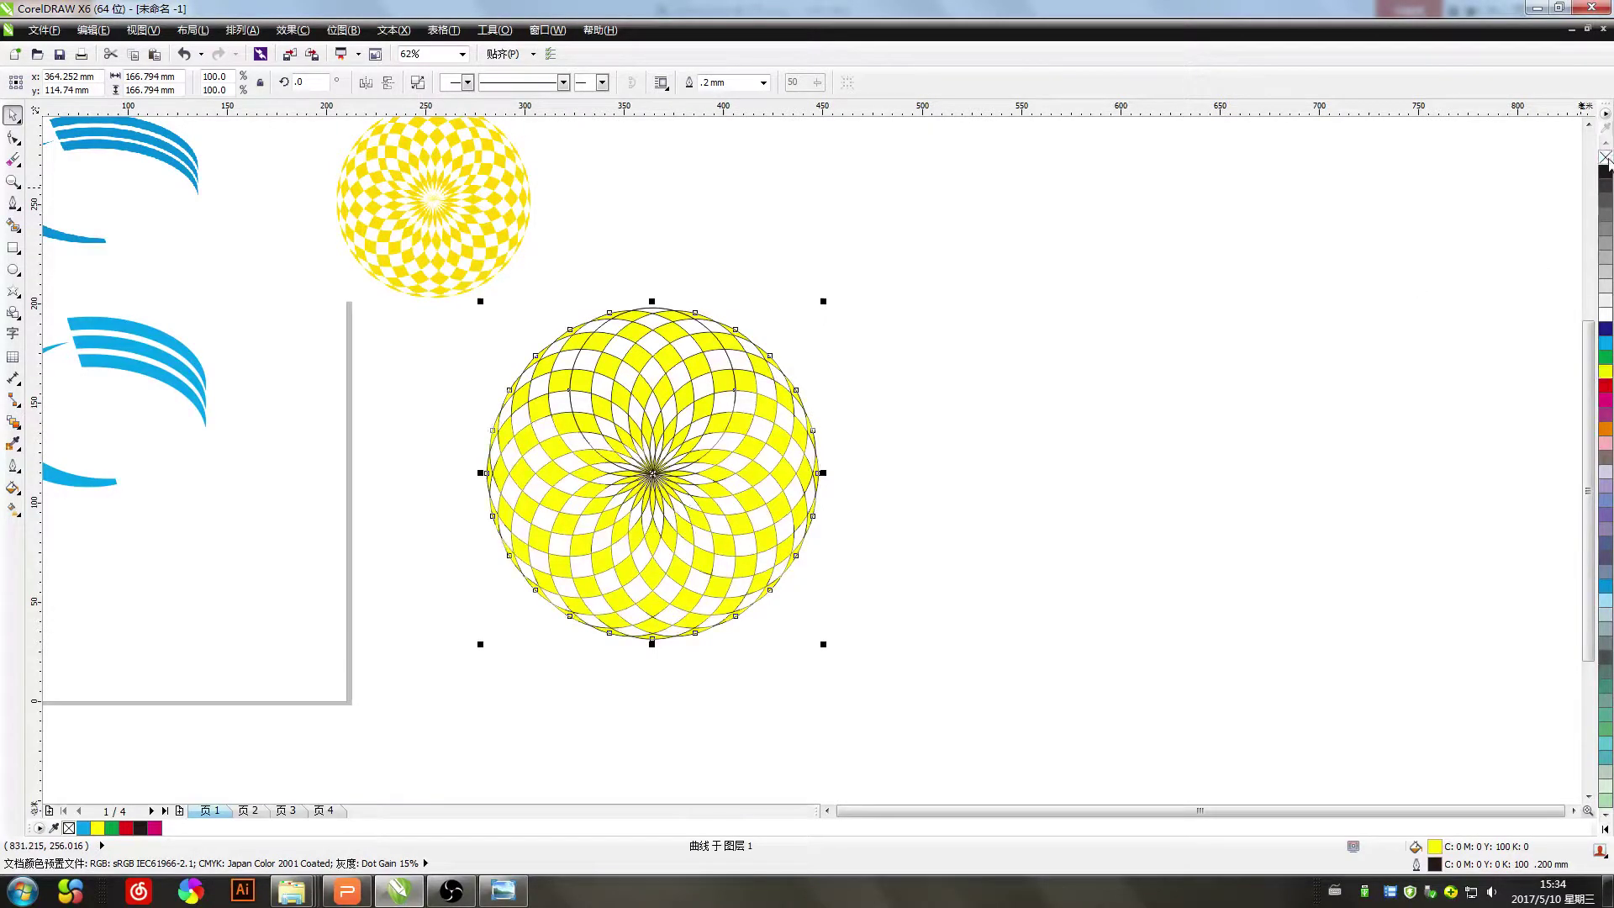
pyautogui.scroll(2, 696, 444)
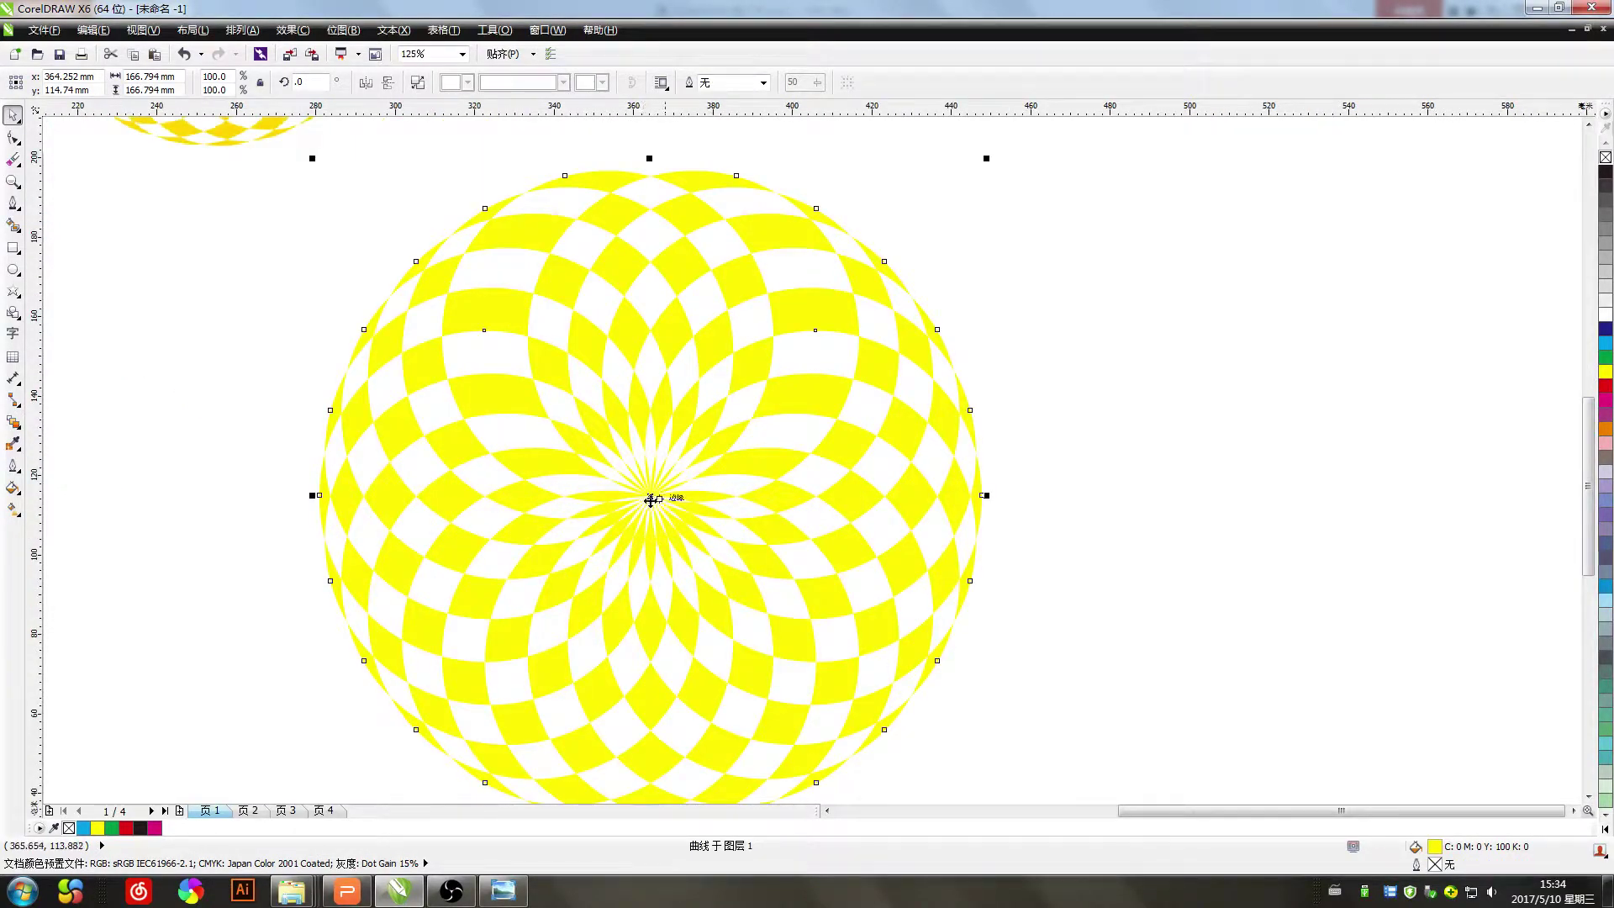
pyautogui.click(1605, 342)
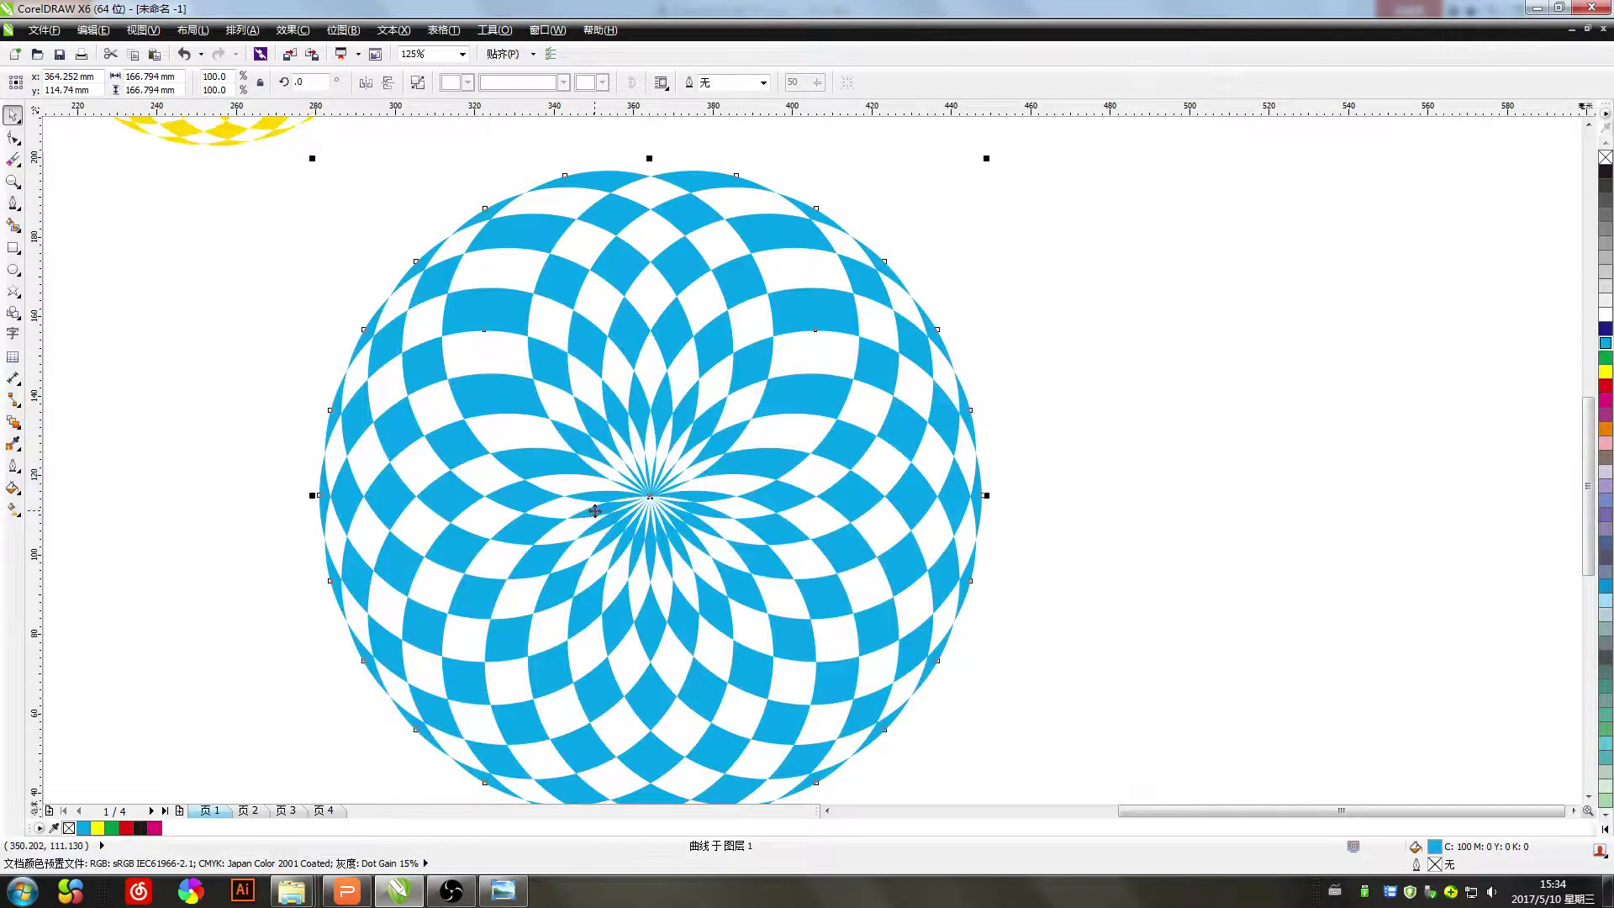
pyautogui.scroll(-2, 593, 484)
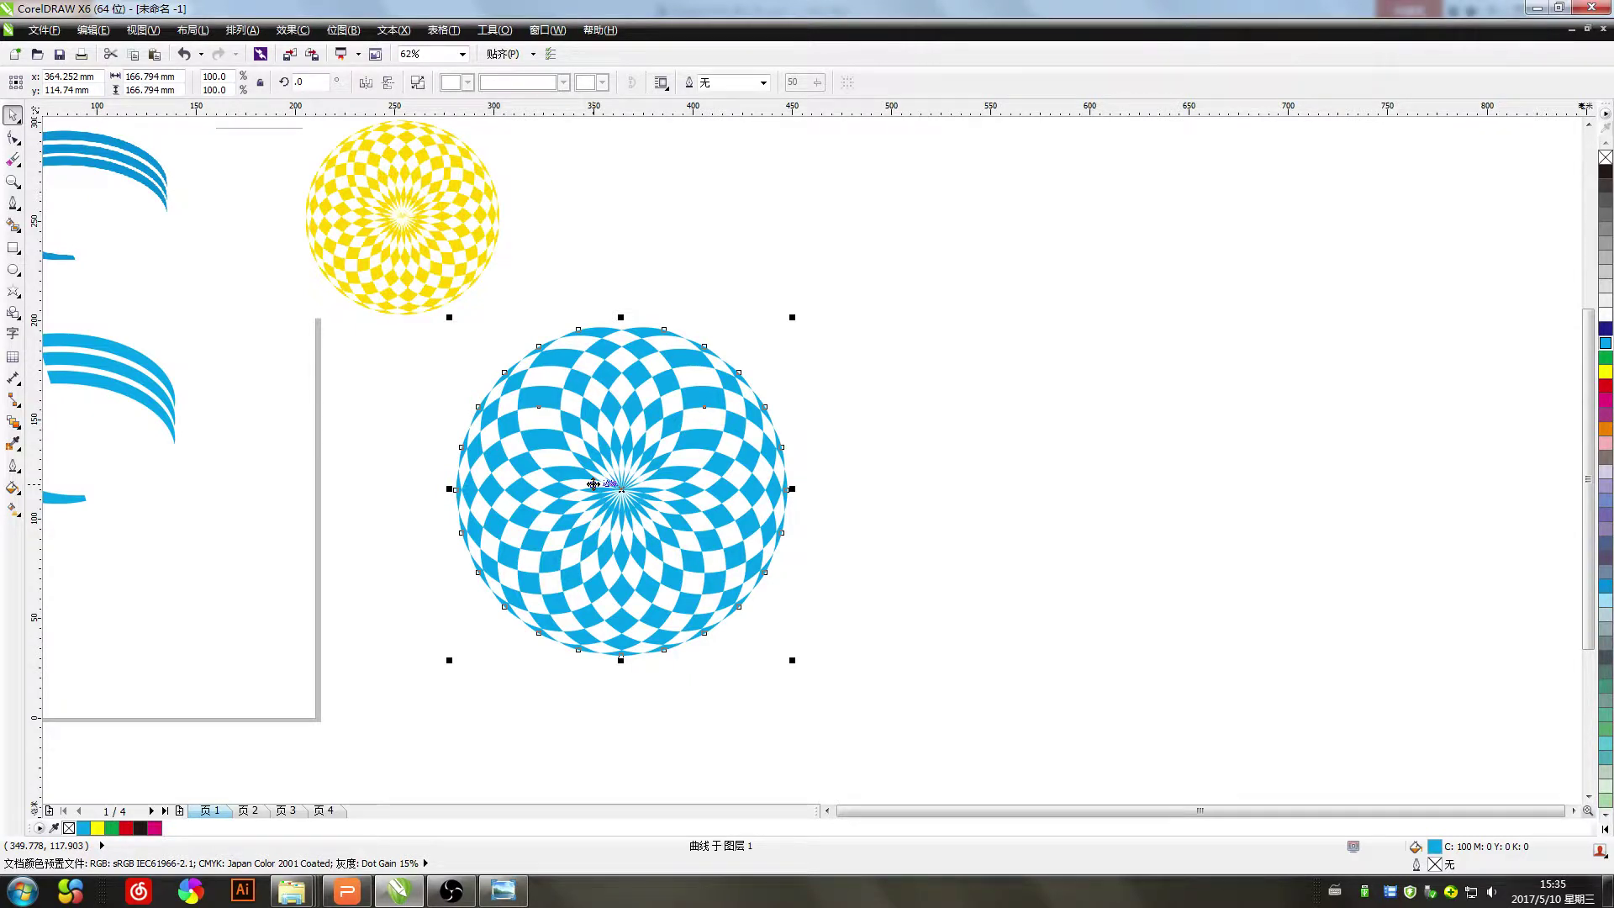
# Delete the cyan circle pattern and all the remaining logos and reference artwork to empty the page
pyautogui.click(637, 543)
pyautogui.press('Delete')
pyautogui.scroll(-1, 533, 516)
pyautogui.moveTo(706, 623); pyautogui.dragTo(166, 236)
pyautogui.press('Delete')
pyautogui.scroll(1, 706, 504)
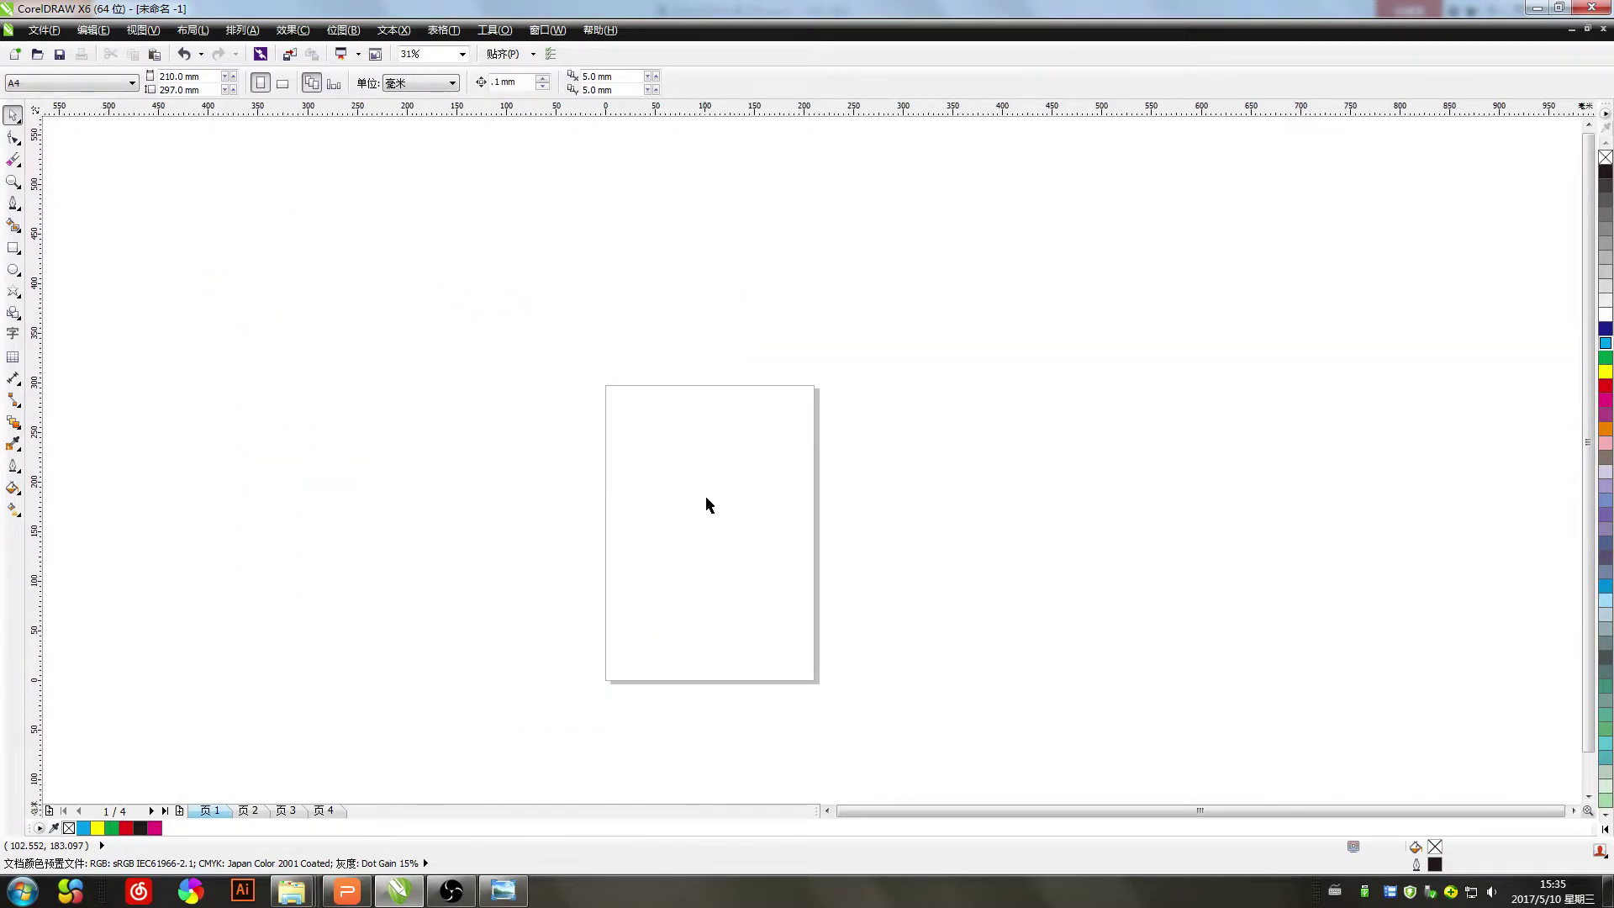
# Switch to the WPS presentation and go to slide 14 on object alignment and distribution
pyautogui.click(346, 890)
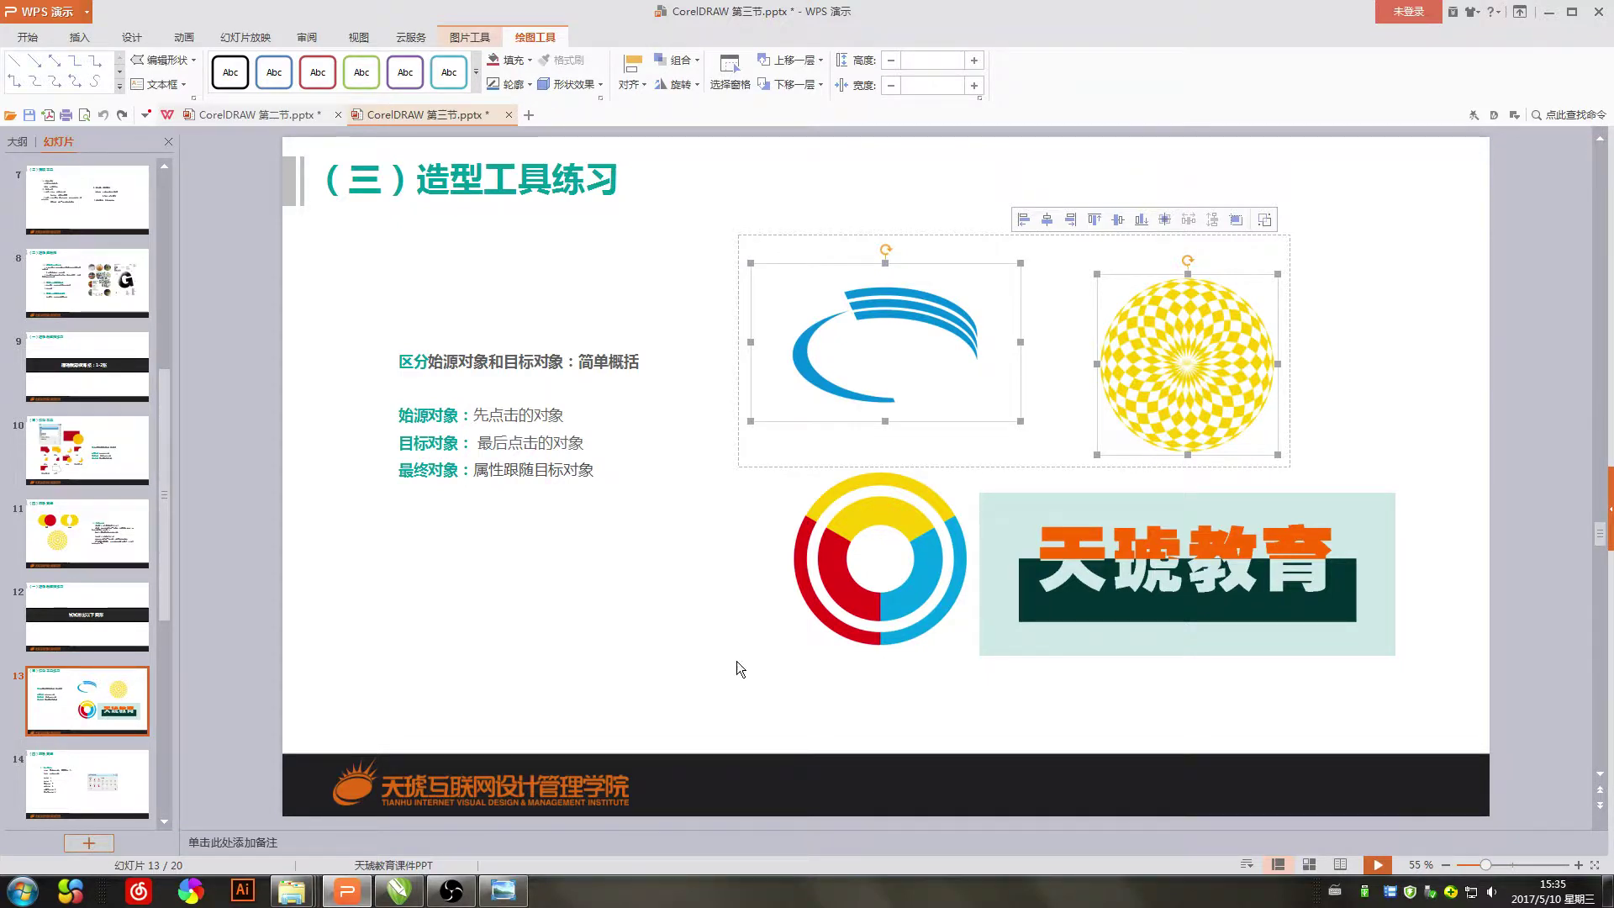
pyautogui.click(586, 586)
pyautogui.scroll(-1, 587, 577)
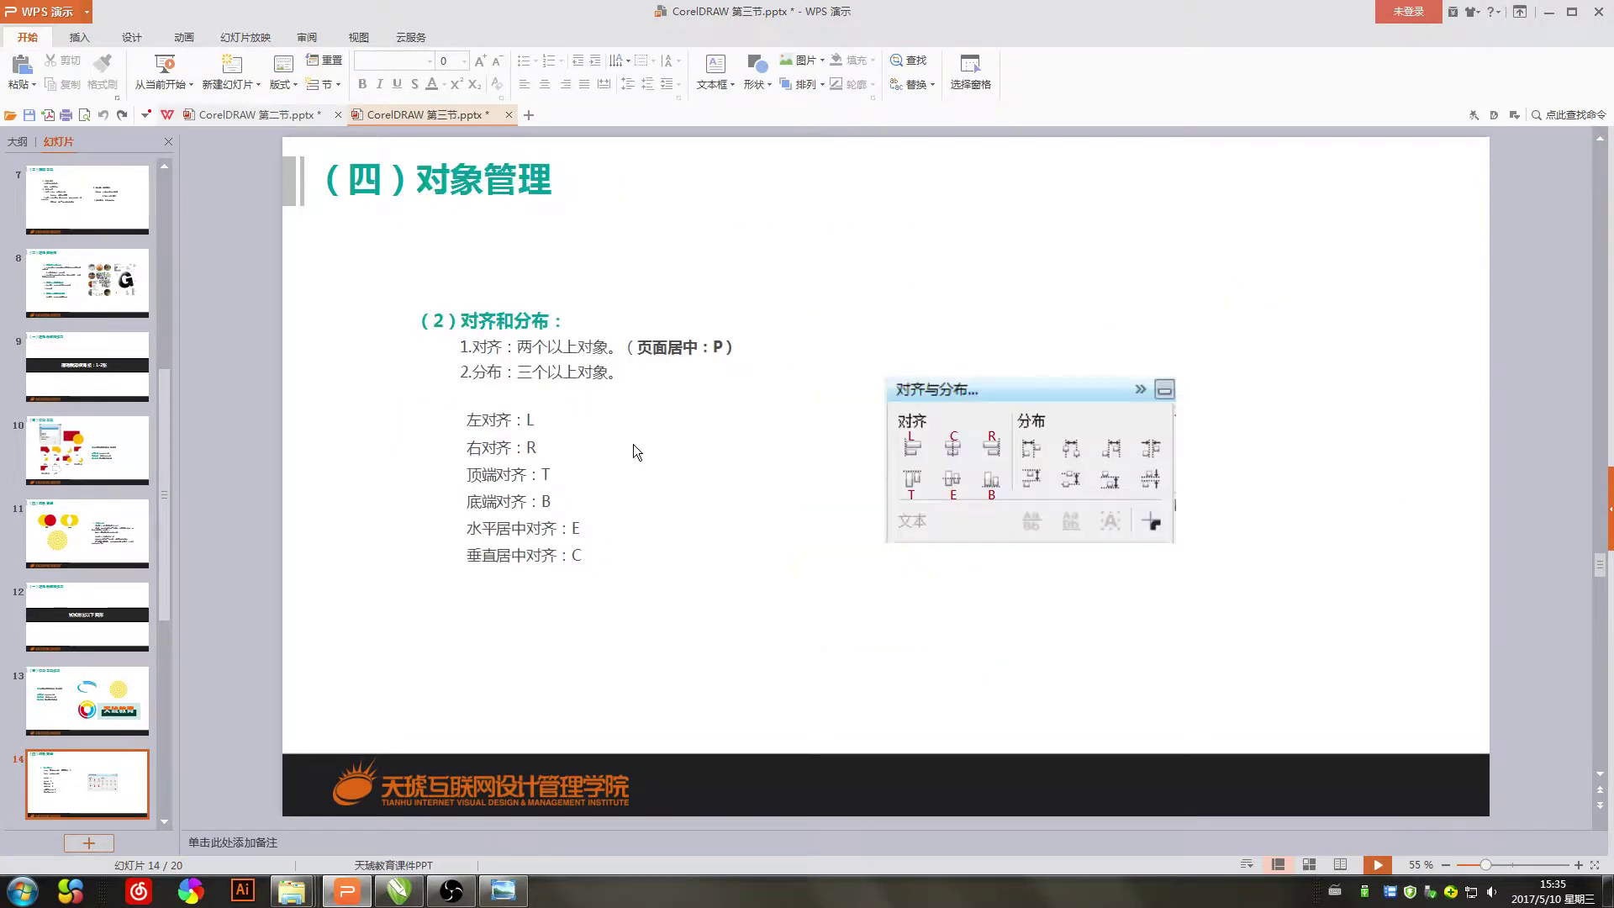
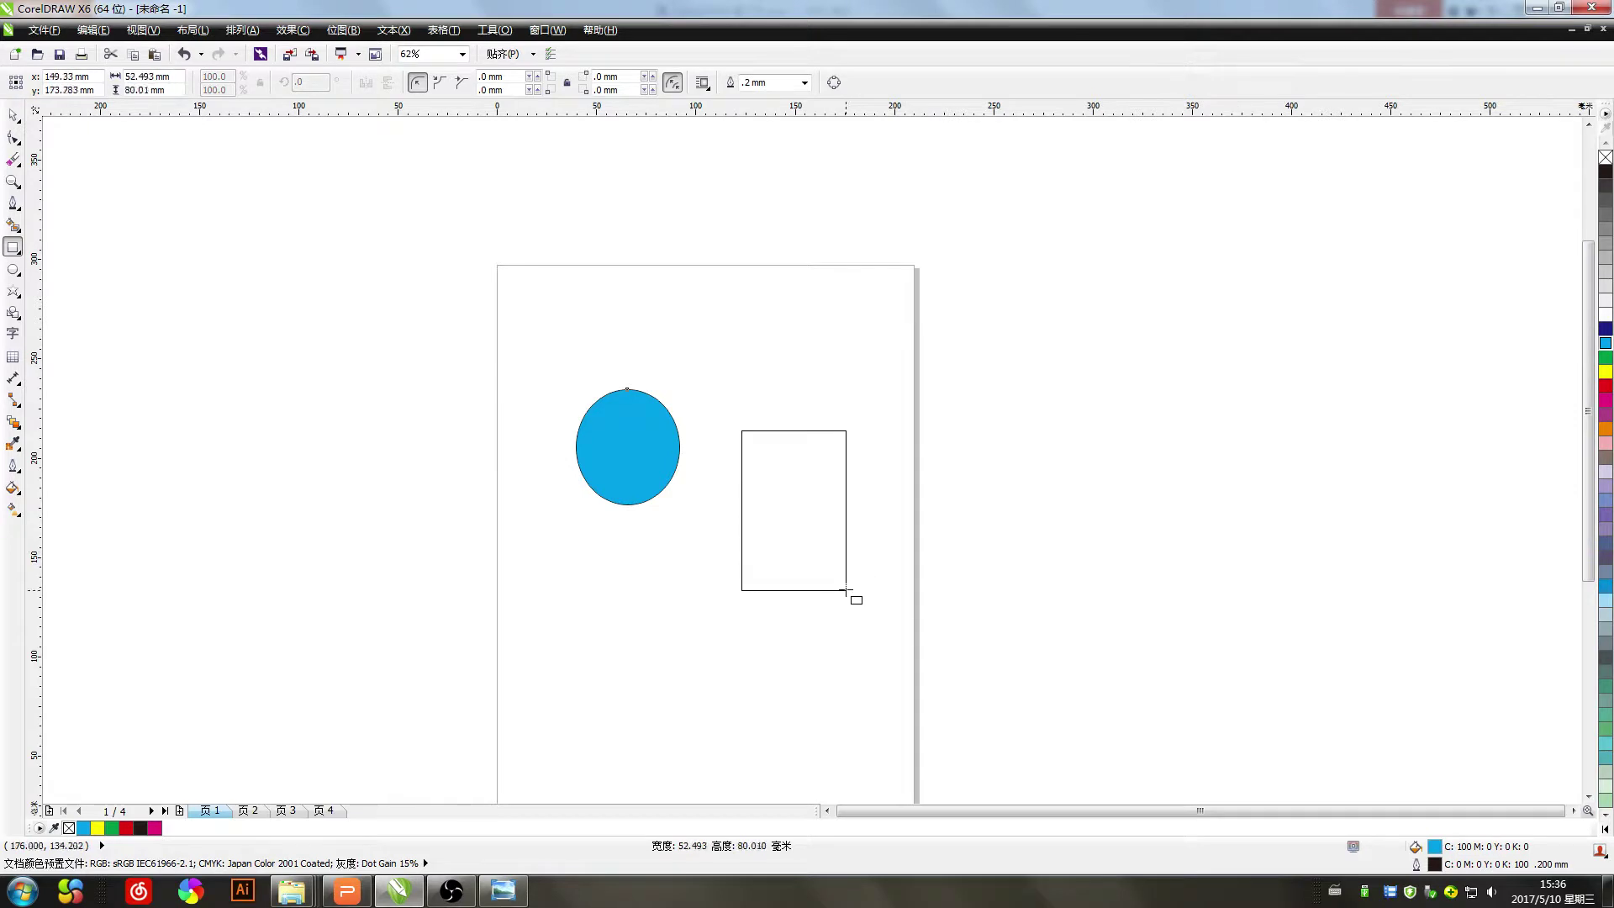
# Draw a wide rectangle about 87 by 32 mm beside the page and fill it with yellow
pyautogui.moveTo(958, 414); pyautogui.dragTo(1132, 478)
pyautogui.press('space')
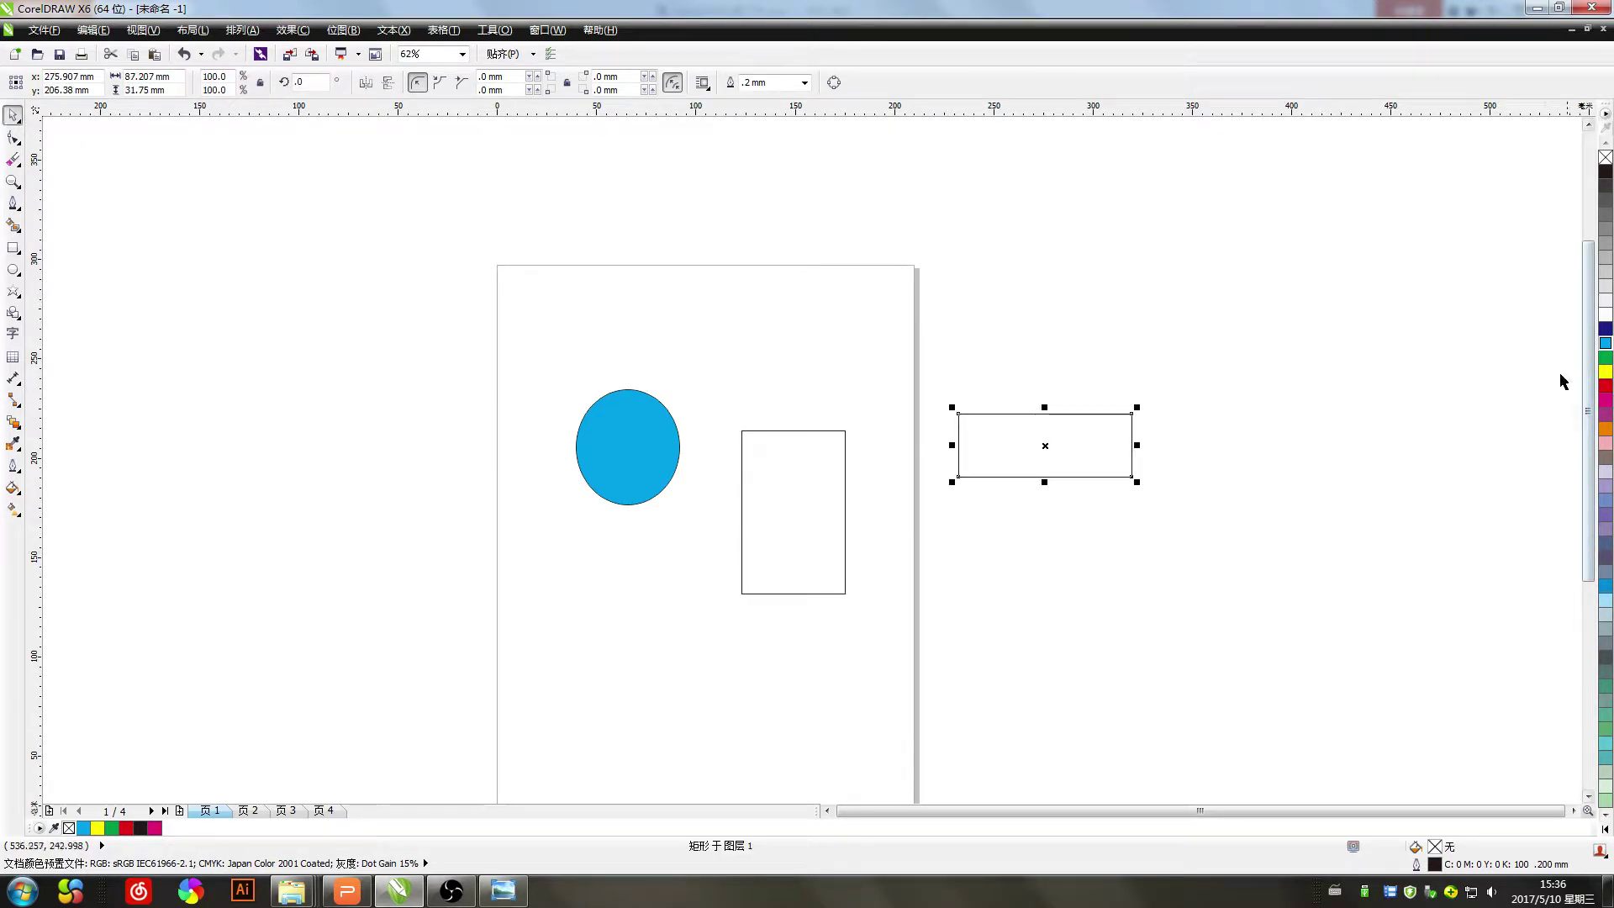
pyautogui.click(1606, 343)
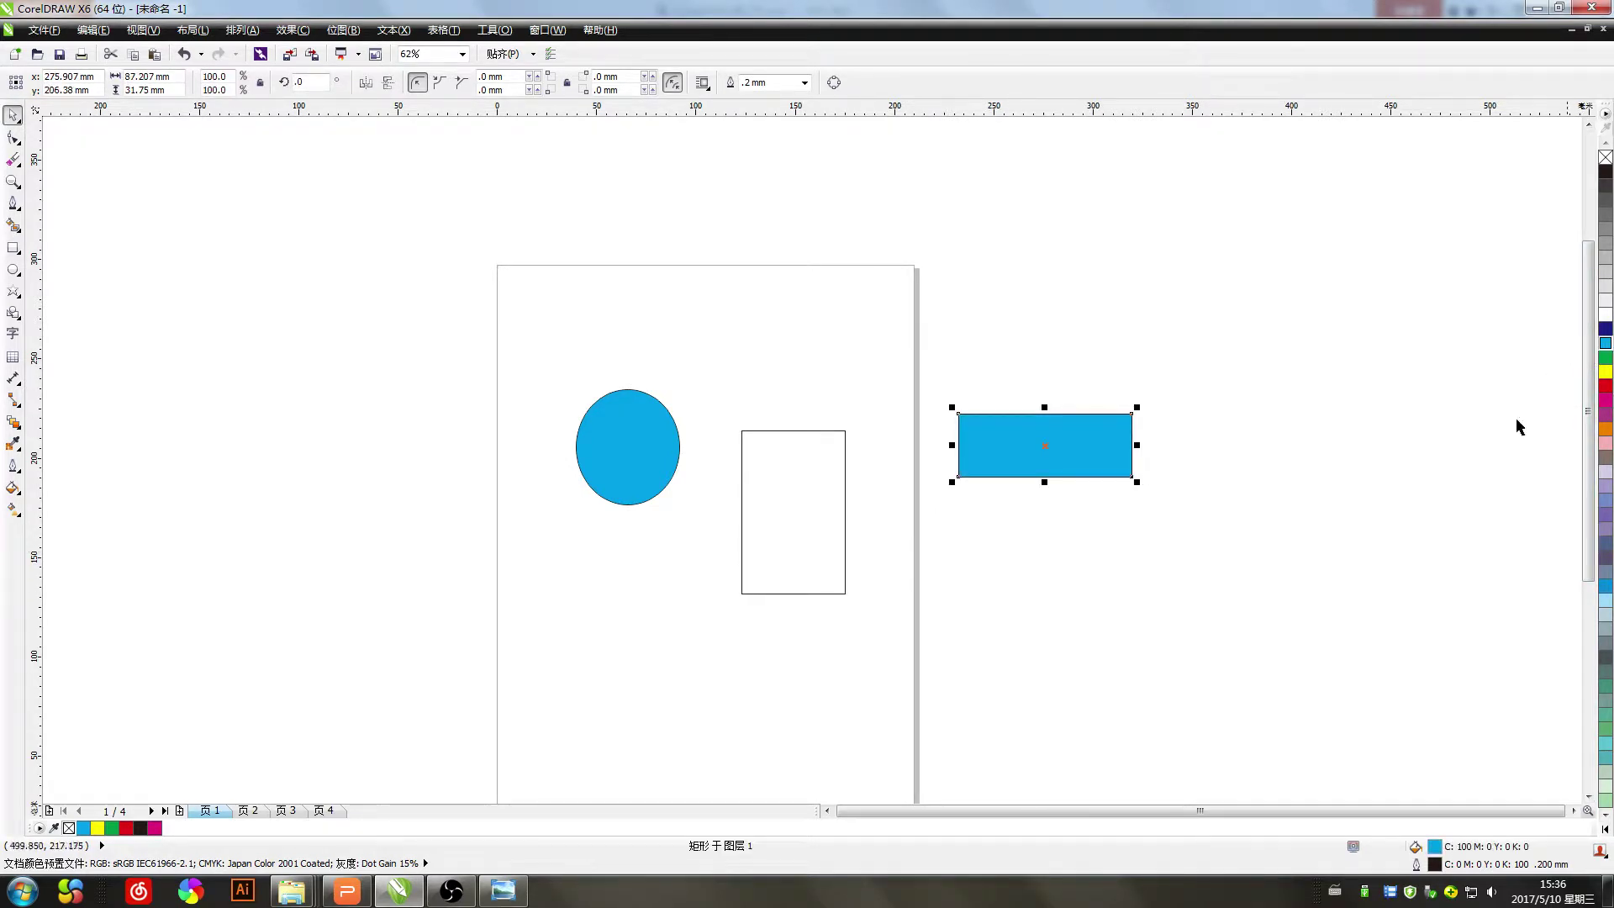
pyautogui.click(1606, 372)
# Fill the upright rectangle with cyan, then move the ellipse up over the page's top edge and fill it with green
pyautogui.click(845, 538)
pyautogui.click(1605, 343)
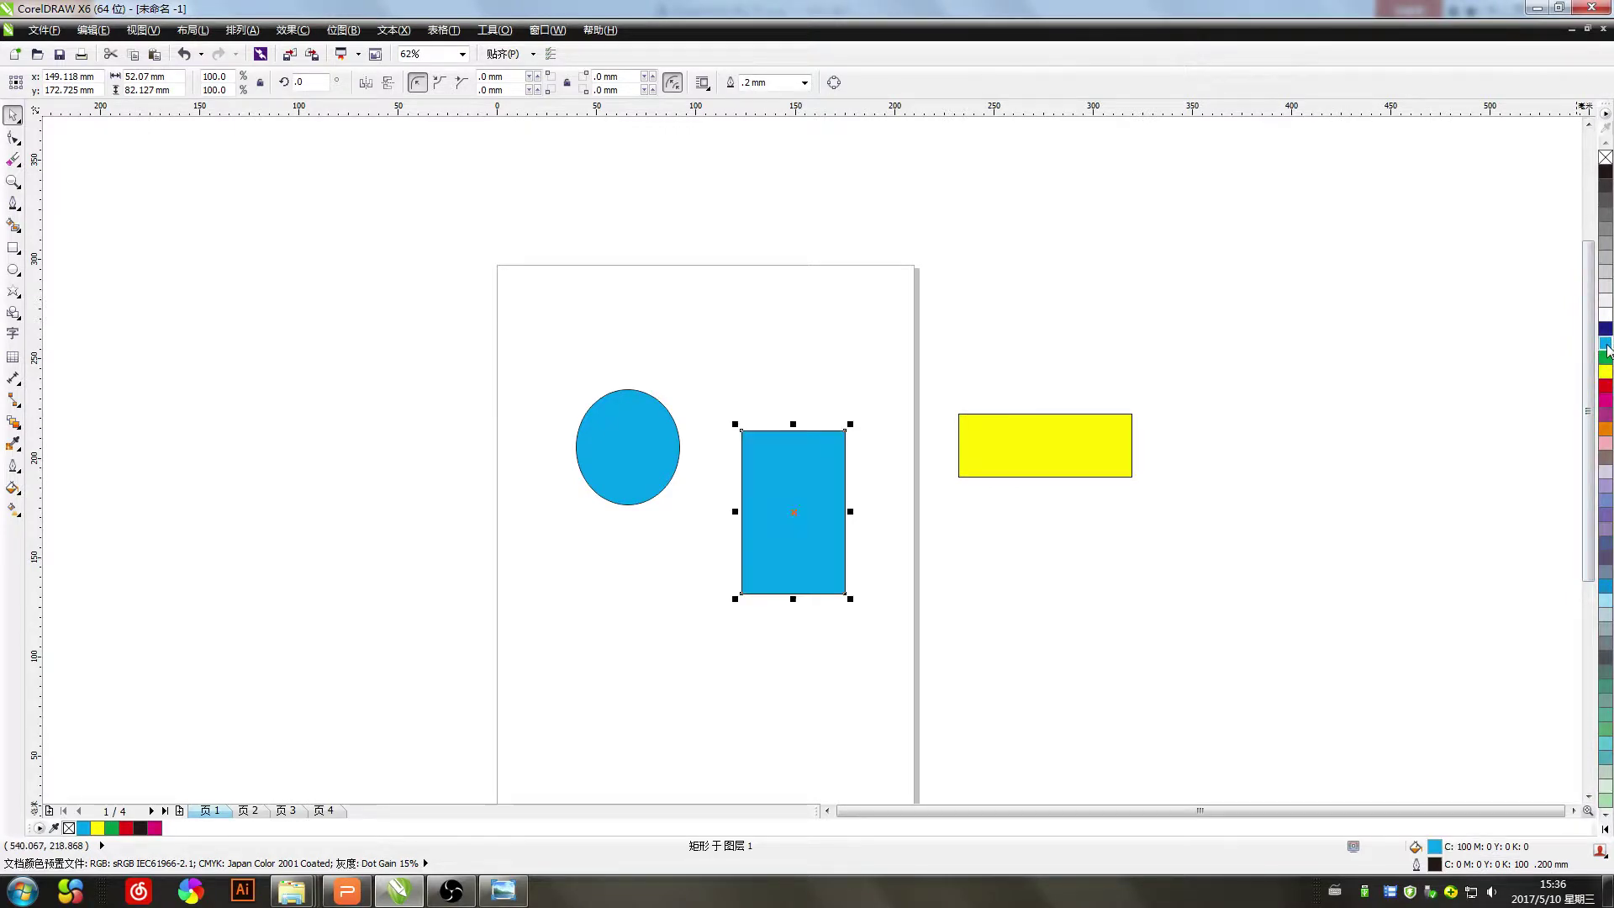
pyautogui.moveTo(631, 443); pyautogui.dragTo(621, 296)
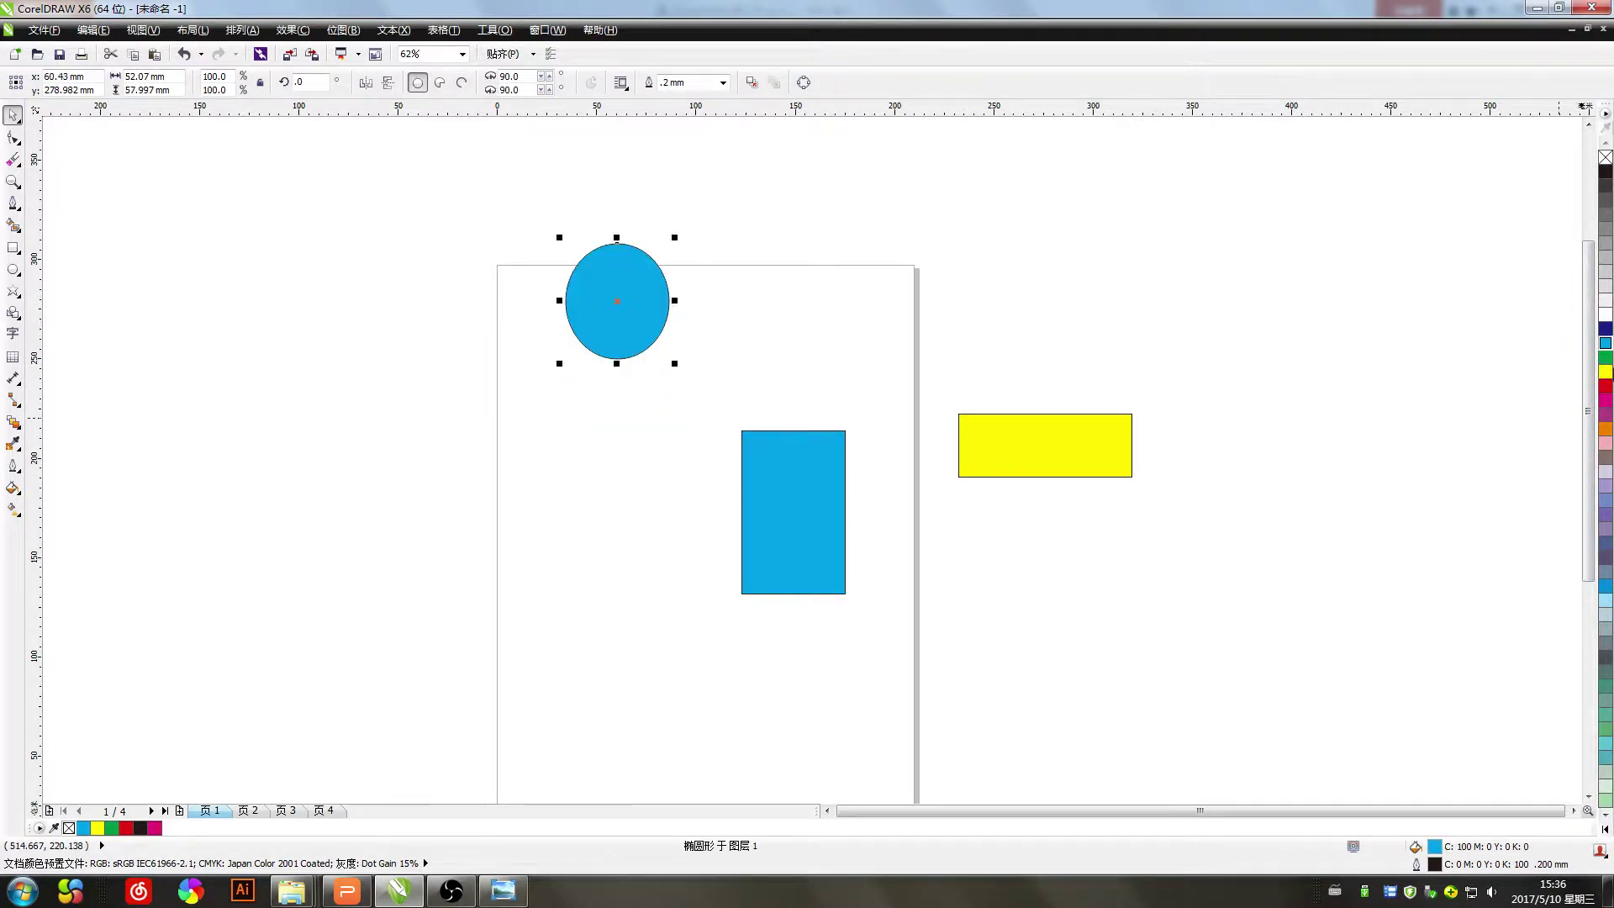
pyautogui.click(1605, 357)
# Try top alignment and bottom alignment on all three shapes, undoing each one
pyautogui.moveTo(1280, 642); pyautogui.dragTo(386, 199)
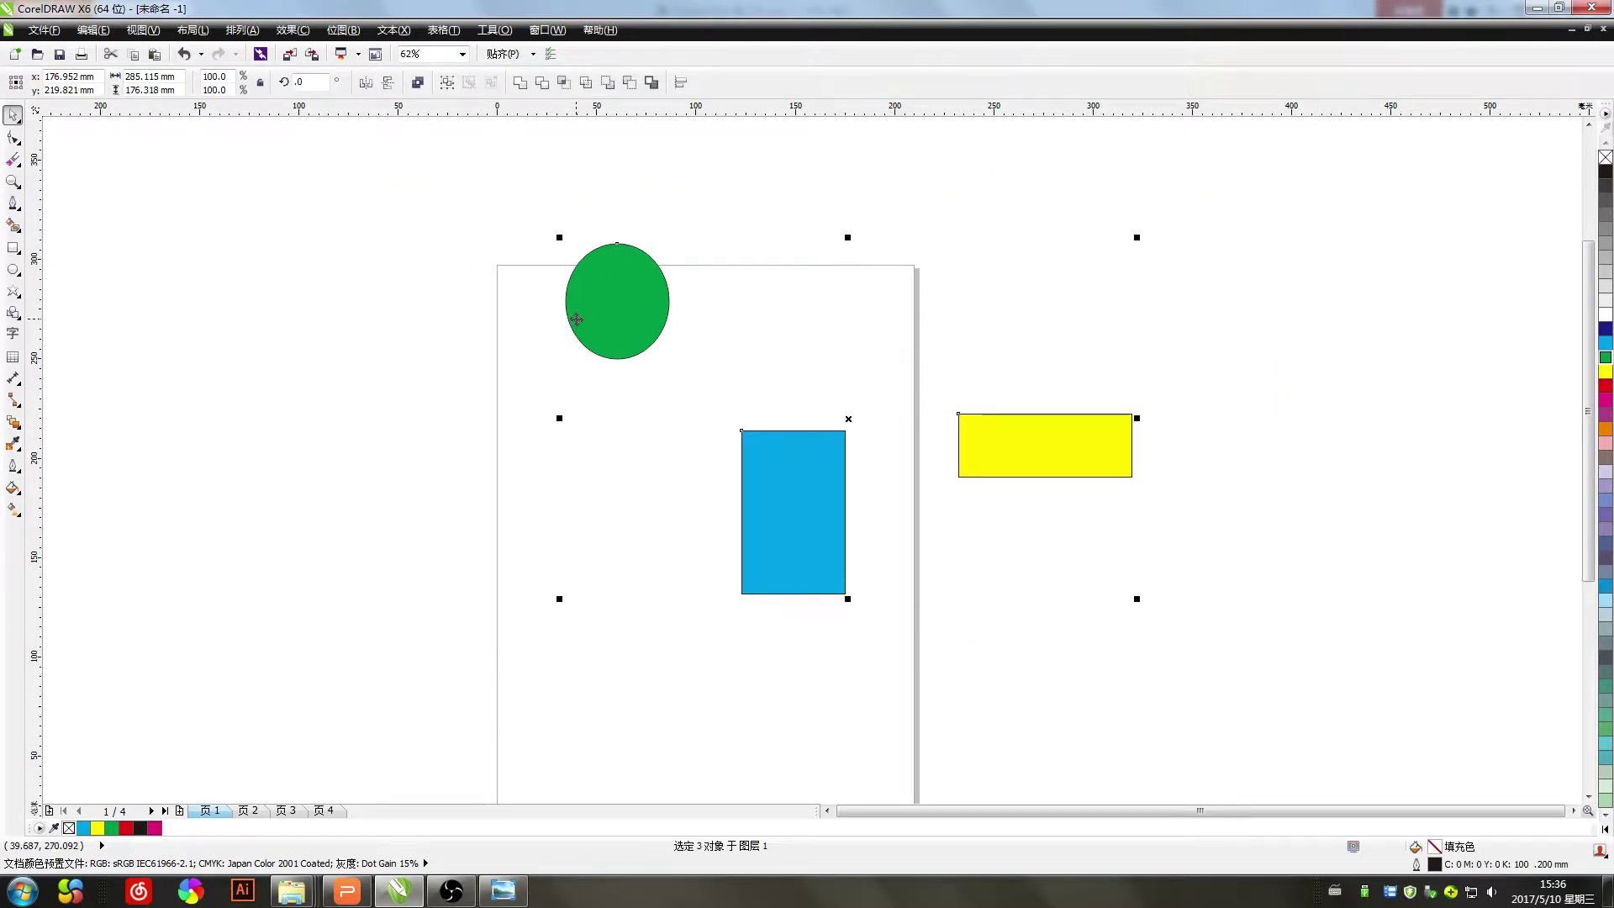
pyautogui.press('t')
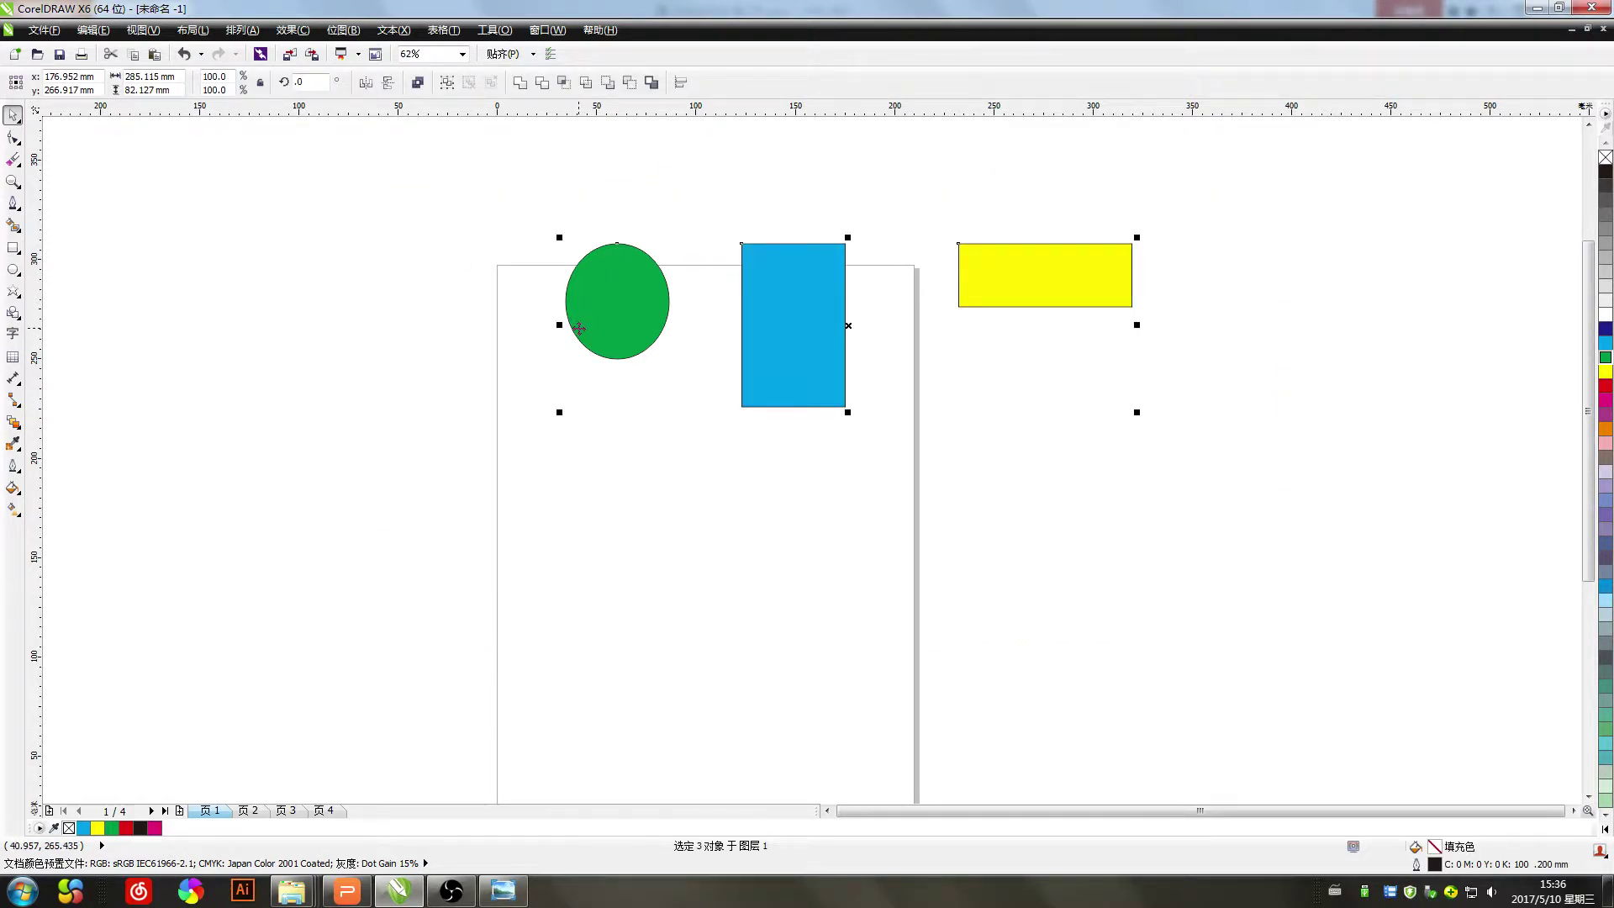
pyautogui.hotkey('ctrl', 'z')
pyautogui.press('b')
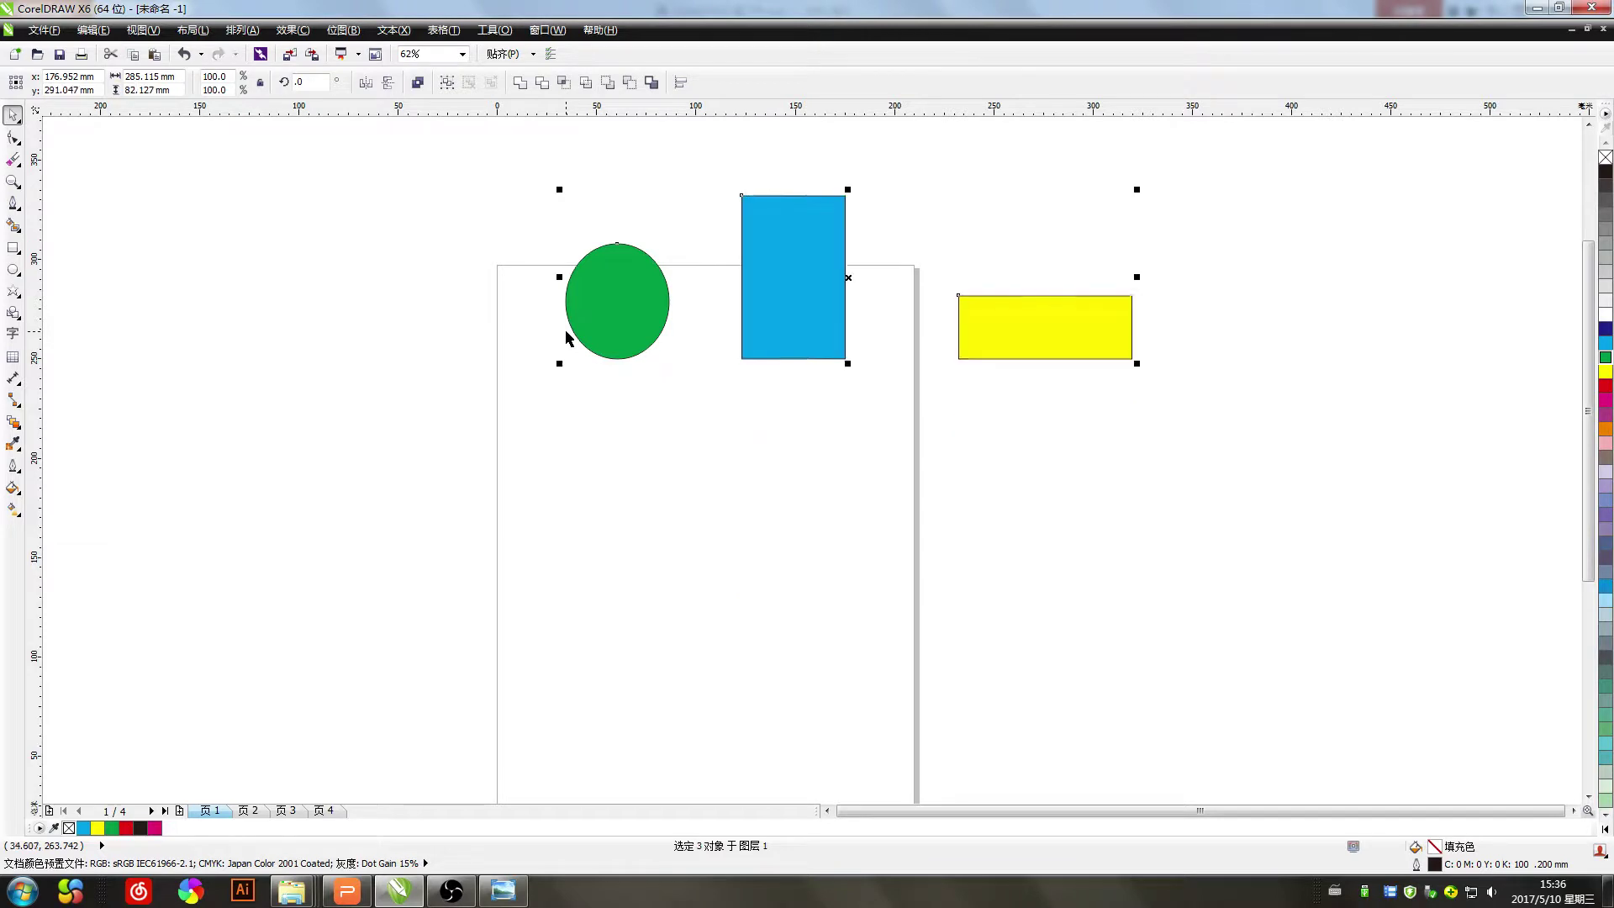
pyautogui.hotkey('ctrl', 'z')
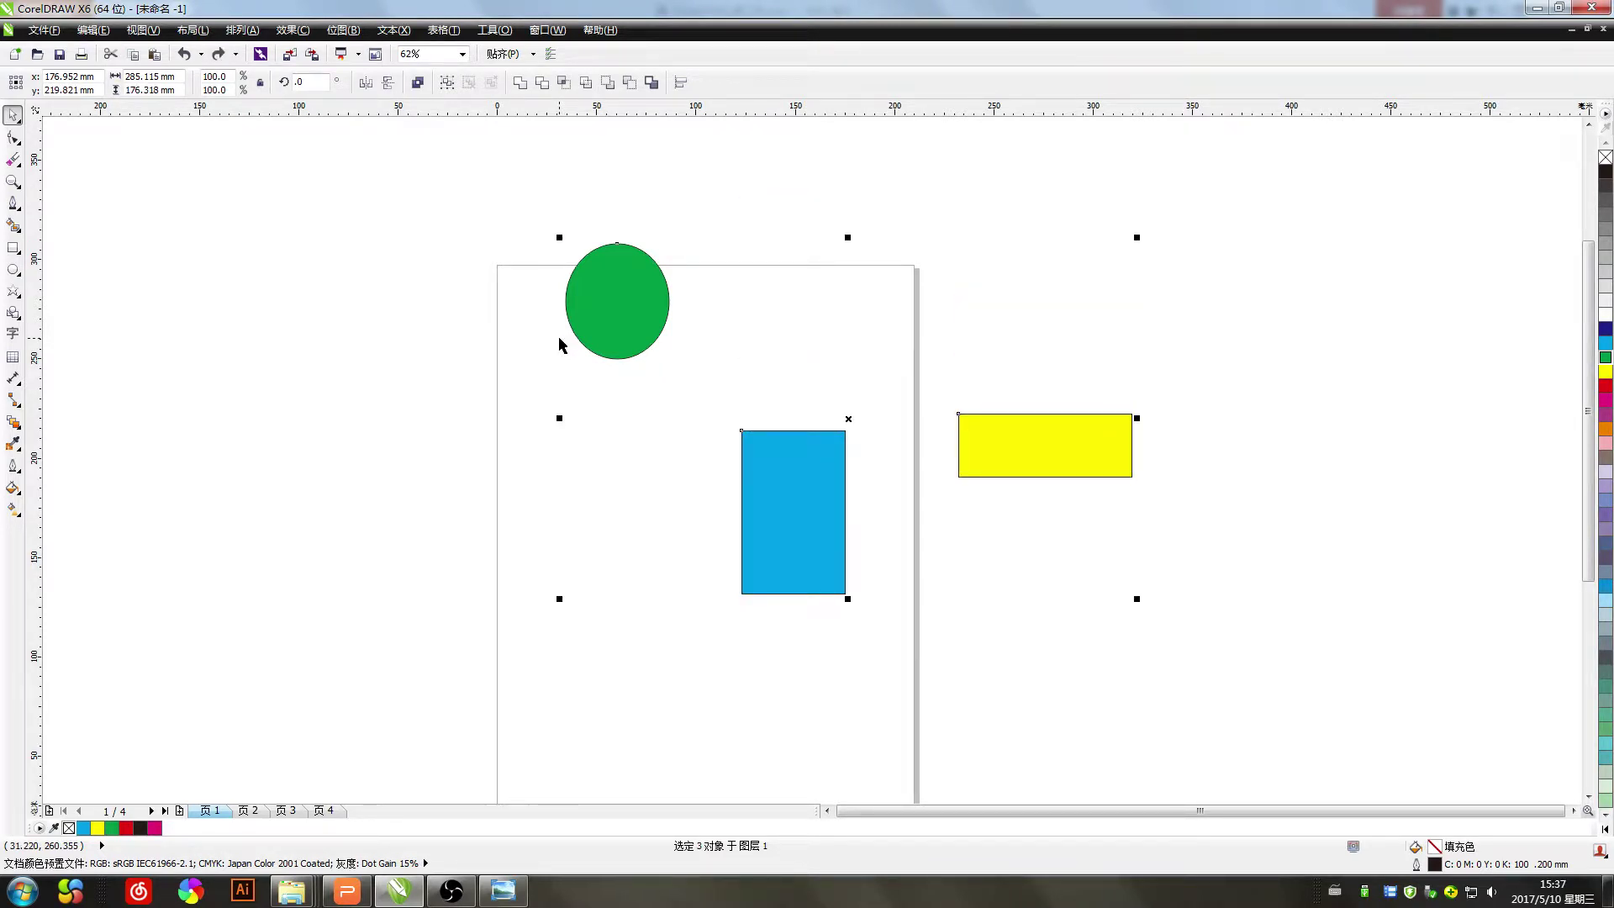
# Try left alignment and right alignment on the three shapes, undoing each one
pyautogui.press('l')
pyautogui.hotkey('ctrl', 'z')
pyautogui.press('r')
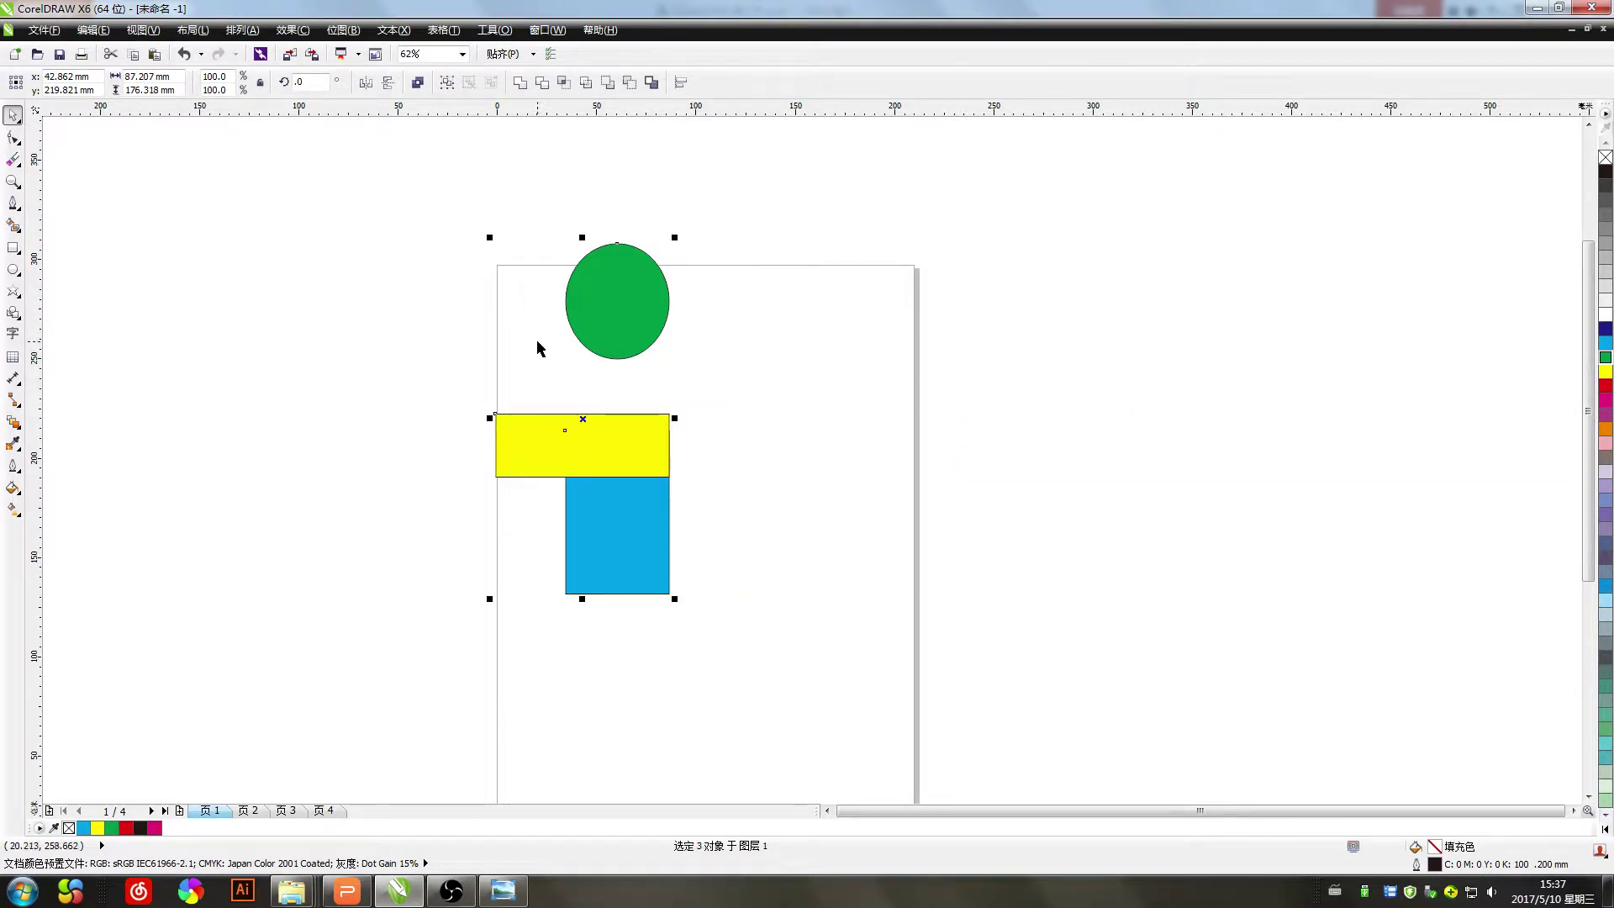
pyautogui.hotkey('ctrl', 'z')
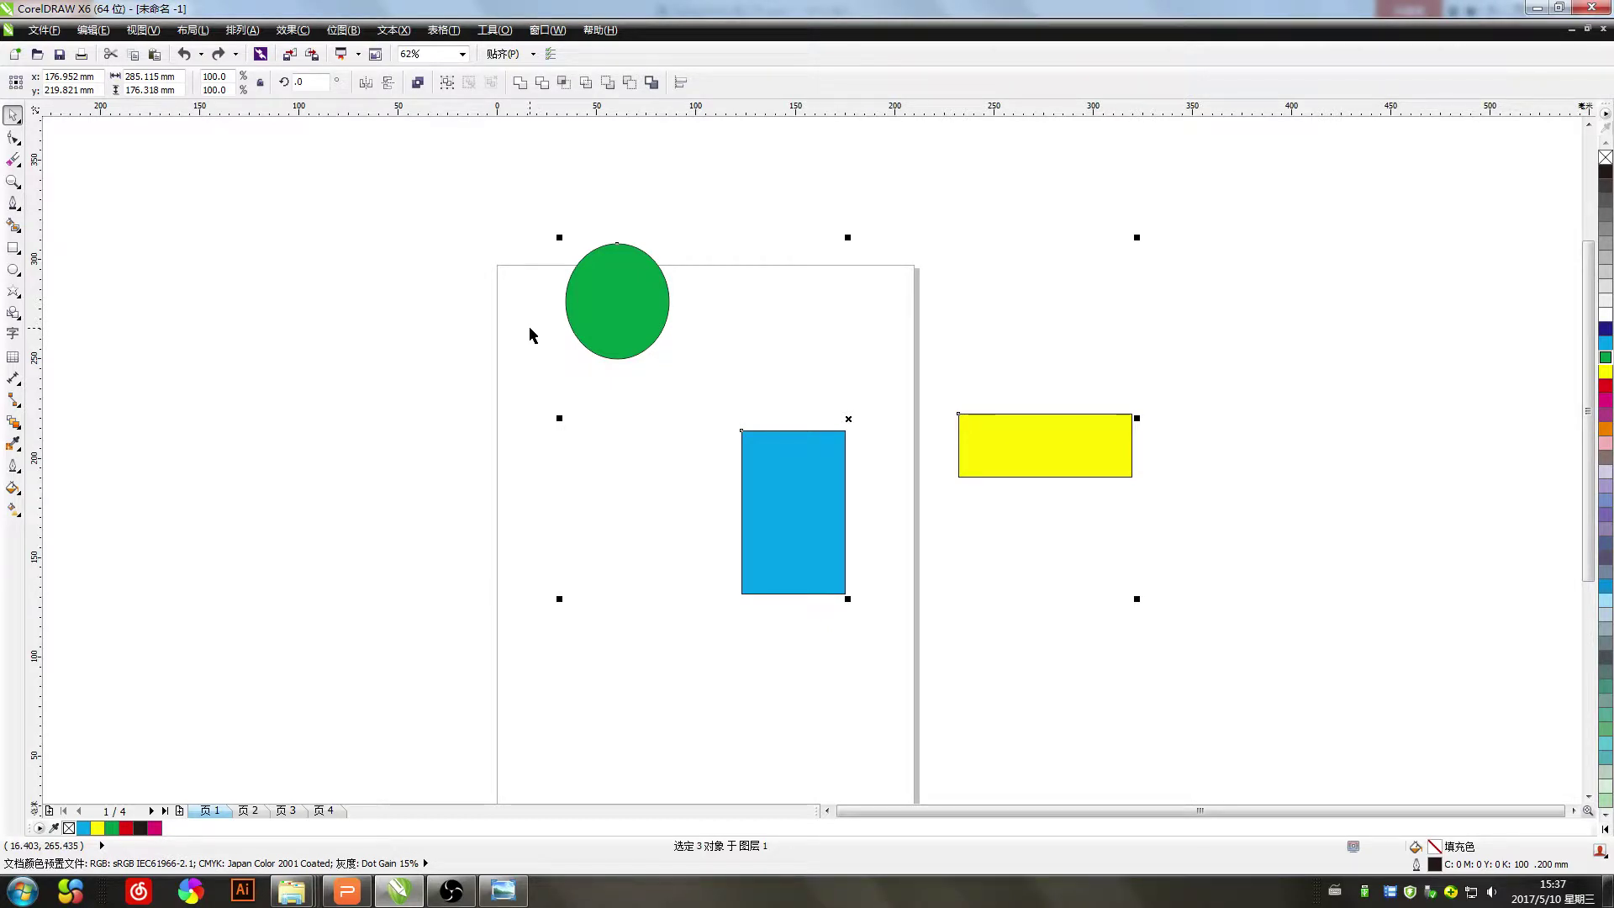
# Try horizontal center alignment on the three shapes, undo it, and align them with vertical centering on the ellipse
pyautogui.press('e')
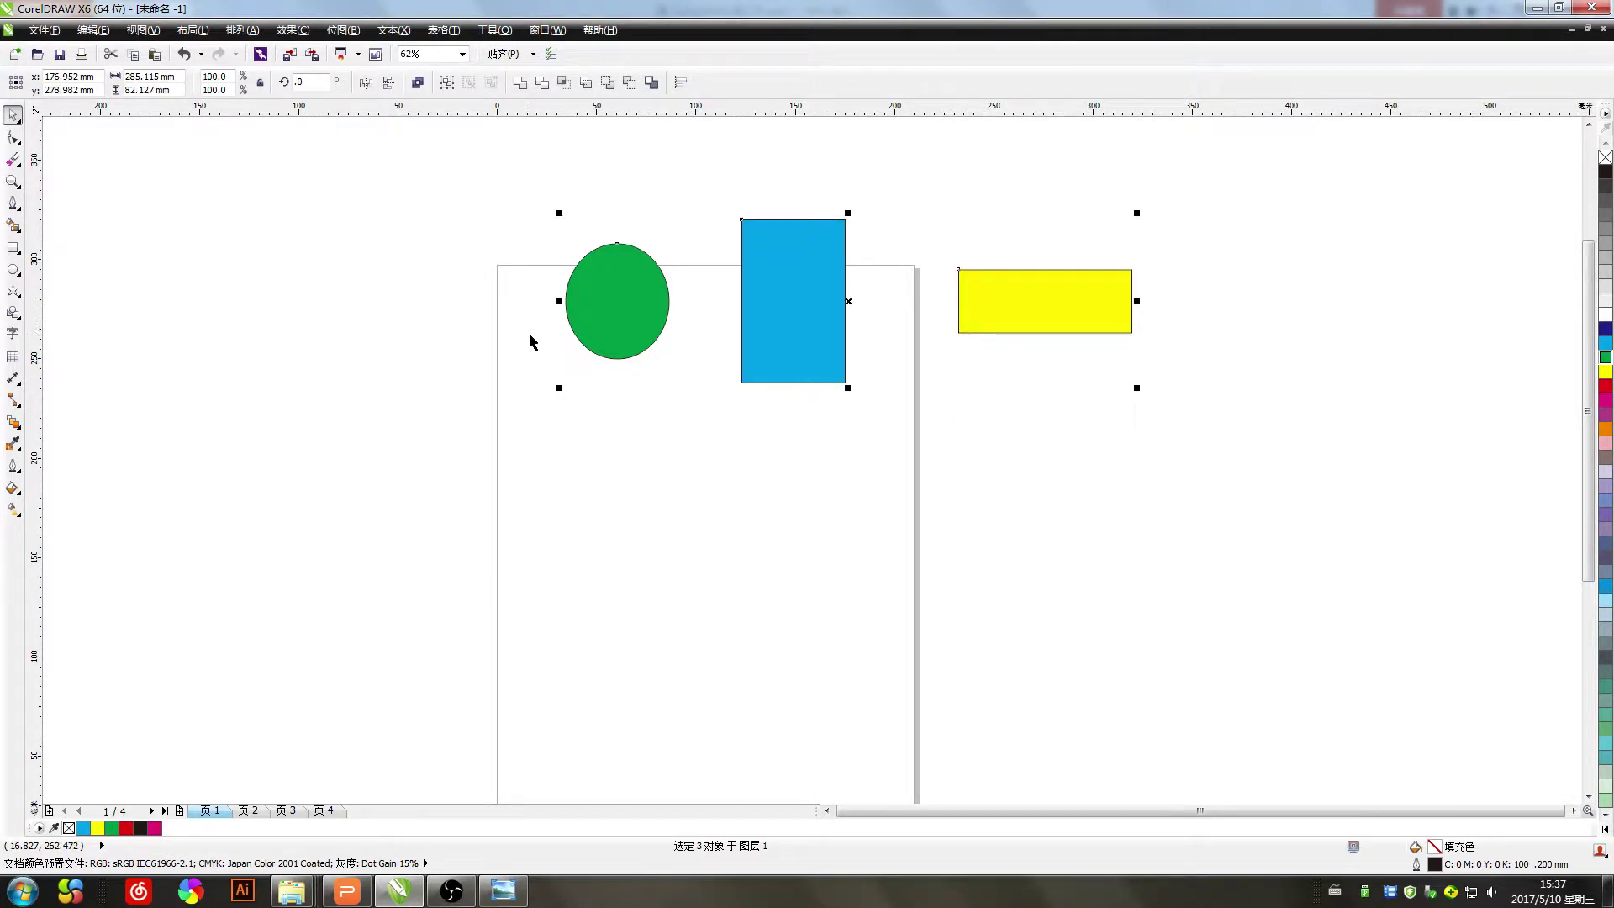
pyautogui.hotkey('ctrl', 'z')
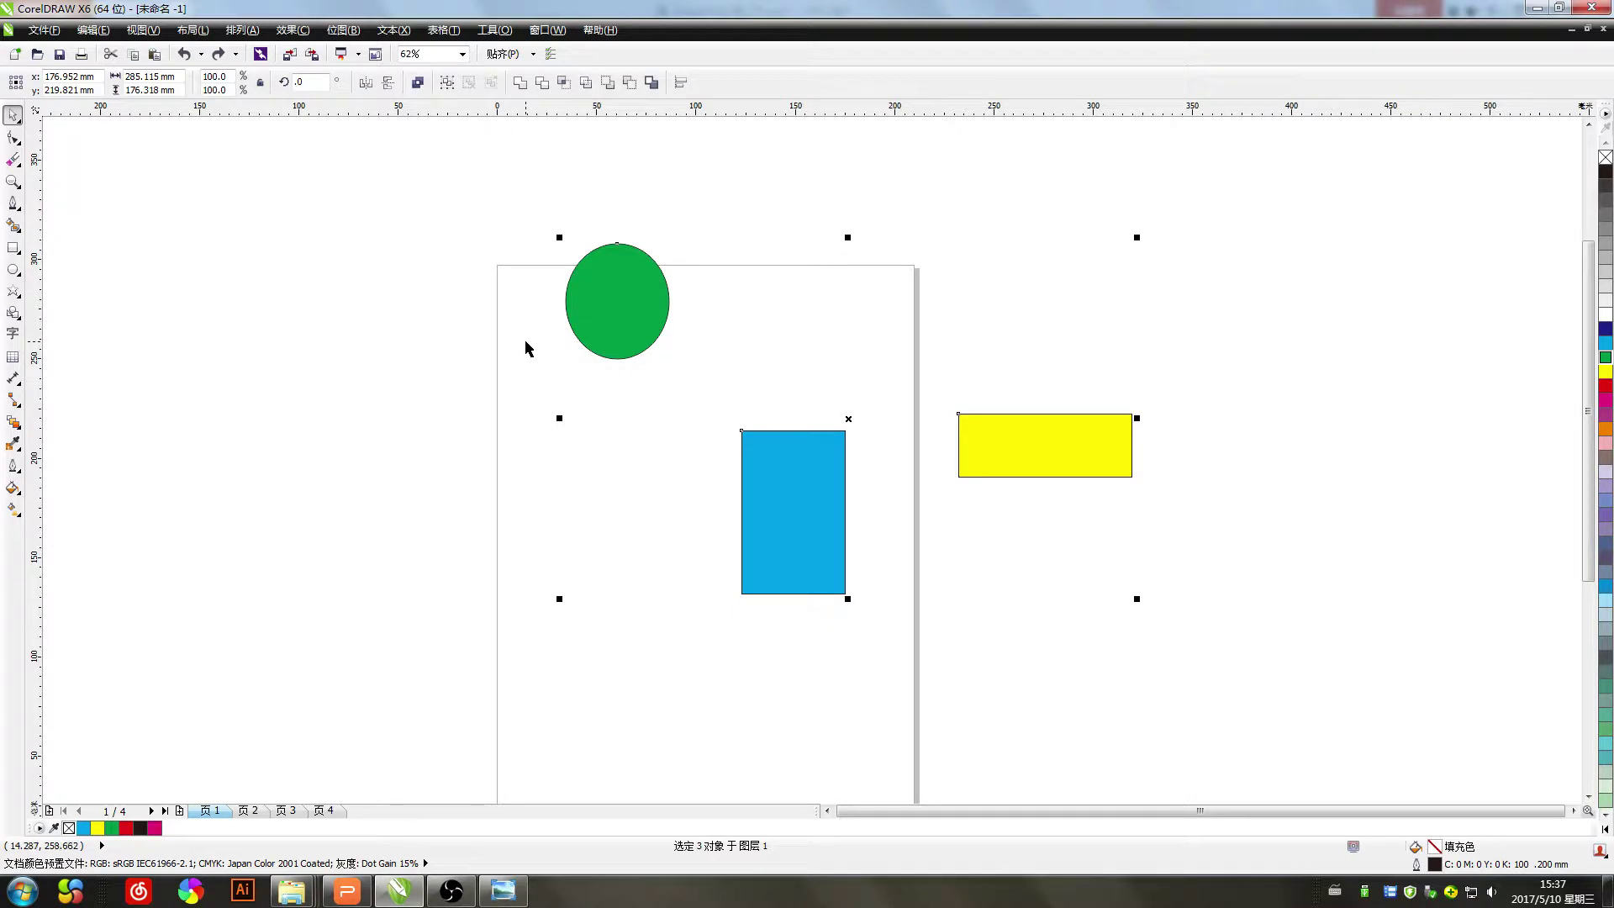
pyautogui.press('e')
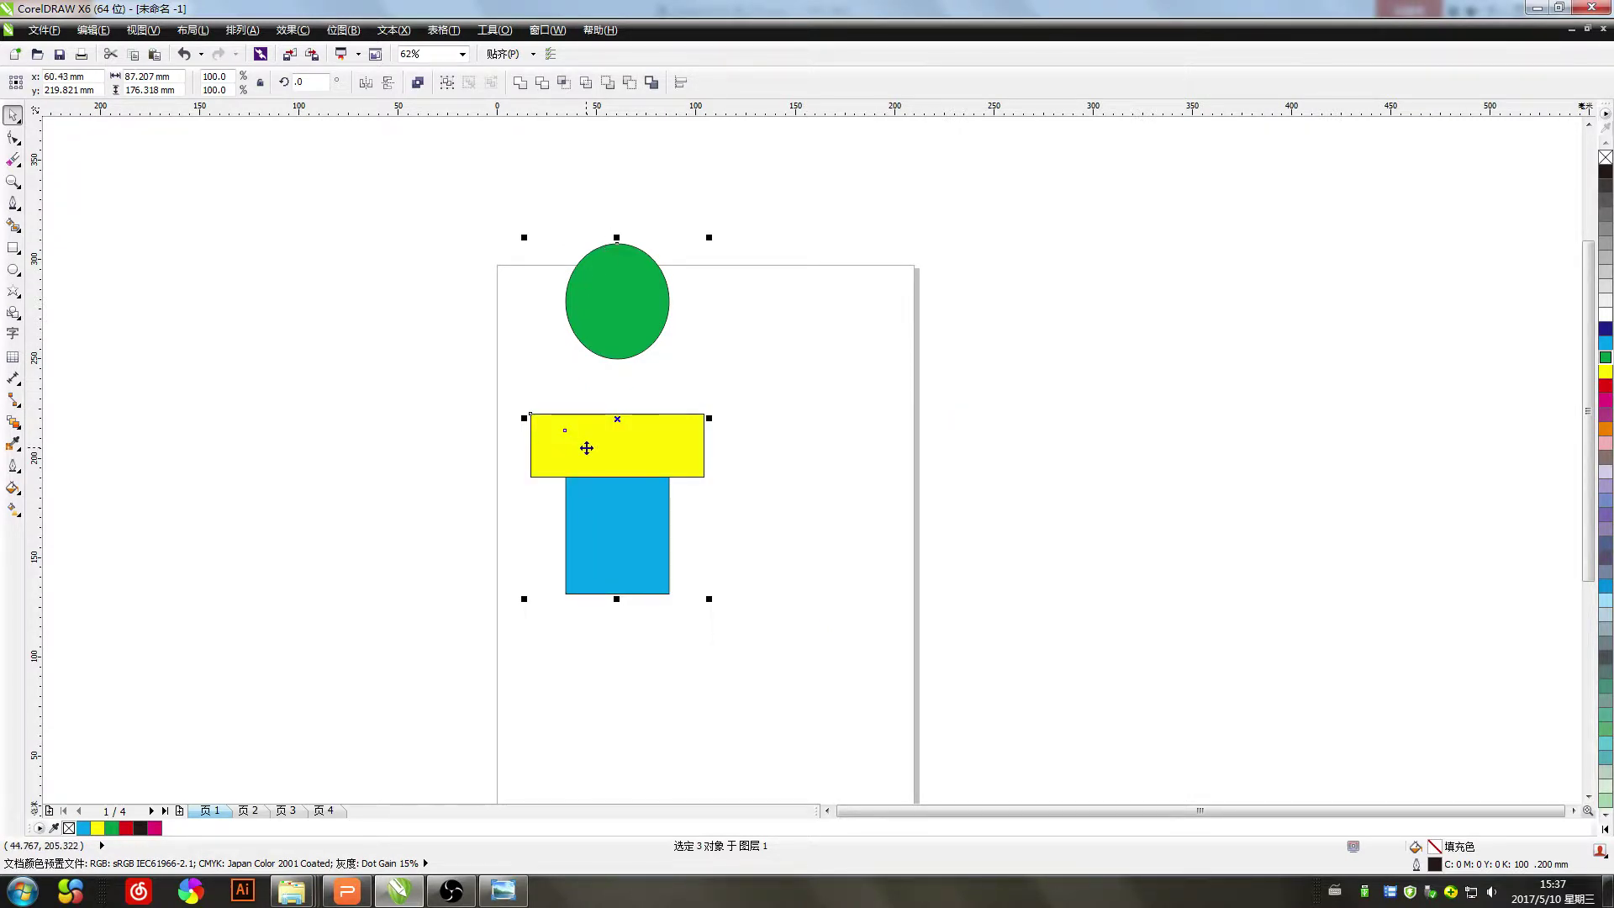
pyautogui.press('c')
pyautogui.hotkey('ctrl', 'z')
# Spread the shapes apart by moving the yellow rectangle beside the ellipse and the blue rectangle off the page's right edge
pyautogui.click(855, 648)
pyautogui.moveTo(642, 569); pyautogui.dragTo(966, 563)
pyautogui.moveTo(603, 425); pyautogui.dragTo(817, 320)
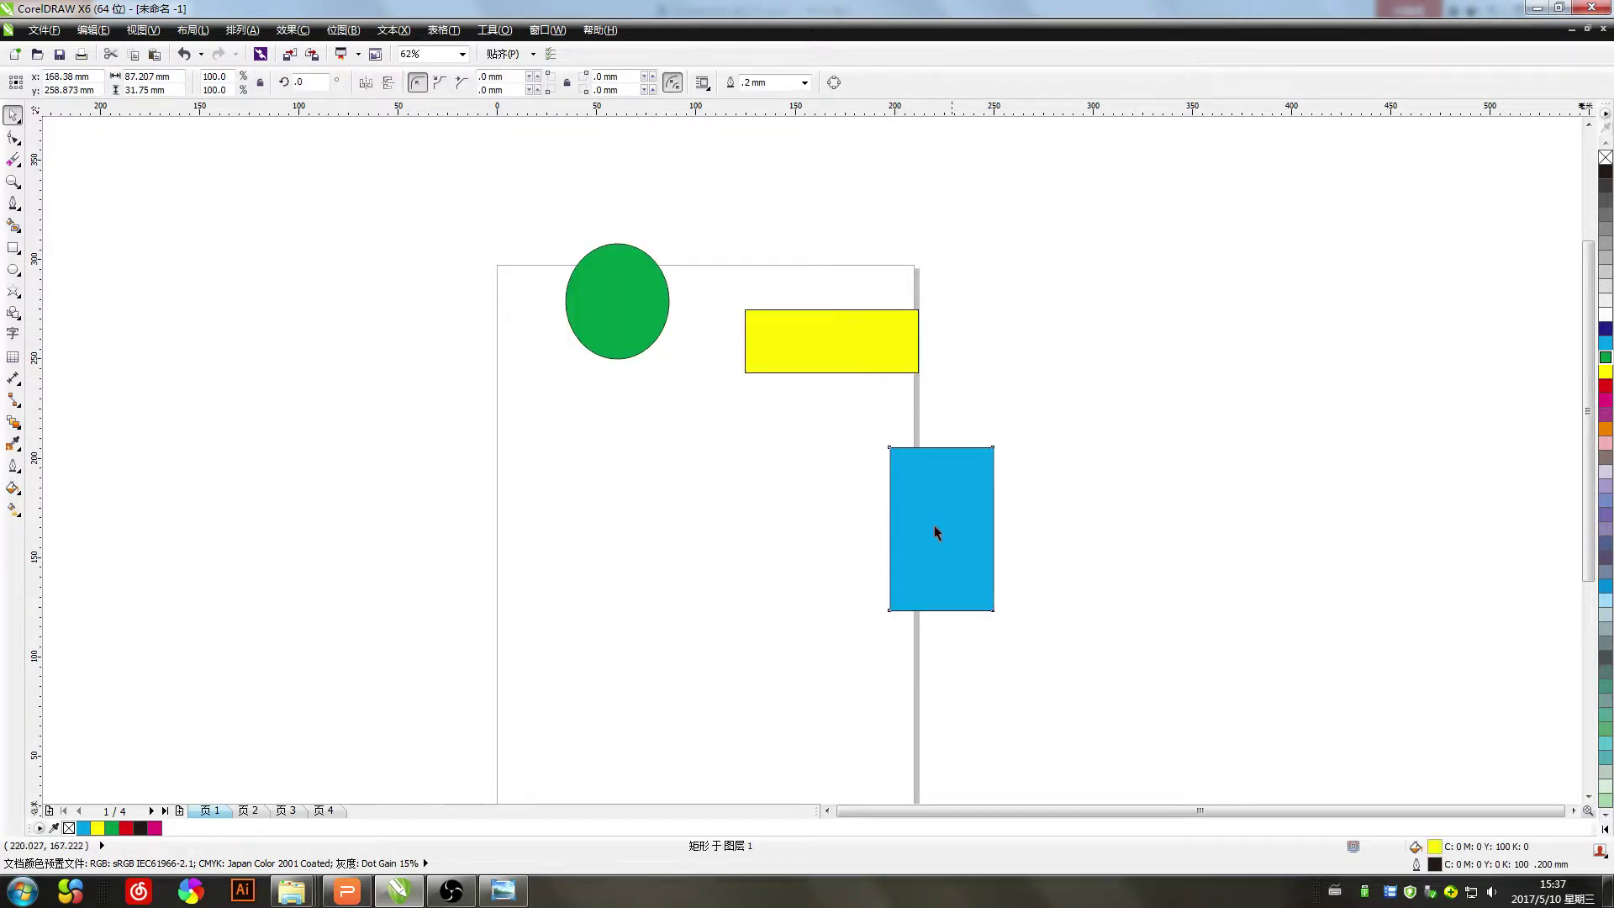
pyautogui.moveTo(935, 530); pyautogui.dragTo(1089, 503)
# Select all three shapes, try centering them in a row and undo it, then stack them in a vertically centered column
pyautogui.moveTo(1241, 691); pyautogui.dragTo(396, 207)
pyautogui.press('c')
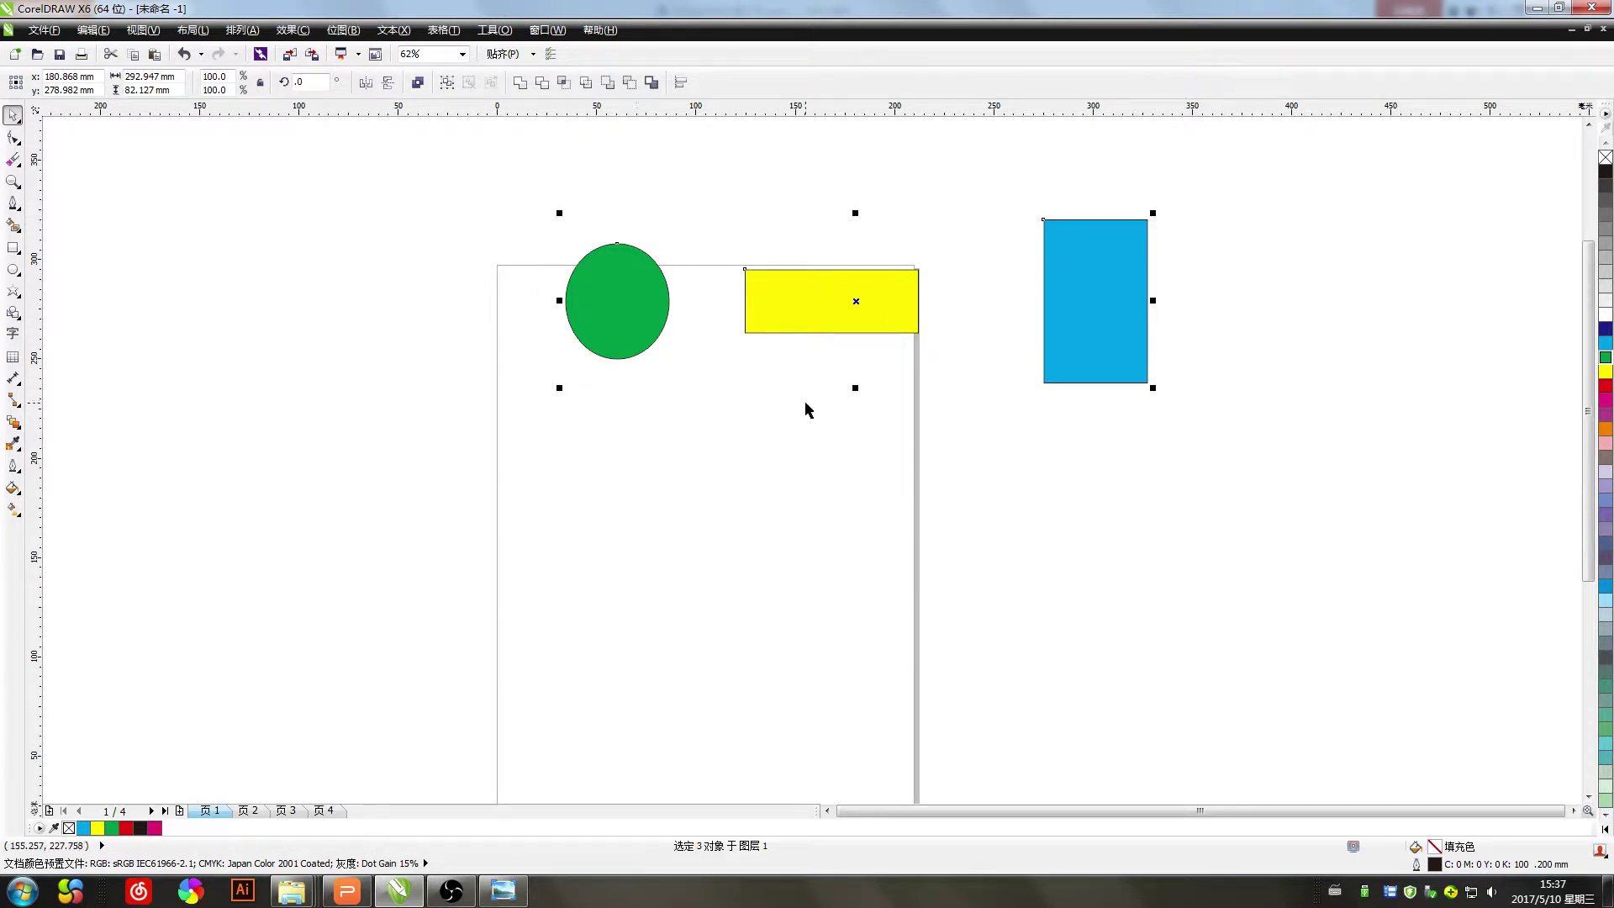
pyautogui.hotkey('ctrl', 'z')
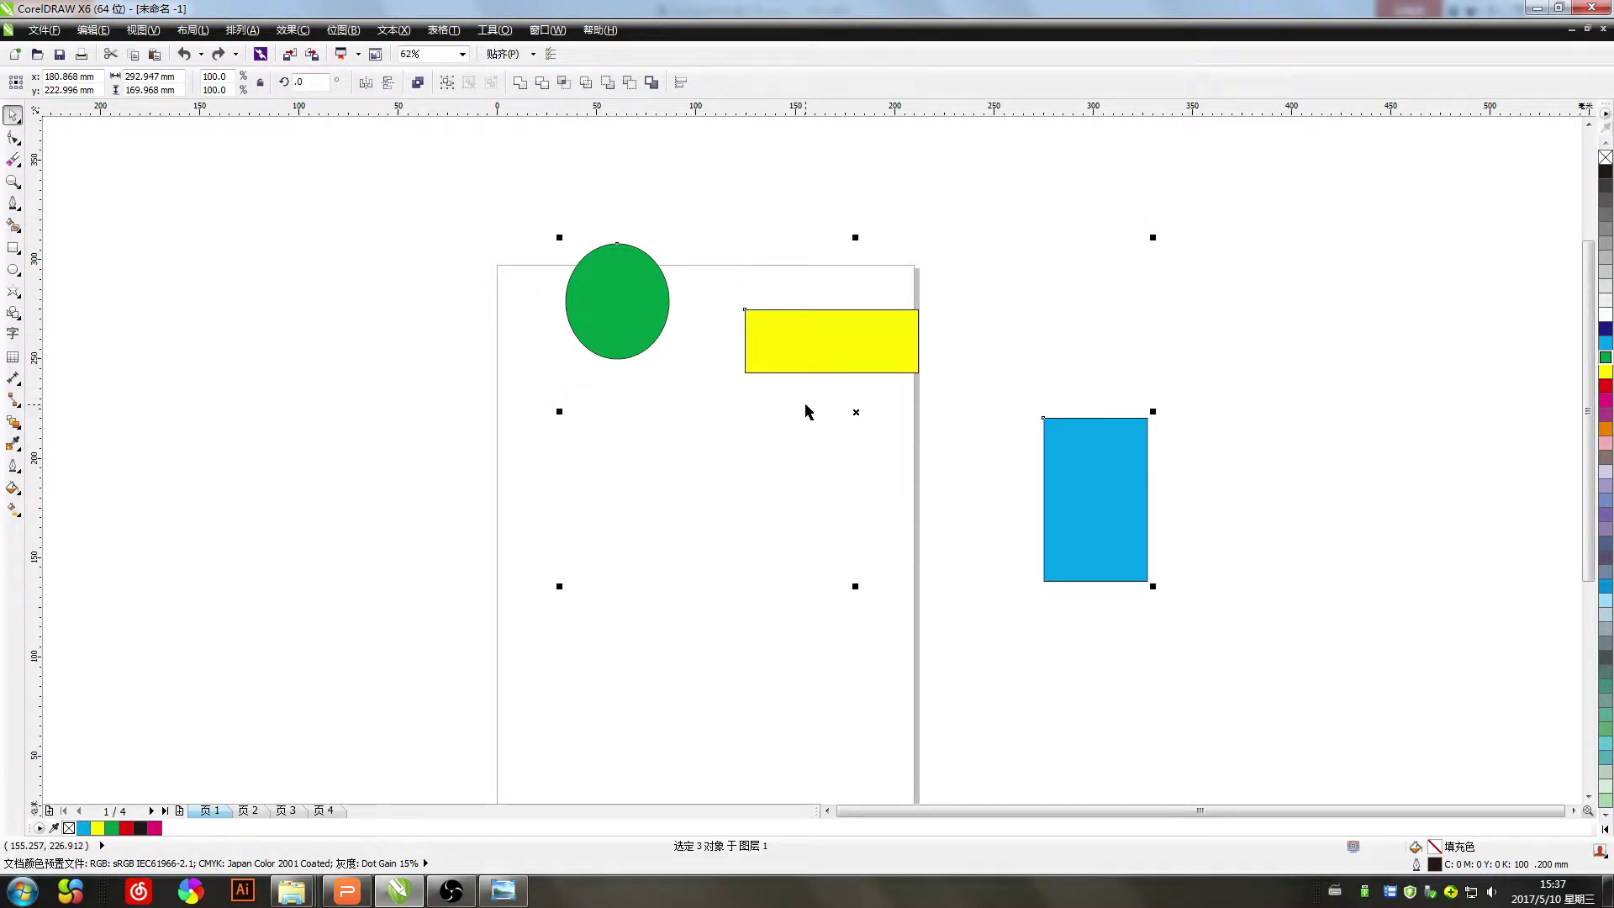
pyautogui.press('c')
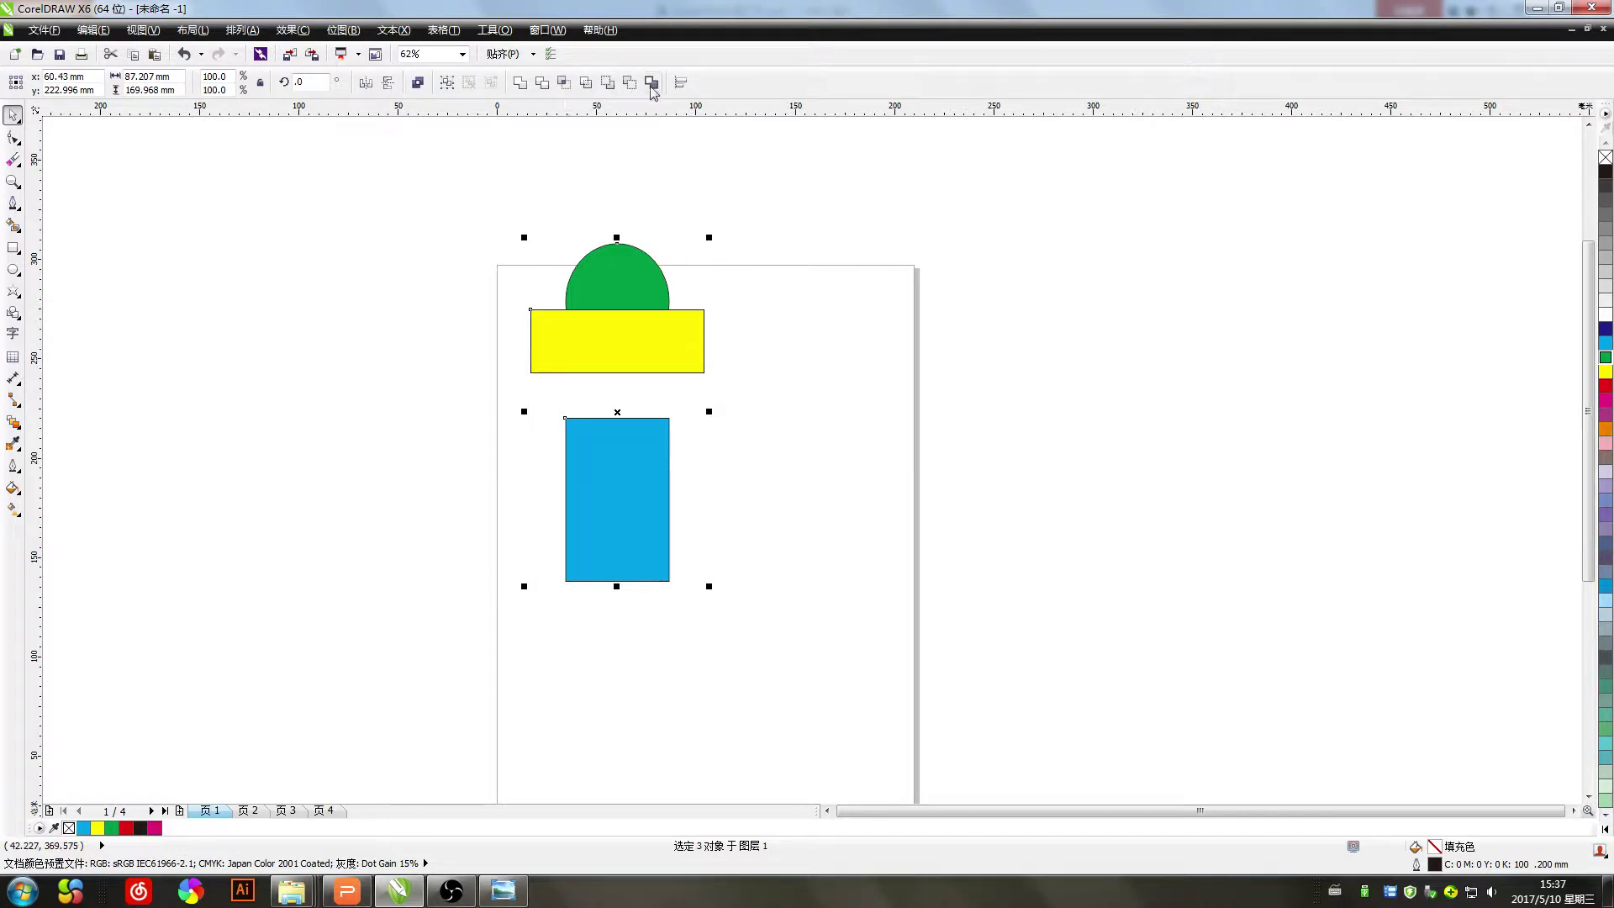
# Open the Align and Distribute docker, place it beside the page, and review the alignment commands and their shortcuts
pyautogui.click(679, 84)
pyautogui.moveTo(1326, 167); pyautogui.dragTo(1302, 190)
pyautogui.click(242, 30)
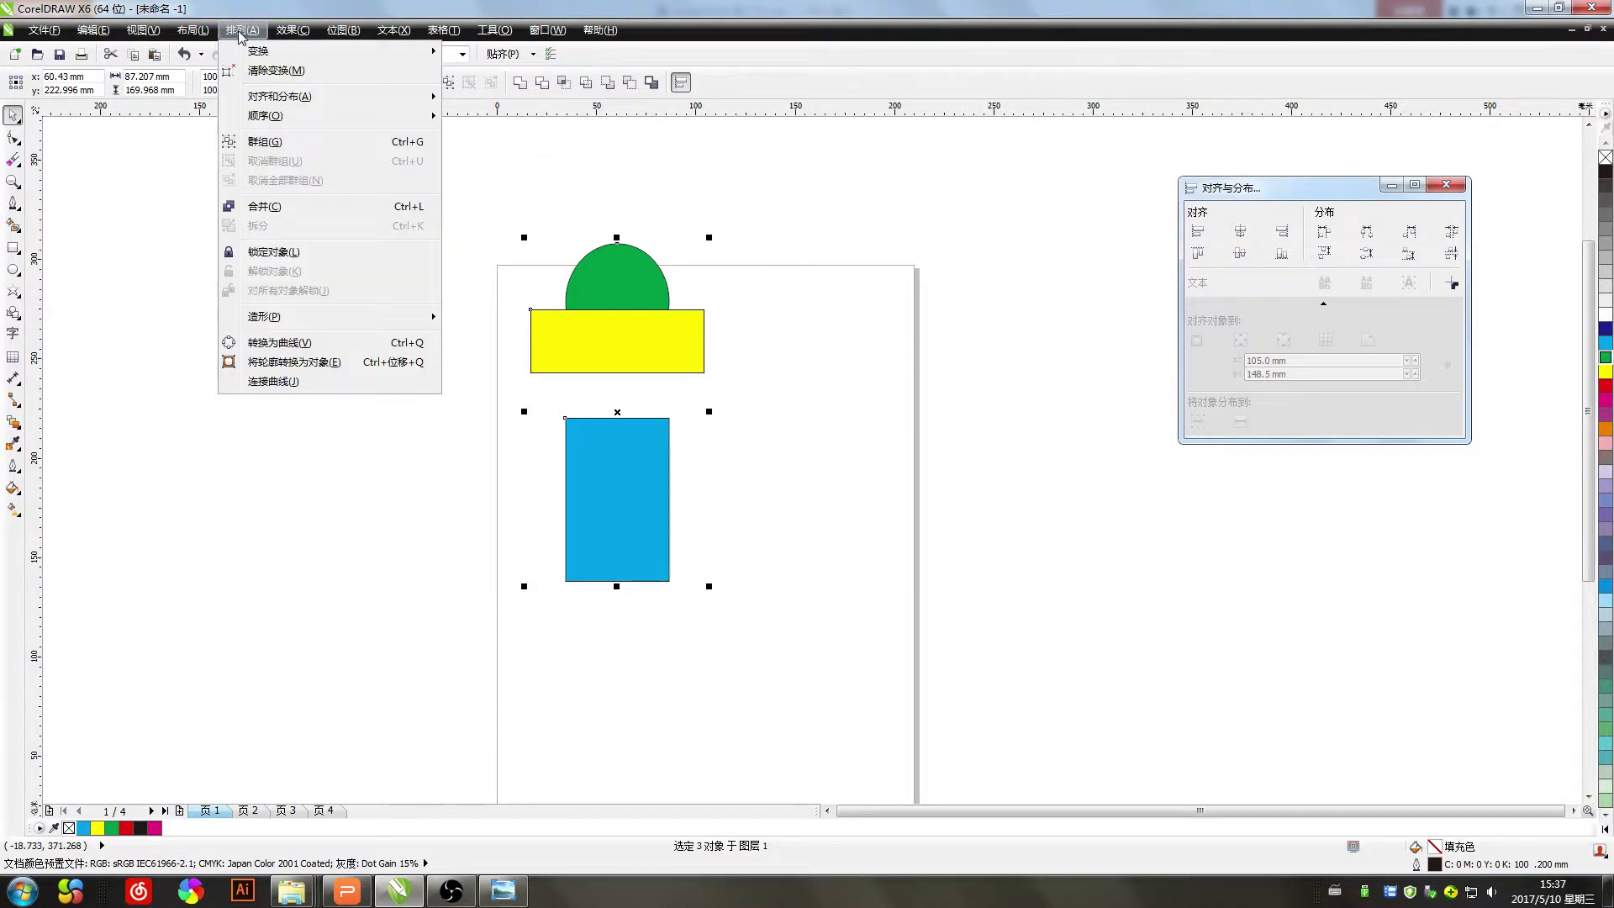
pyautogui.moveTo(296, 125)
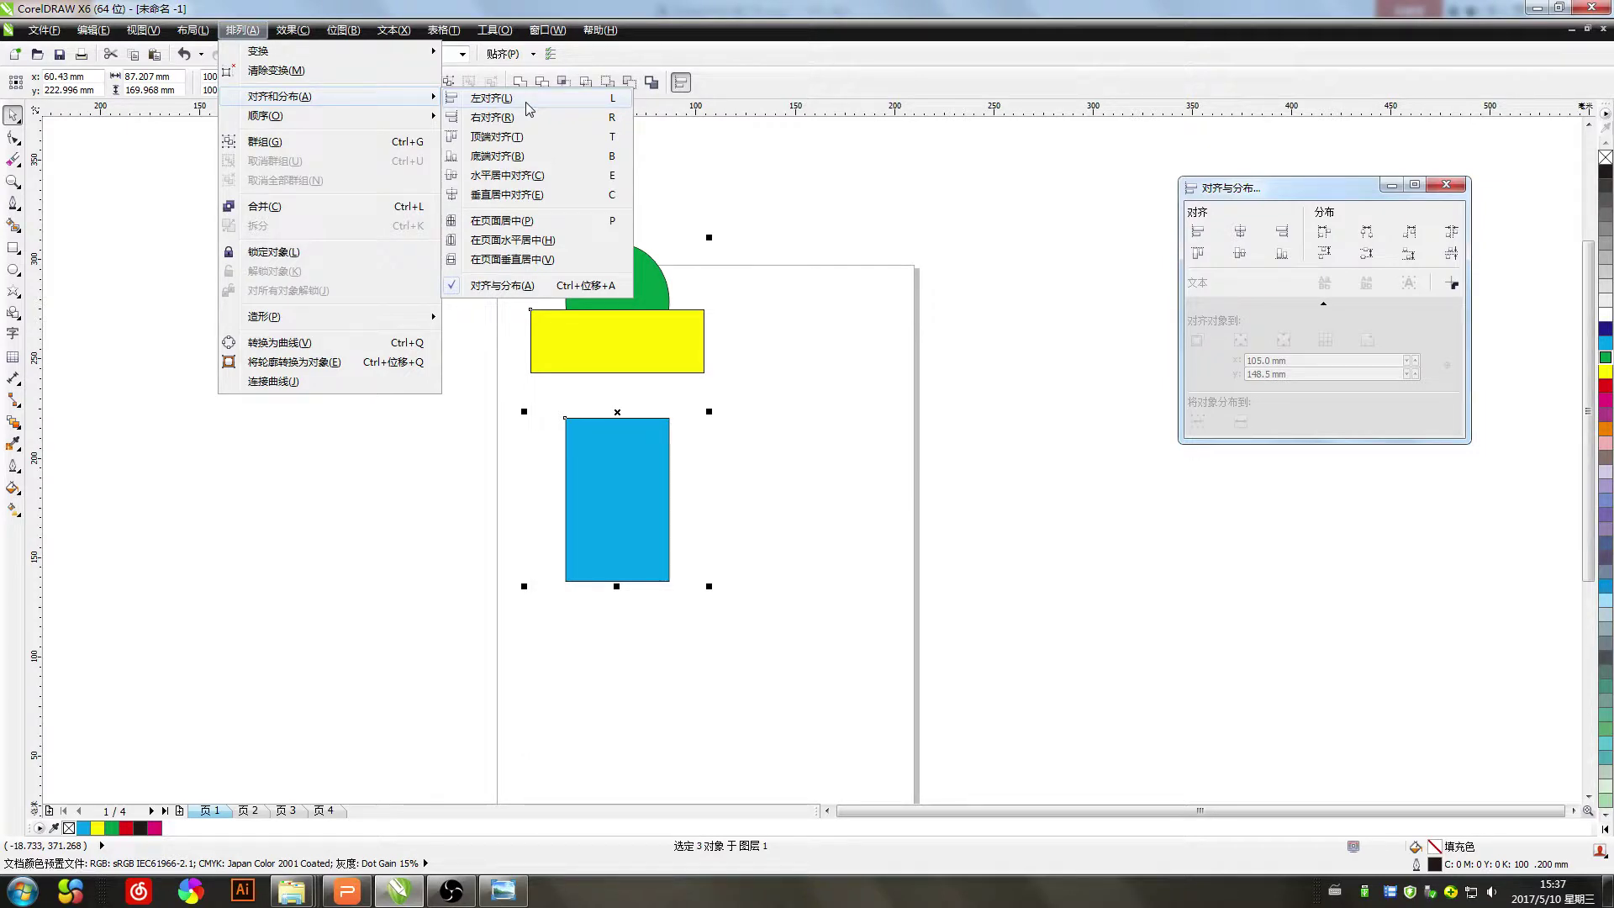
pyautogui.click(841, 361)
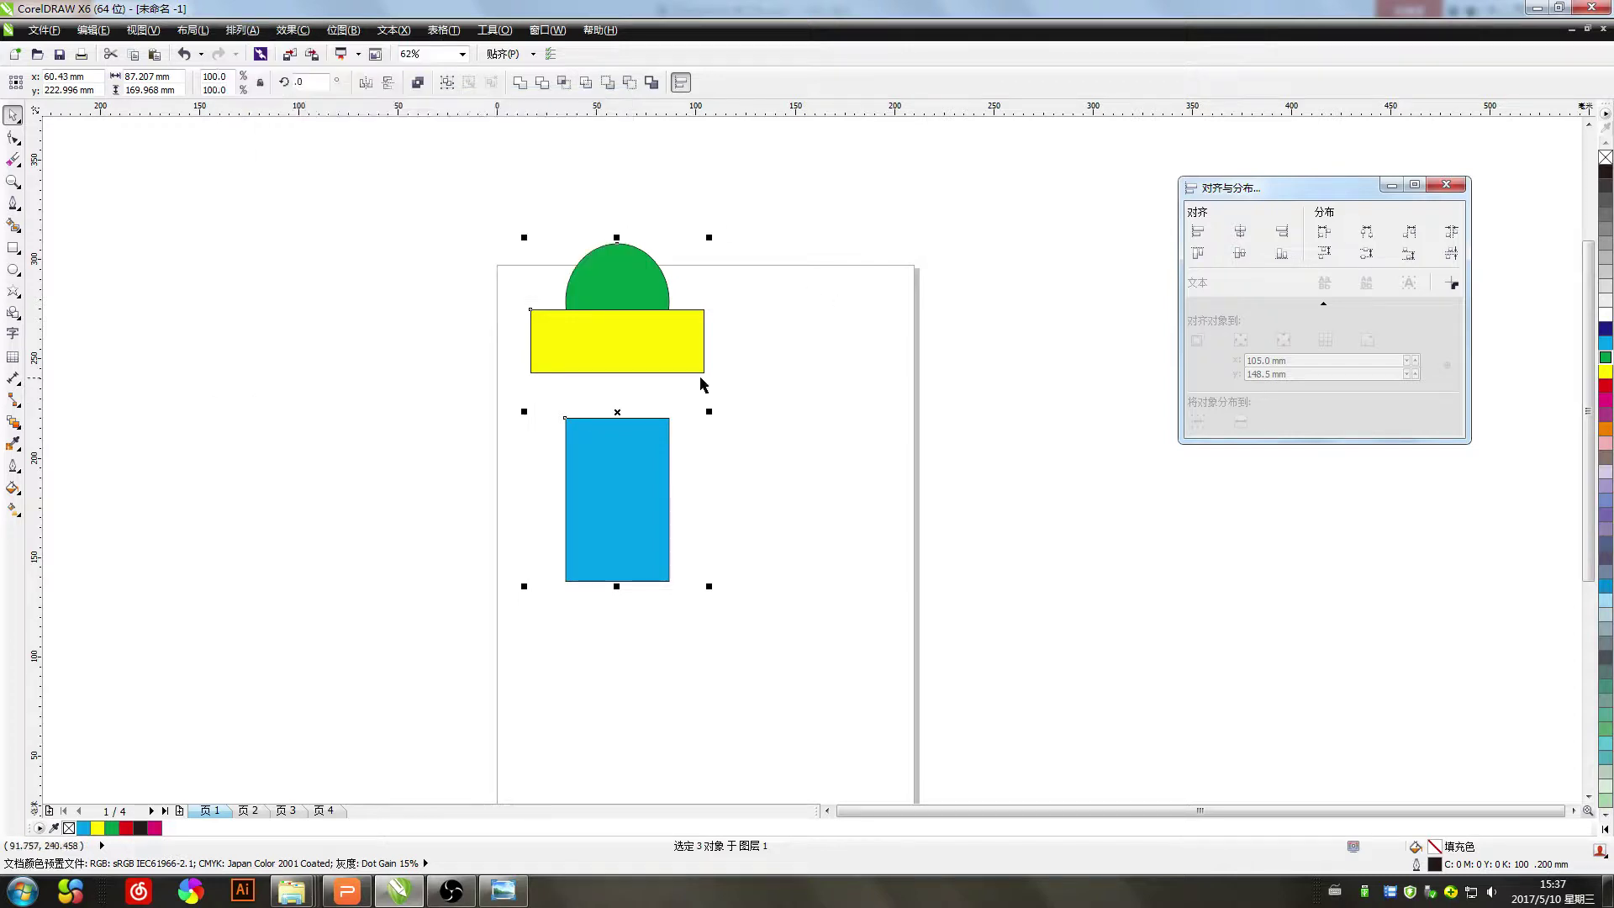
# Separate the shapes, placing the ellipse on the page's left edge, the yellow rectangle mid-page and the blue one on the right edge
pyautogui.click(795, 542)
pyautogui.moveTo(627, 486); pyautogui.dragTo(896, 390)
pyautogui.moveTo(642, 356); pyautogui.dragTo(641, 465)
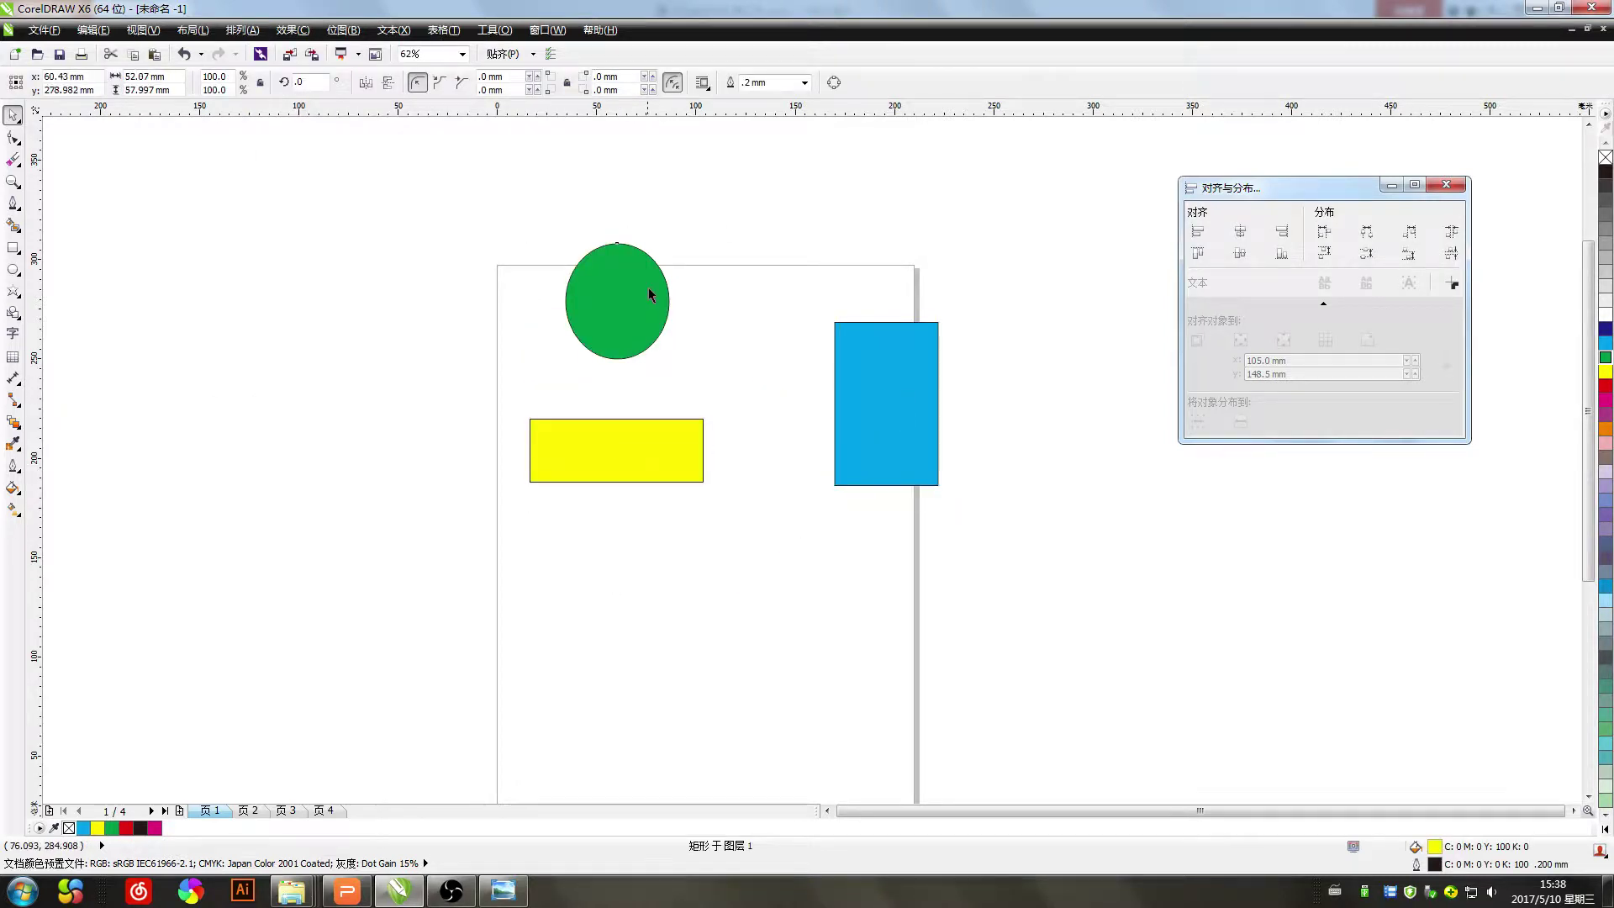
pyautogui.moveTo(652, 295); pyautogui.dragTo(542, 329)
pyautogui.moveTo(632, 437); pyautogui.dragTo(701, 397)
pyautogui.moveTo(864, 455); pyautogui.dragTo(872, 511)
pyautogui.moveTo(647, 411); pyautogui.dragTo(649, 454)
# Left-align all three shapes relative to the active objects, then switch the alignment reference to the page edge
pyautogui.moveTo(1106, 684); pyautogui.dragTo(464, 220)
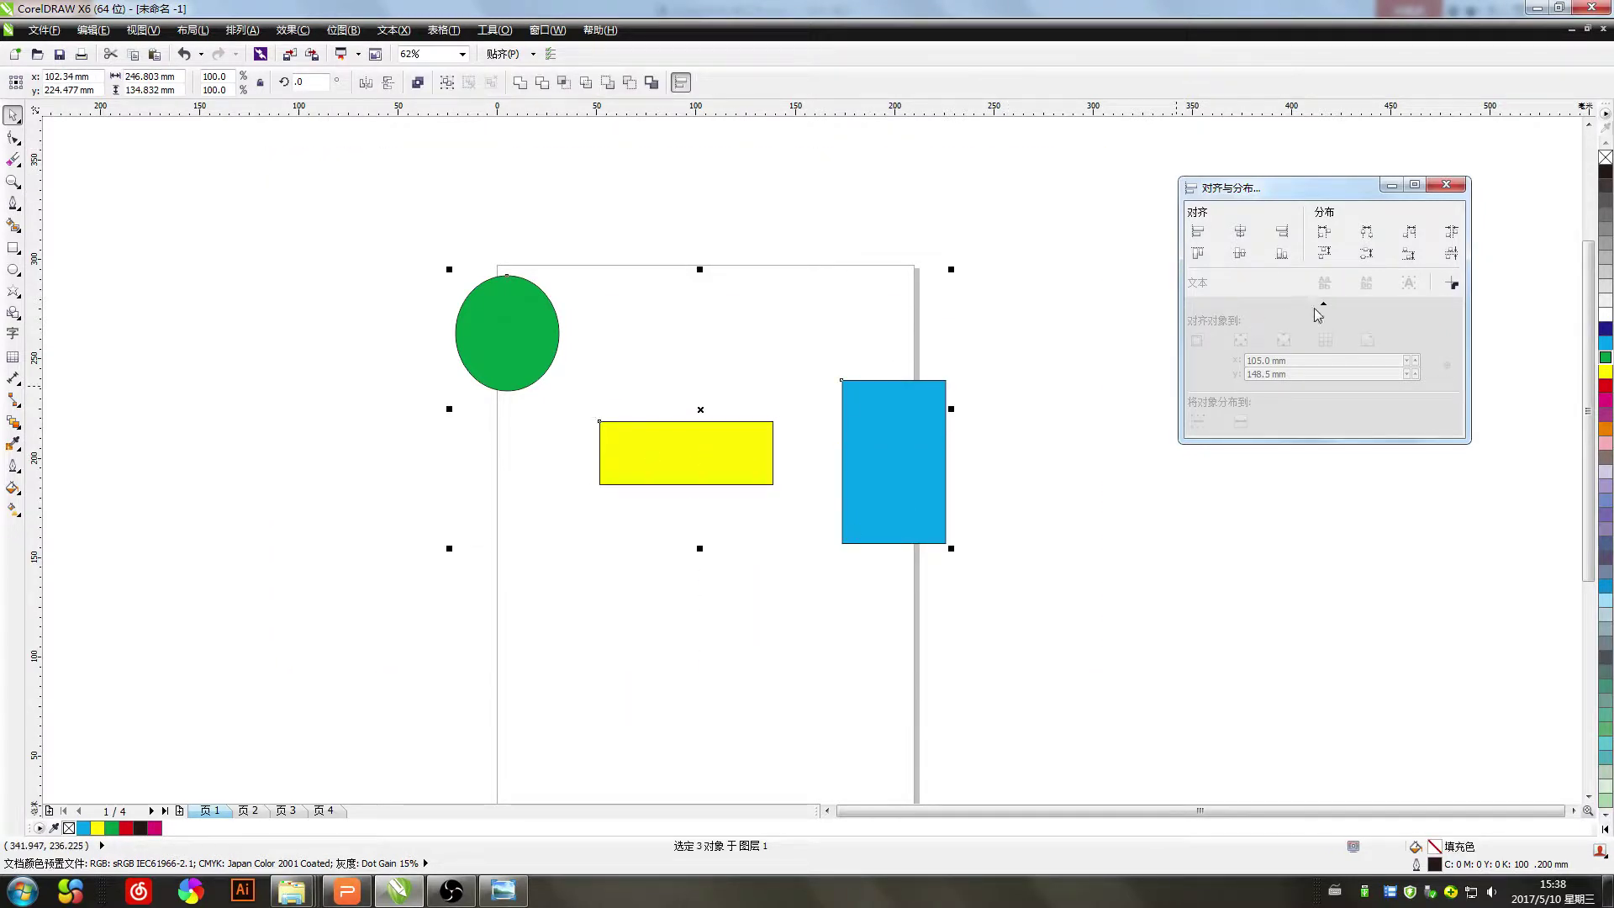
pyautogui.click(1198, 232)
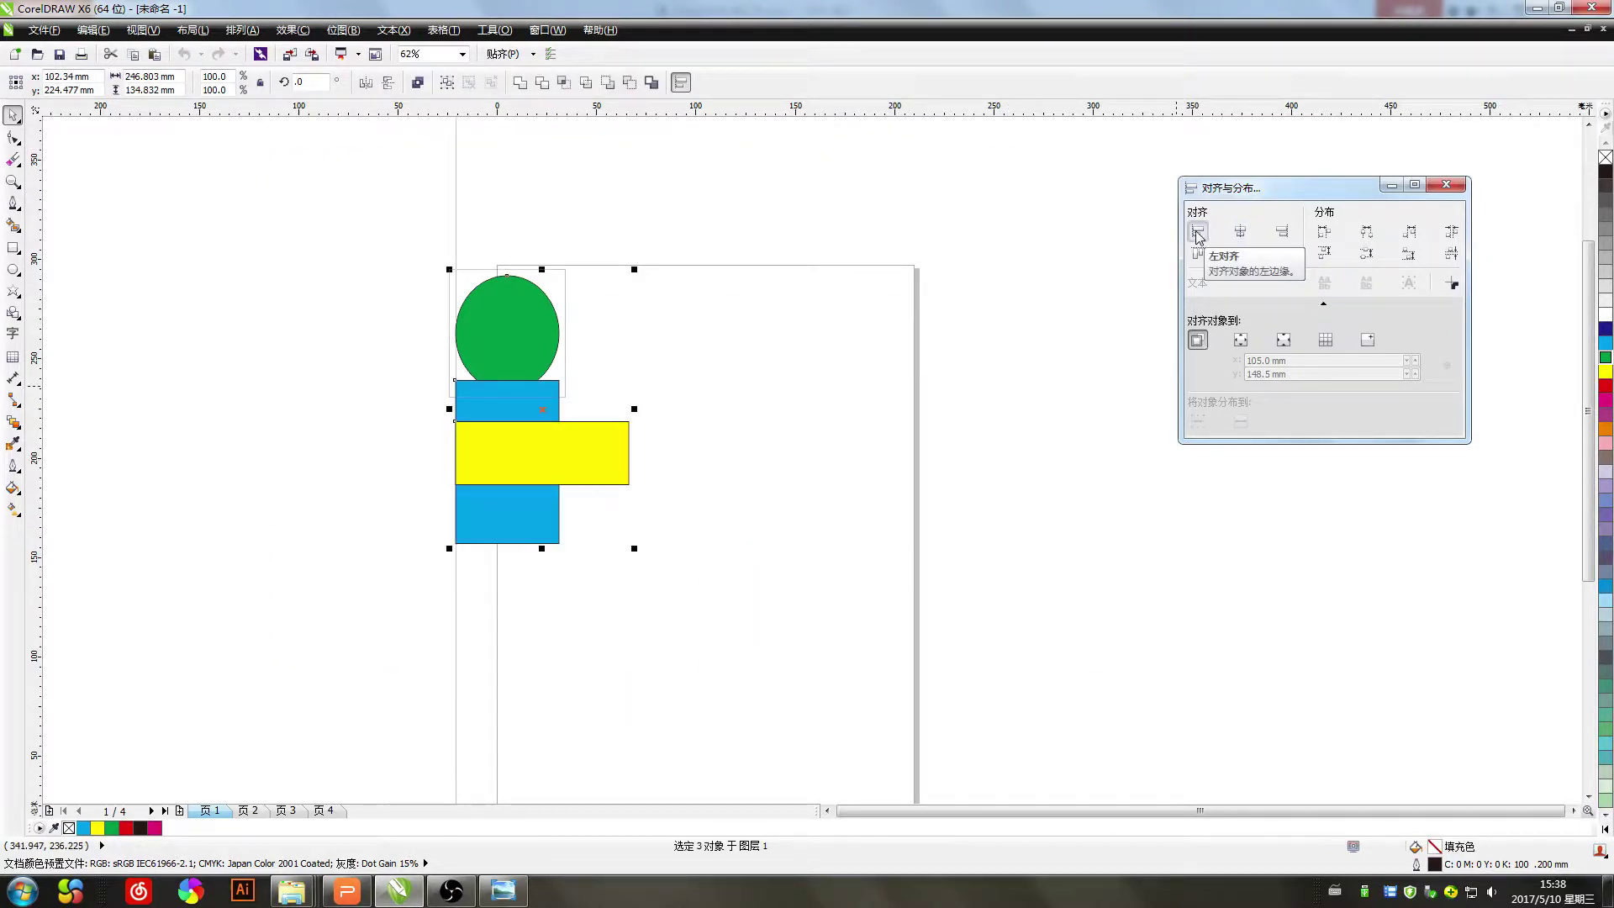
pyautogui.click(1195, 343)
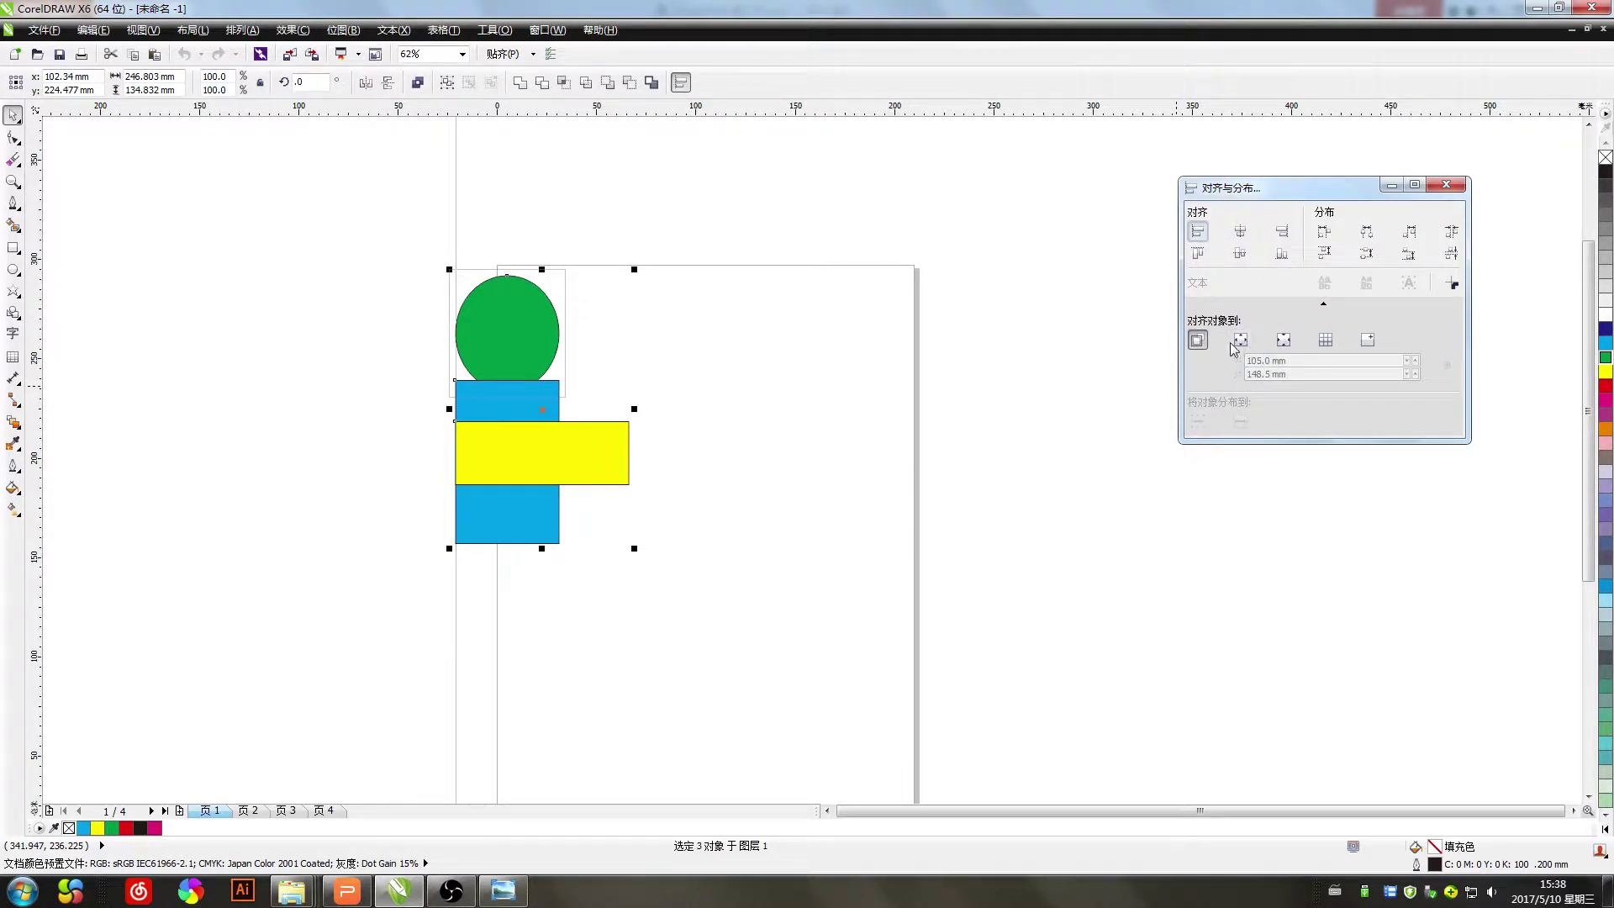
pyautogui.click(1241, 342)
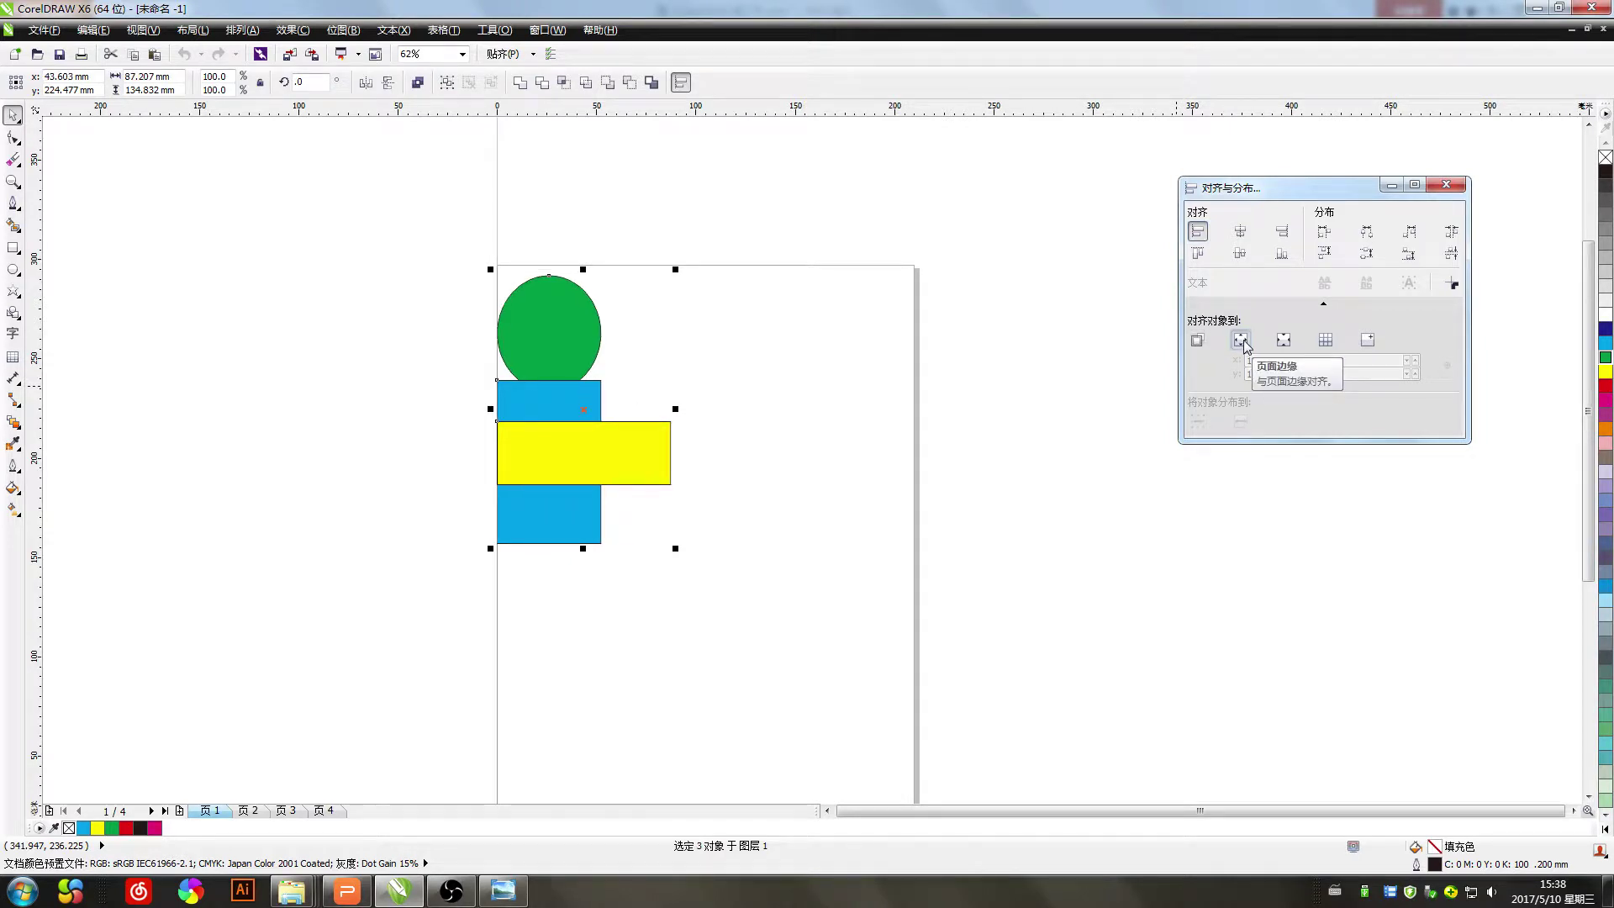
# Compare left alignment to active objects, page edge, page center and grid, finishing with a specified point at X 105.0 mm
pyautogui.click(1197, 339)
pyautogui.click(1241, 340)
pyautogui.click(1286, 341)
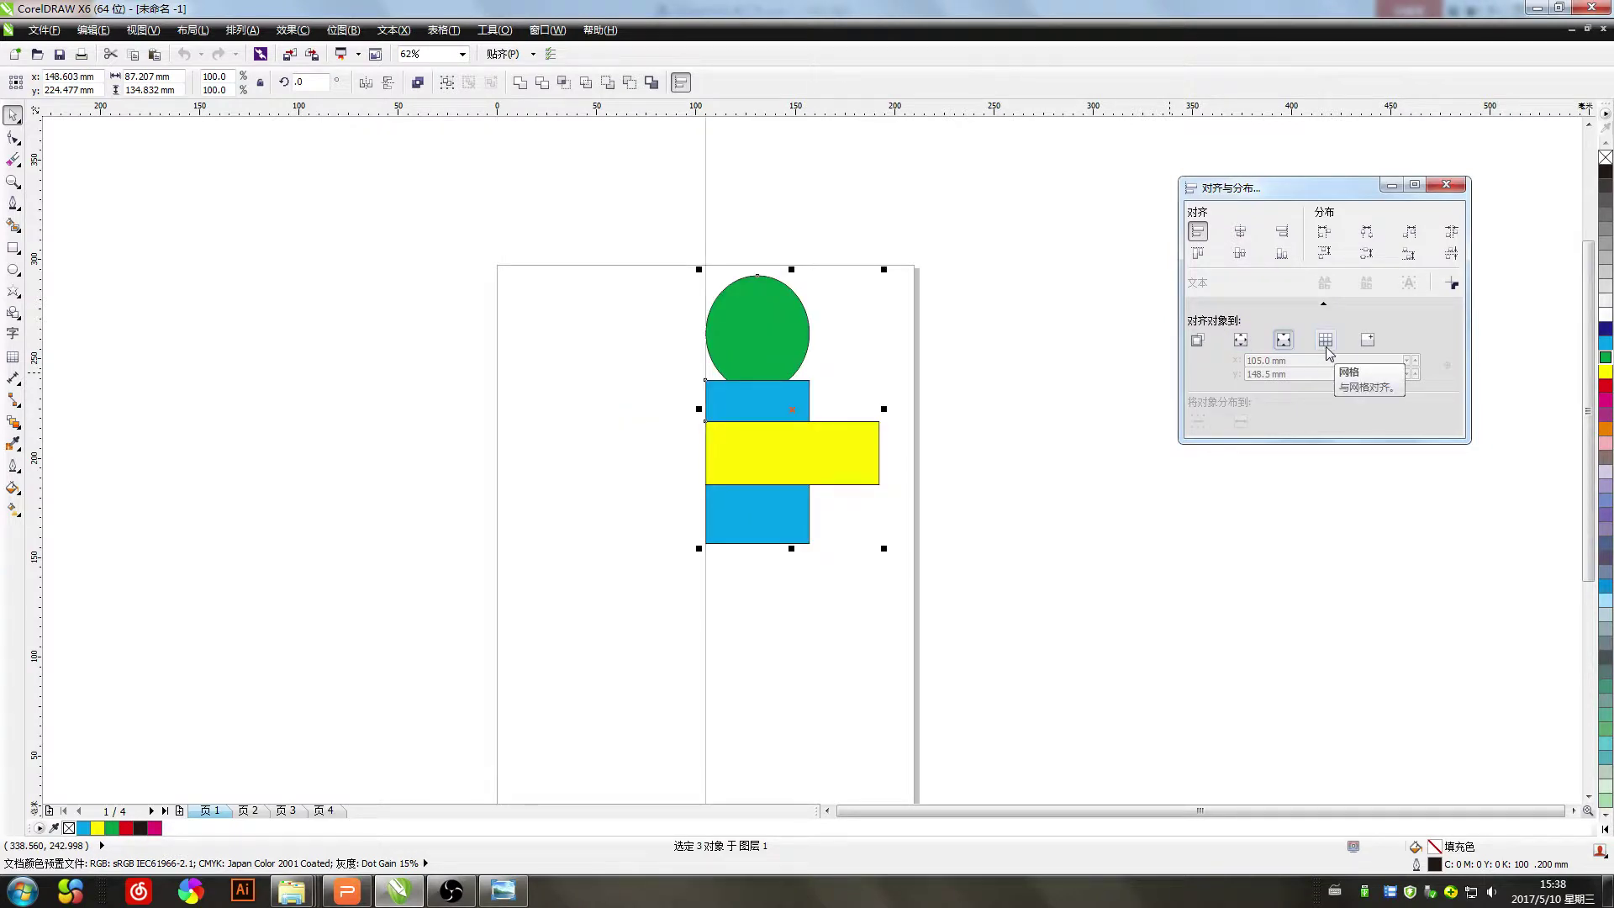
pyautogui.click(1326, 342)
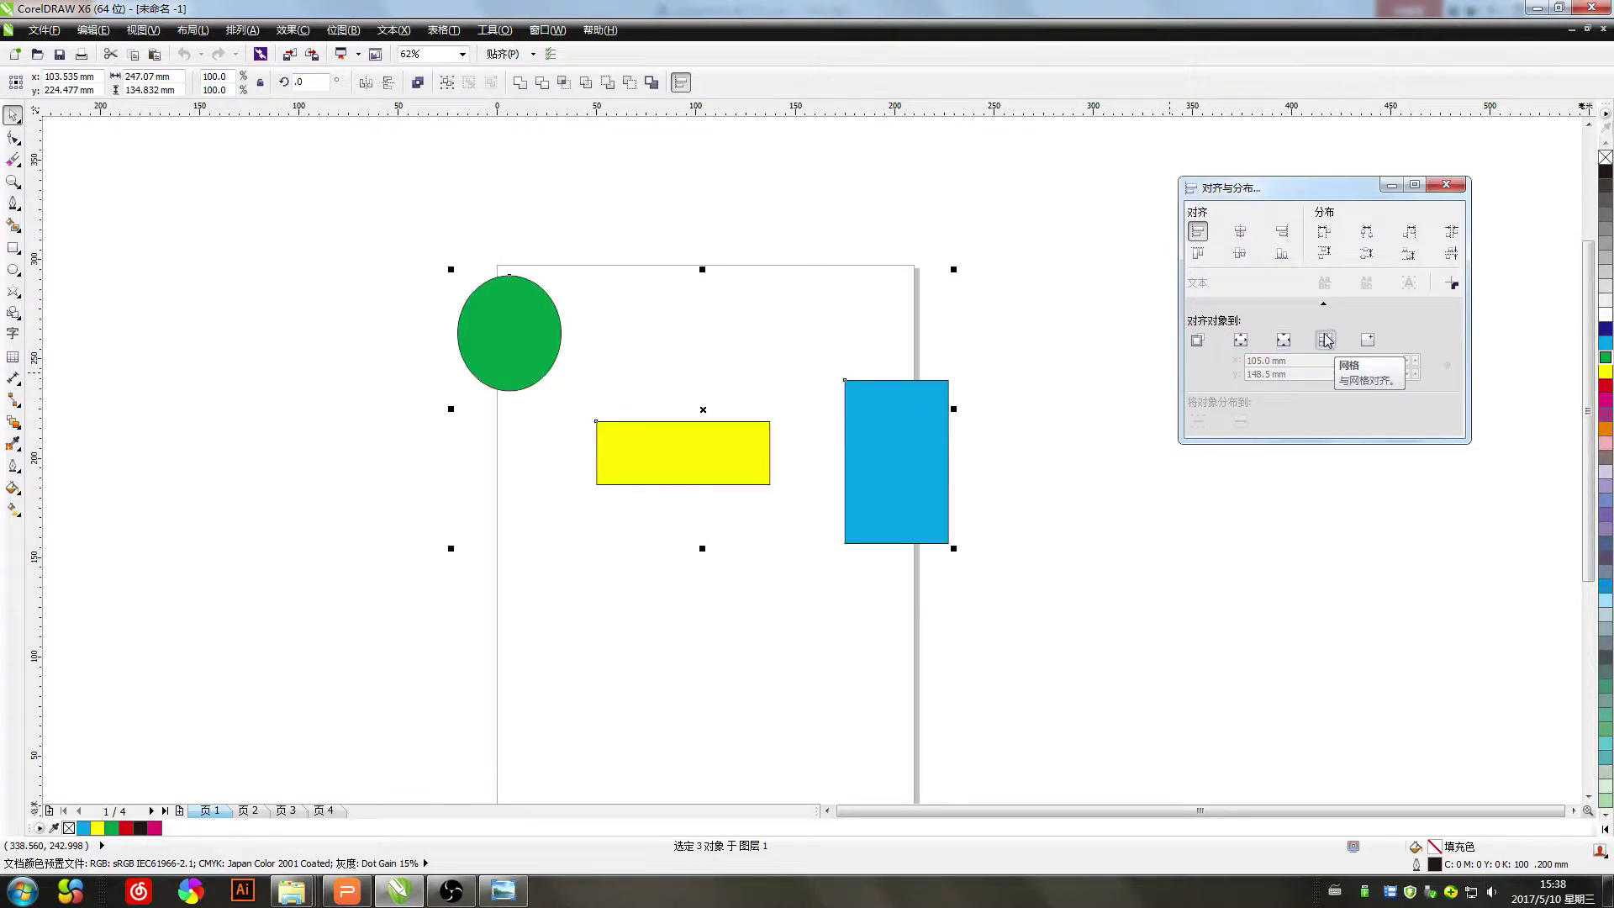
pyautogui.click(1367, 339)
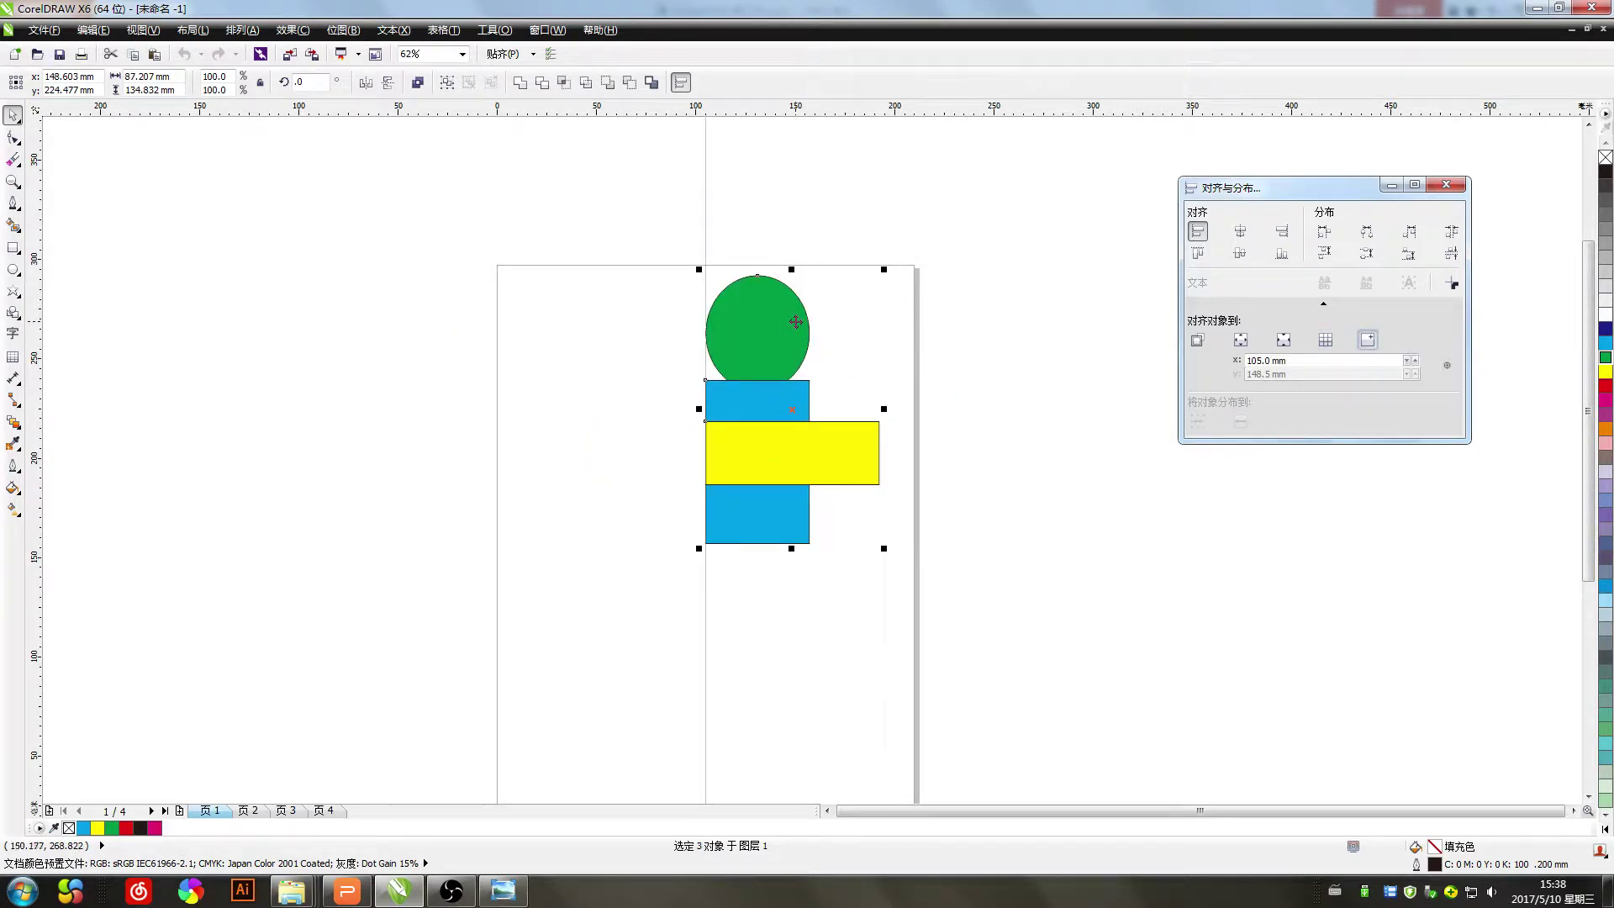
# Pull the shapes apart, with the yellow rectangle mid-page, the blue one on the page's right edge and the ellipse above, and select all three
pyautogui.click(840, 559)
pyautogui.moveTo(779, 479); pyautogui.dragTo(602, 609)
pyautogui.moveTo(730, 487); pyautogui.dragTo(970, 674)
pyautogui.moveTo(778, 386); pyautogui.dragTo(711, 449)
pyautogui.moveTo(705, 563); pyautogui.dragTo(736, 480)
pyautogui.moveTo(1019, 615); pyautogui.dragTo(915, 479)
pyautogui.moveTo(724, 411); pyautogui.dragTo(827, 365)
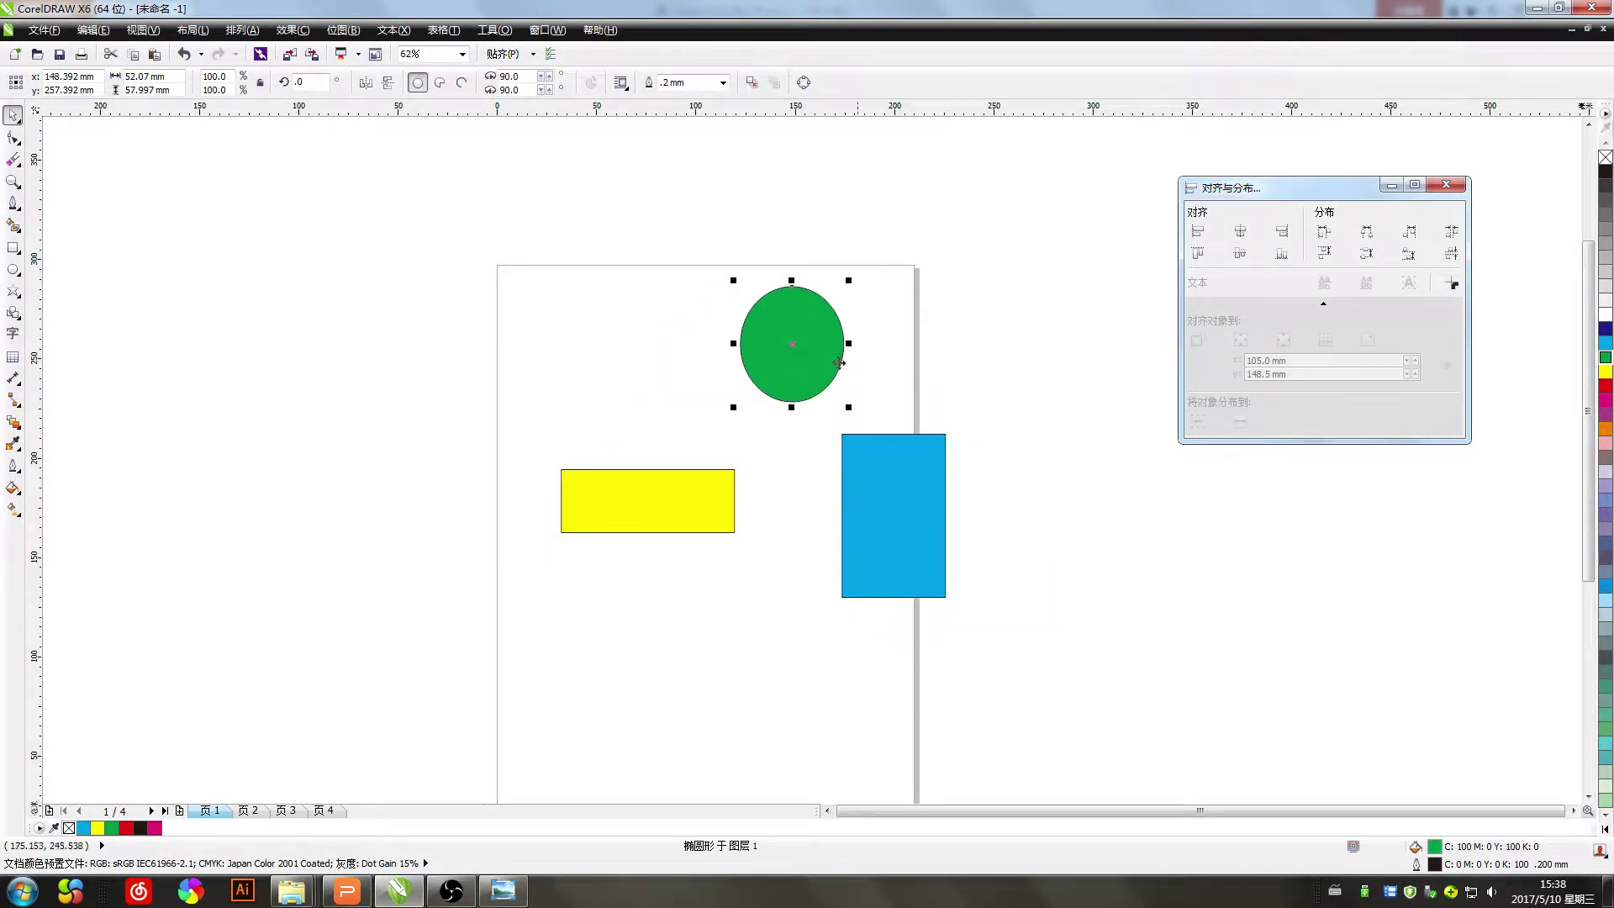
pyautogui.moveTo(1039, 693); pyautogui.dragTo(358, 202)
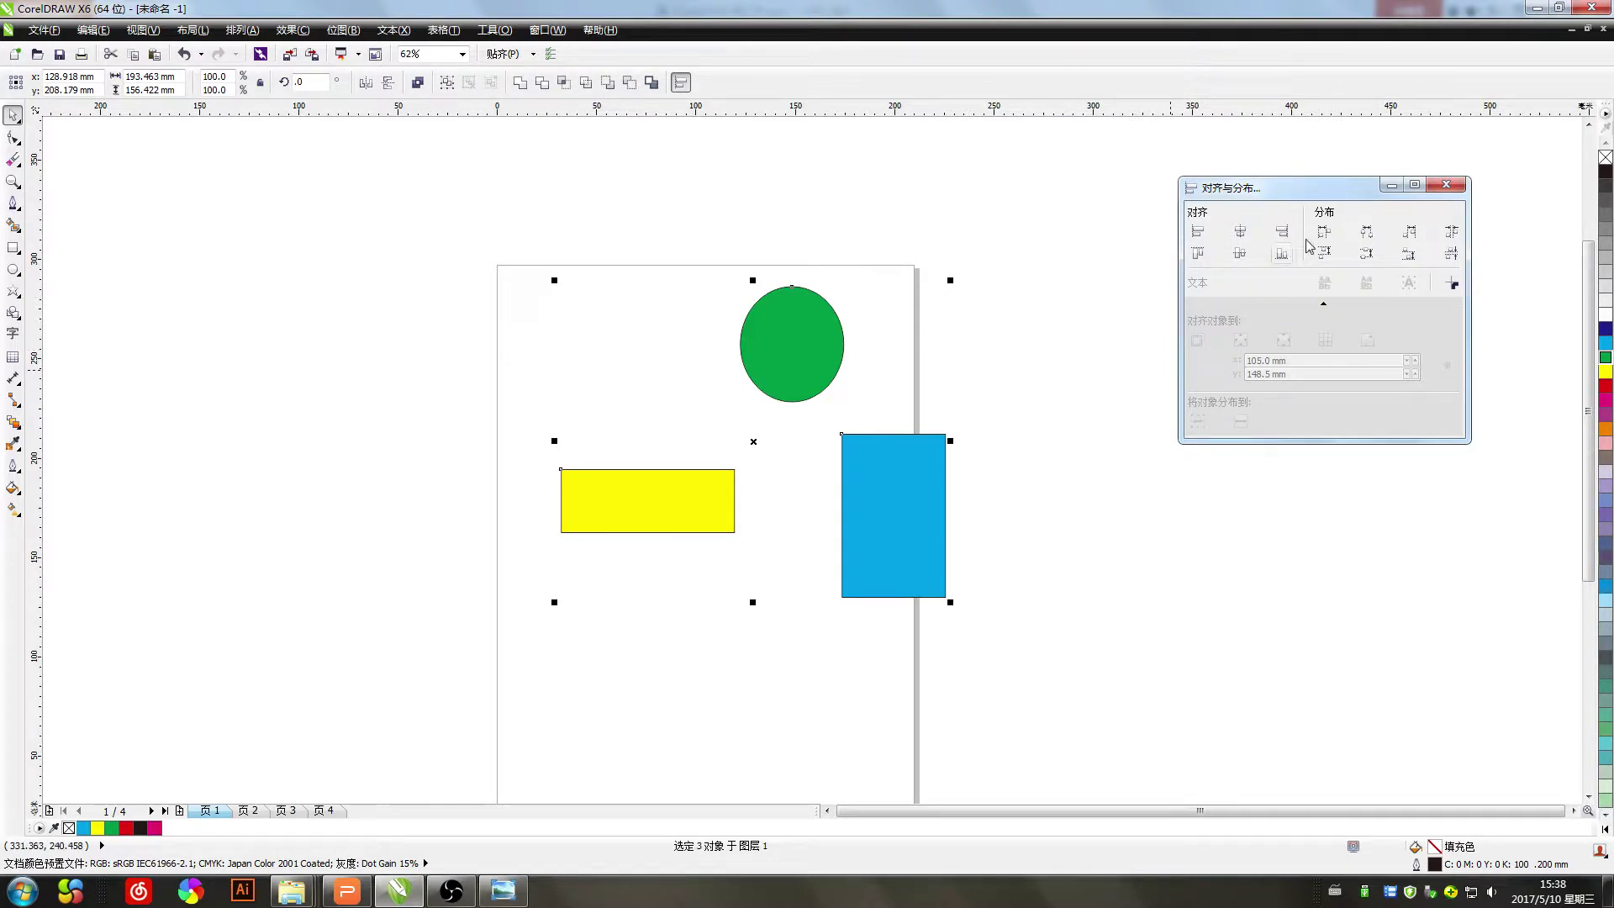
# Move the yellow rectangle across the page's left edge and the ellipse between the rectangles, then distribute all three by left edges
pyautogui.click(1107, 504)
pyautogui.moveTo(678, 474); pyautogui.dragTo(472, 433)
pyautogui.moveTo(807, 358); pyautogui.dragTo(670, 448)
pyautogui.moveTo(1063, 687); pyautogui.dragTo(203, 282)
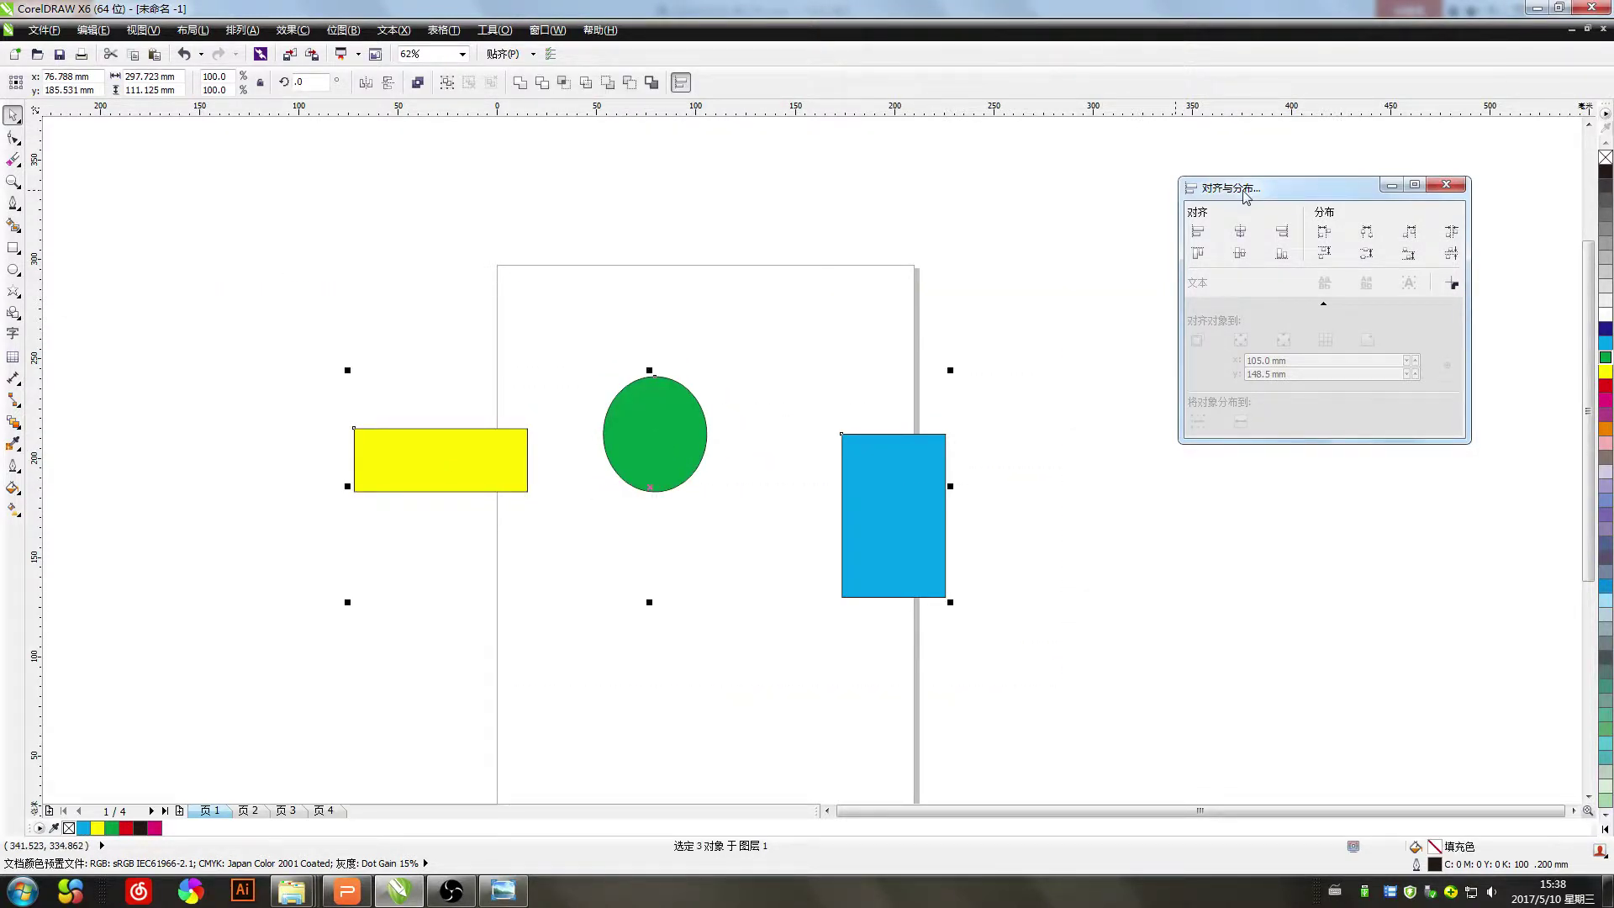
pyautogui.click(1324, 234)
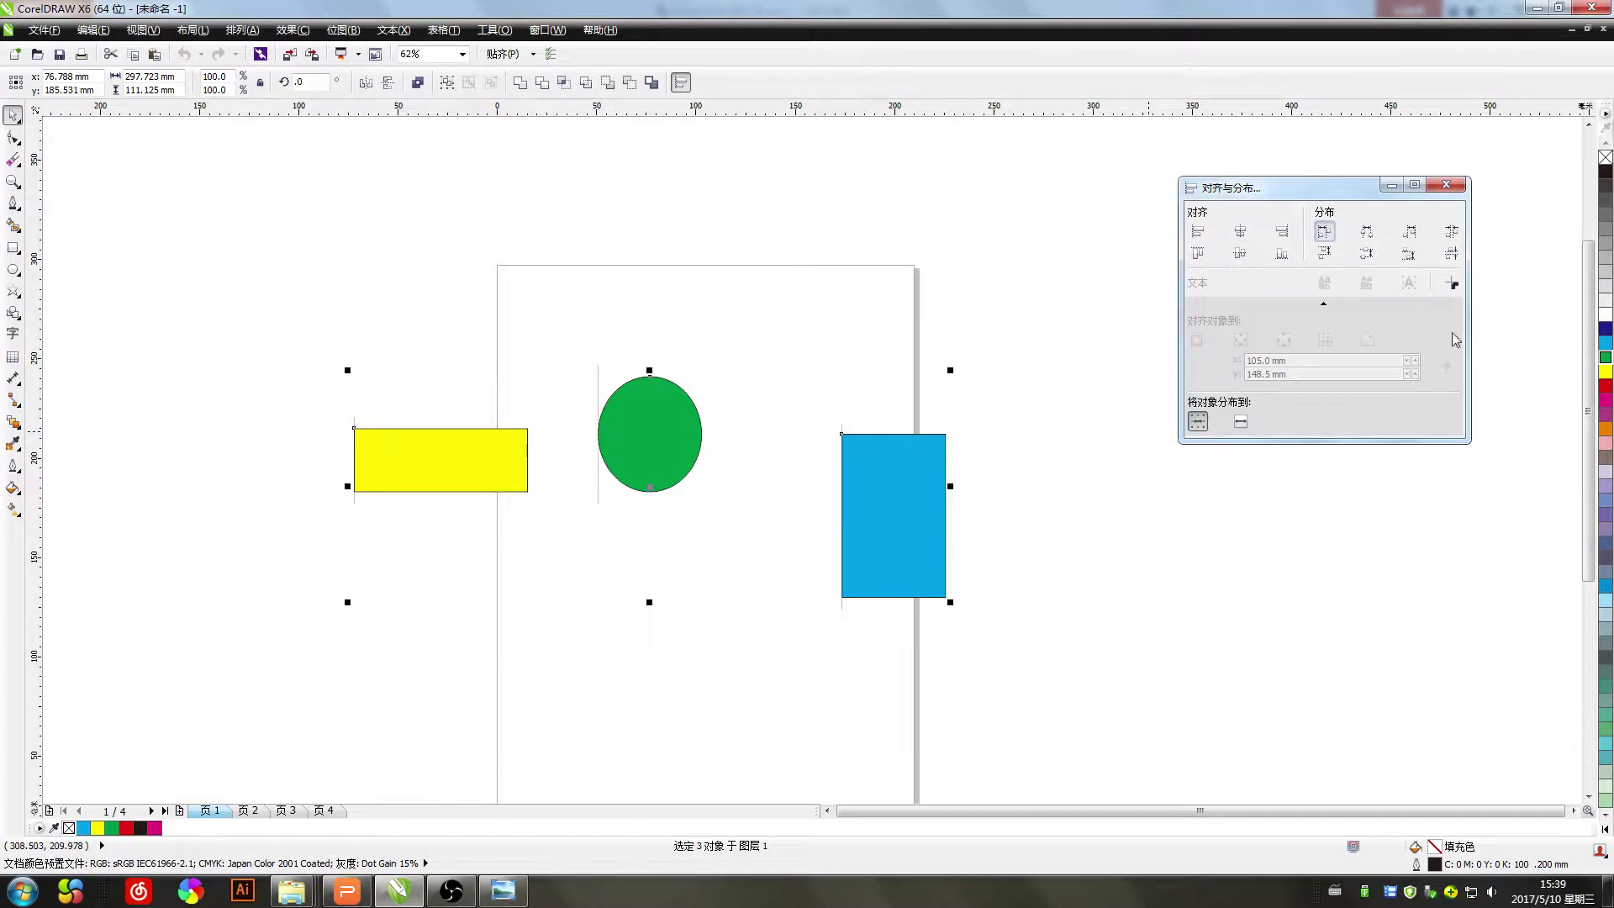
# Move the blue rectangle farther right off the page, try distributing the three shapes by right edges, and undo that distribution
pyautogui.click(1081, 552)
pyautogui.moveTo(900, 542); pyautogui.dragTo(1121, 572)
pyautogui.moveTo(1297, 700); pyautogui.dragTo(265, 316)
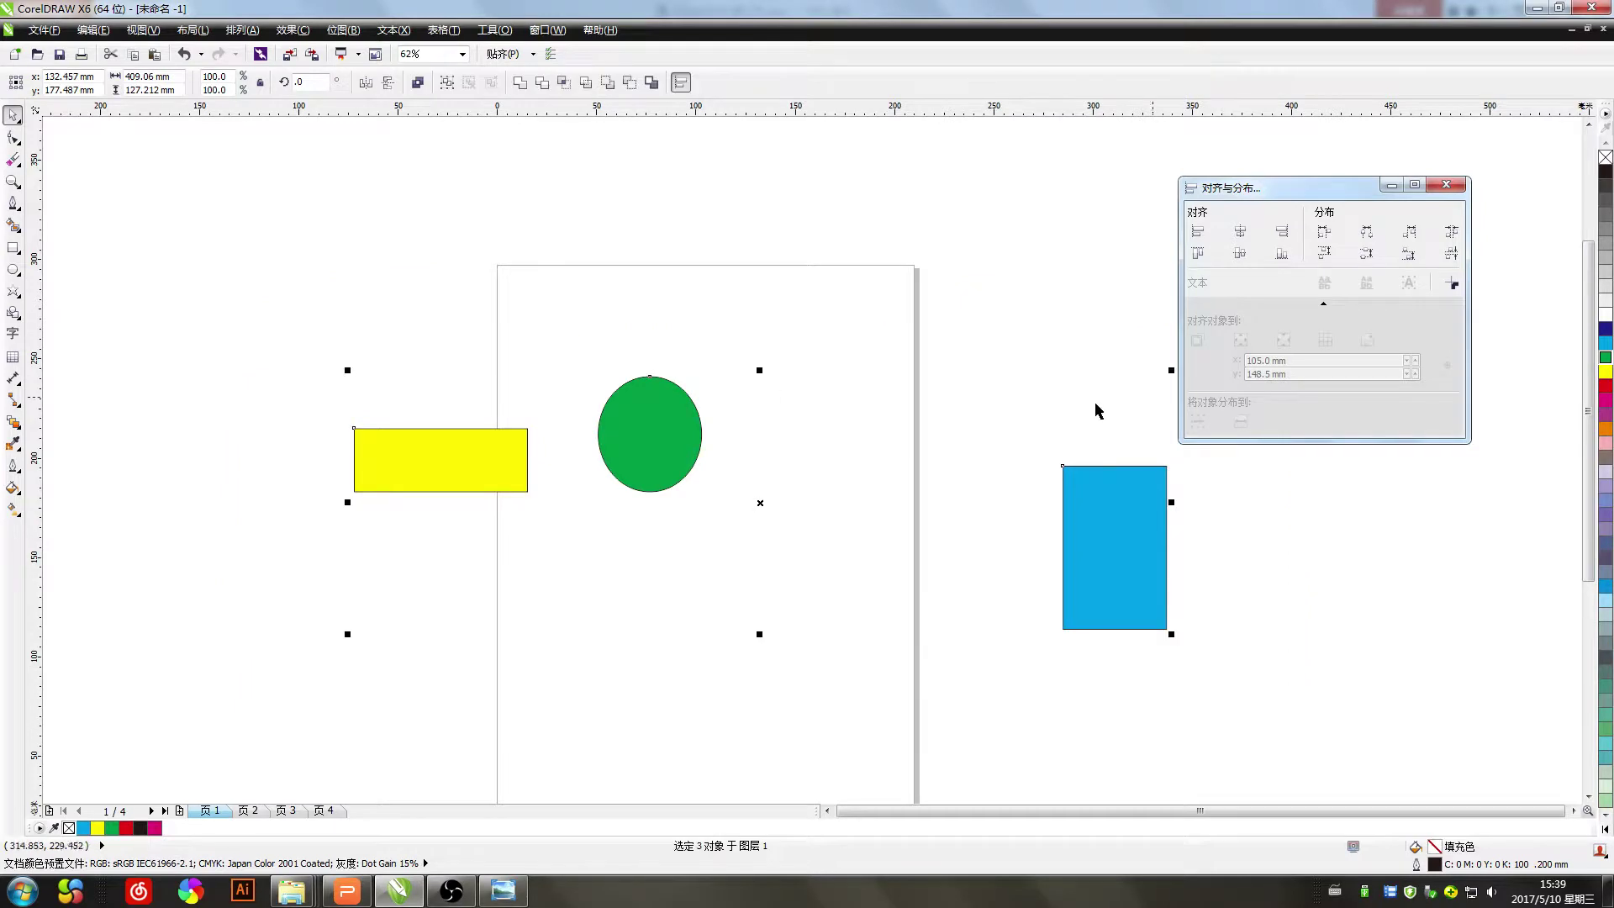
pyautogui.click(1413, 239)
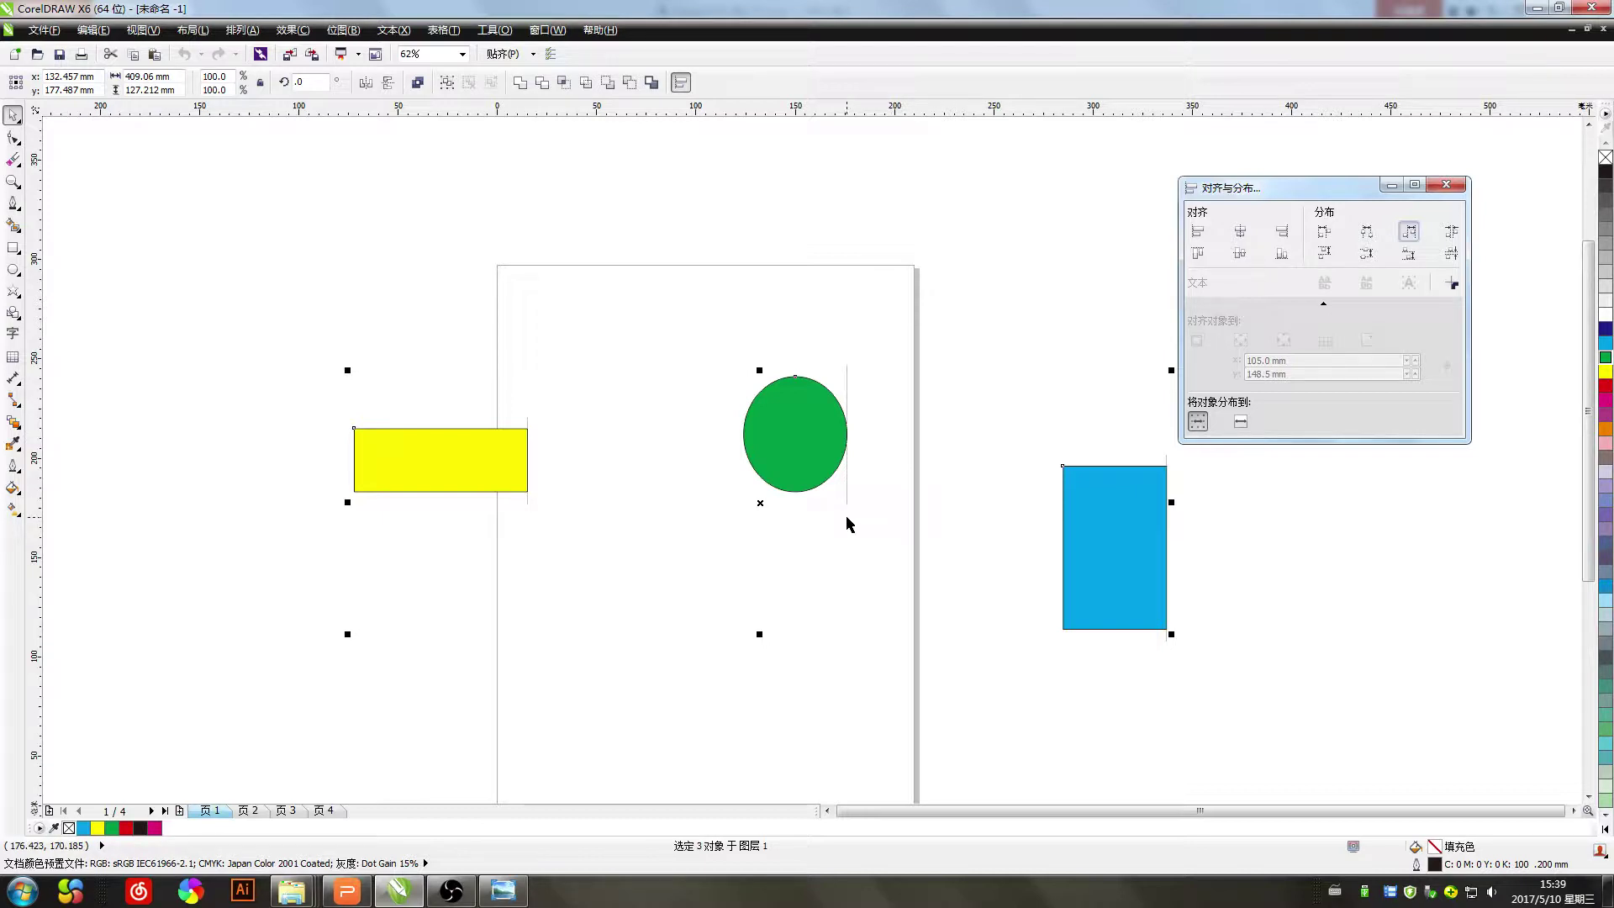
pyautogui.hotkey('ctrl', 'z')
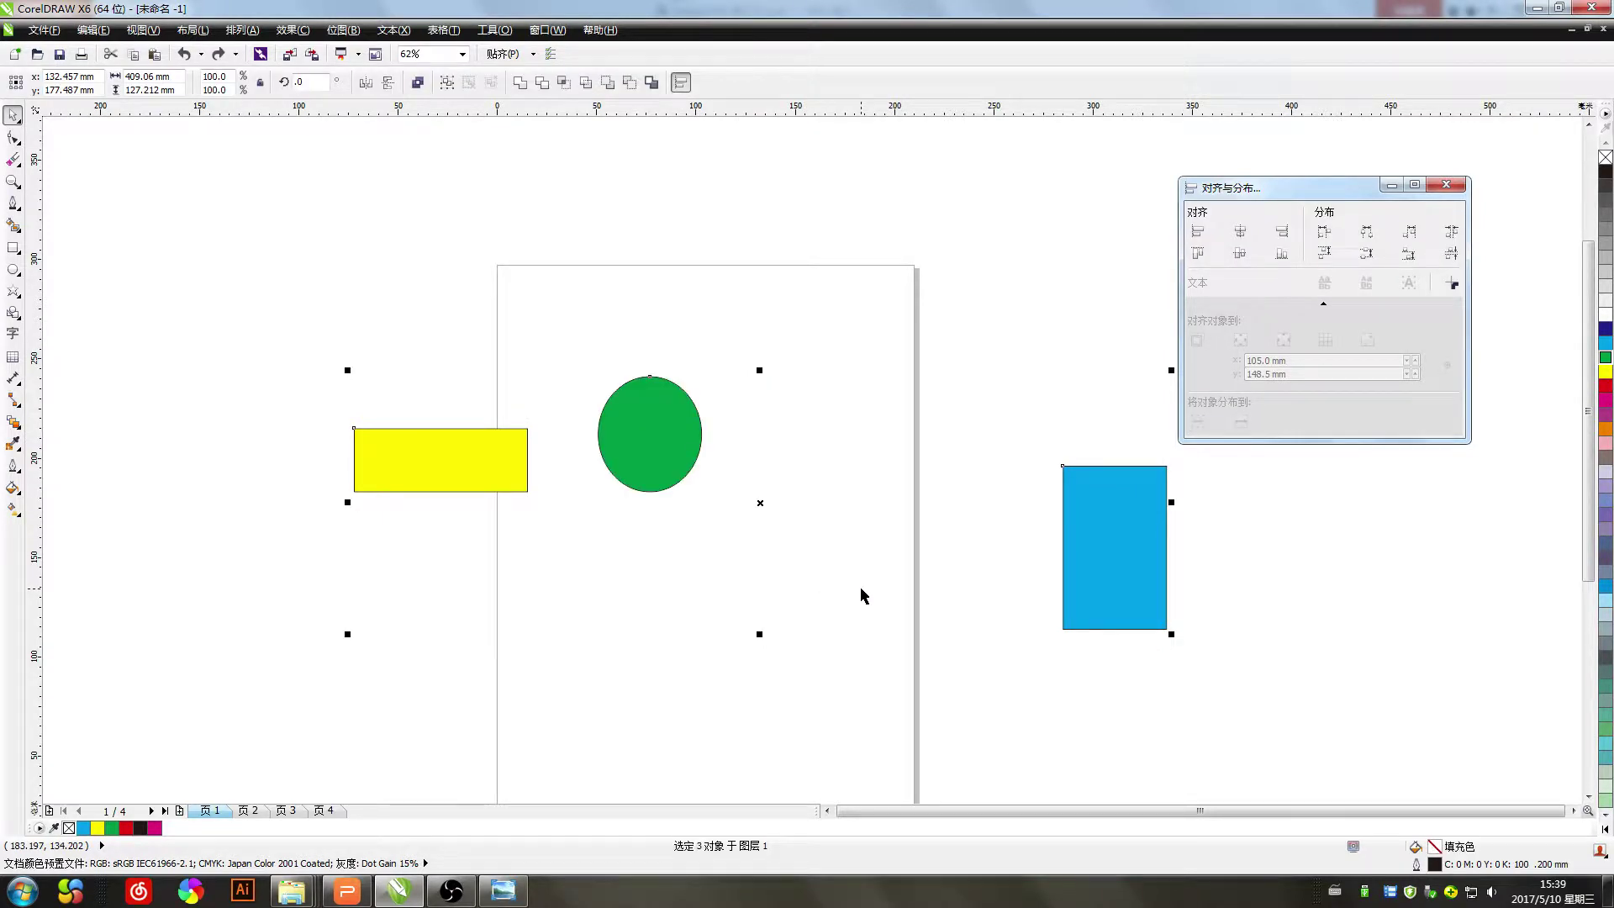
# Try distributing the ellipse and both rectangles by their top edges, and undo that distribution
pyautogui.click(1221, 794)
pyautogui.moveTo(1283, 744); pyautogui.dragTo(241, 256)
pyautogui.click(1325, 254)
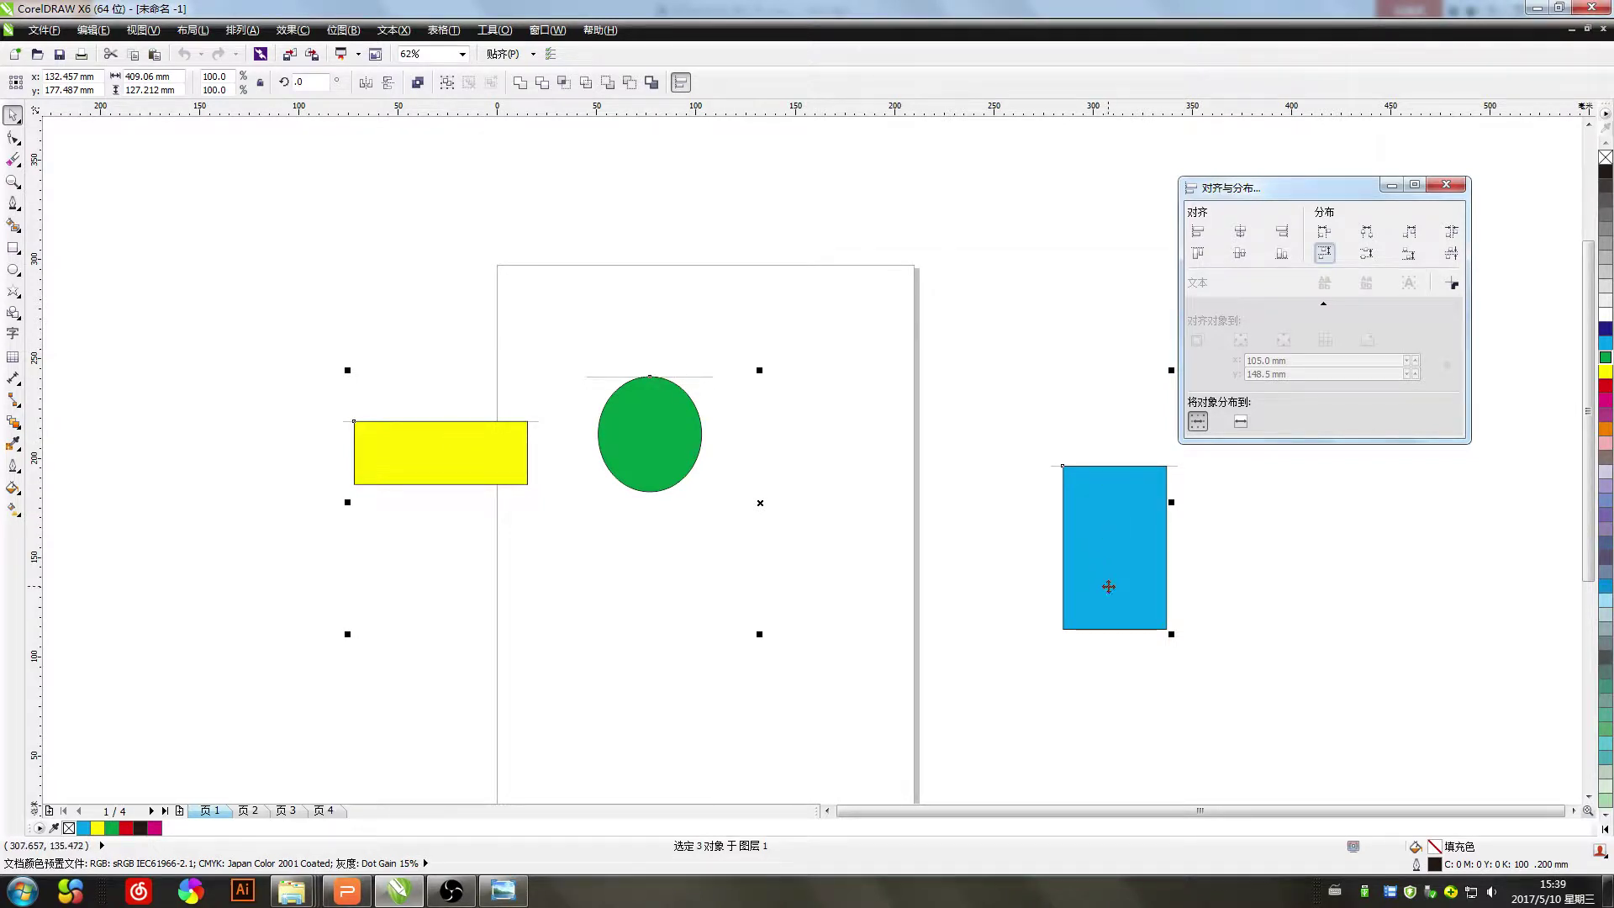
pyautogui.click(890, 630)
pyautogui.hotkey('ctrl', 'z')
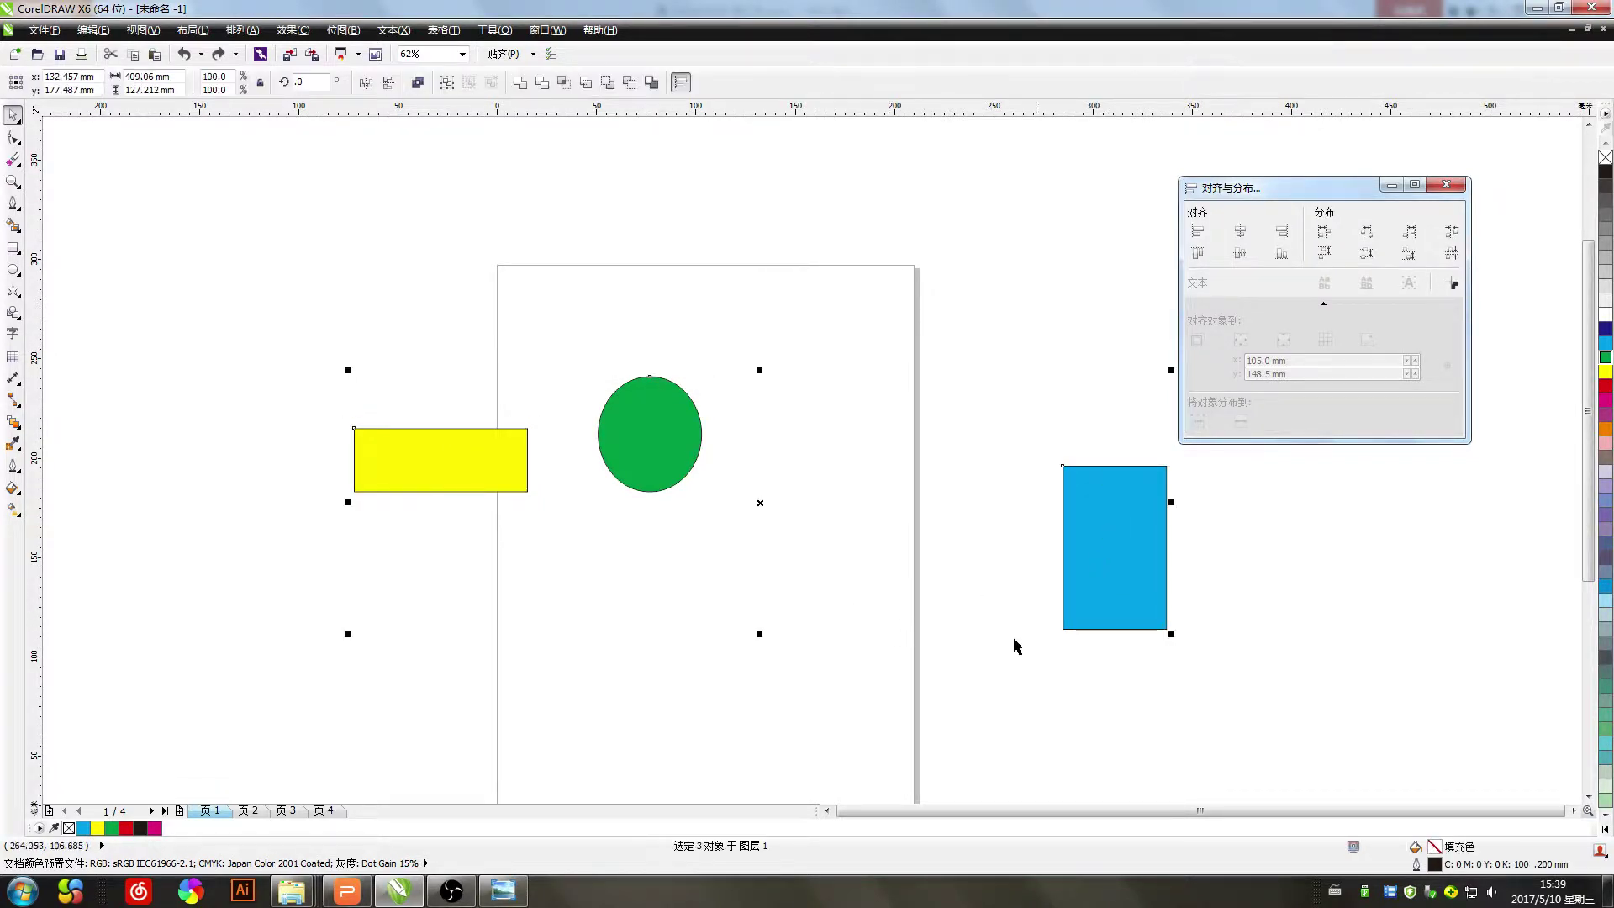
# Move the ellipse to the page's top edge and the rectangles lower across its sides, then distribute all three by horizontal centers
pyautogui.press('Escape')
pyautogui.moveTo(647, 478); pyautogui.dragTo(674, 342)
pyautogui.moveTo(489, 452); pyautogui.dragTo(610, 492)
pyautogui.moveTo(1102, 565); pyautogui.dragTo(916, 591)
pyautogui.moveTo(639, 517); pyautogui.dragTo(579, 496)
pyautogui.moveTo(1120, 721)
pyautogui.mouseDown()
pyautogui.moveTo(774, 592)
pyautogui.moveTo(311, 204)
pyautogui.mouseUp()
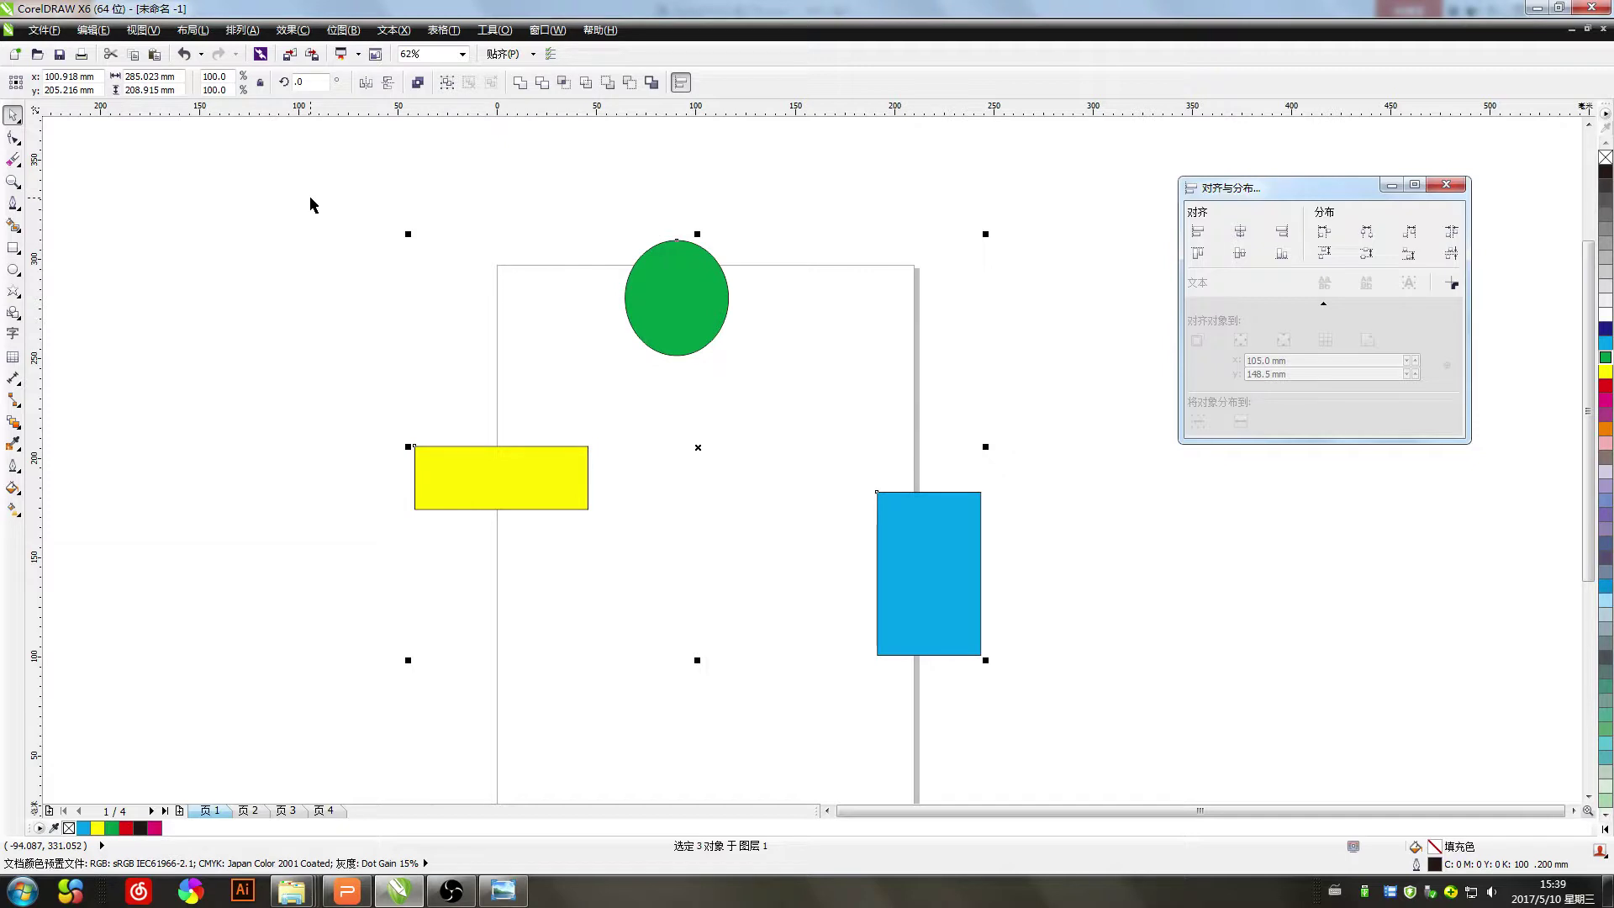
pyautogui.click(1366, 243)
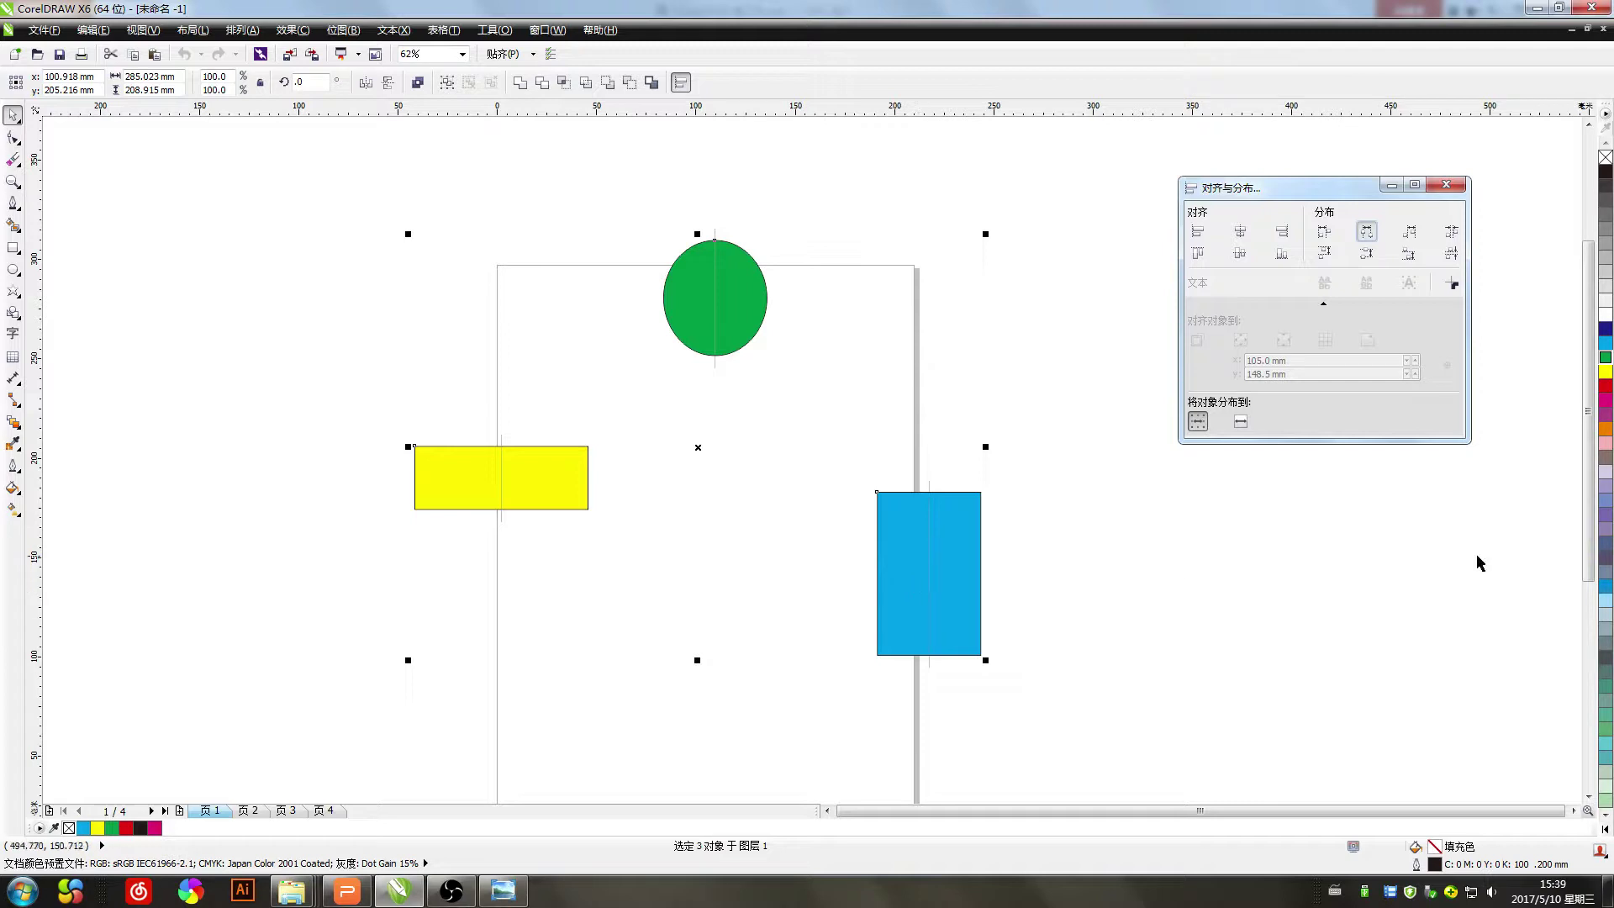
# Rearrange the shapes with the ellipse lowest between the two rectangles, then space all three evenly both vertically and horizontally
pyautogui.click(1214, 616)
pyautogui.moveTo(907, 617); pyautogui.dragTo(1060, 583)
pyautogui.moveTo(692, 305); pyautogui.dragTo(740, 488)
pyautogui.moveTo(547, 487); pyautogui.dragTo(577, 375)
pyautogui.moveTo(803, 497); pyautogui.dragTo(768, 566)
pyautogui.moveTo(1112, 580); pyautogui.dragTo(1058, 547)
pyautogui.moveTo(1155, 697); pyautogui.dragTo(278, 267)
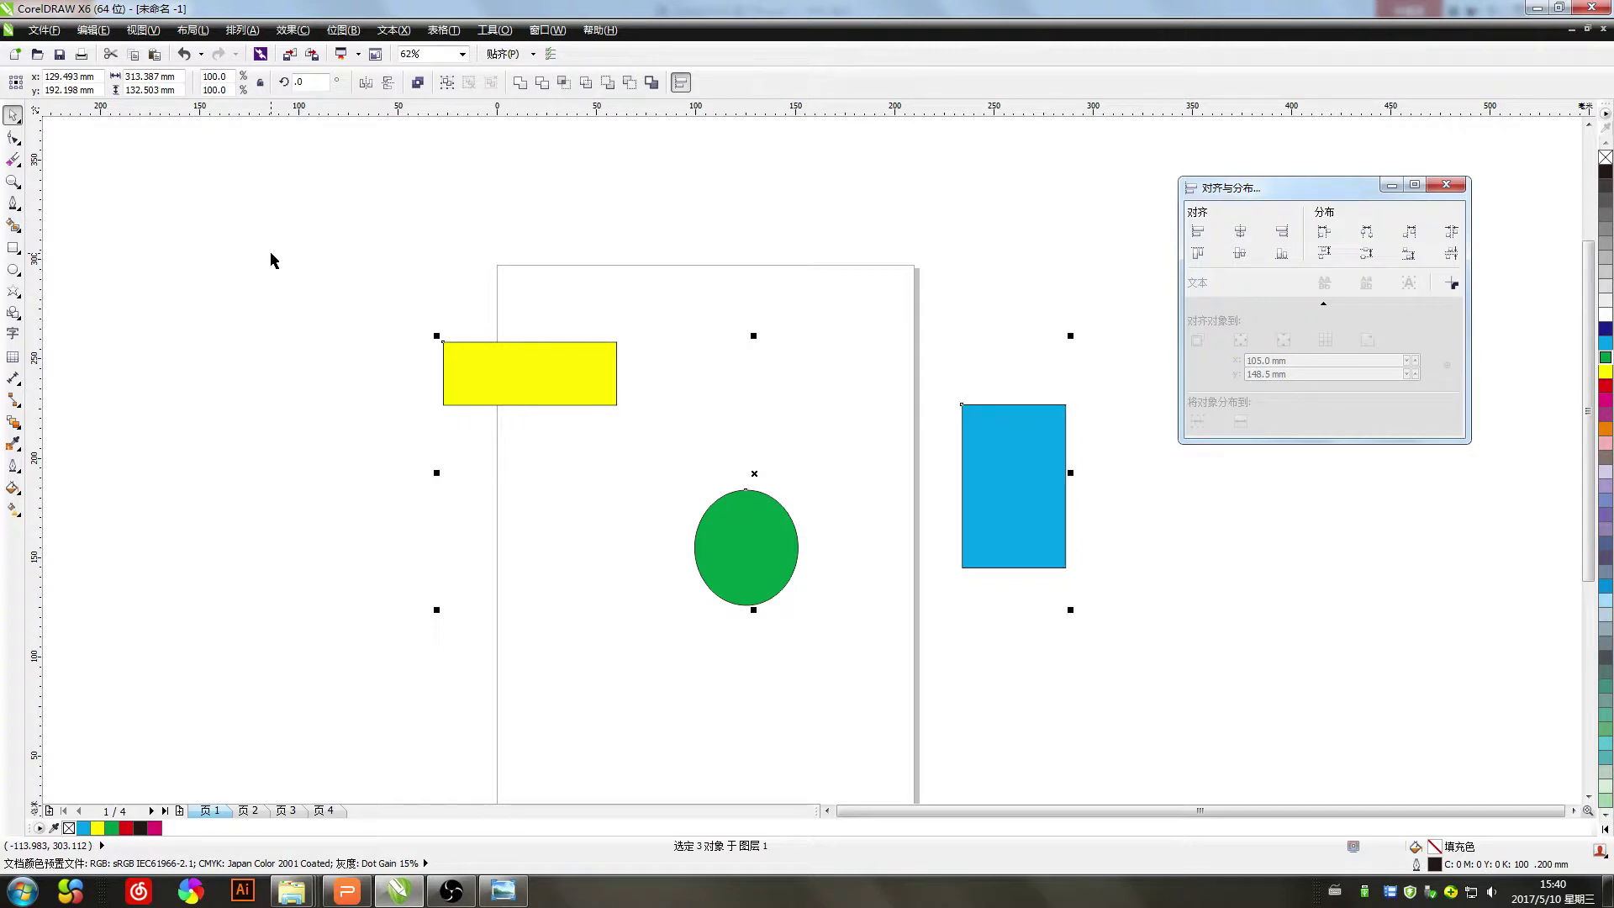
pyautogui.click(1452, 254)
pyautogui.click(1452, 232)
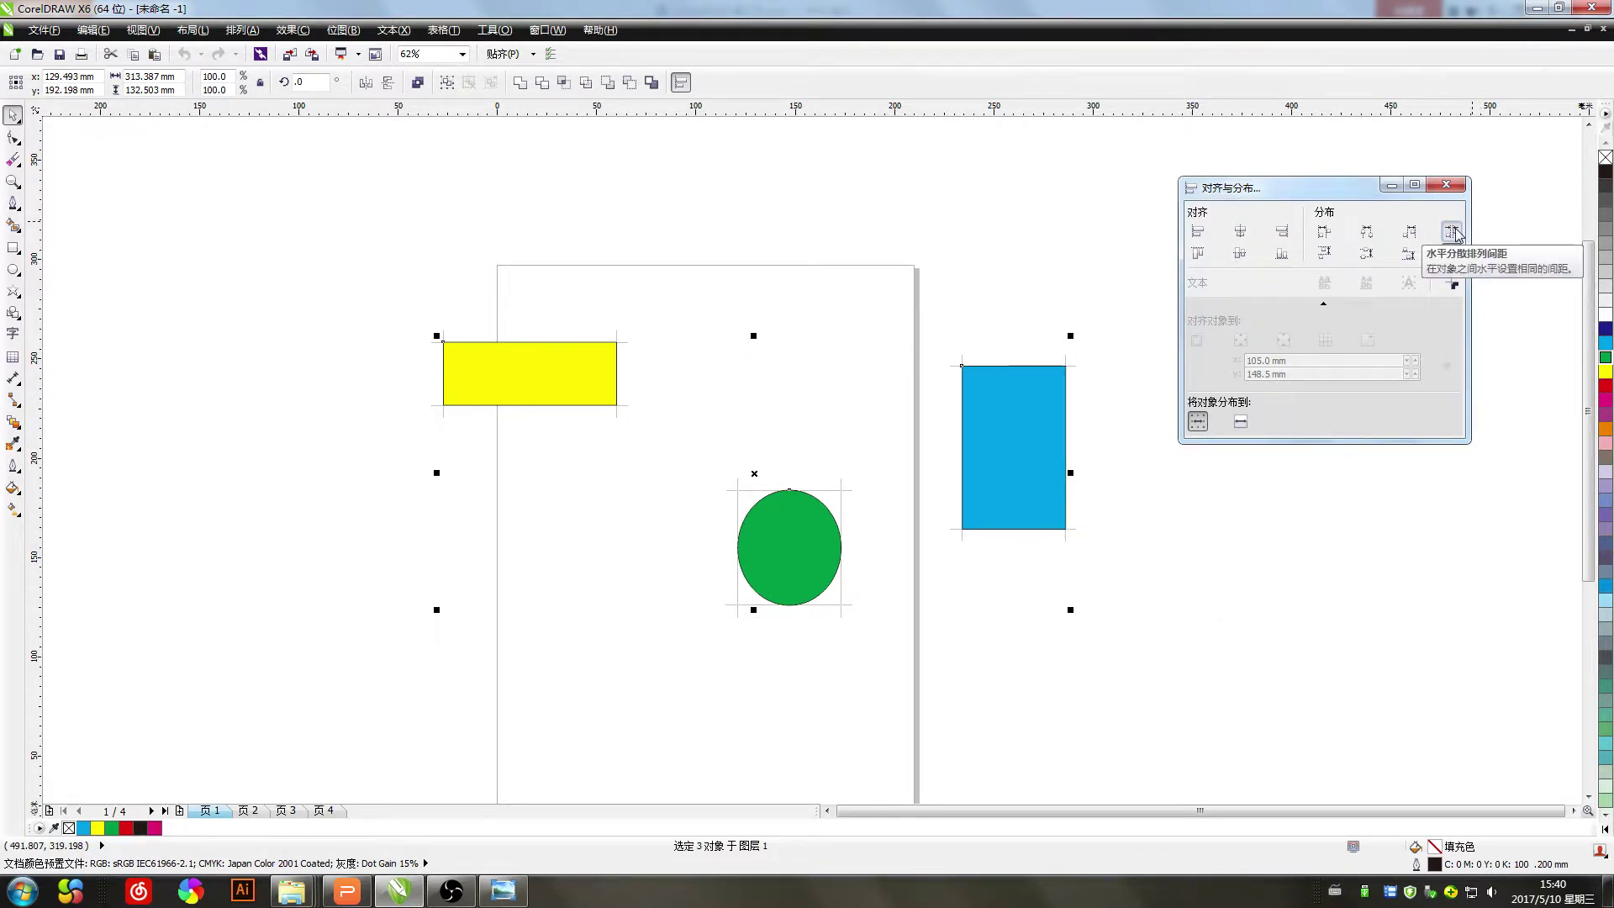
# Move the three shapes into a row above the page, ellipse in the middle, and give them equal horizontal spacing
pyautogui.click(1157, 688)
pyautogui.scroll(-2, 833, 558)
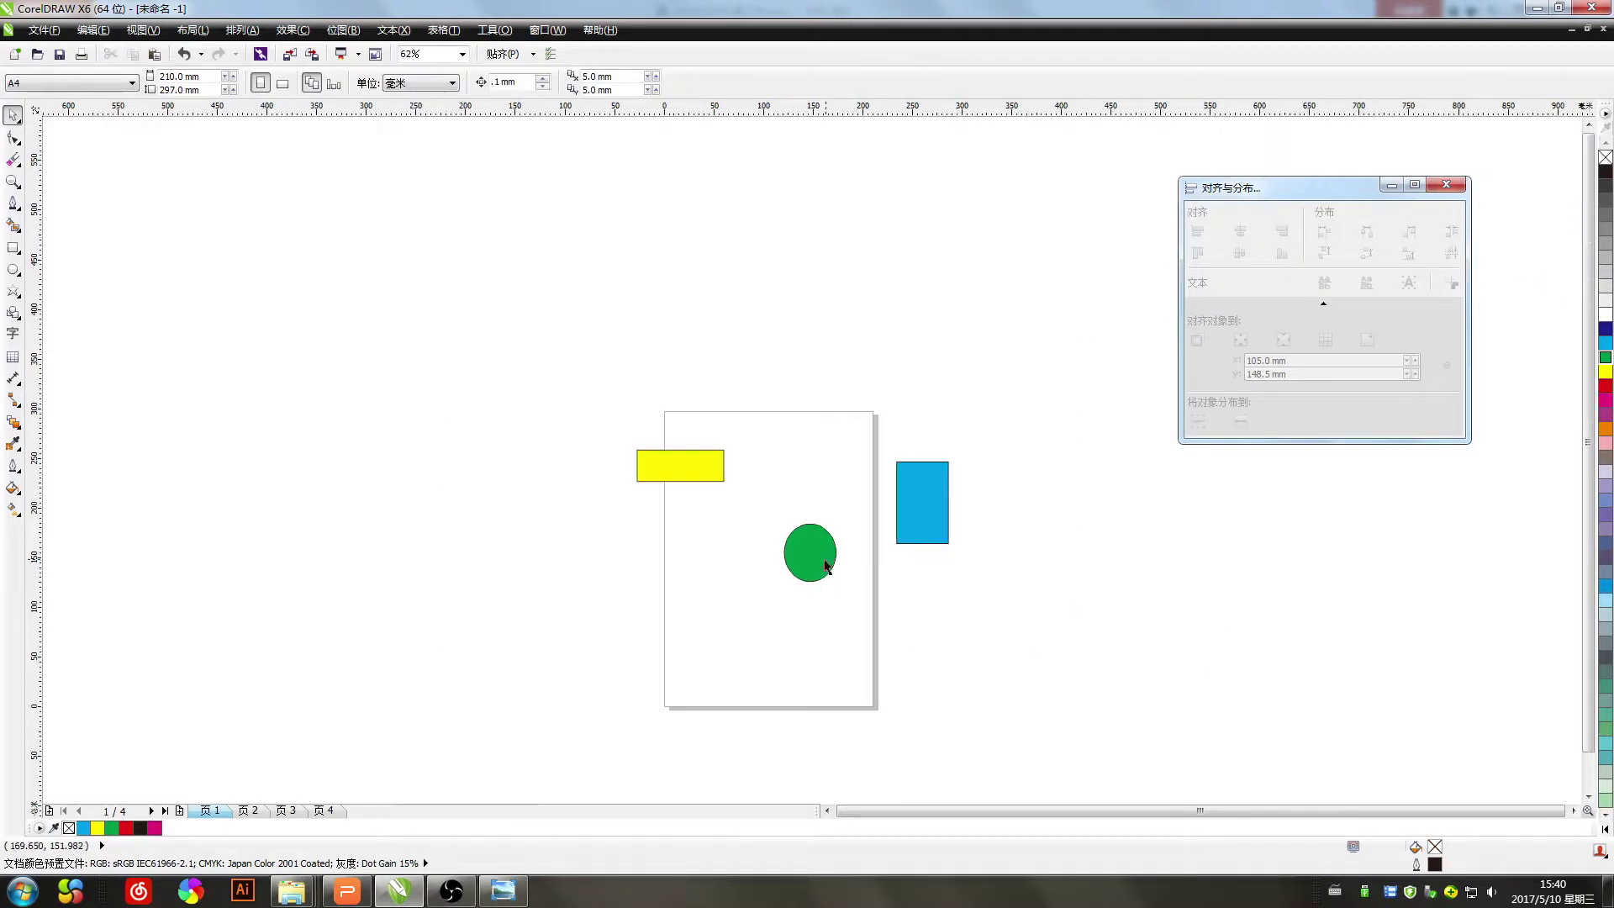
pyautogui.moveTo(639, 462); pyautogui.dragTo(577, 381)
pyautogui.moveTo(827, 553); pyautogui.dragTo(756, 356)
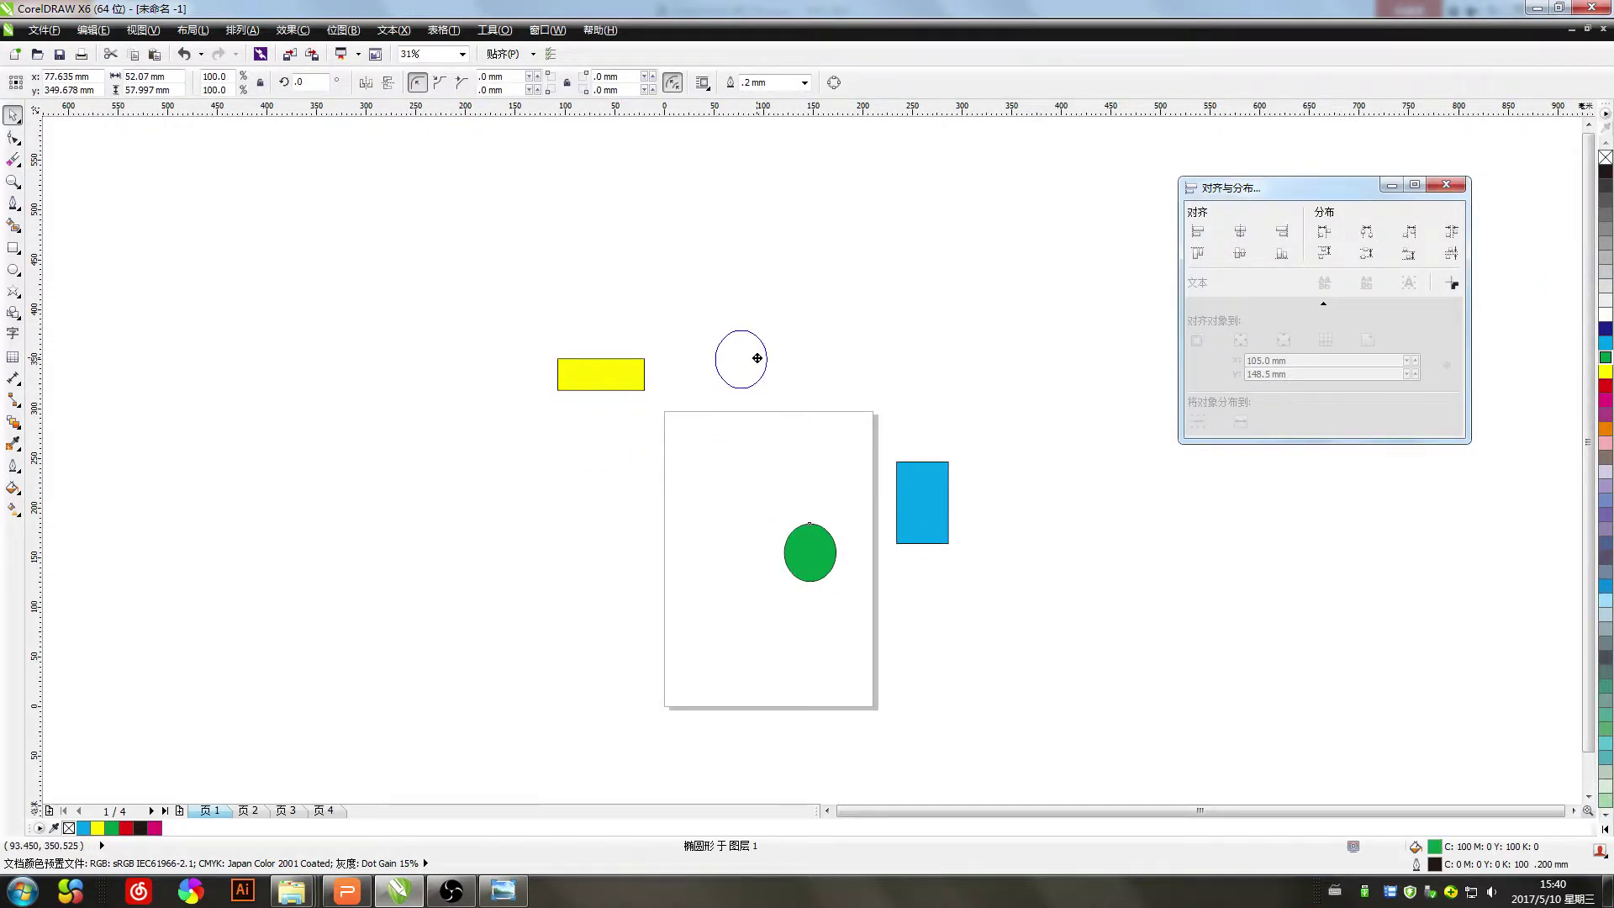
pyautogui.moveTo(925, 505); pyautogui.dragTo(931, 335)
pyautogui.moveTo(993, 459); pyautogui.dragTo(360, 208)
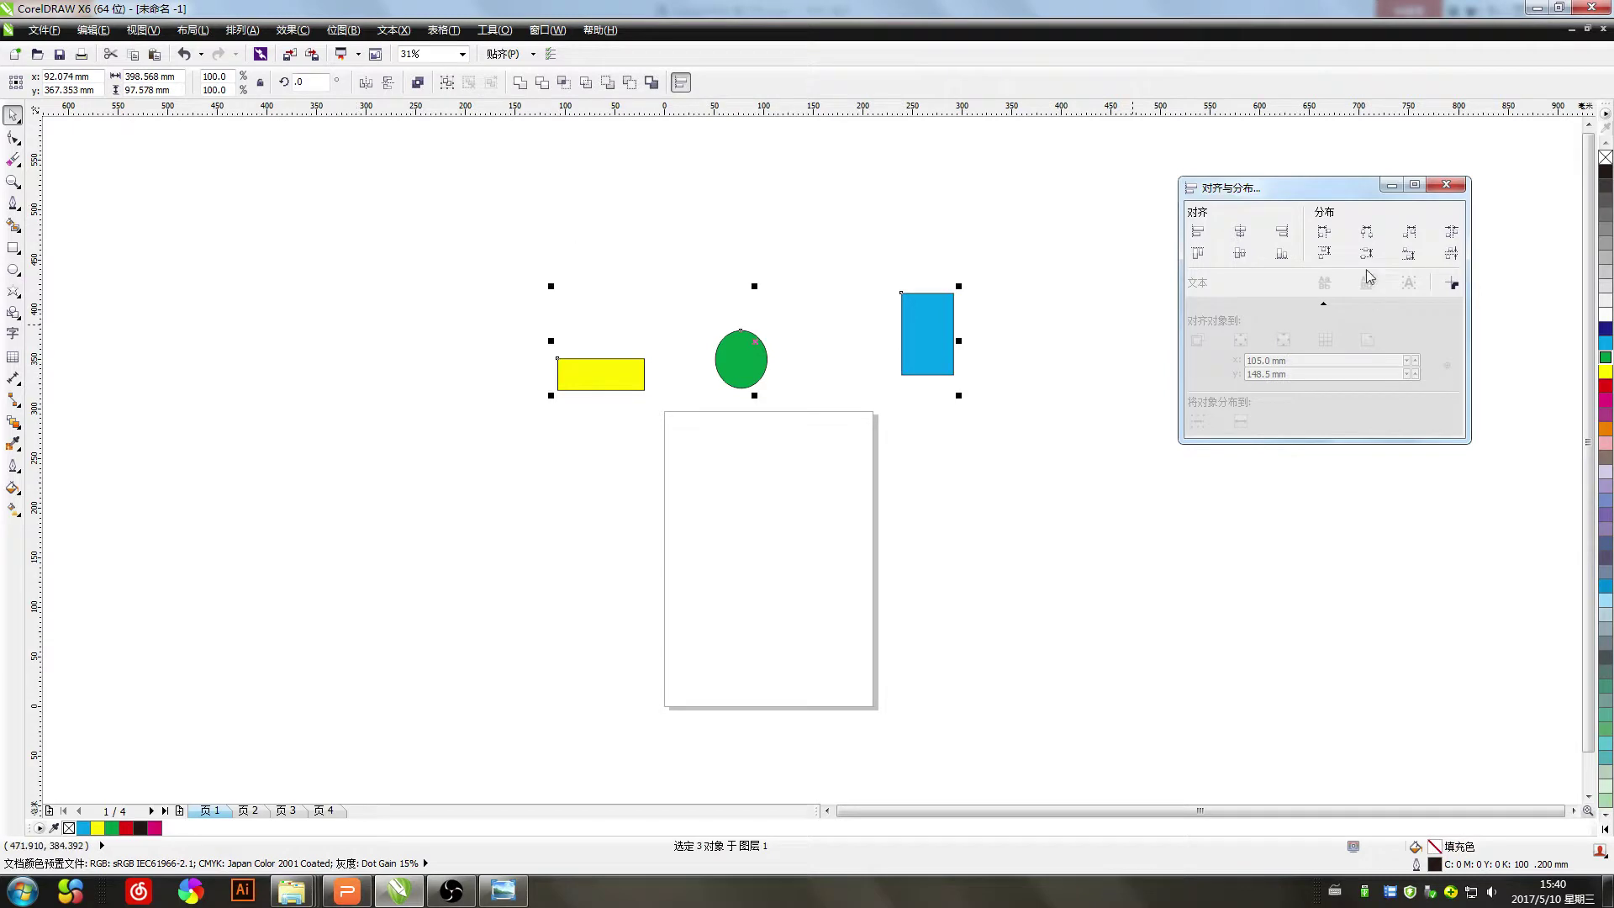
pyautogui.click(1452, 231)
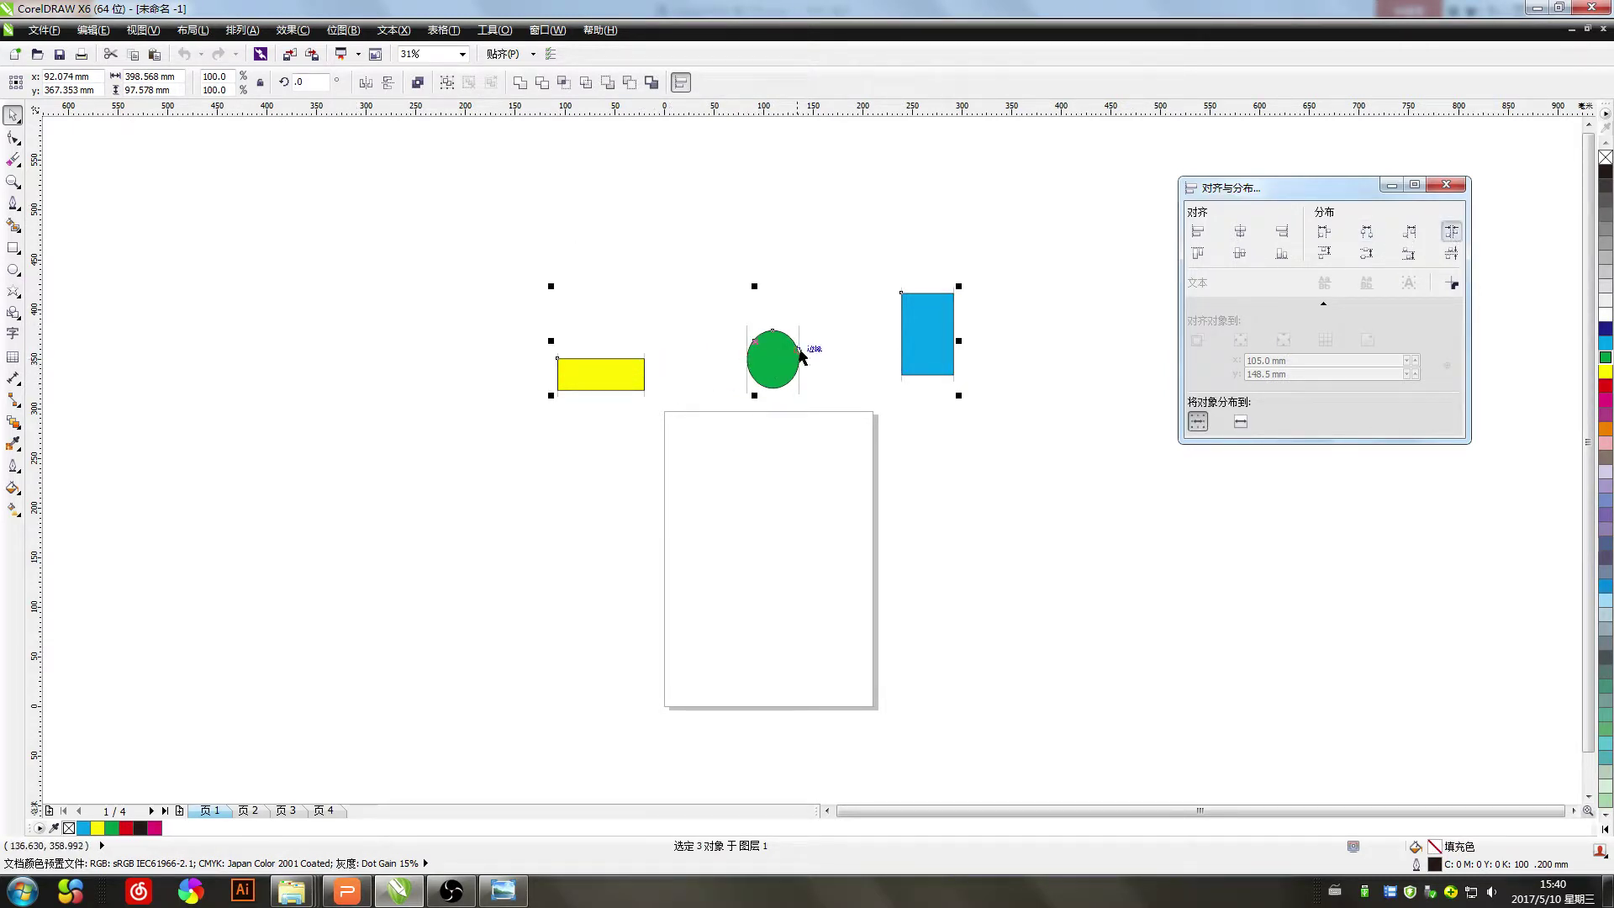
# Stack the ellipse and blue rectangle beneath the yellow rectangle, left of the page, and distribute the three with equal vertical spacing
pyautogui.click(803, 437)
pyautogui.moveTo(784, 366); pyautogui.dragTo(593, 475)
pyautogui.moveTo(939, 355); pyautogui.dragTo(605, 600)
pyautogui.moveTo(760, 714); pyautogui.dragTo(566, 547)
pyautogui.moveTo(602, 493); pyautogui.dragTo(608, 472)
pyautogui.moveTo(443, 299); pyautogui.dragTo(668, 639)
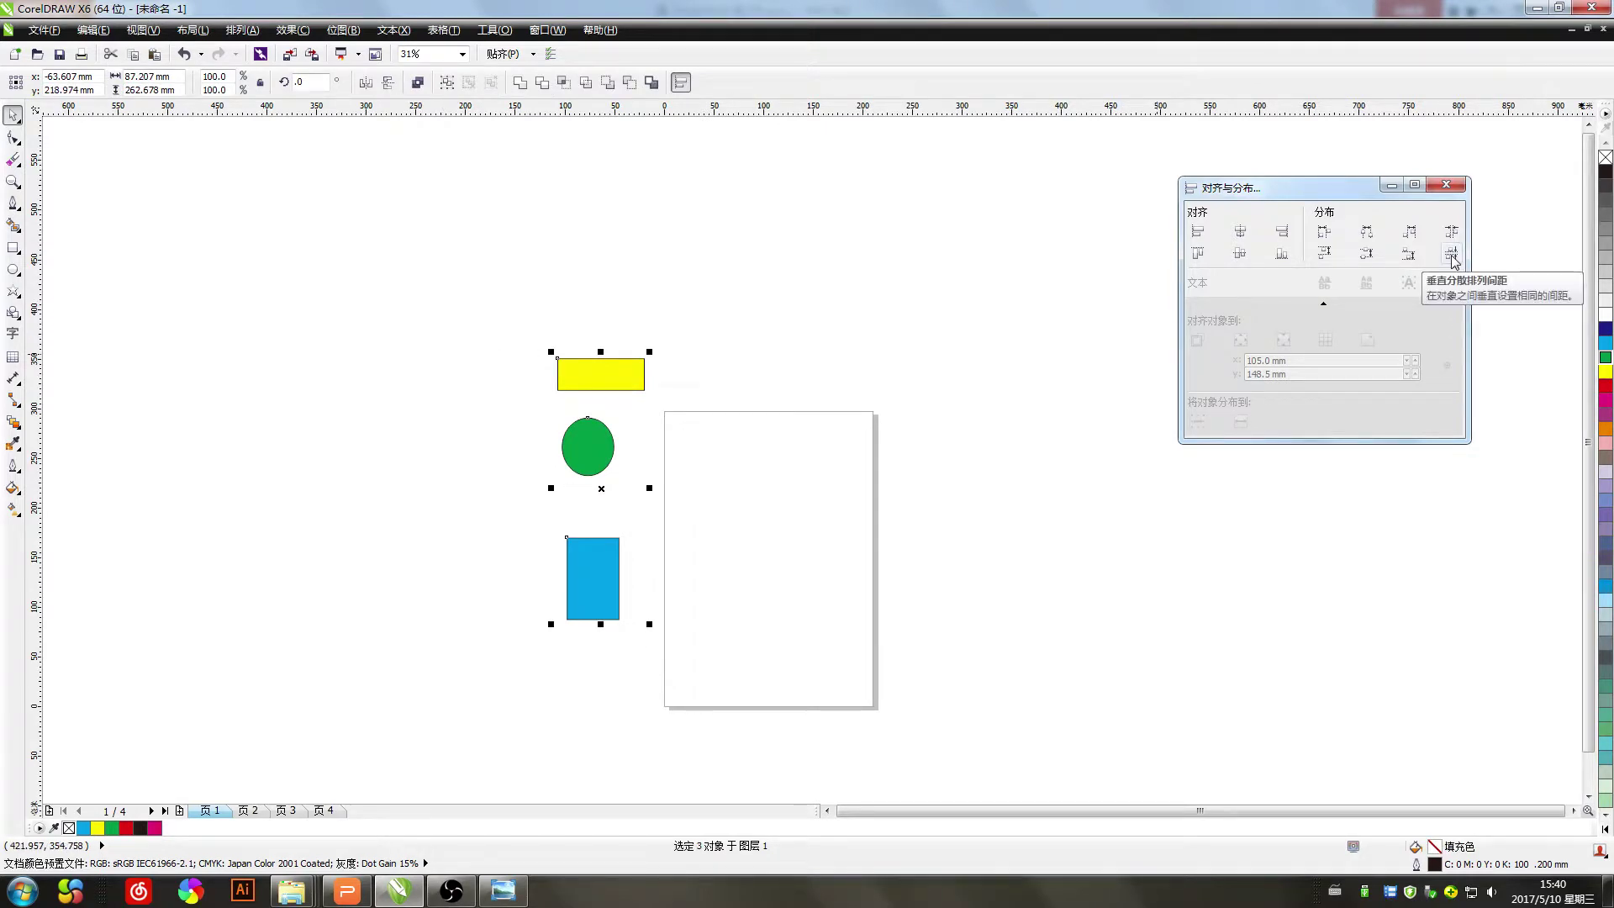
pyautogui.click(1452, 255)
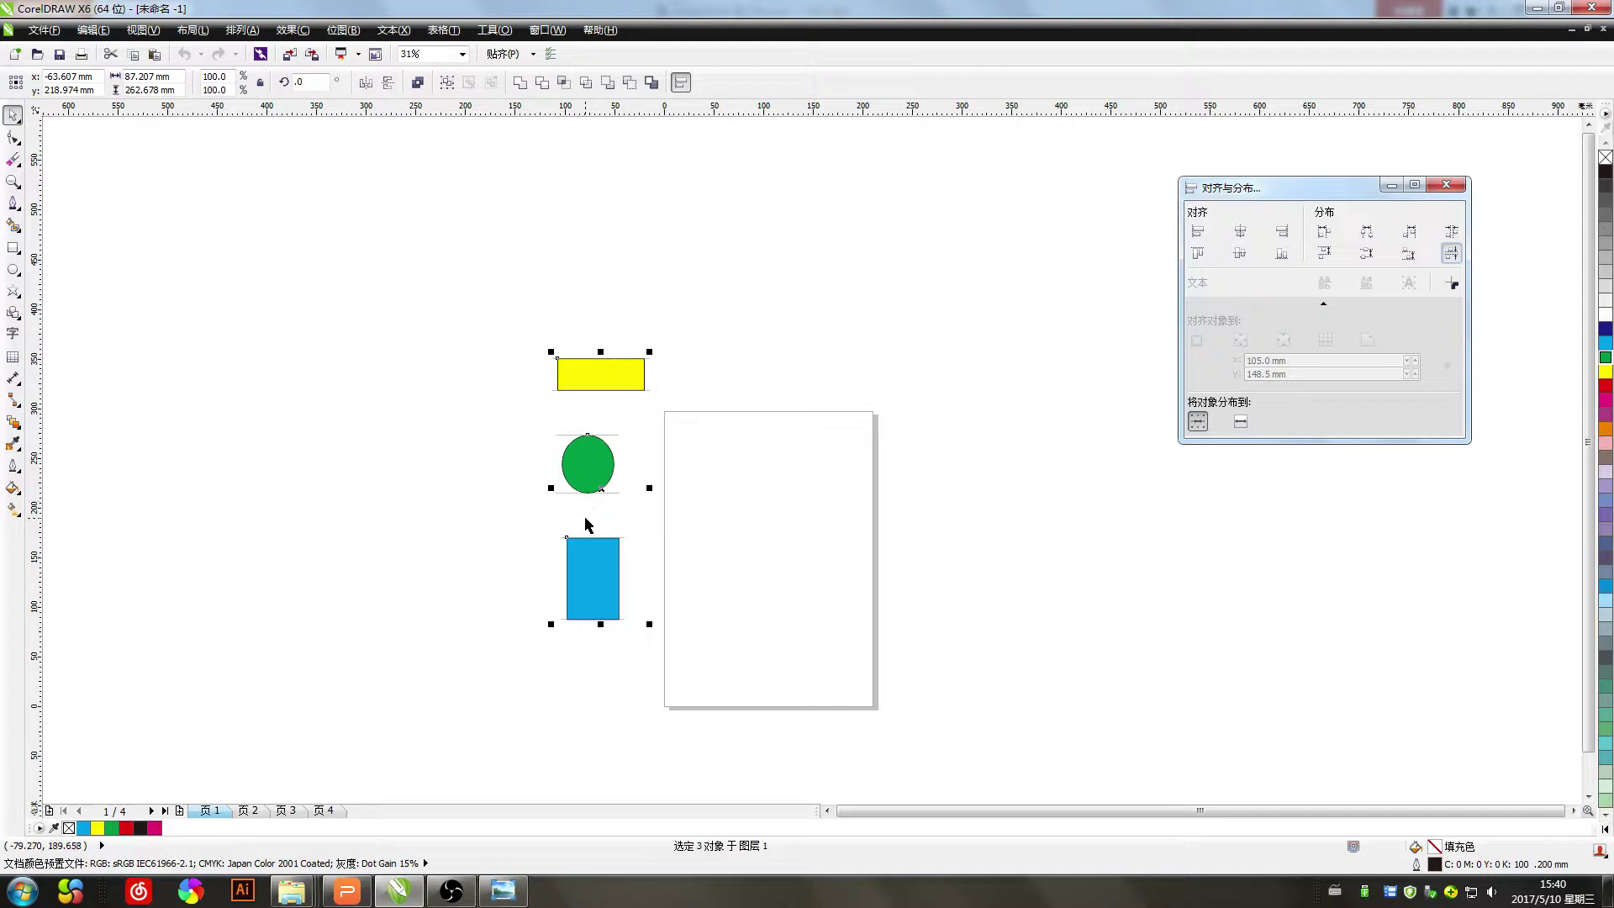
pyautogui.moveTo(847, 709); pyautogui.dragTo(436, 293)
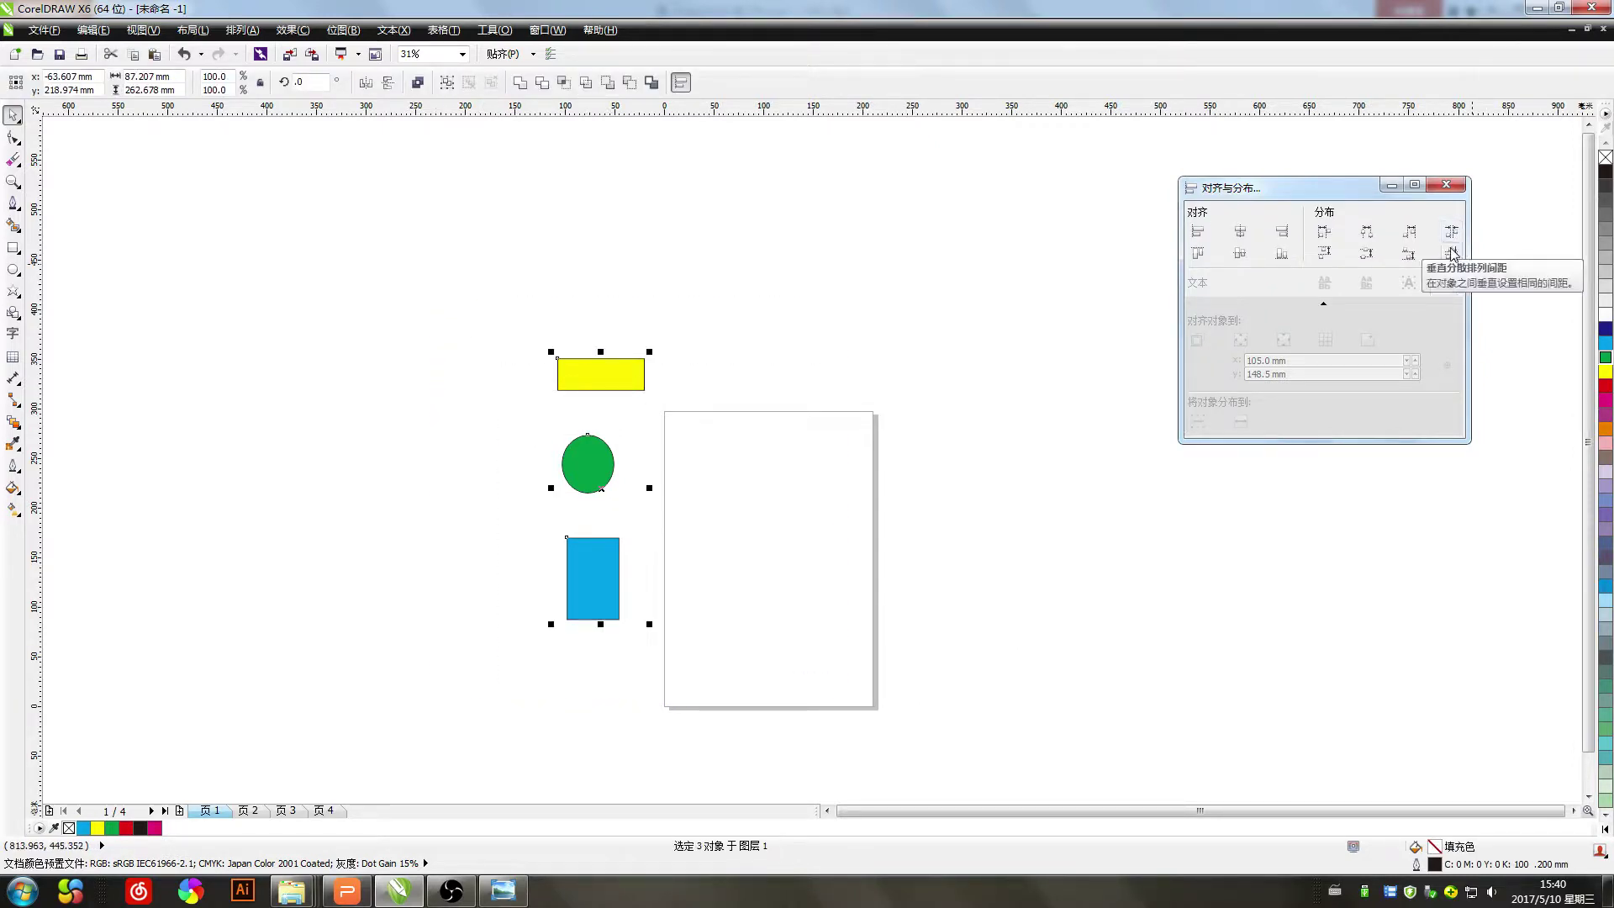
pyautogui.click(1452, 253)
pyautogui.click(775, 681)
# Delete all three stacked shapes and shift the Align and Distribute docker slightly
pyautogui.moveTo(681, 695); pyautogui.dragTo(411, 307)
pyautogui.press('Delete')
pyautogui.moveTo(1317, 191)
pyautogui.mouseDown()
pyautogui.moveTo(1237, 237)
pyautogui.moveTo(1313, 236)
pyautogui.moveTo(1346, 203)
pyautogui.mouseUp()
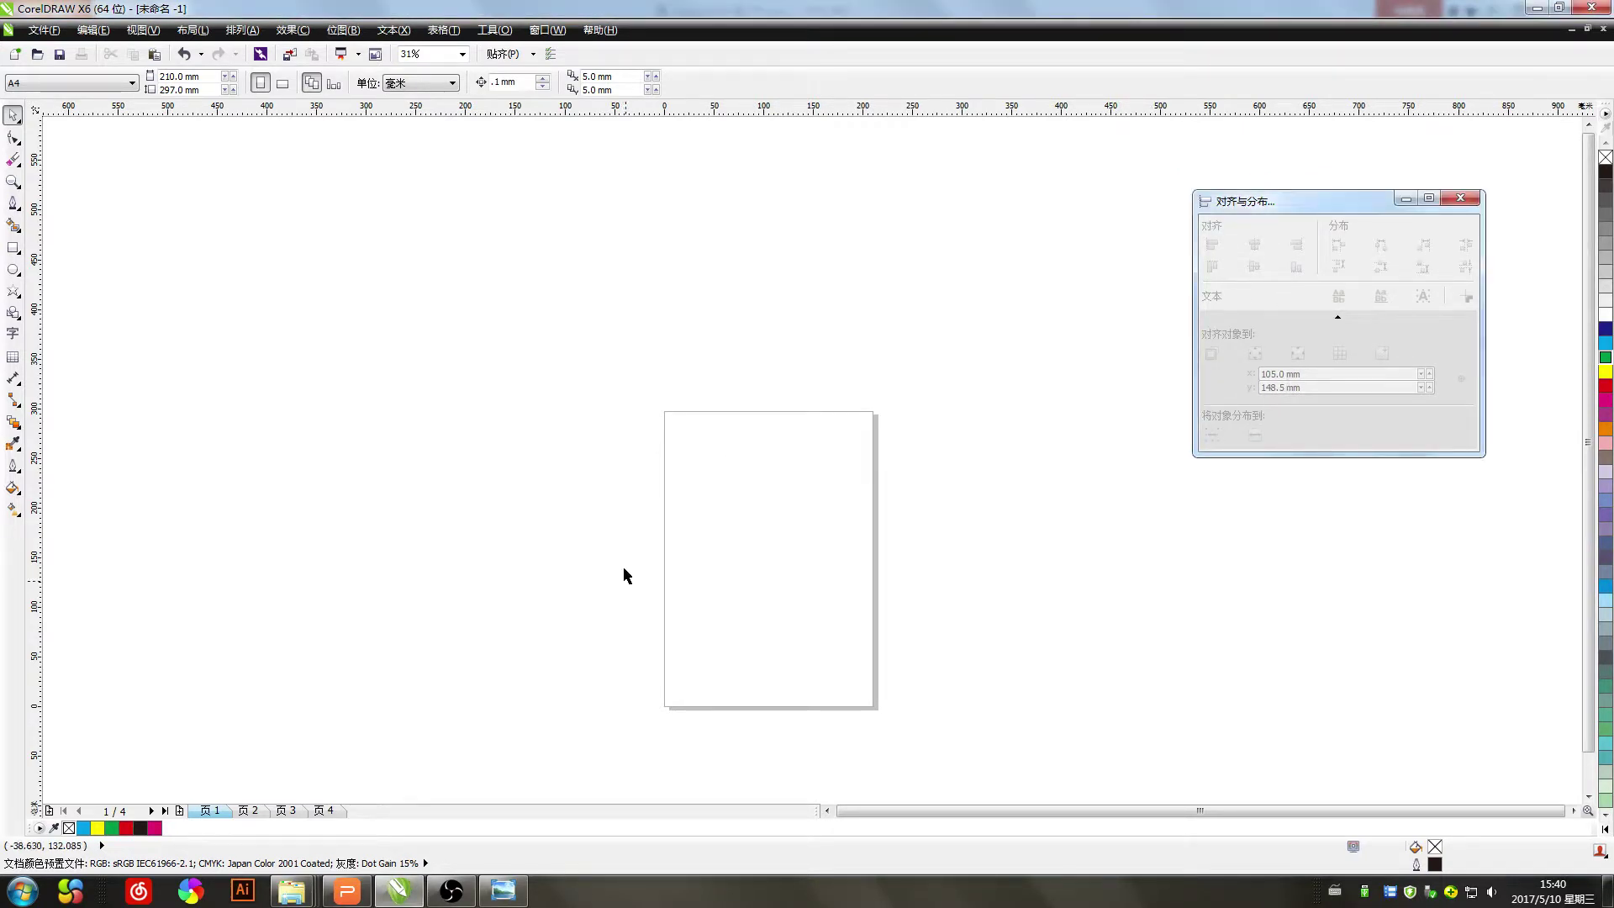
# Switch to the WPS presentation, view slide 15 on ordering, locking and transforming objects, and return to CorelDRAW
pyautogui.click(393, 894)
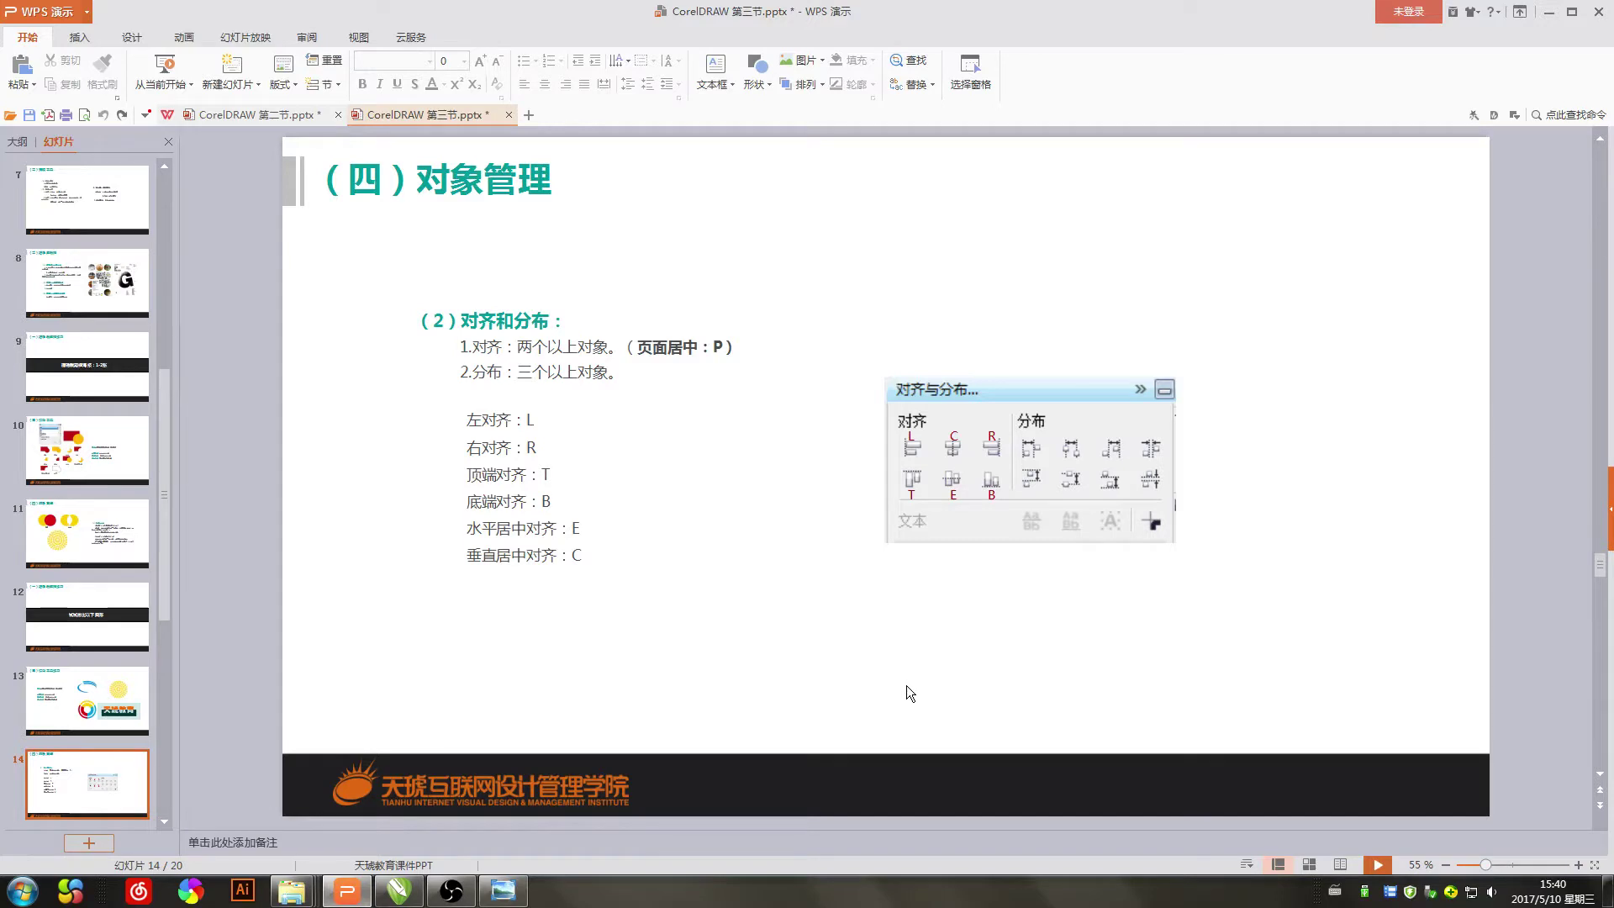
pyautogui.scroll(-1, 906, 685)
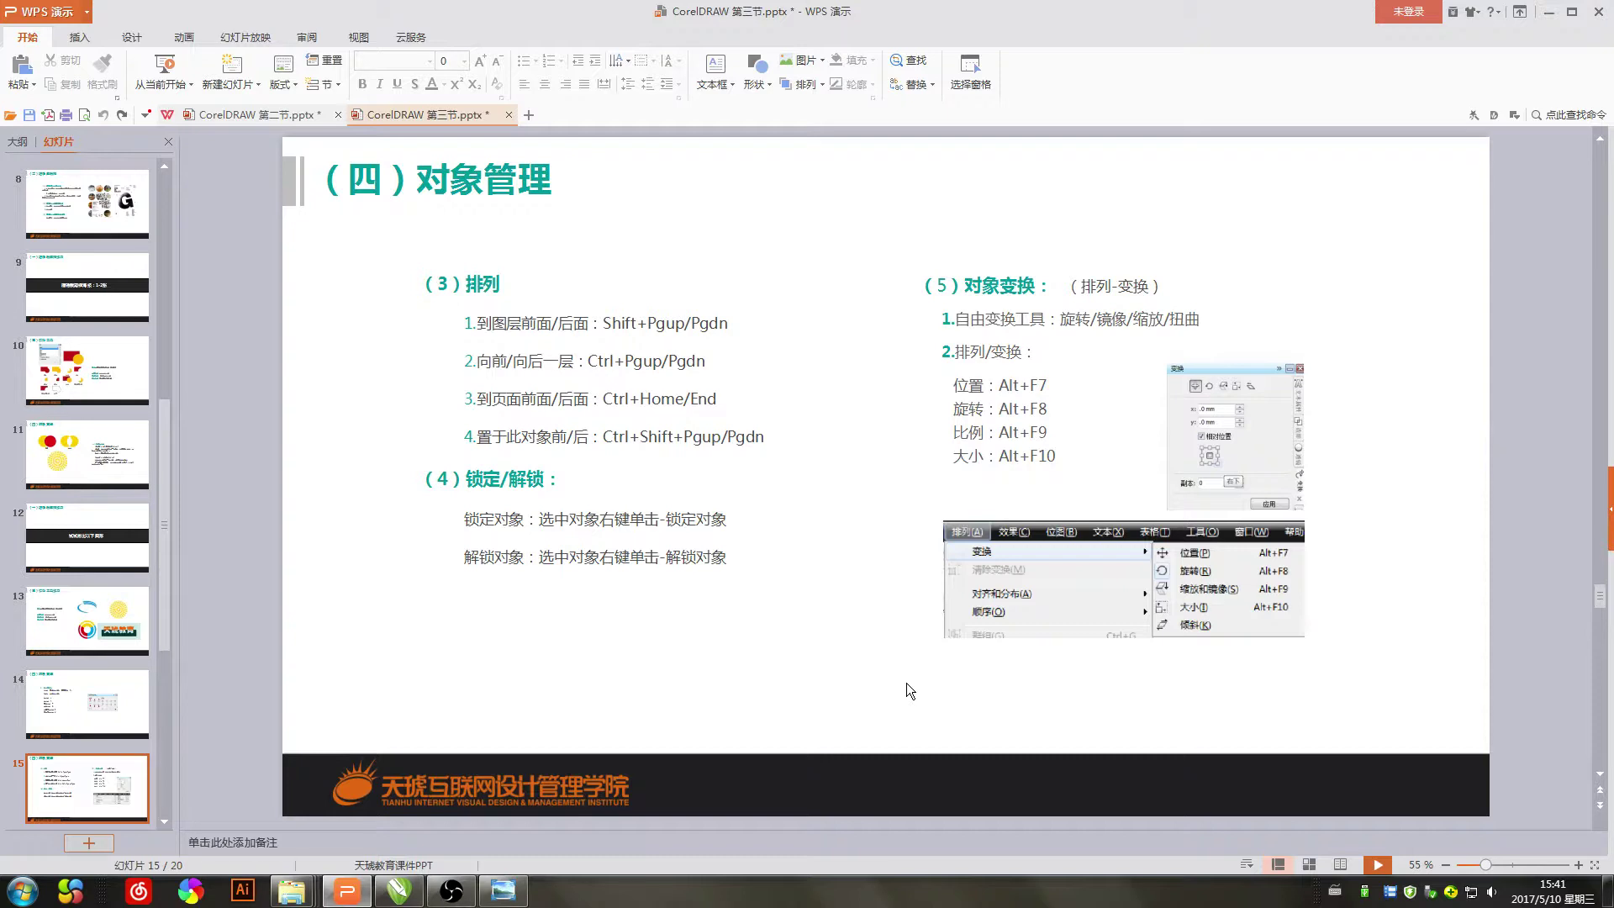
pyautogui.click(399, 890)
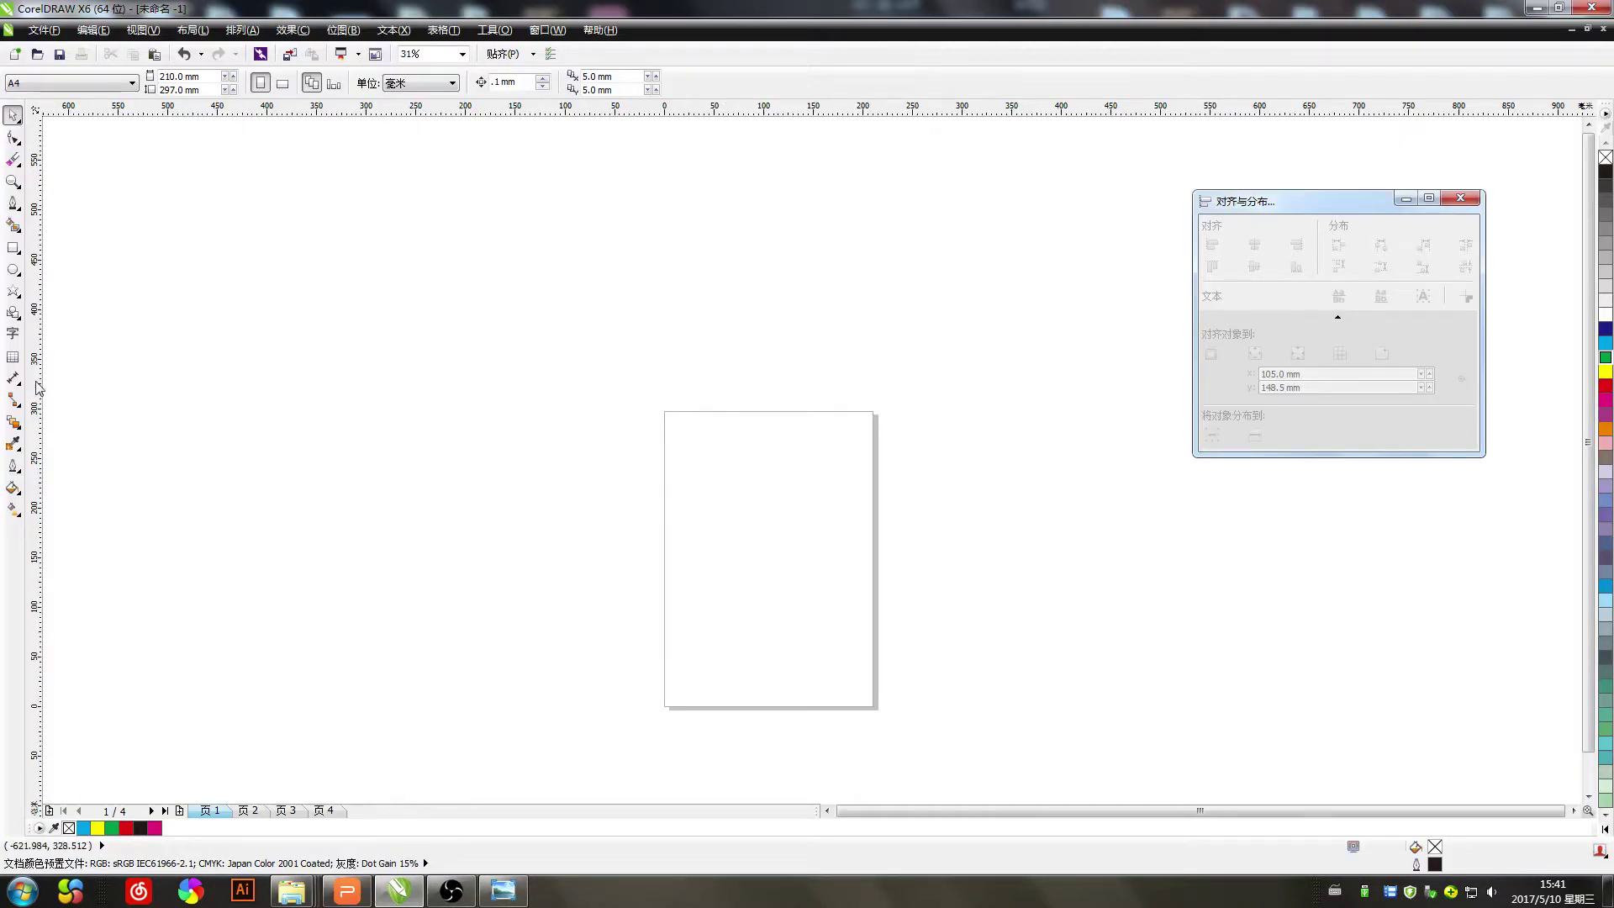
# Draw an ellipse about 275 by 246 mm, fill it with cyan, and move it left of the page
pyautogui.click(16, 270)
pyautogui.moveTo(616, 397); pyautogui.dragTo(900, 652)
pyautogui.click(1606, 343)
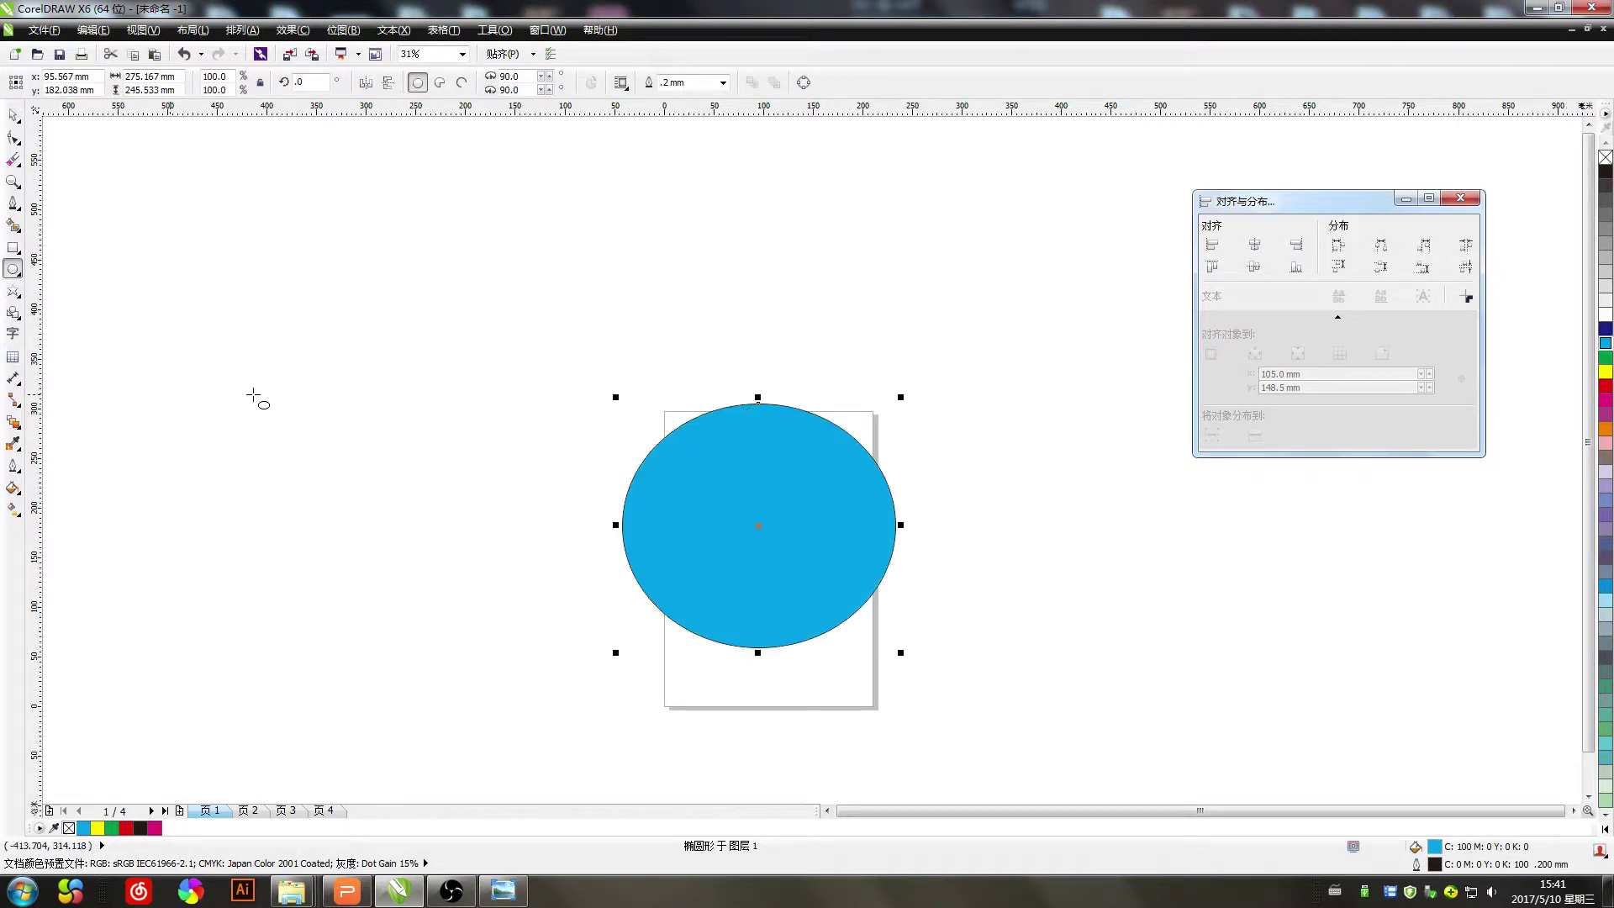
pyautogui.click(12, 120)
pyautogui.moveTo(703, 508); pyautogui.dragTo(376, 388)
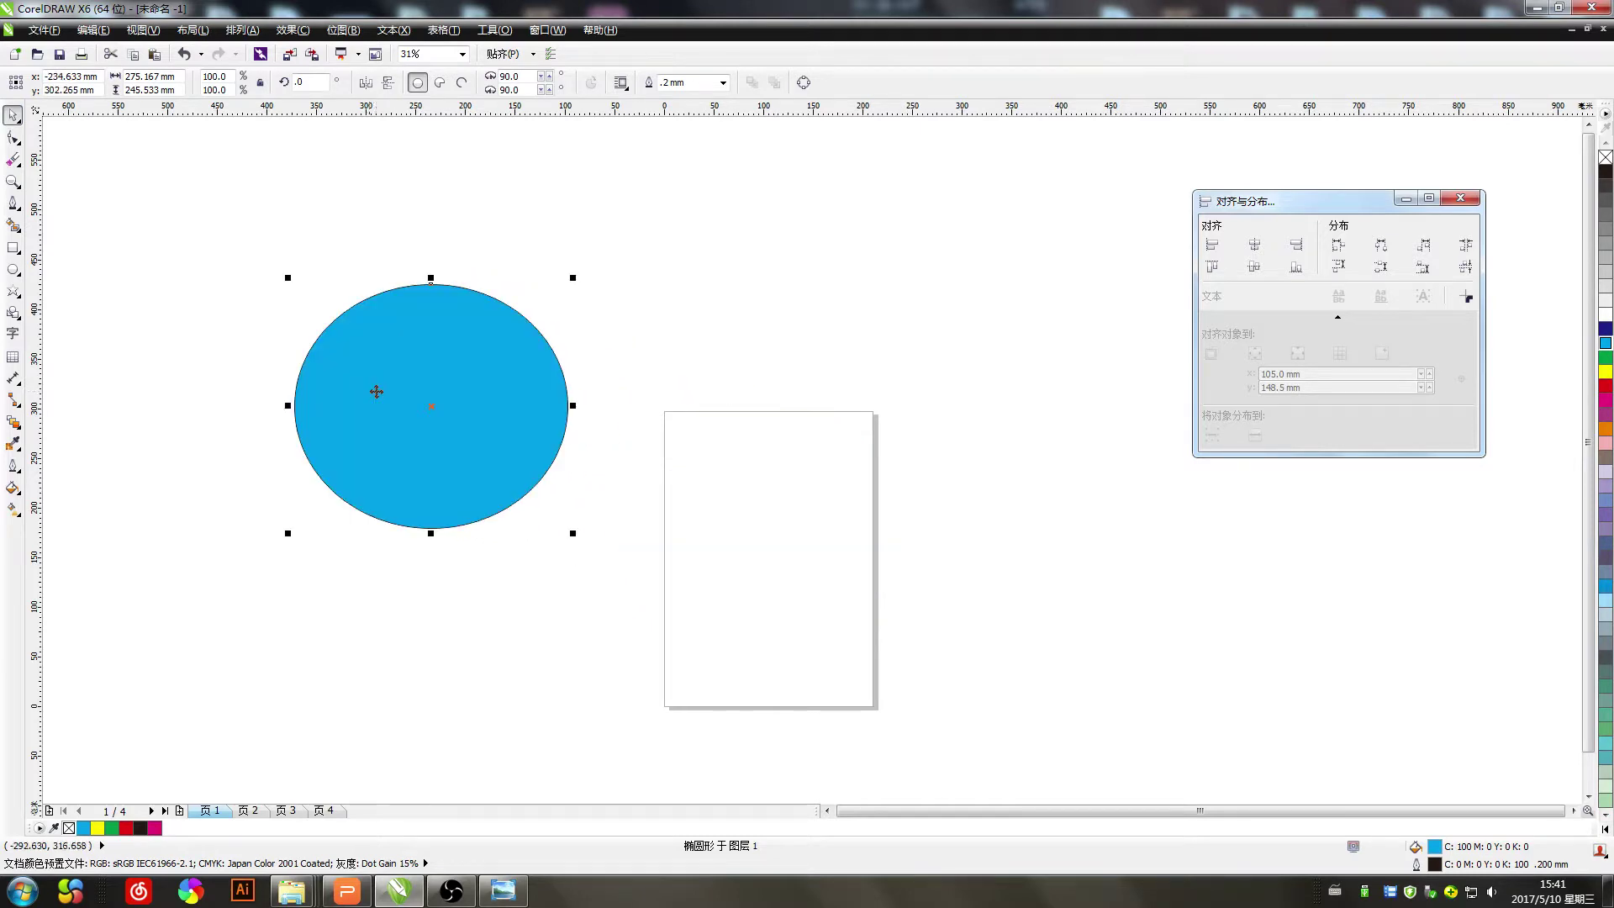
# Lock the cyan ellipse, and unlock it again
pyautogui.click(242, 29)
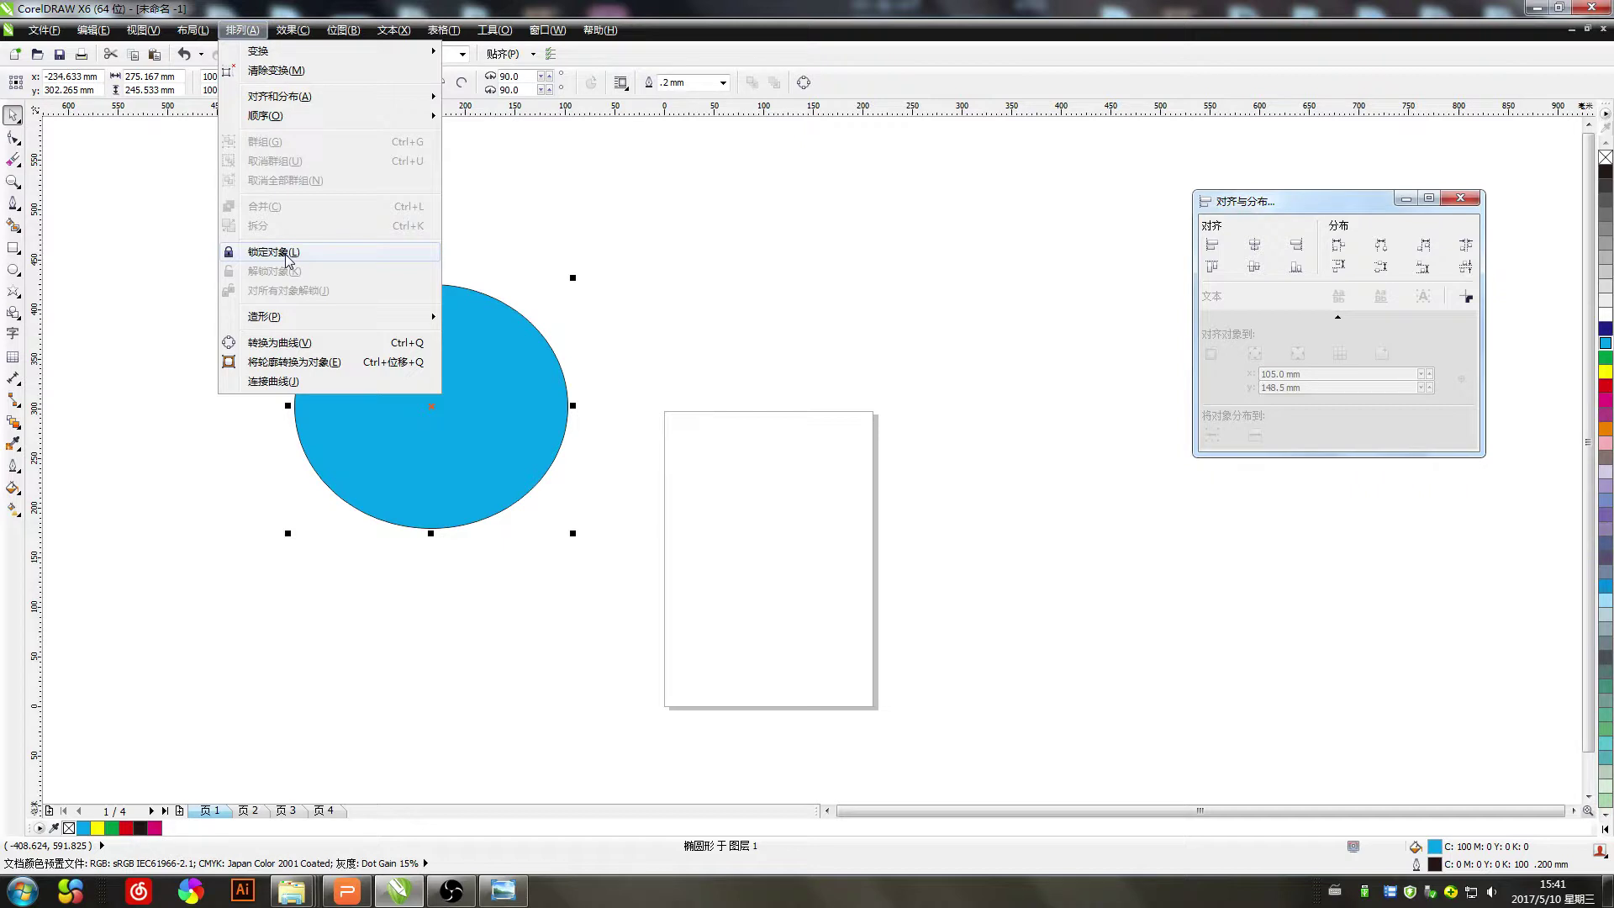
pyautogui.click(286, 253)
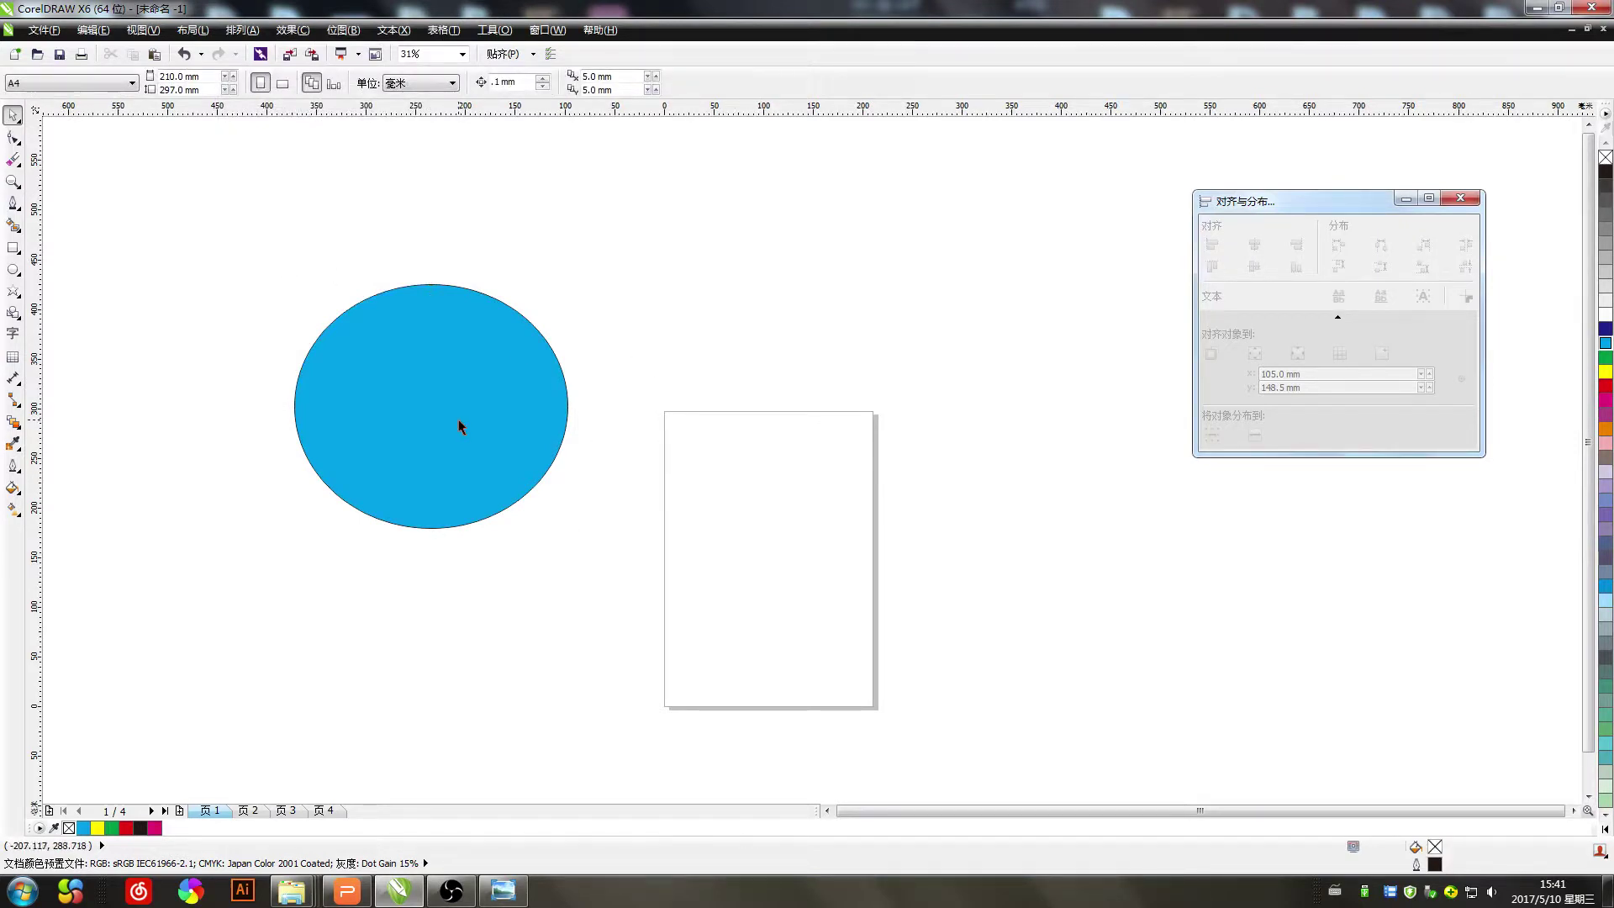
pyautogui.rightClick(431, 386)
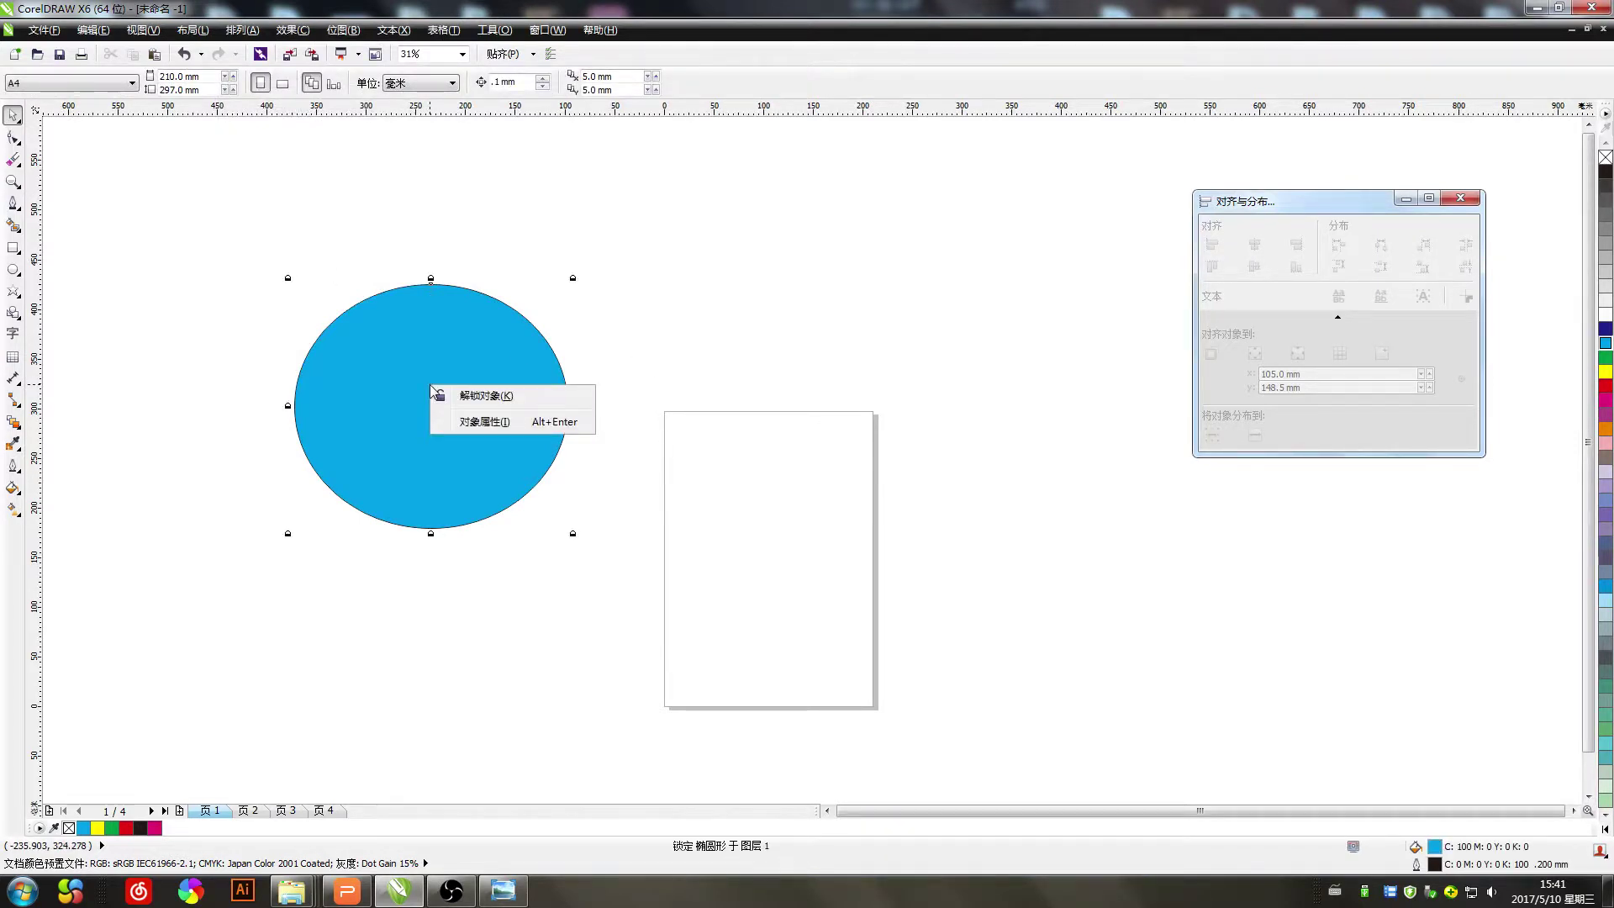
pyautogui.click(484, 396)
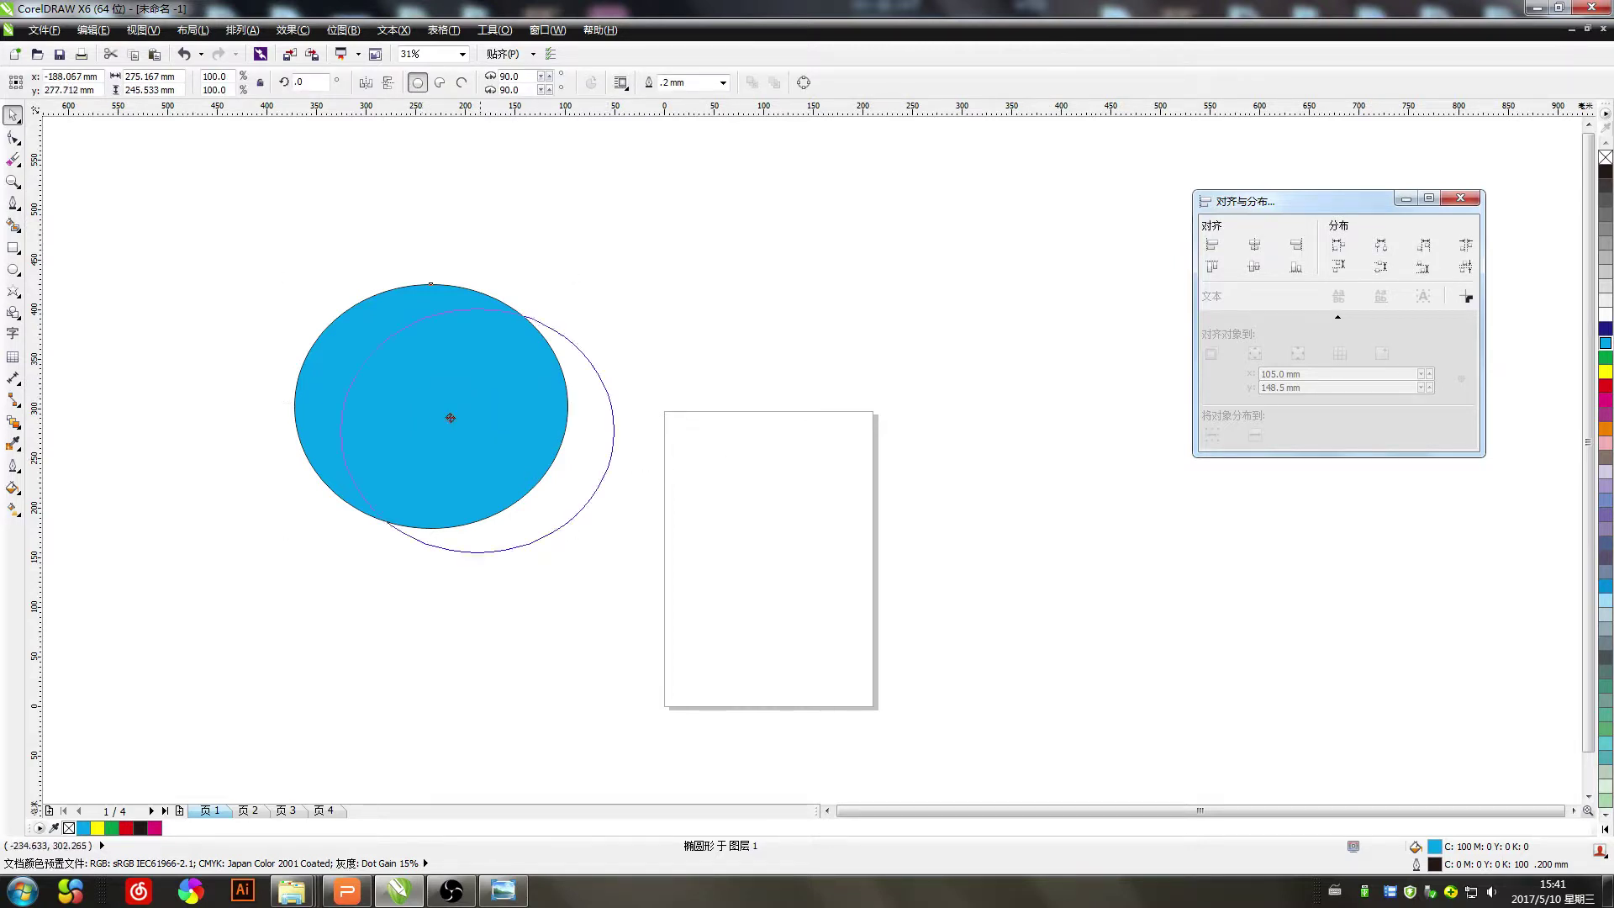
# Place a duplicate of the cyan ellipse over the page, and lock both the original and the copy
pyautogui.hotkey('ctrl', 'd')
pyautogui.click(414, 432)
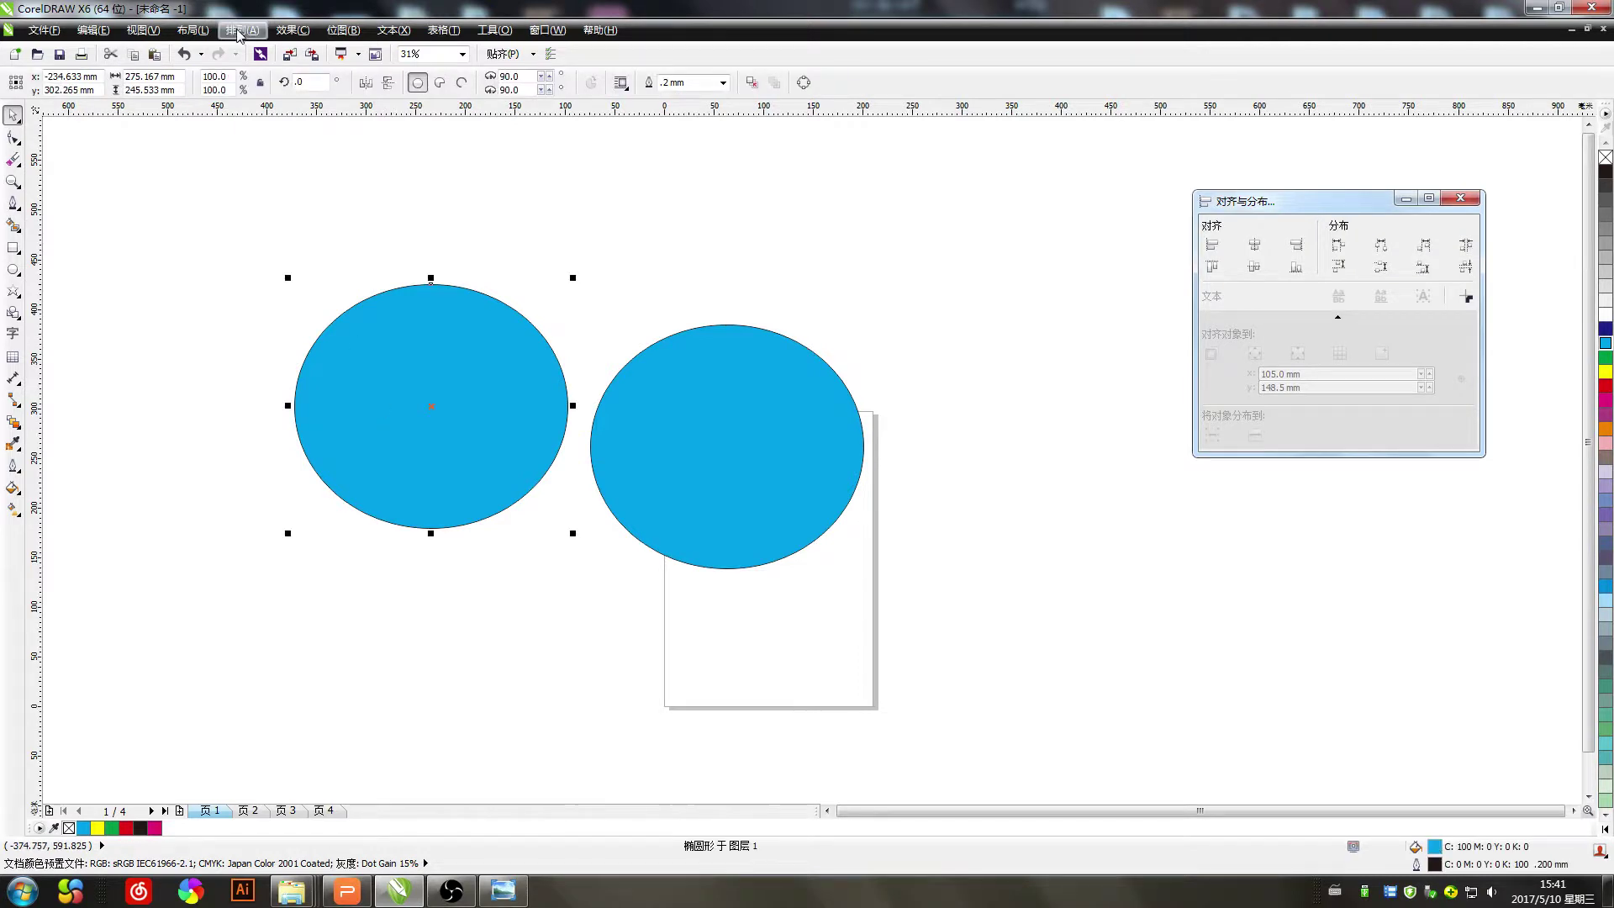
pyautogui.rightClick(415, 351)
pyautogui.click(470, 568)
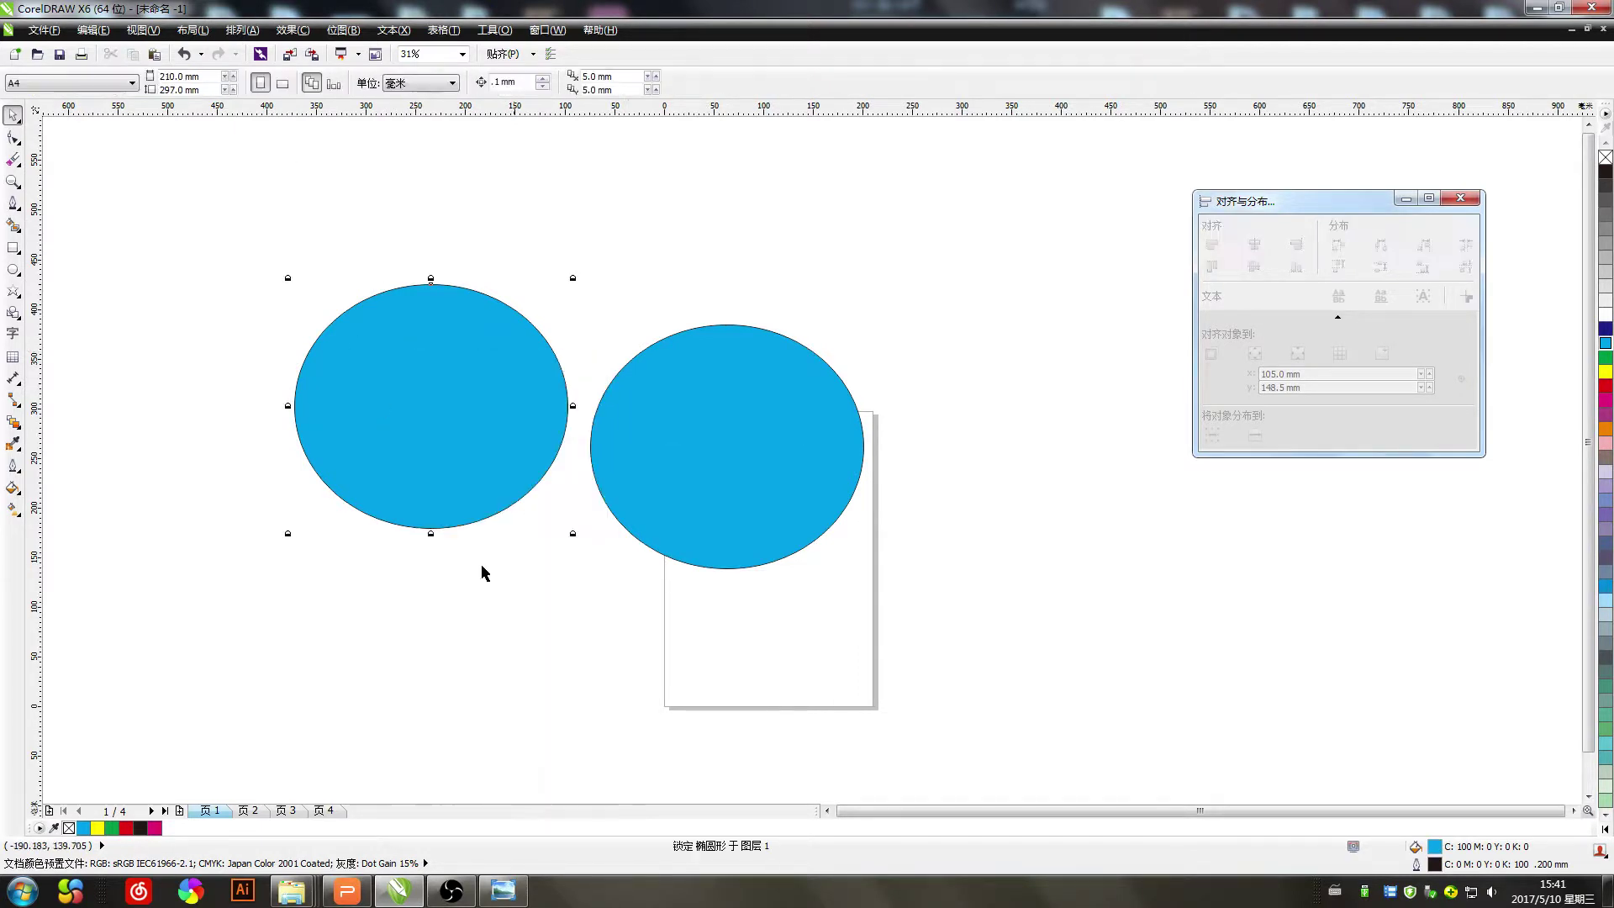
pyautogui.rightClick(686, 454)
pyautogui.click(731, 219)
pyautogui.moveTo(672, 470); pyautogui.dragTo(505, 488)
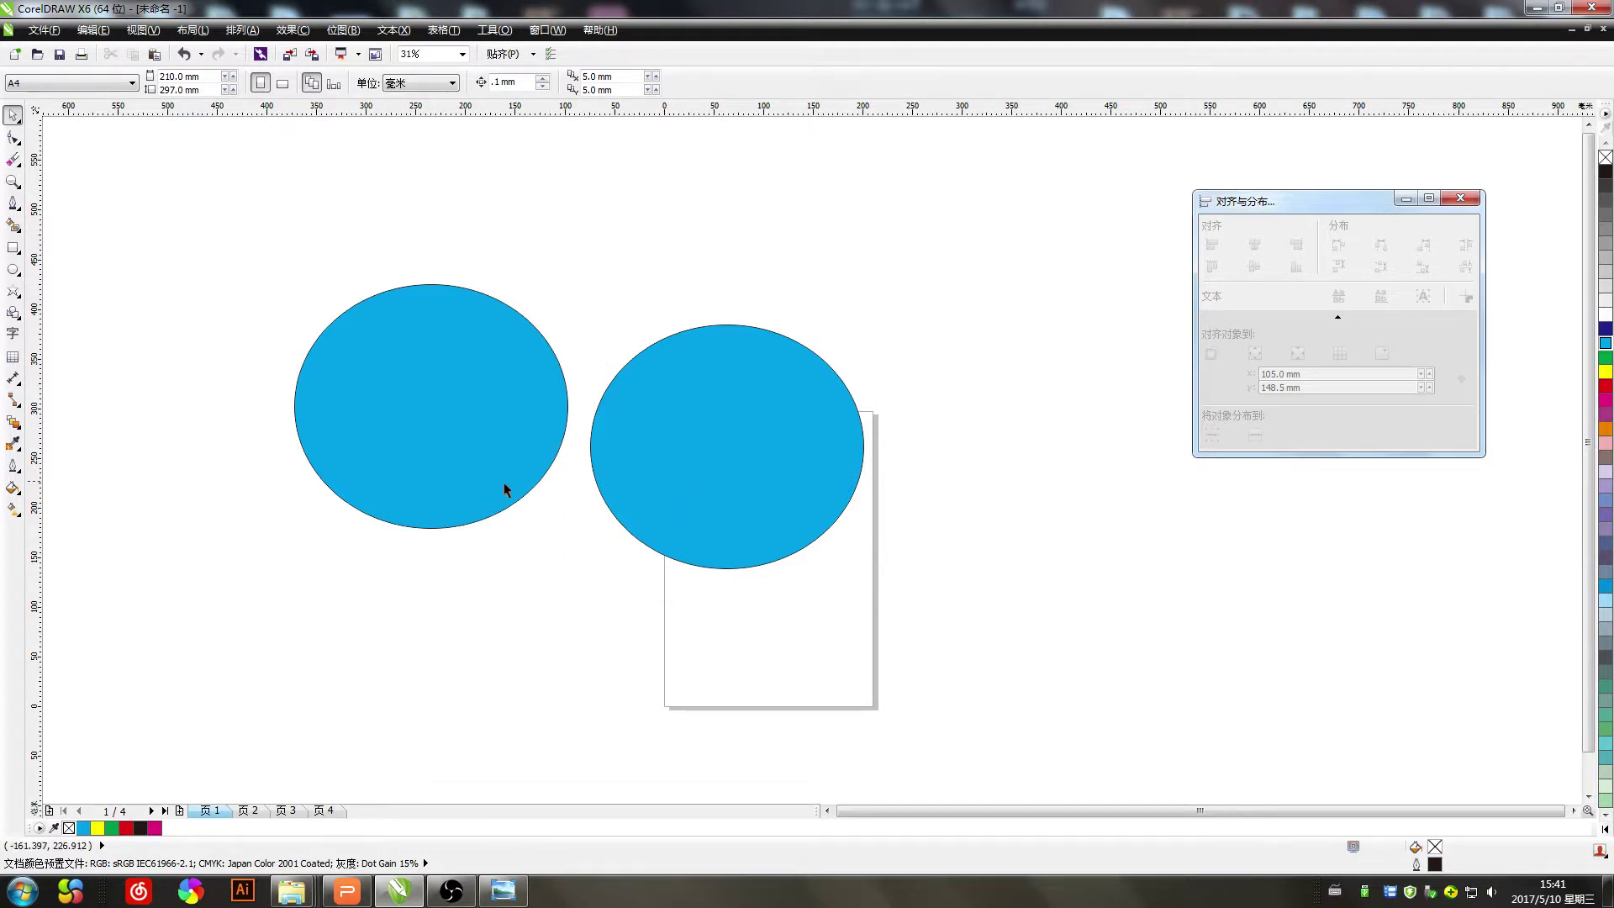
# Unlock all locked objects at once, and undo that unlocking
pyautogui.click(243, 30)
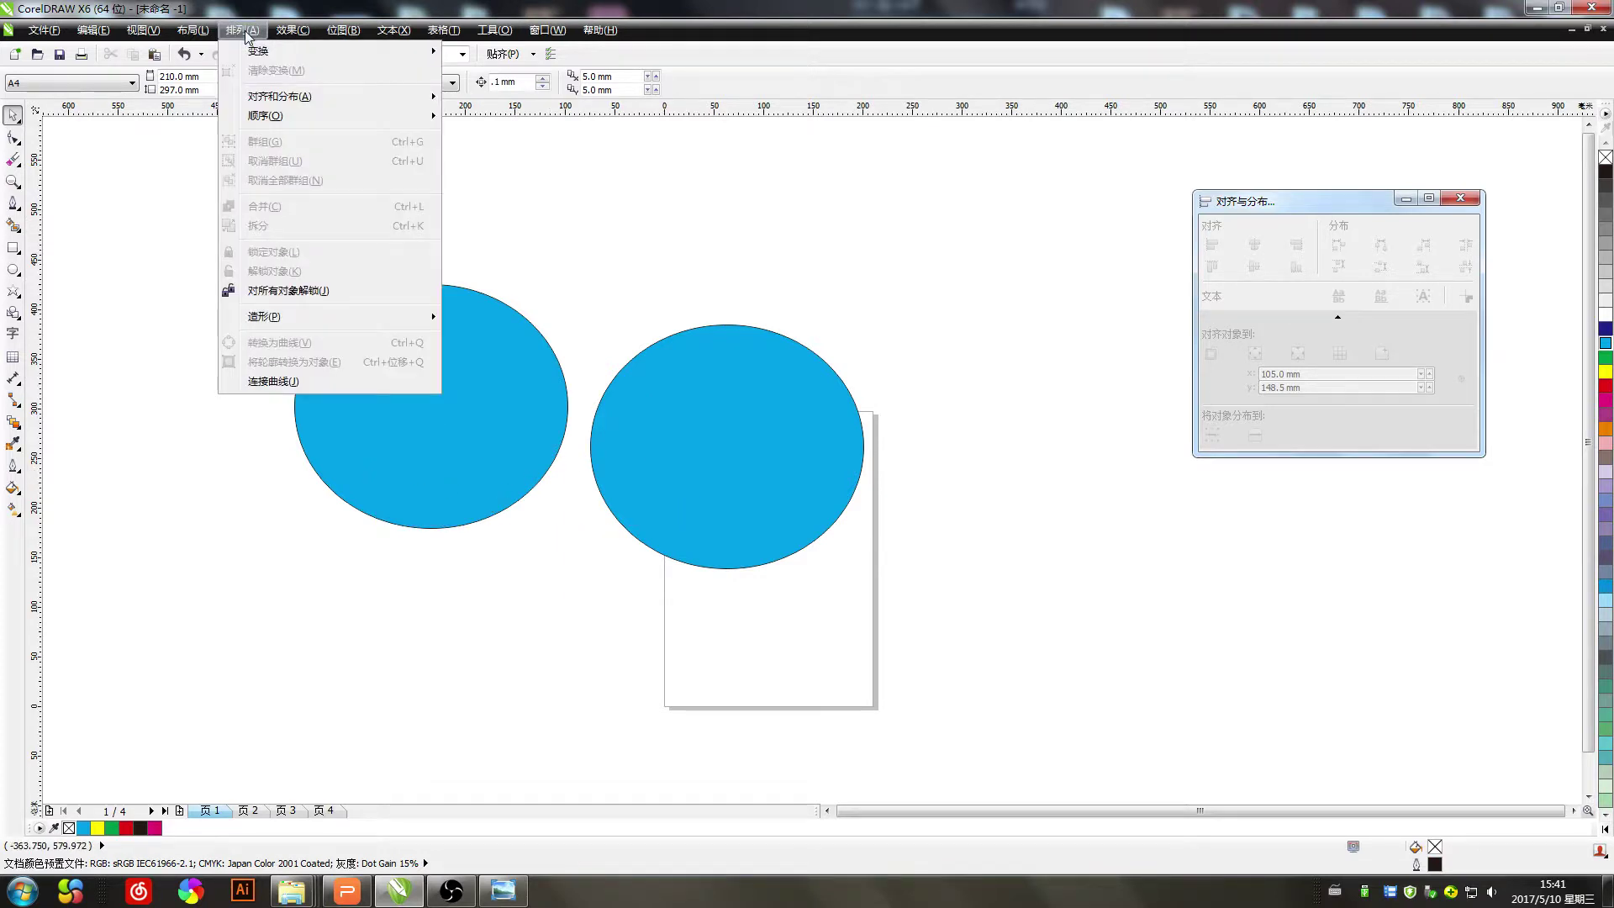
pyautogui.click(278, 296)
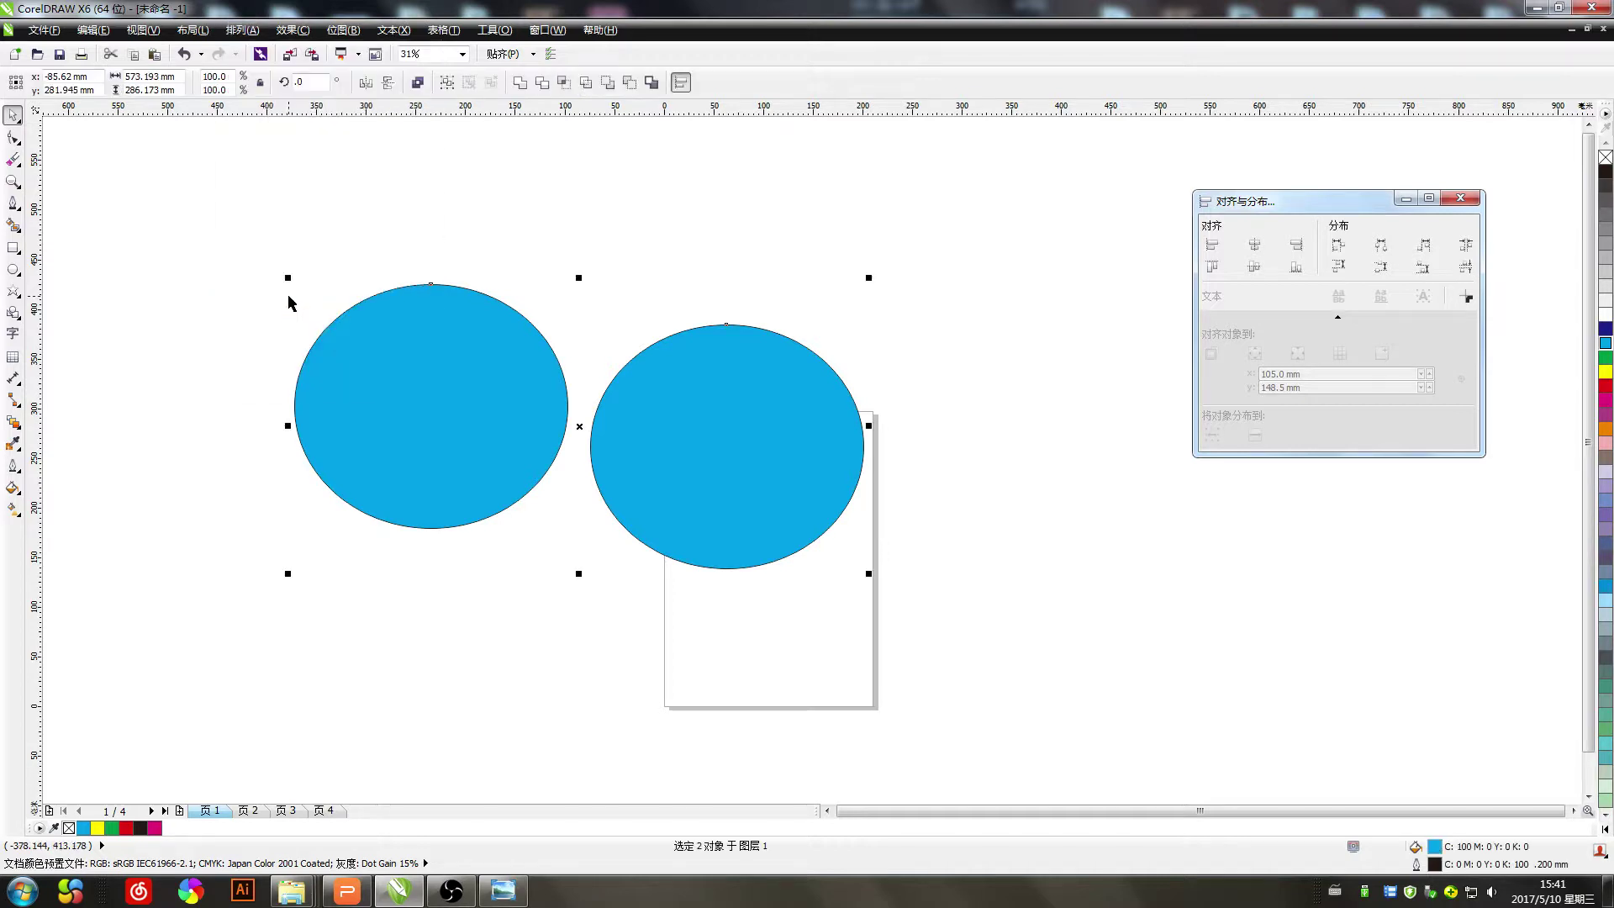
pyautogui.hotkey('ctrl', 'z')
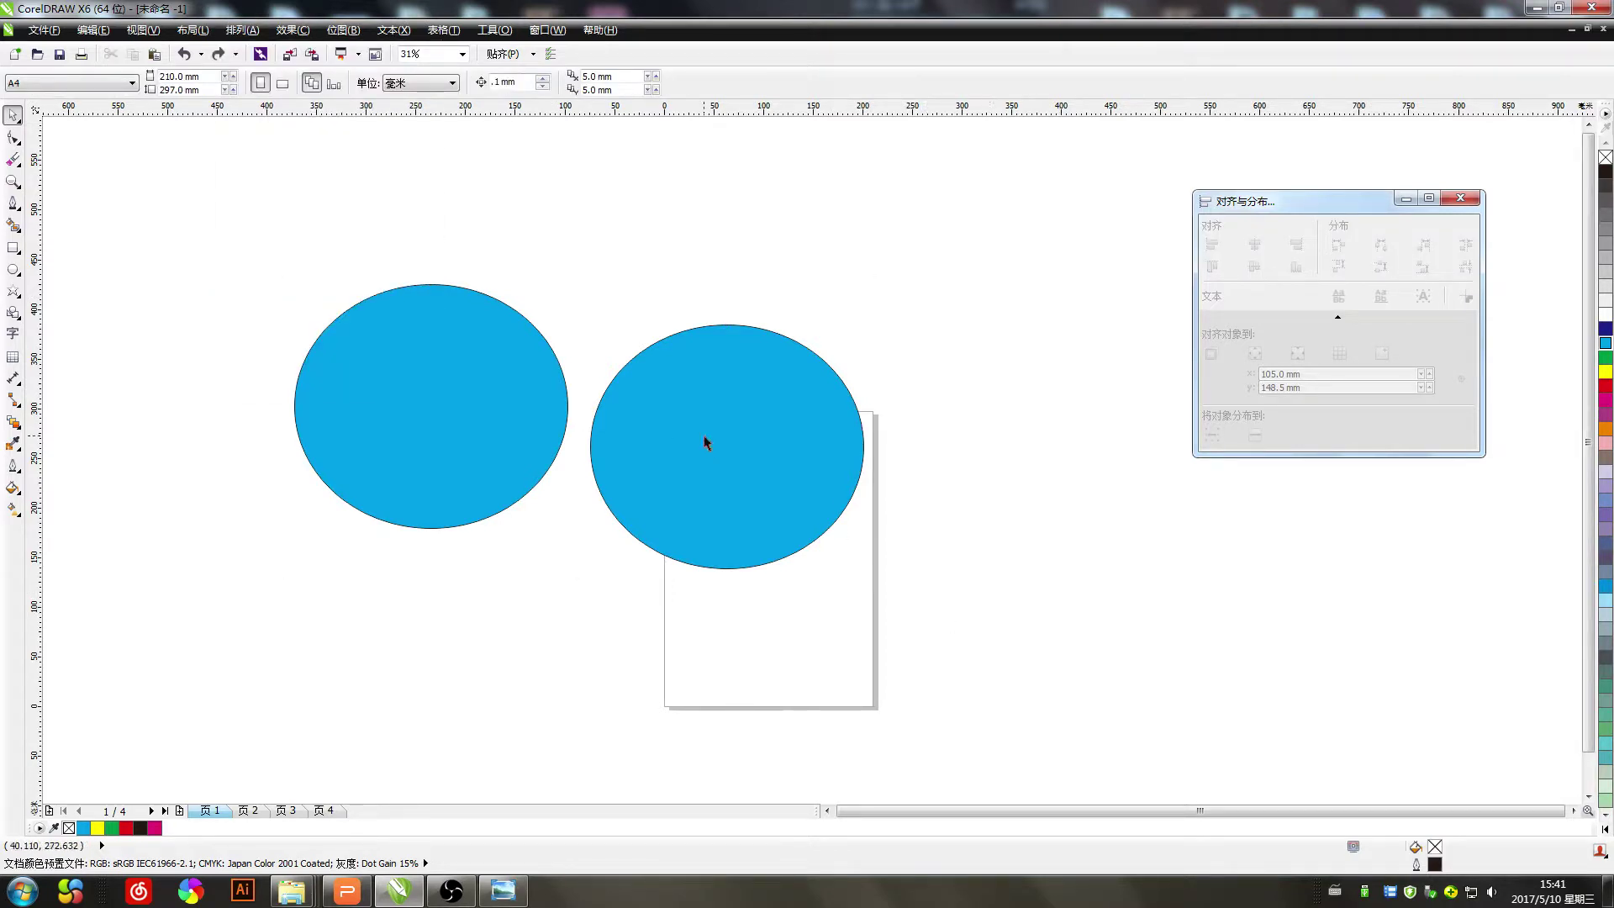
# Unlock the copied ellipse and the original one individually, and select both
pyautogui.rightClick(703, 435)
pyautogui.click(752, 445)
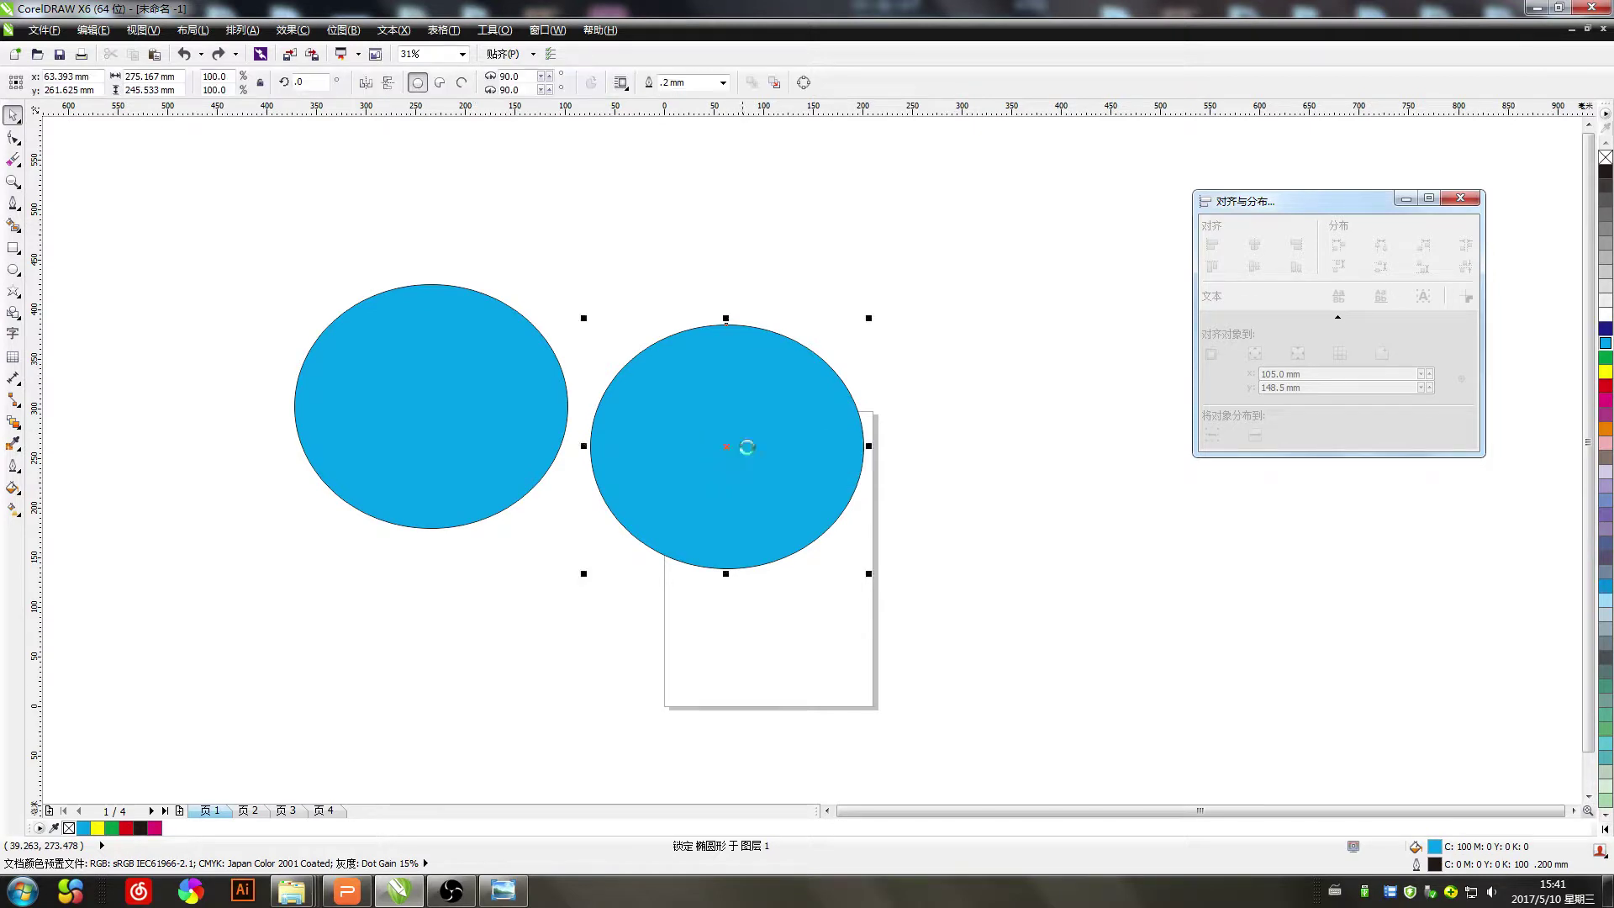
pyautogui.rightClick(459, 412)
pyautogui.click(511, 422)
pyautogui.click(868, 656)
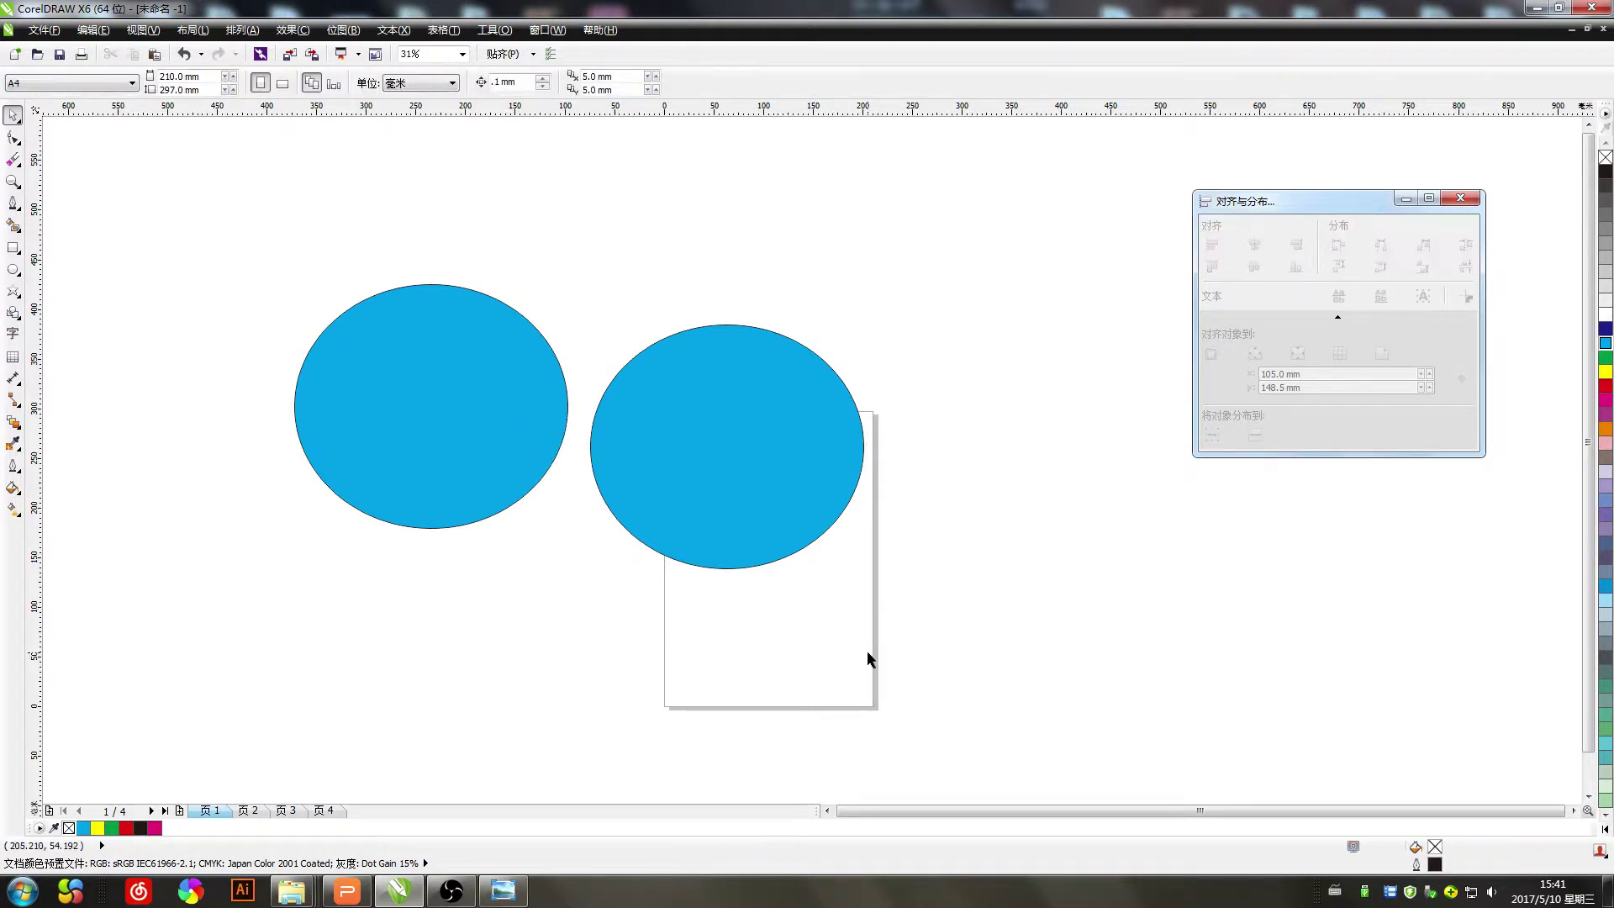
pyautogui.moveTo(1026, 691); pyautogui.dragTo(223, 221)
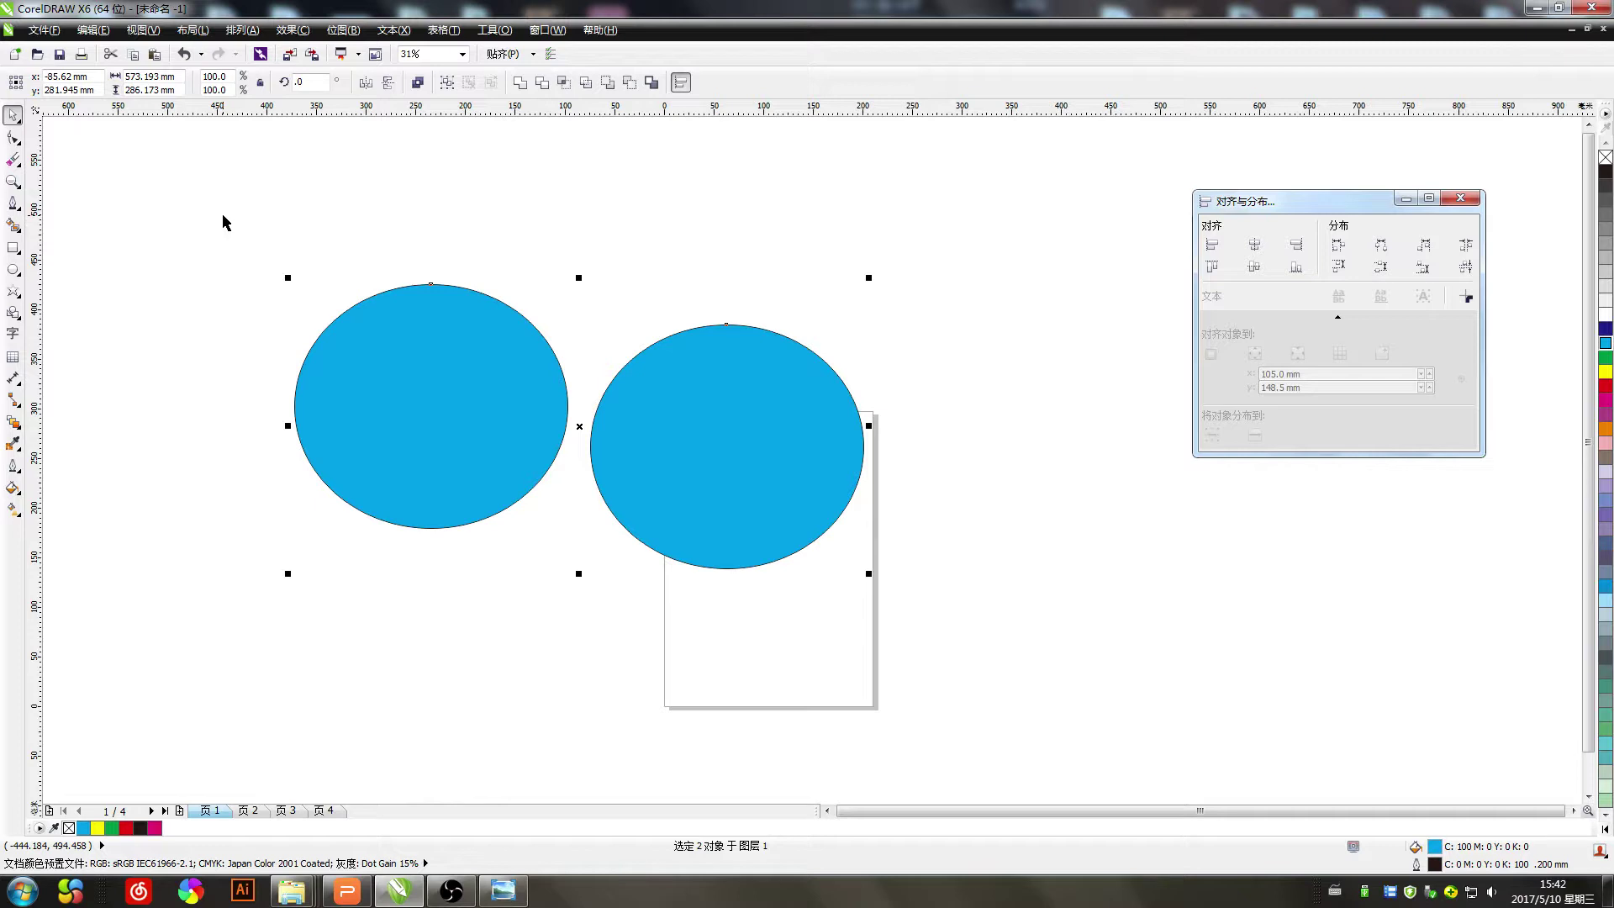
# Switch to the WPS presentation and review slide 15's sections on object transformation and ordering shortcuts
pyautogui.click(346, 891)
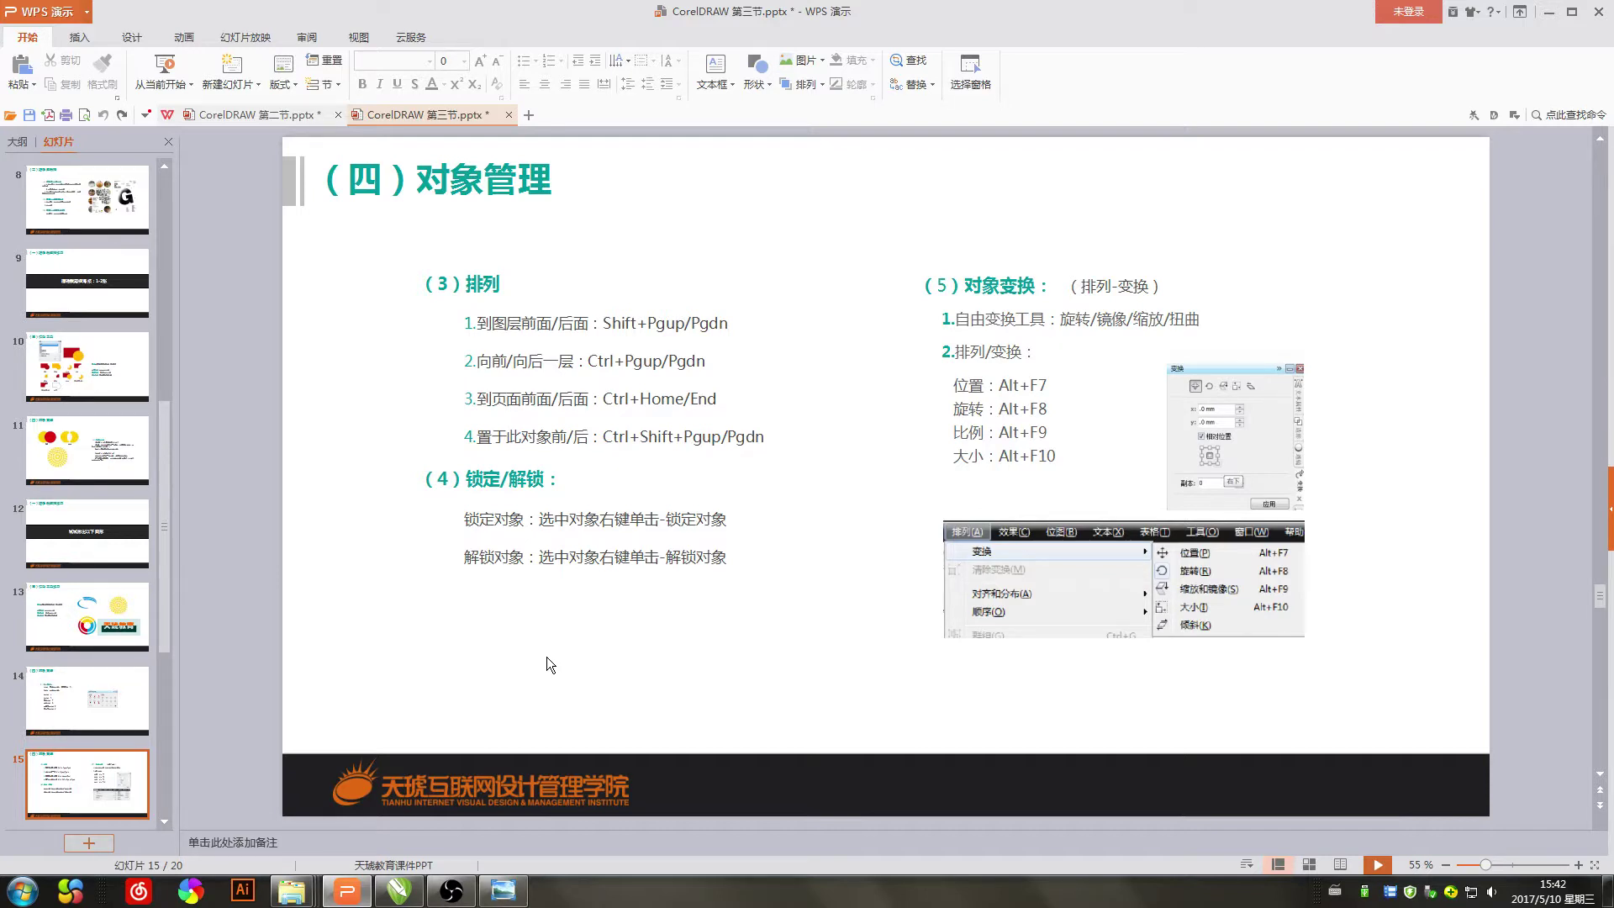
pyautogui.moveTo(956, 286); pyautogui.dragTo(1173, 286)
pyautogui.click(848, 547)
pyautogui.moveTo(463, 283); pyautogui.dragTo(769, 438)
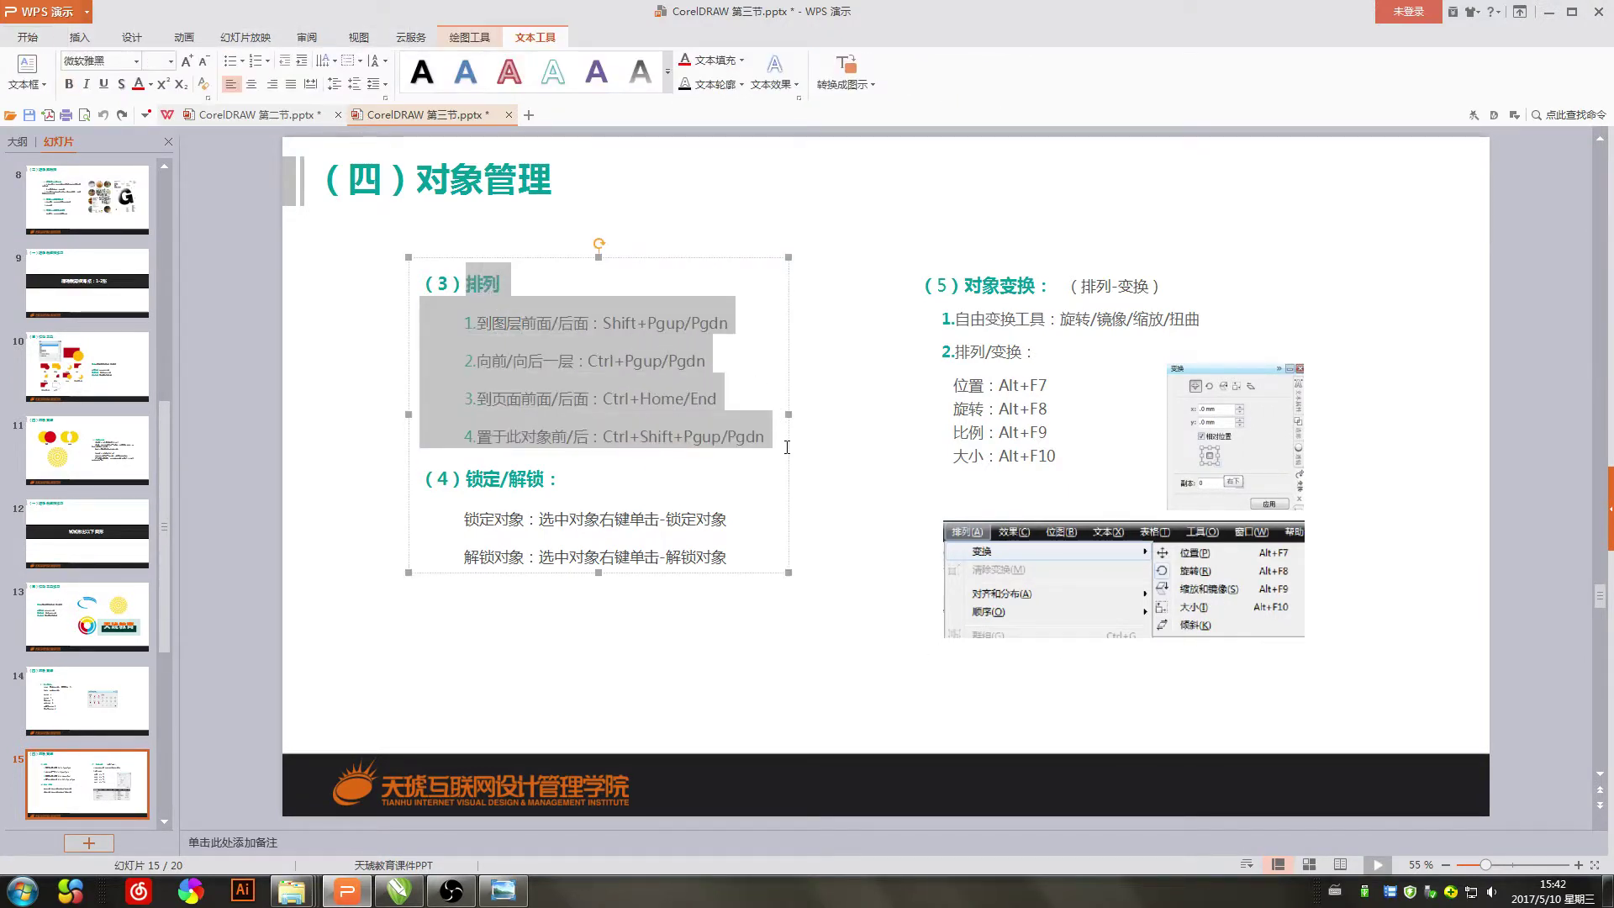
pyautogui.click(647, 639)
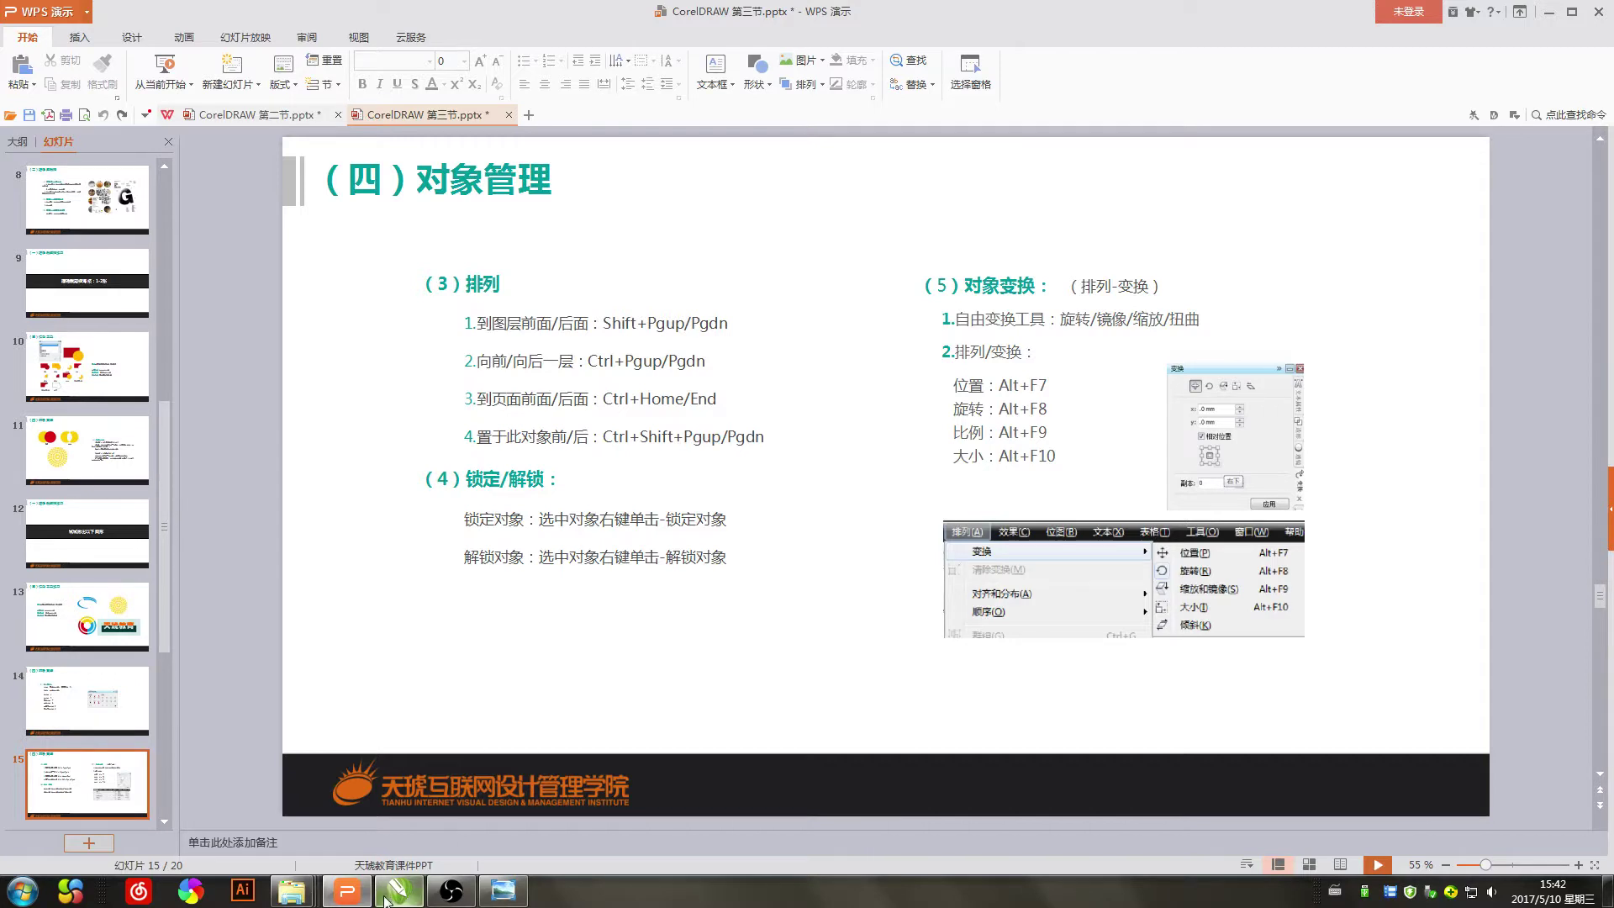
# Switch to CorelDRAW, move the ellipse from over the page to overlap the others, and fill the other two ellipses magenta and yellow
pyautogui.click(387, 898)
pyautogui.click(600, 622)
pyautogui.moveTo(725, 483); pyautogui.dragTo(498, 333)
pyautogui.click(1604, 385)
pyautogui.click(584, 468)
pyautogui.click(1605, 400)
pyautogui.click(614, 312)
pyautogui.click(1605, 329)
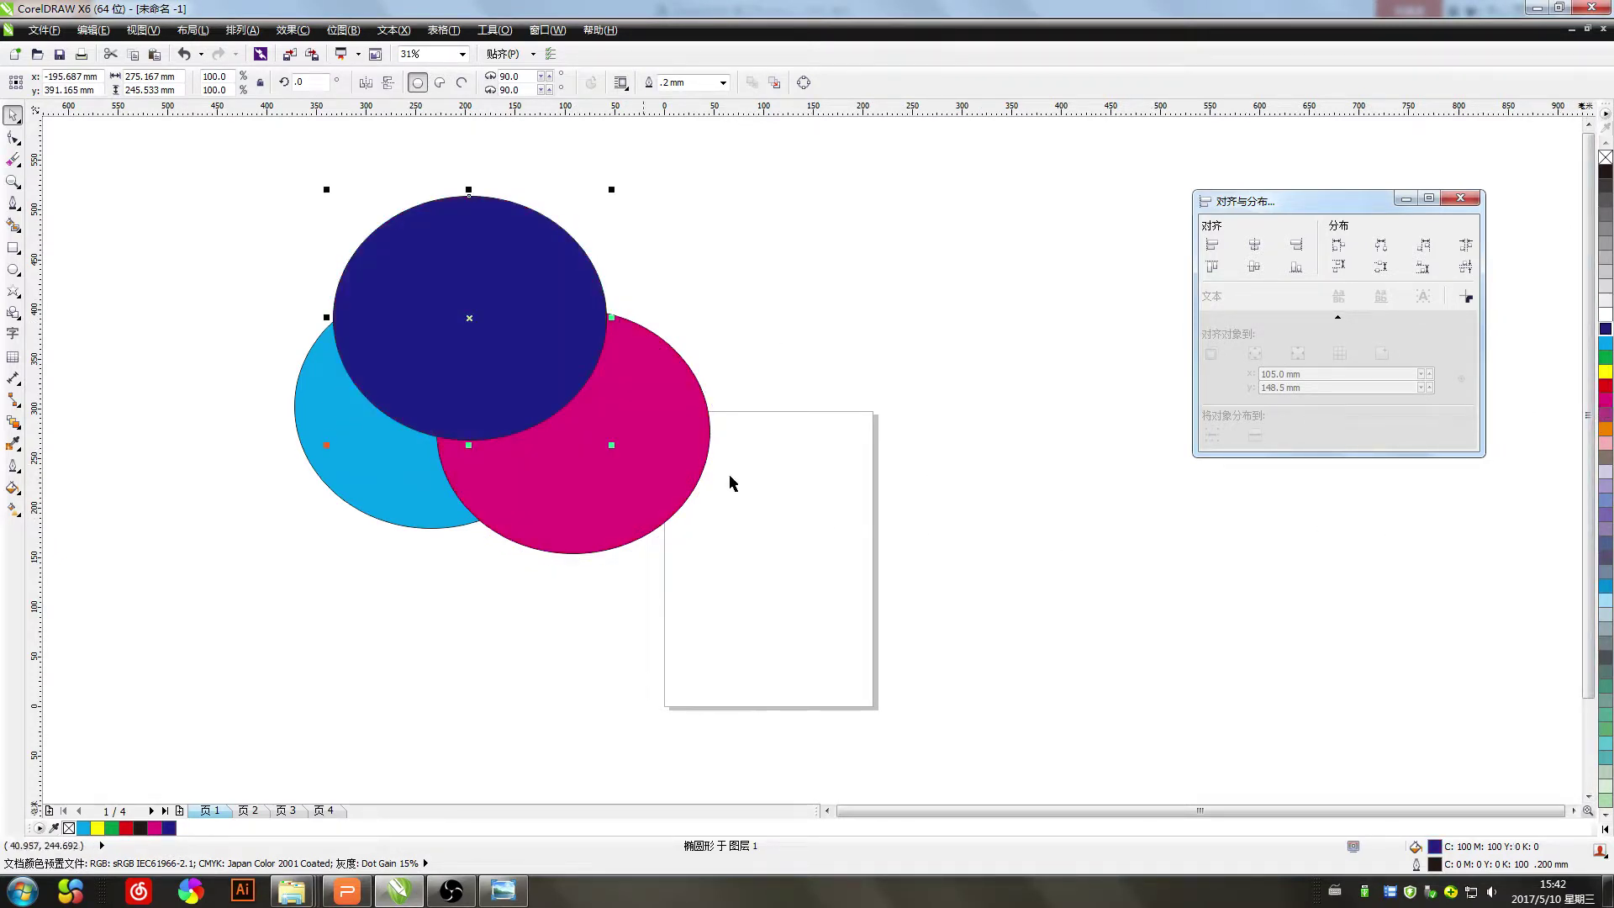
pyautogui.click(1605, 371)
# Arrange the yellow, cyan and magenta ellipses in an overlapping triangle with yellow uppermost, and close the Align and Distribute docker
pyautogui.moveTo(383, 348); pyautogui.dragTo(446, 318)
pyautogui.moveTo(483, 494); pyautogui.dragTo(557, 510)
pyautogui.moveTo(421, 461)
pyautogui.mouseDown()
pyautogui.moveTo(393, 486)
pyautogui.moveTo(444, 475)
pyautogui.mouseUp()
pyautogui.moveTo(668, 494); pyautogui.dragTo(646, 509)
pyautogui.click(387, 514)
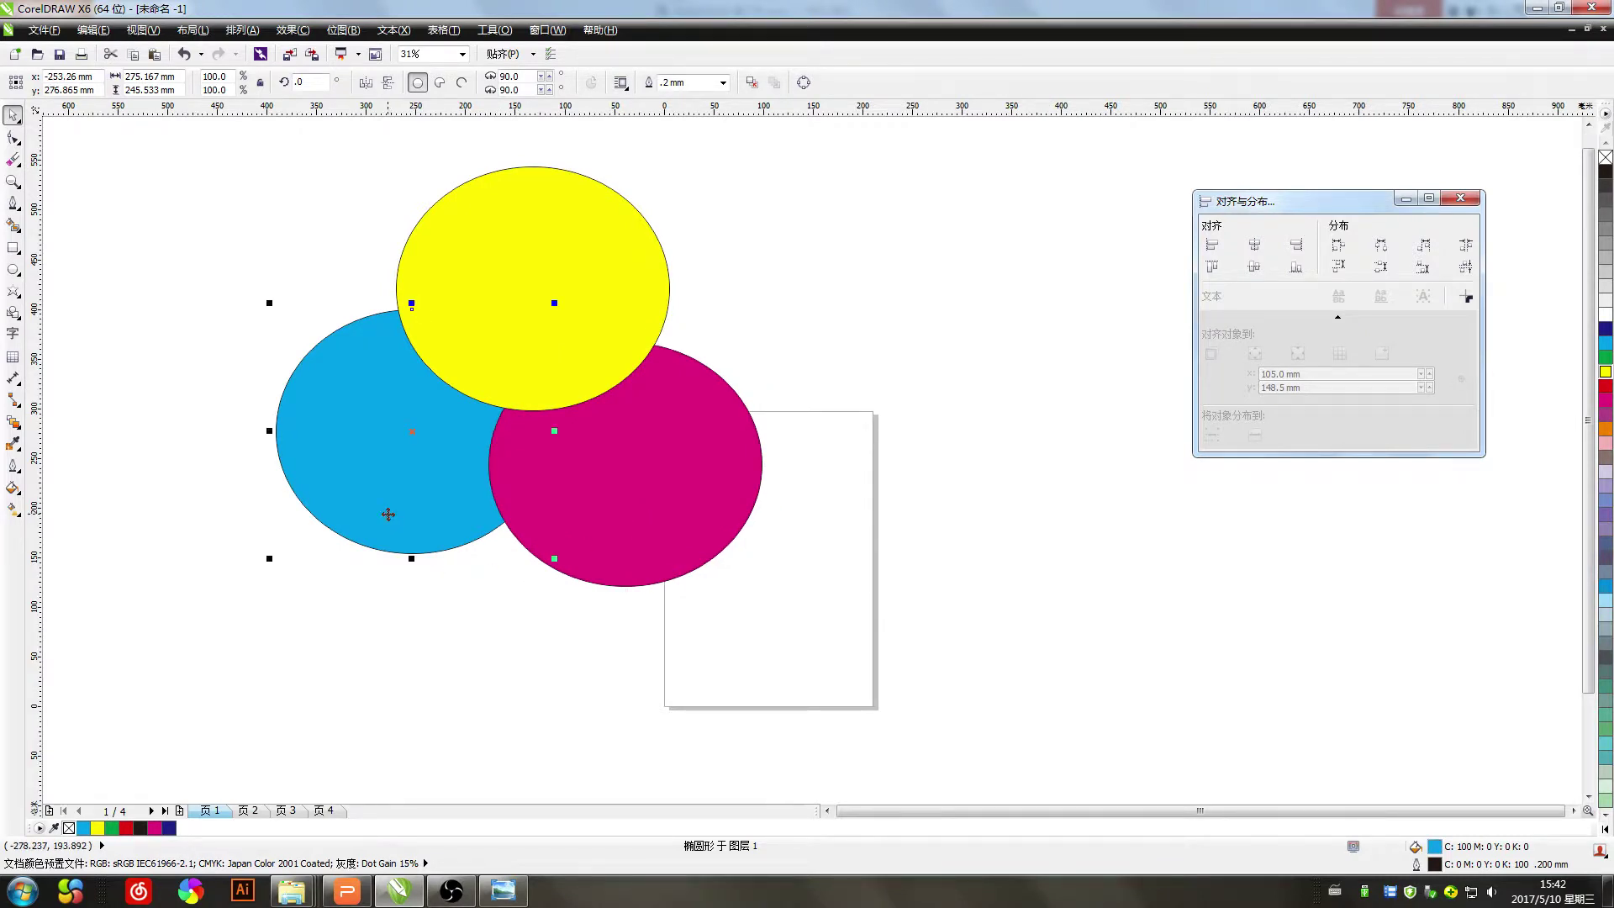
pyautogui.click(591, 521)
pyautogui.click(471, 274)
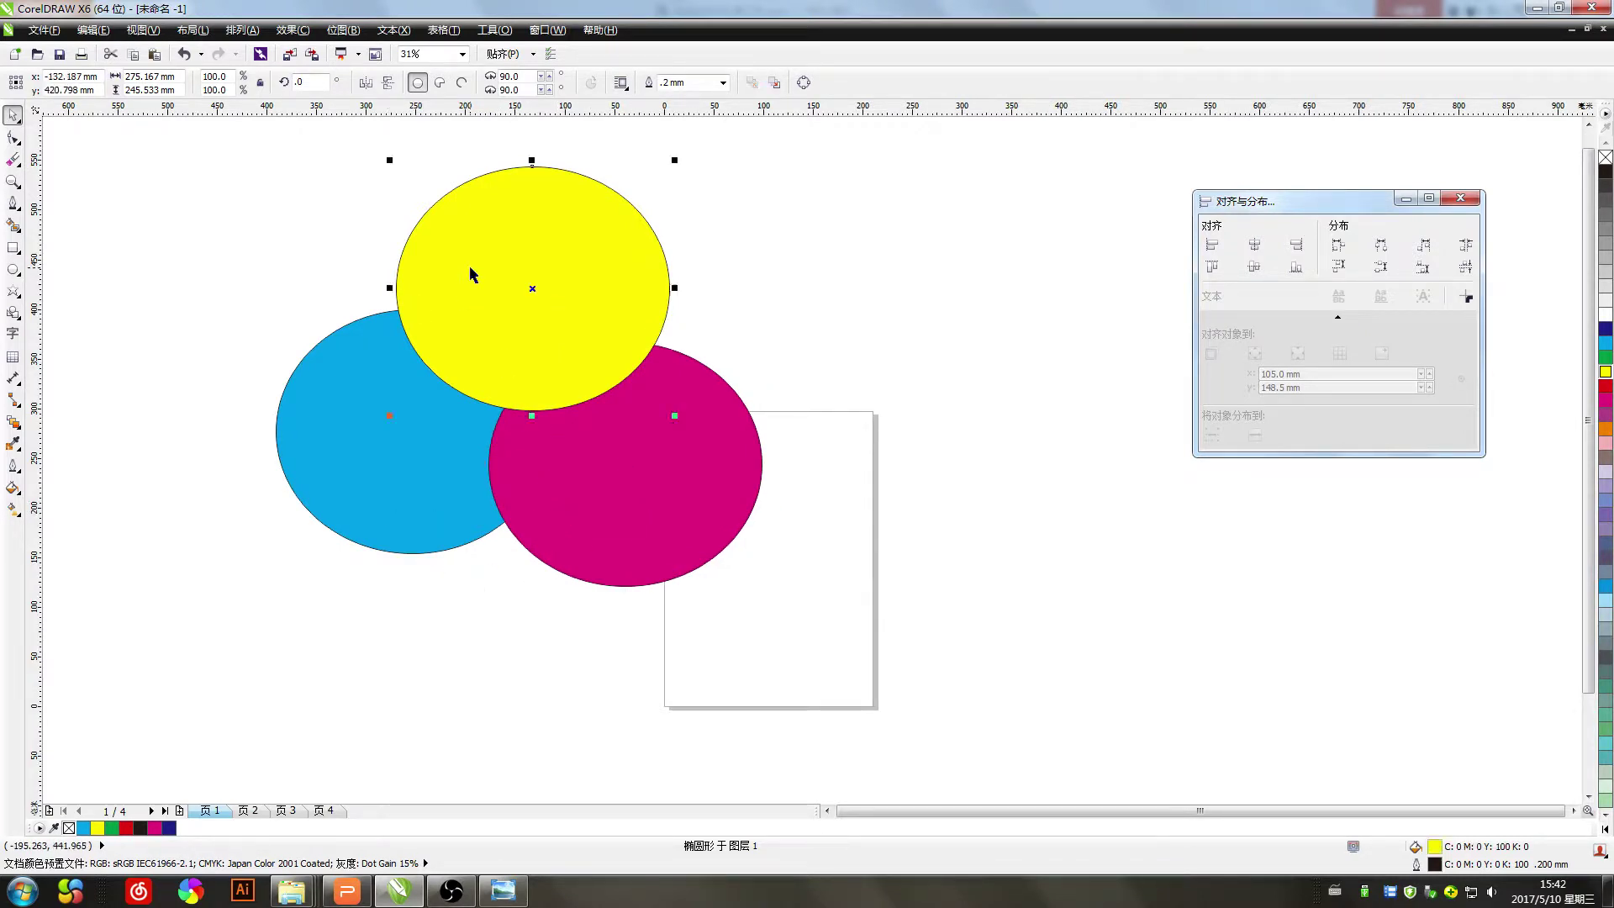
pyautogui.click(1460, 198)
# Examine the ordering options available for the cyan and yellow ellipses, and consult the ordering shortcuts in the WPS presentation
pyautogui.click(423, 599)
pyautogui.click(397, 493)
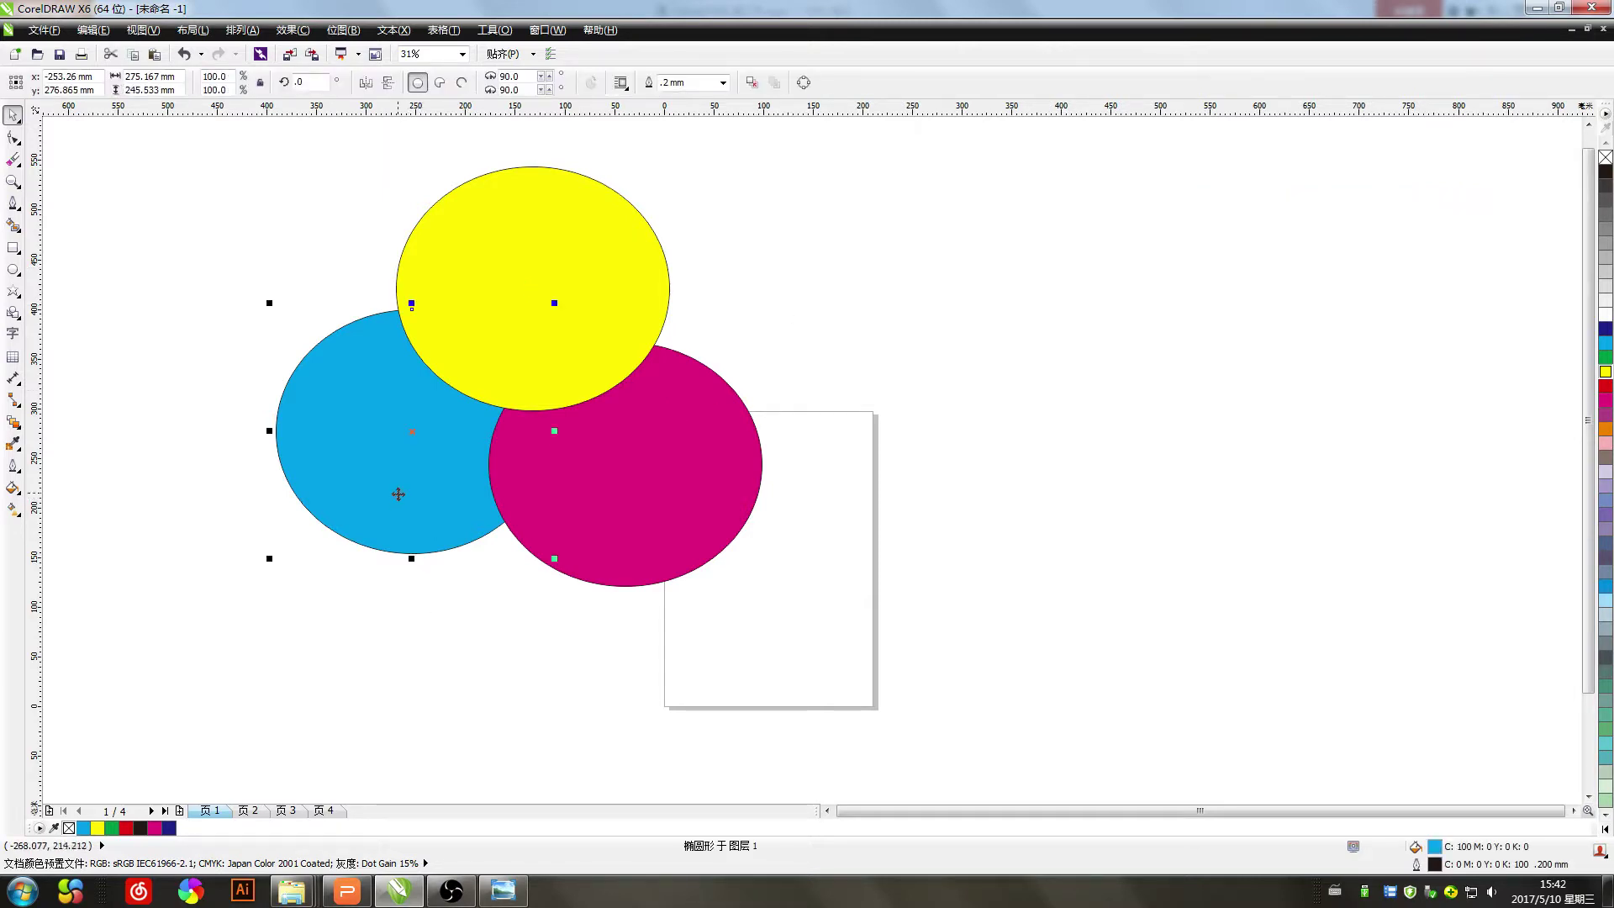
pyautogui.rightClick(398, 490)
pyautogui.moveTo(455, 299)
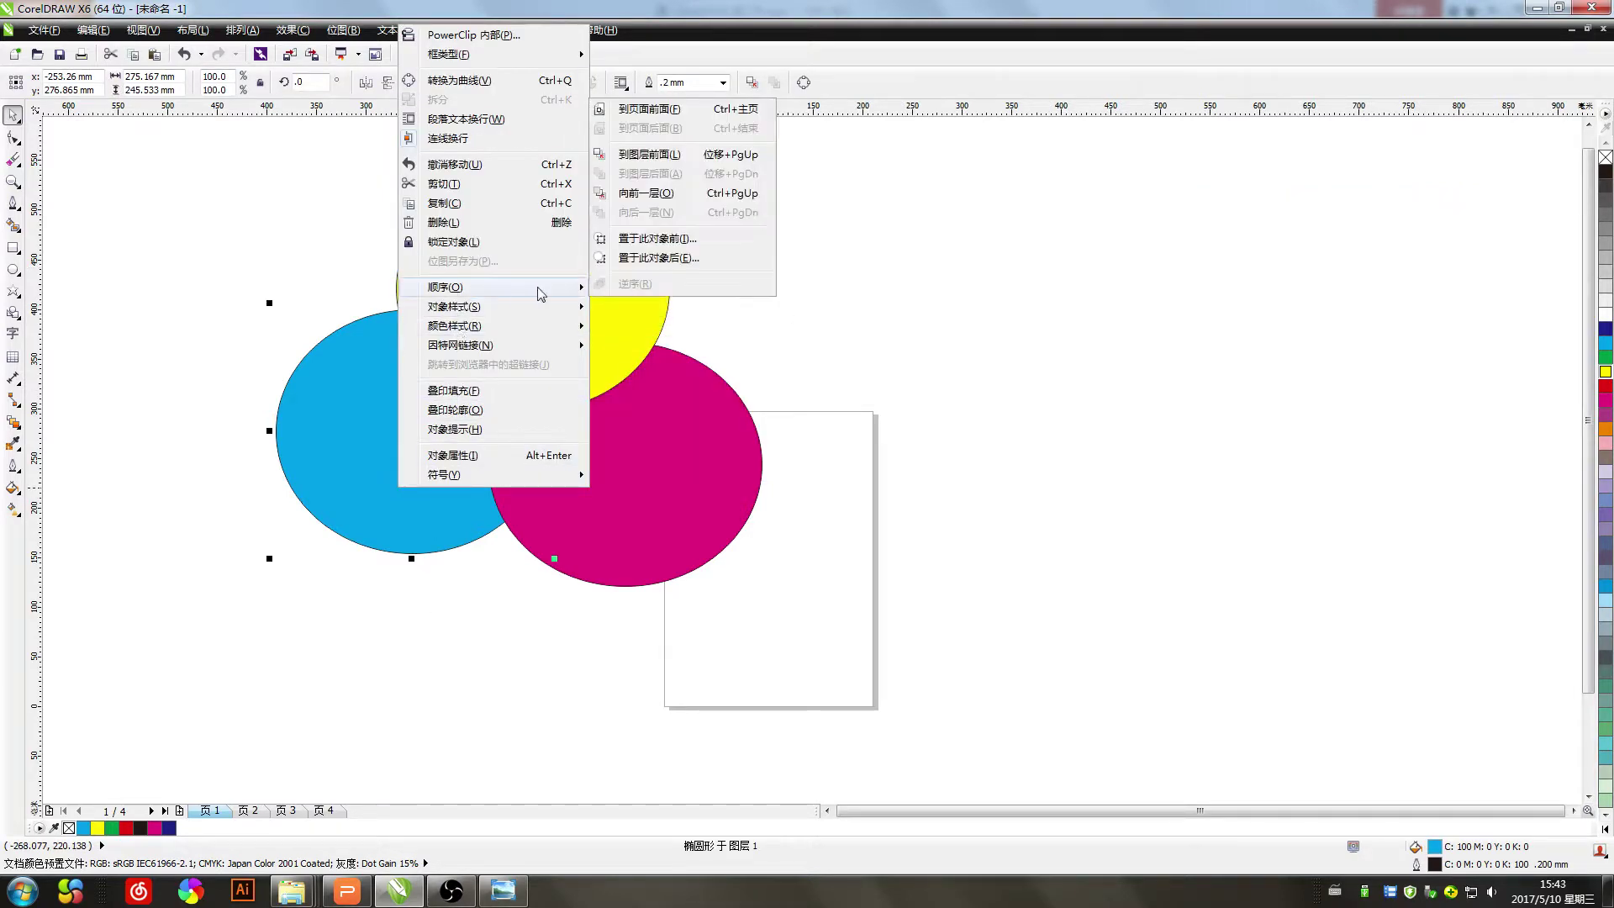
pyautogui.click(646, 113)
pyautogui.click(622, 308)
pyautogui.rightClick(625, 313)
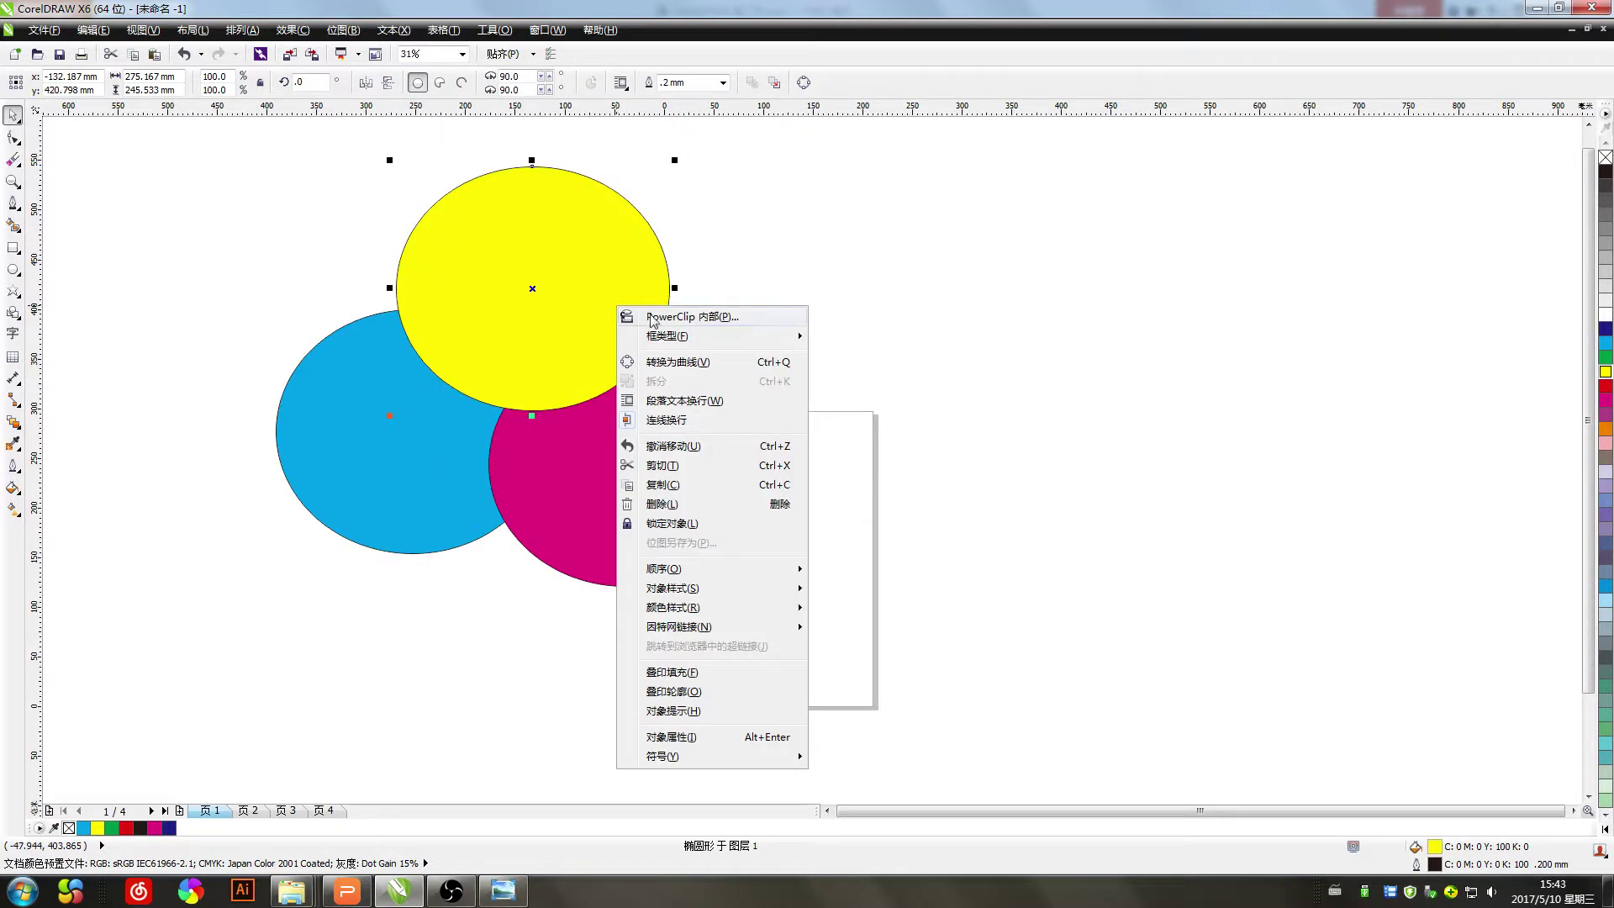
pyautogui.moveTo(795, 574)
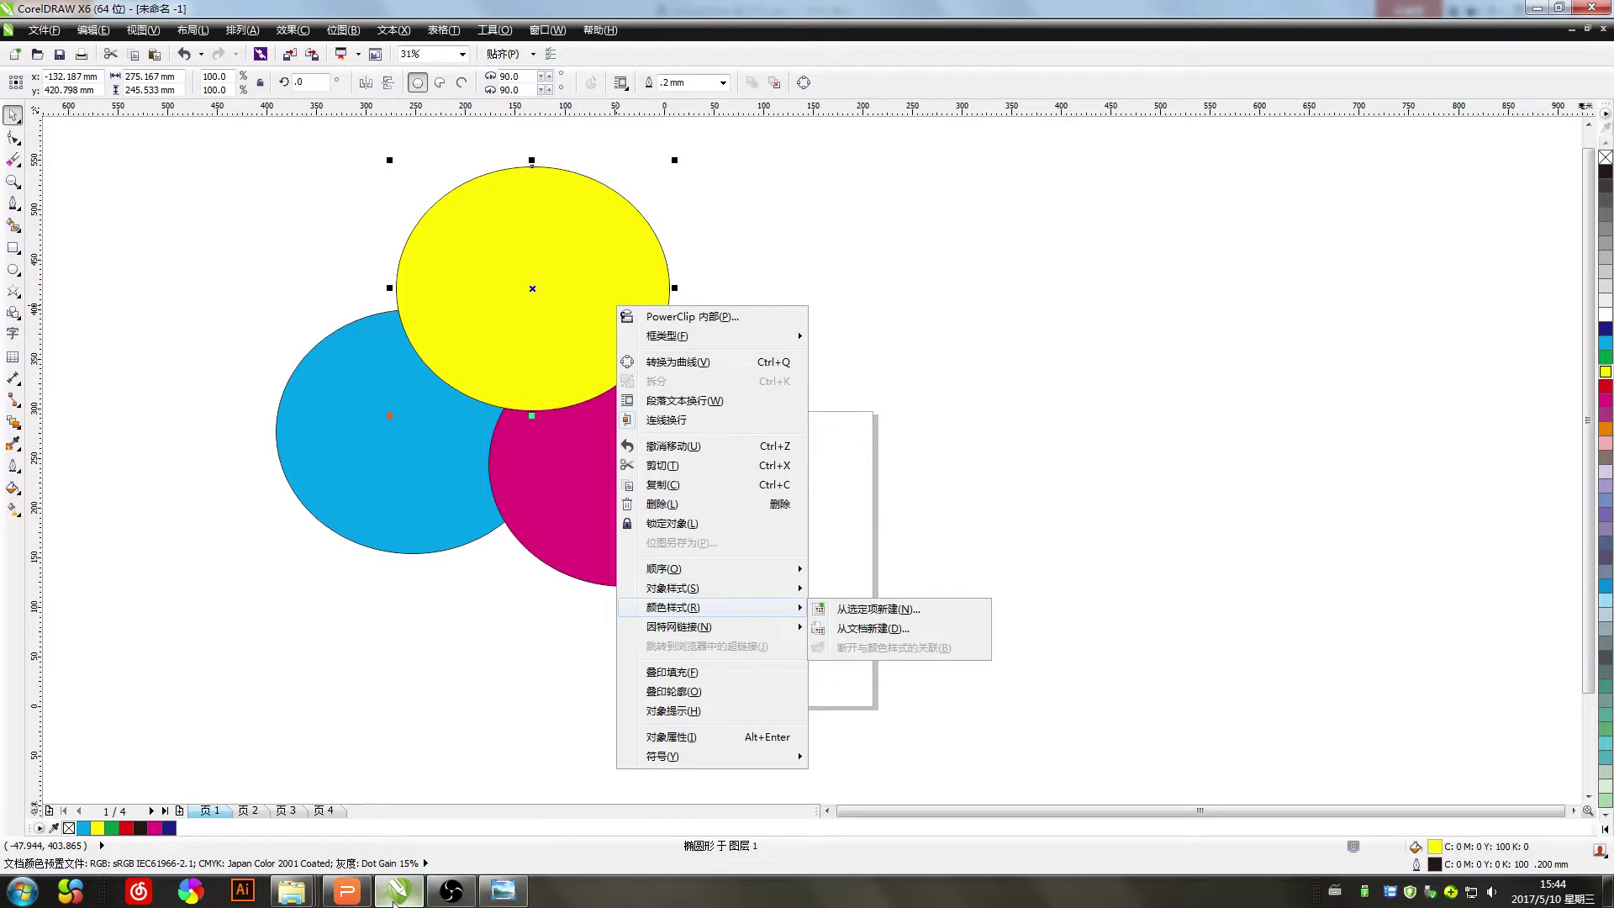
pyautogui.click(347, 891)
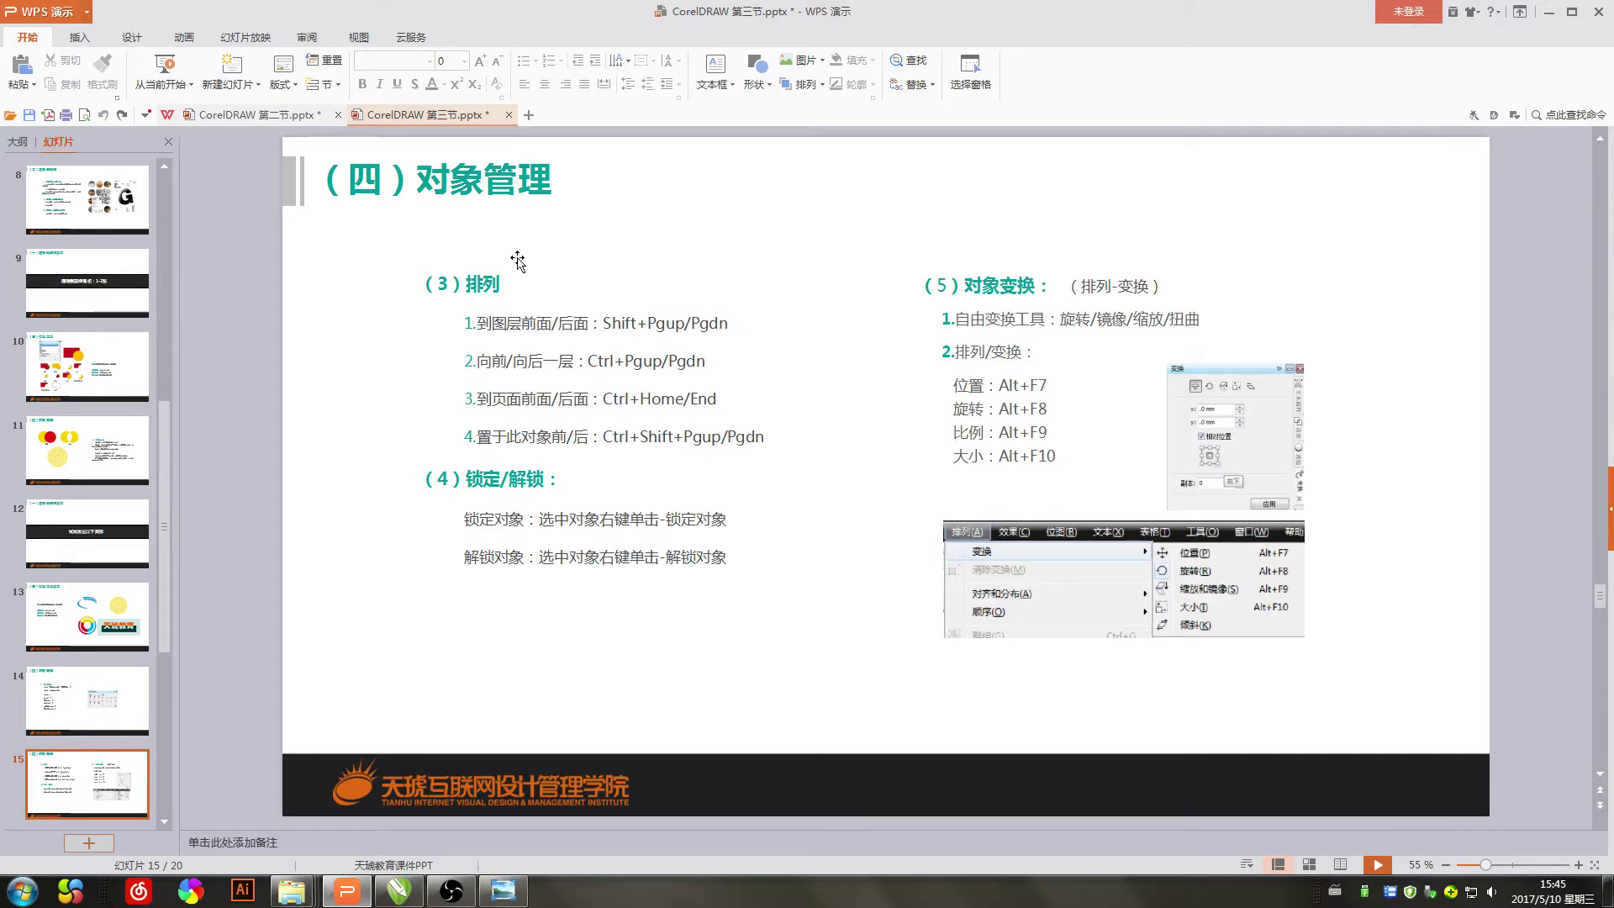
# Return to CorelDRAW, bring the cyan ellipse to the front of the layer, and undo that reordering
pyautogui.click(395, 901)
pyautogui.click(668, 710)
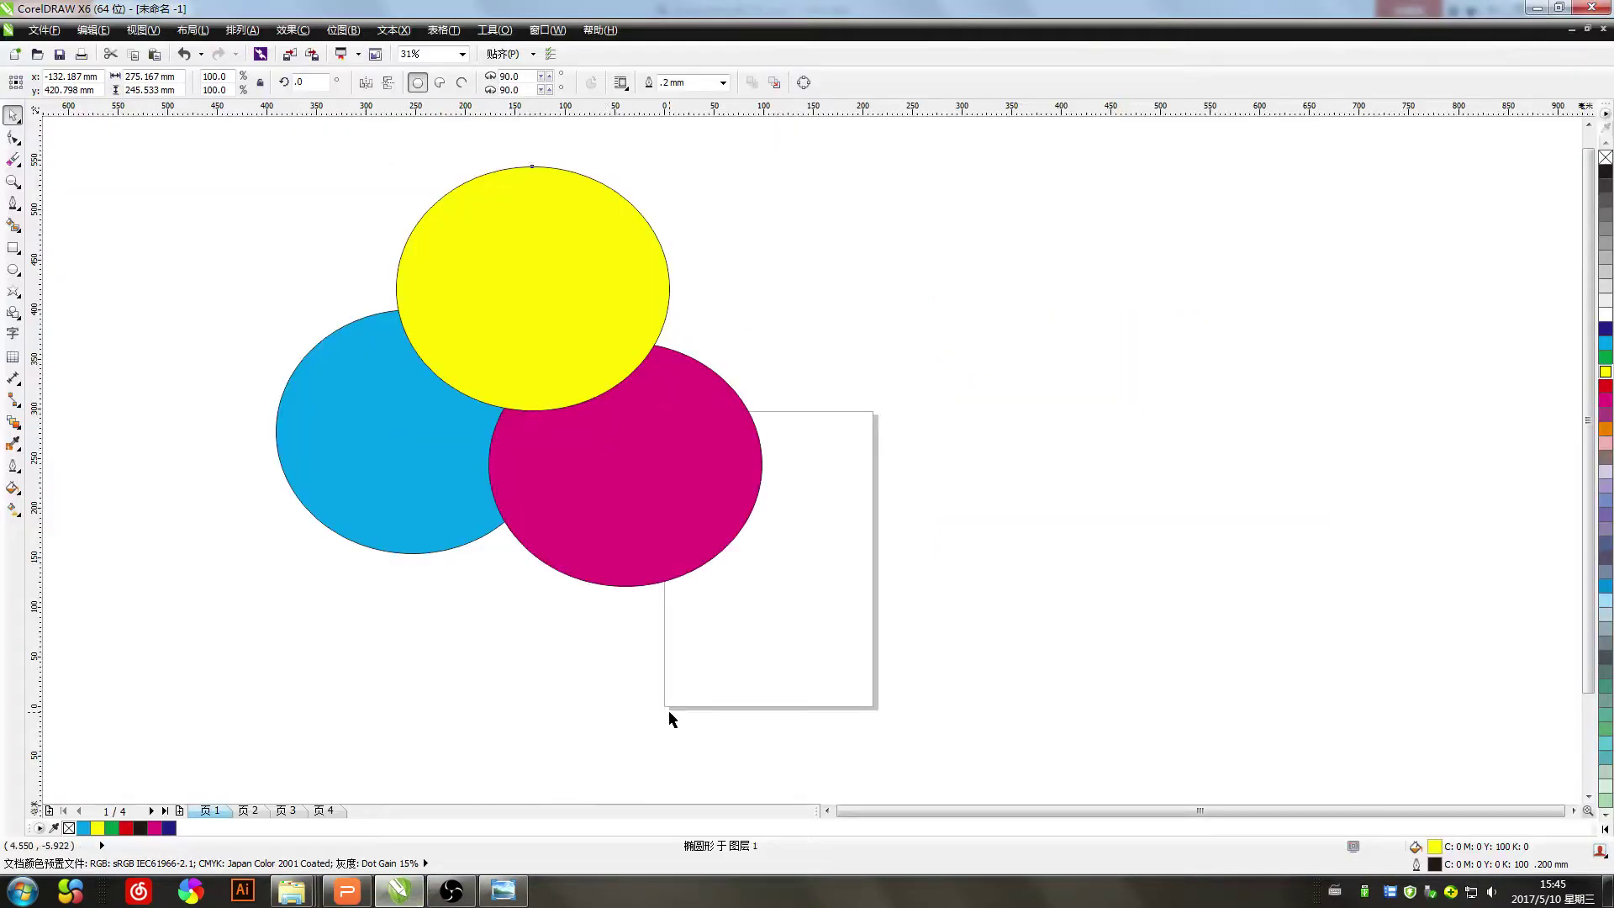
pyautogui.click(449, 494)
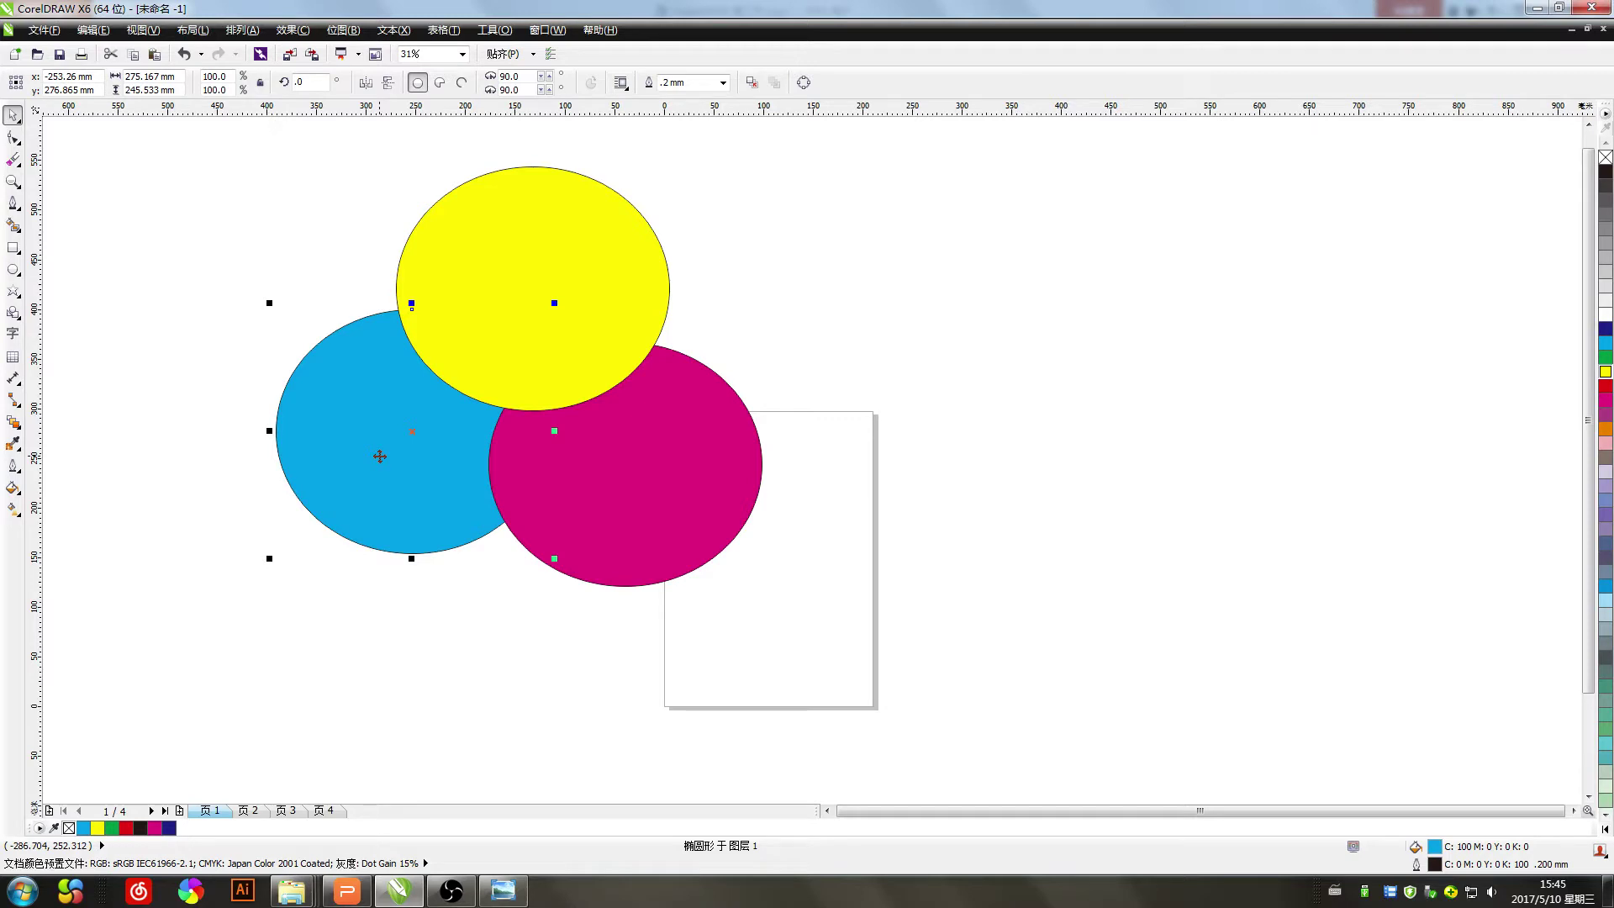
pyautogui.hotkey('shift', 'pageup')
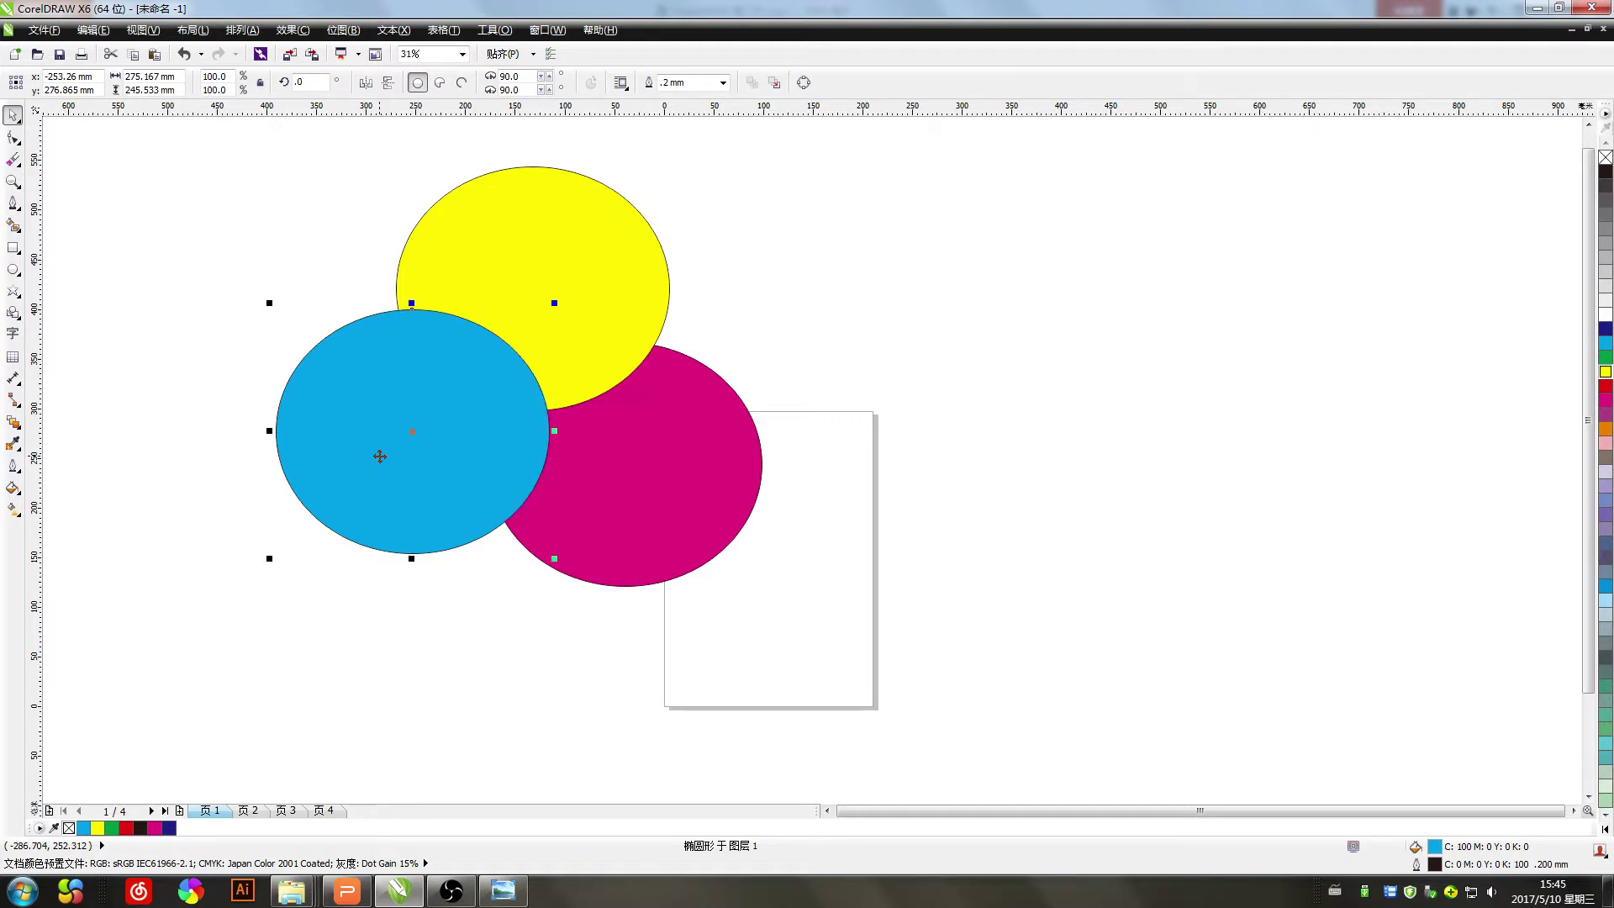
pyautogui.hotkey('ctrl', 'z')
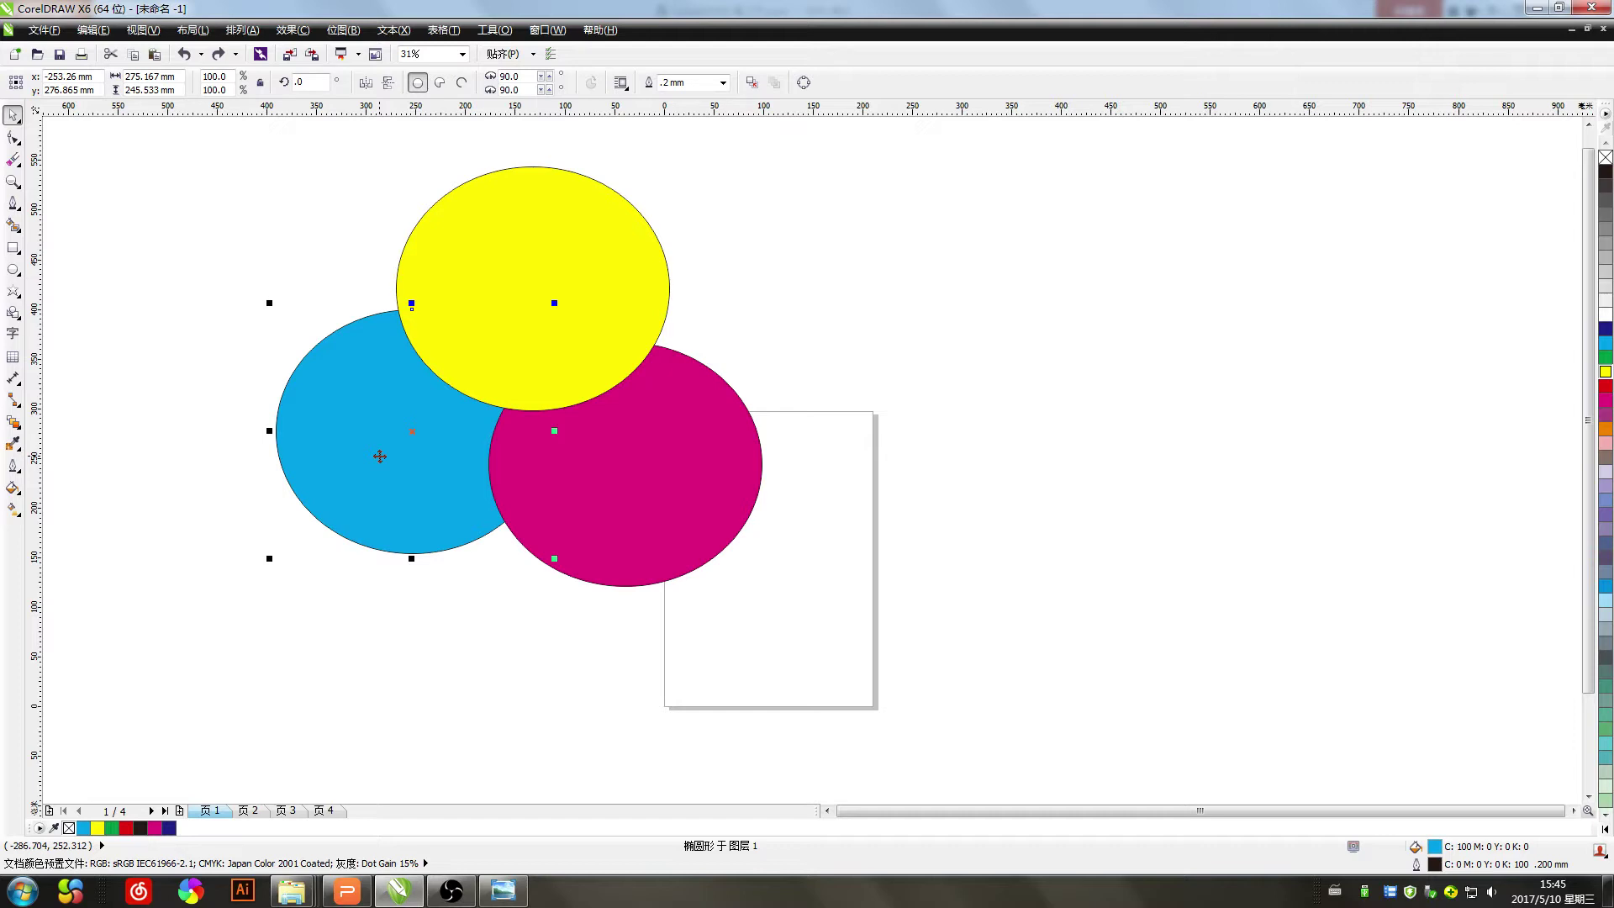
# Switch to the WPS presentation and review slide 15's entry on placing an object in front of or behind another
pyautogui.moveTo(399, 891)
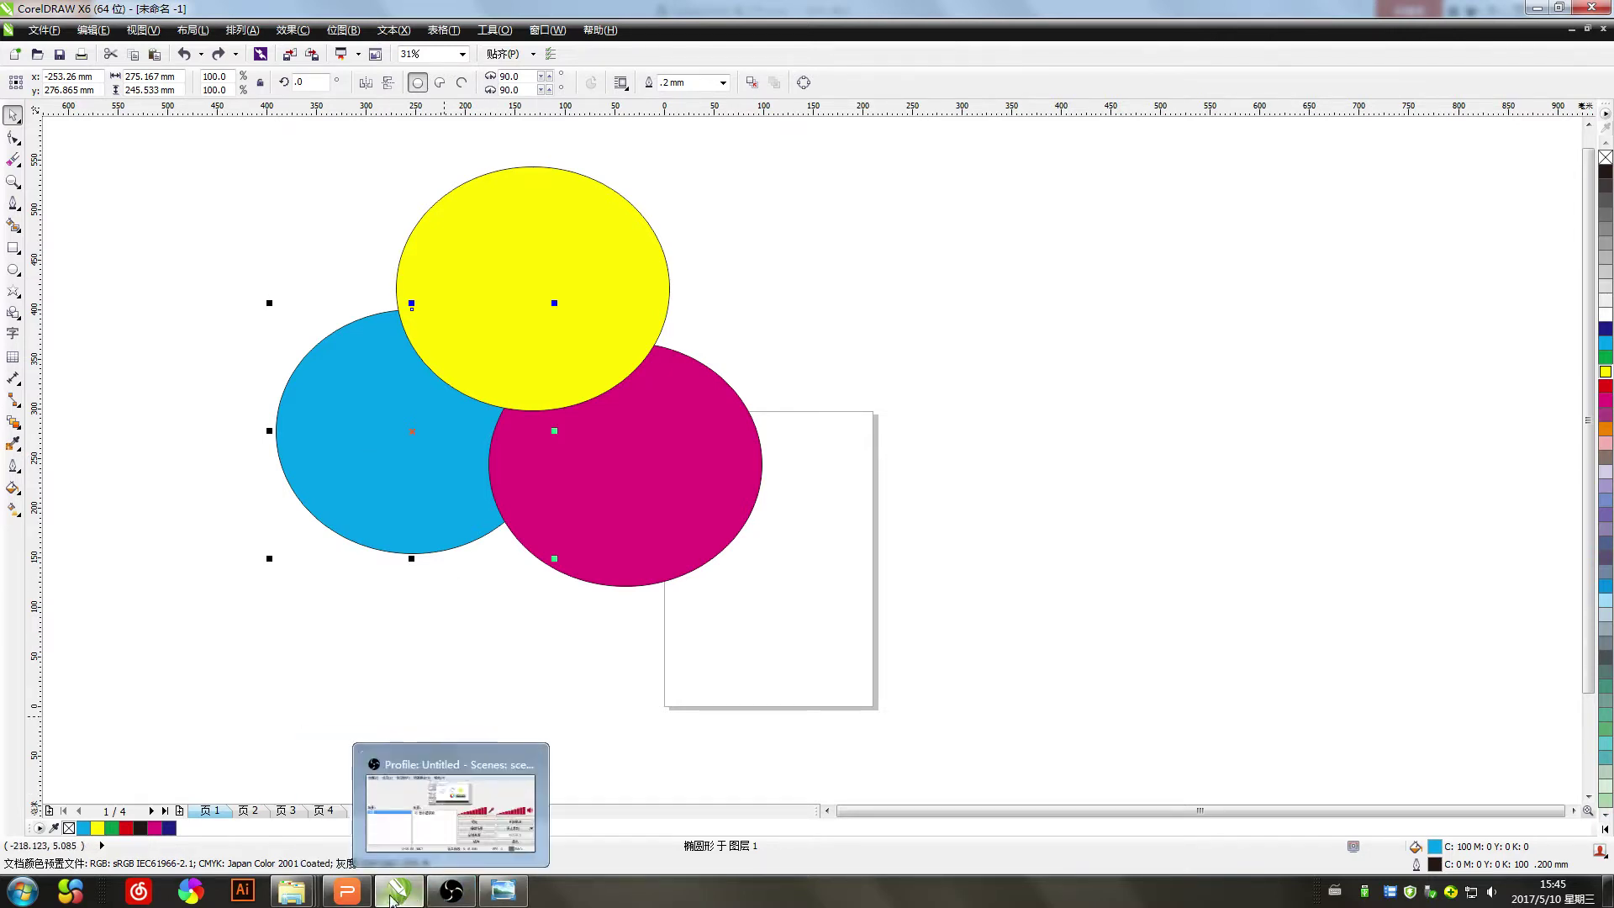
pyautogui.click(347, 891)
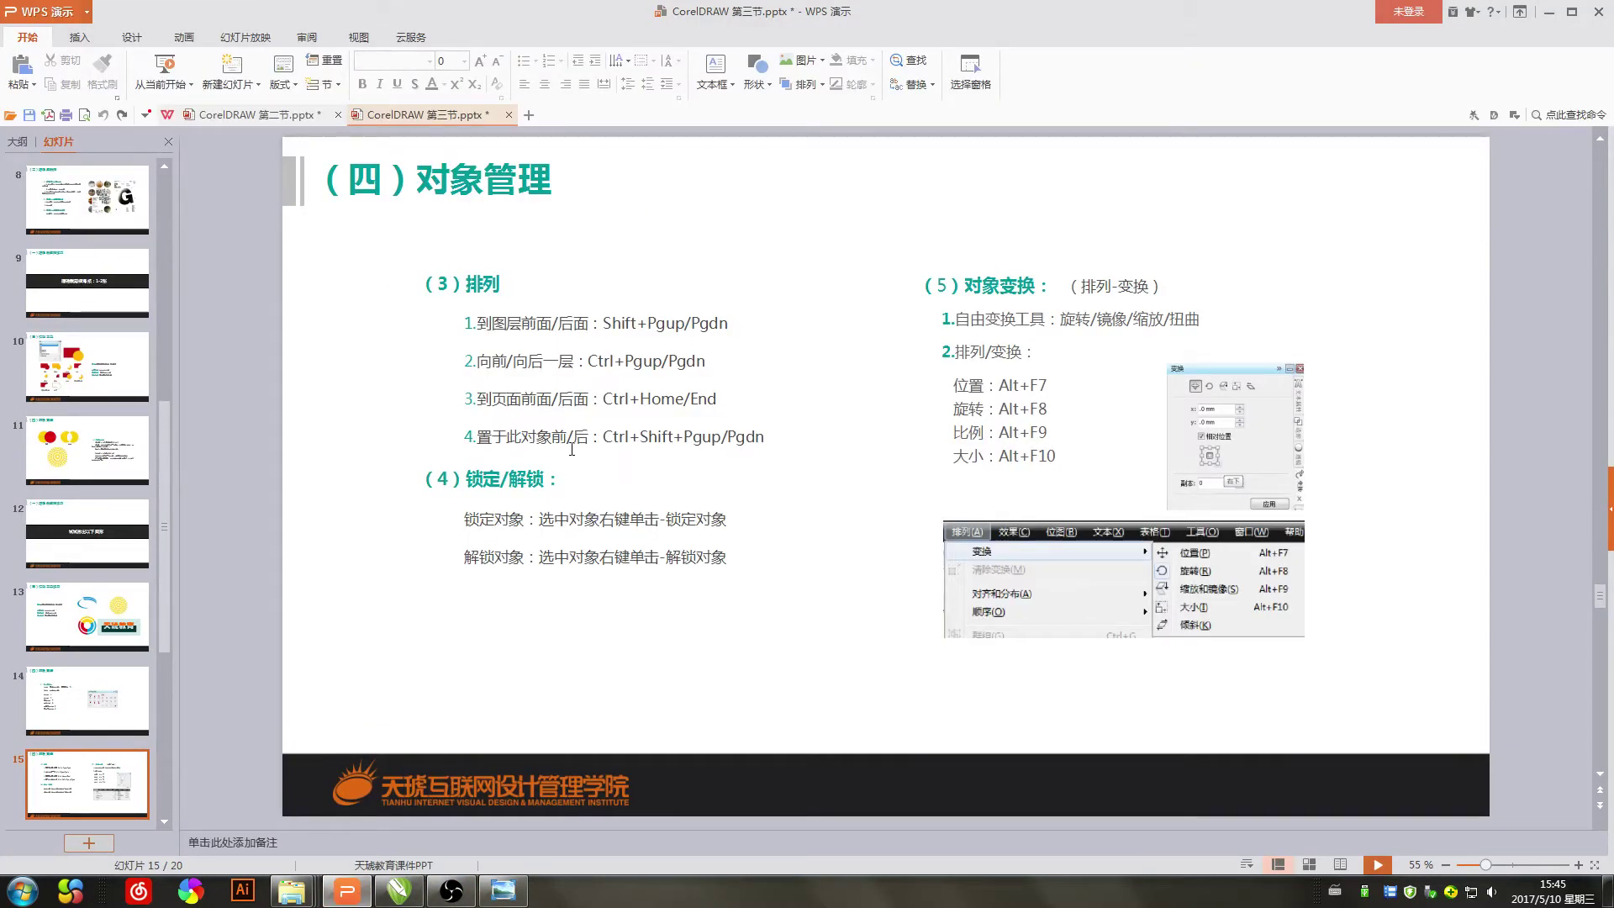
pyautogui.moveTo(477, 437); pyautogui.dragTo(641, 443)
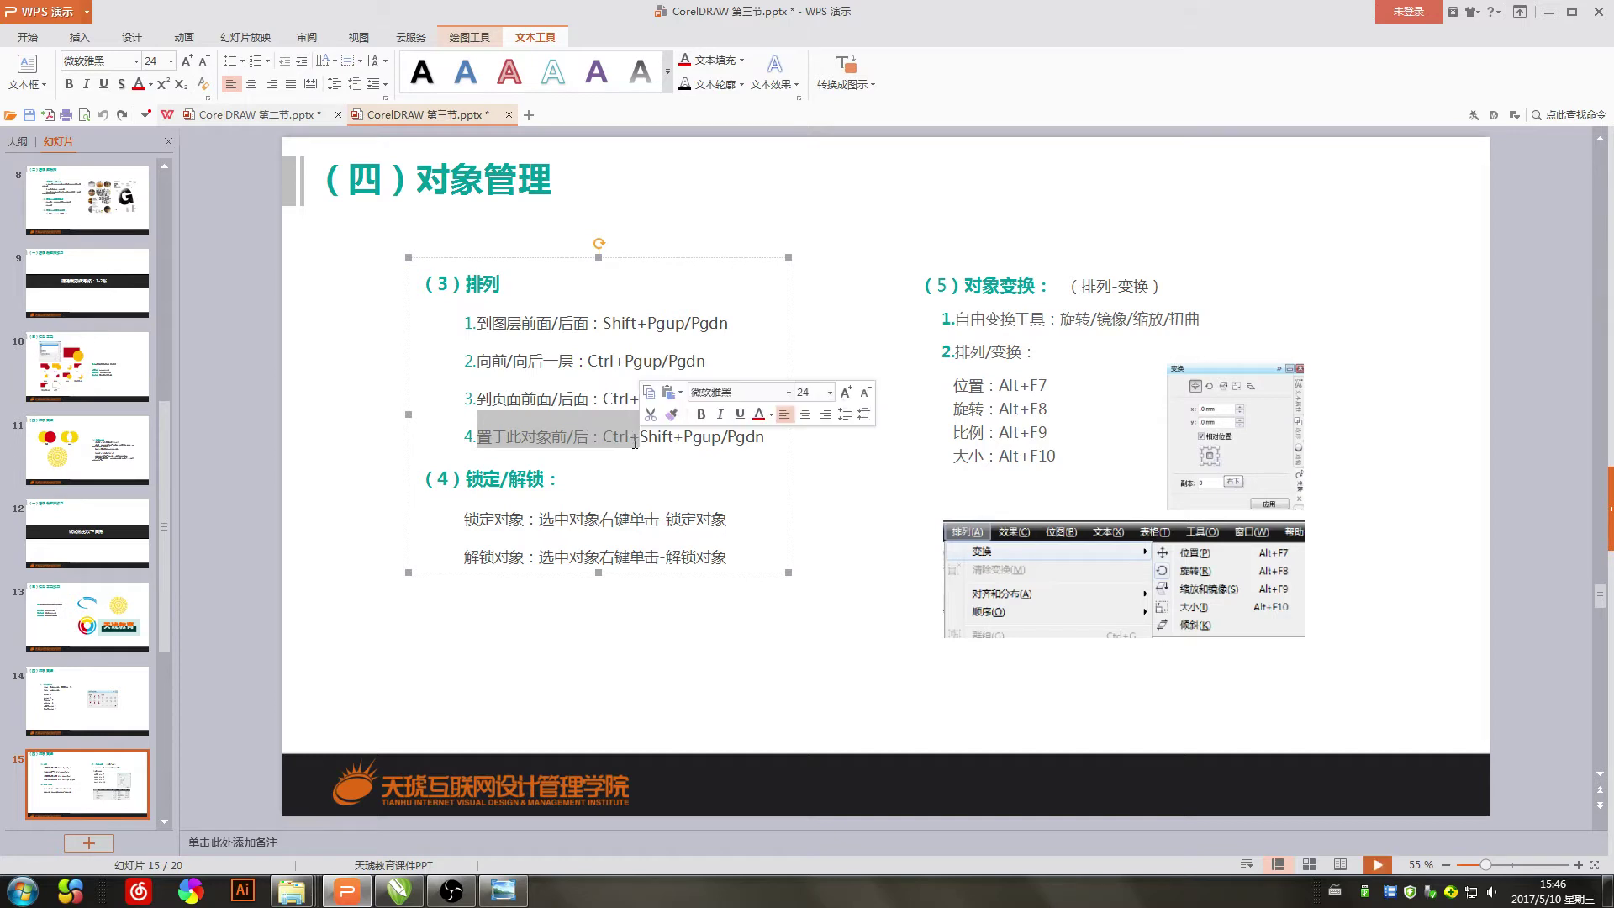
pyautogui.click(598, 674)
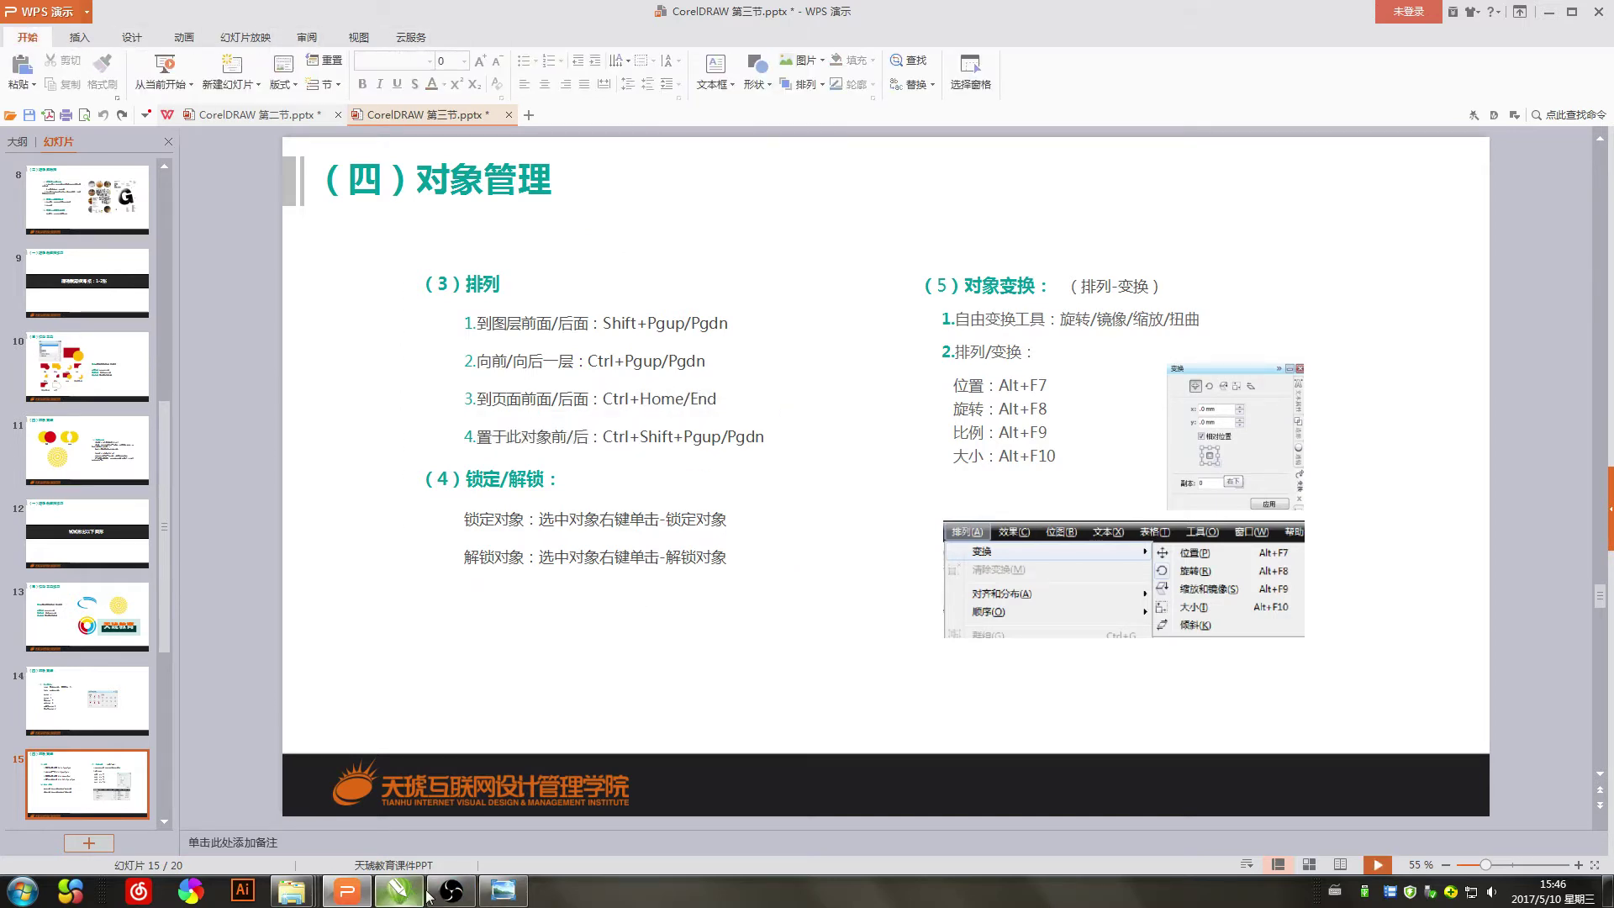
# Switch to CorelDRAW and place the cyan ellipse directly in front of the magenta ellipse with the In Front Of order command
pyautogui.click(399, 891)
pyautogui.click(421, 492)
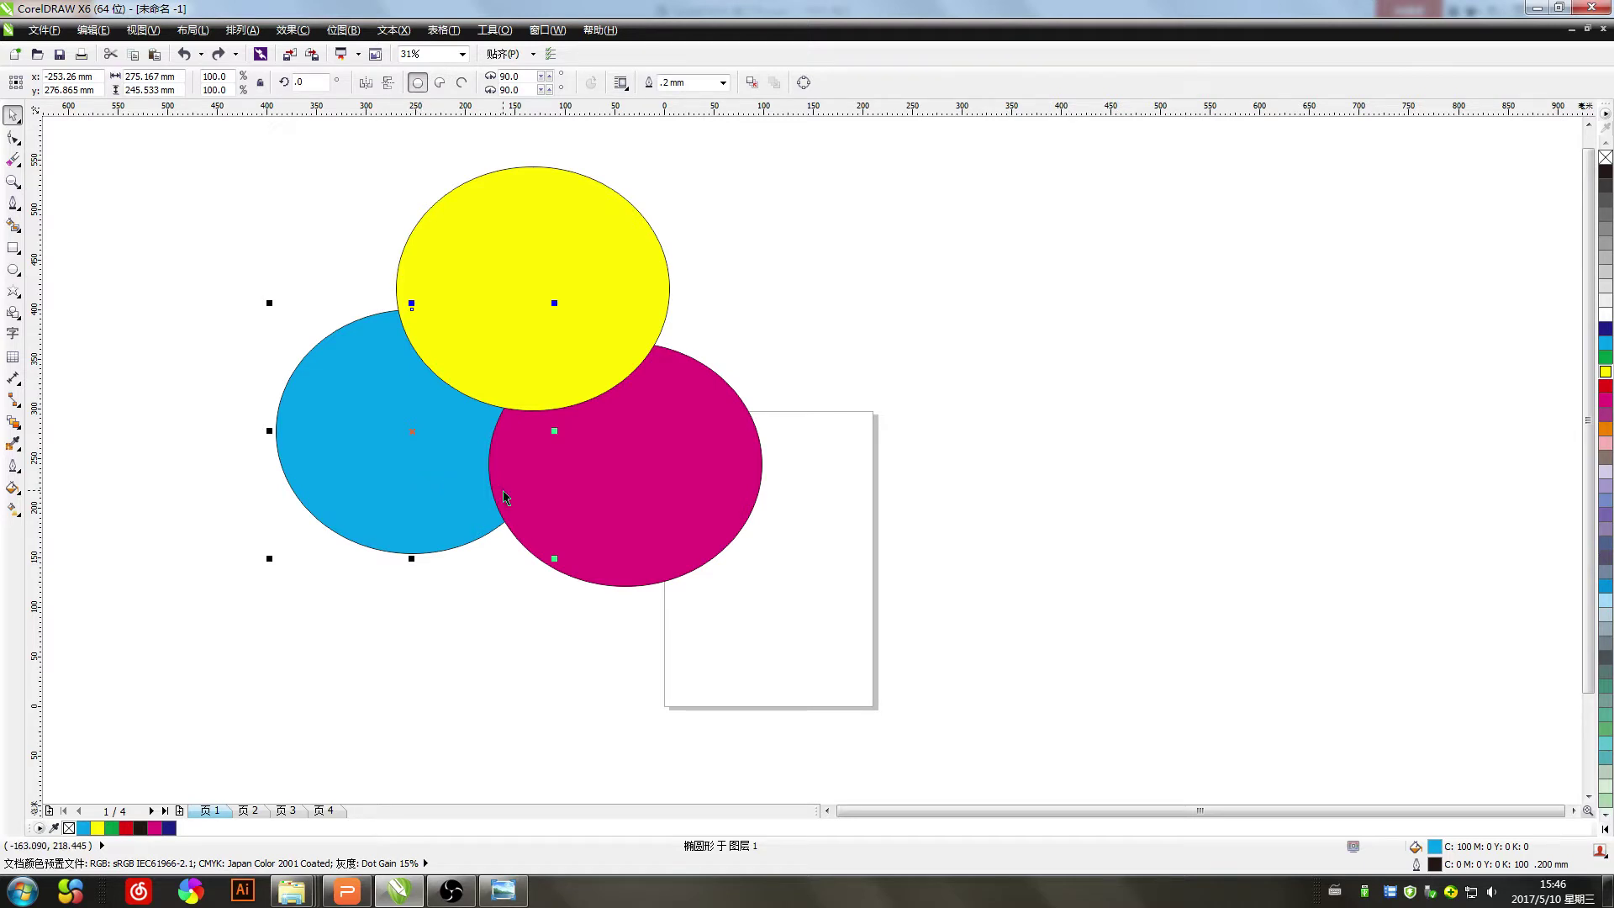
pyautogui.rightClick(417, 454)
pyautogui.moveTo(490, 290)
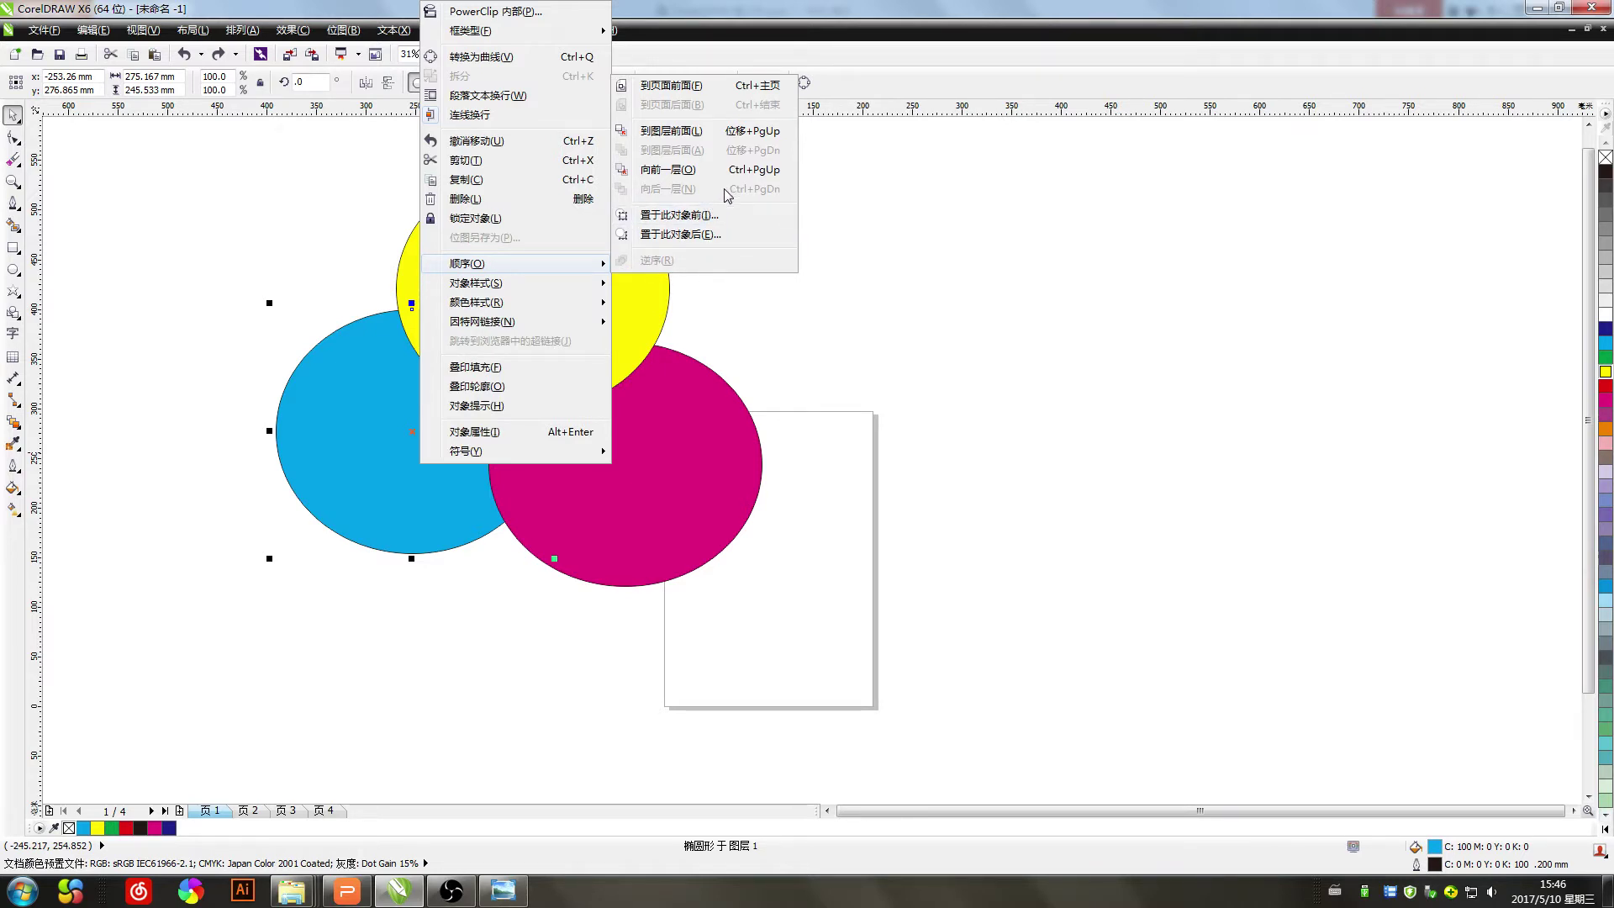
pyautogui.click(686, 223)
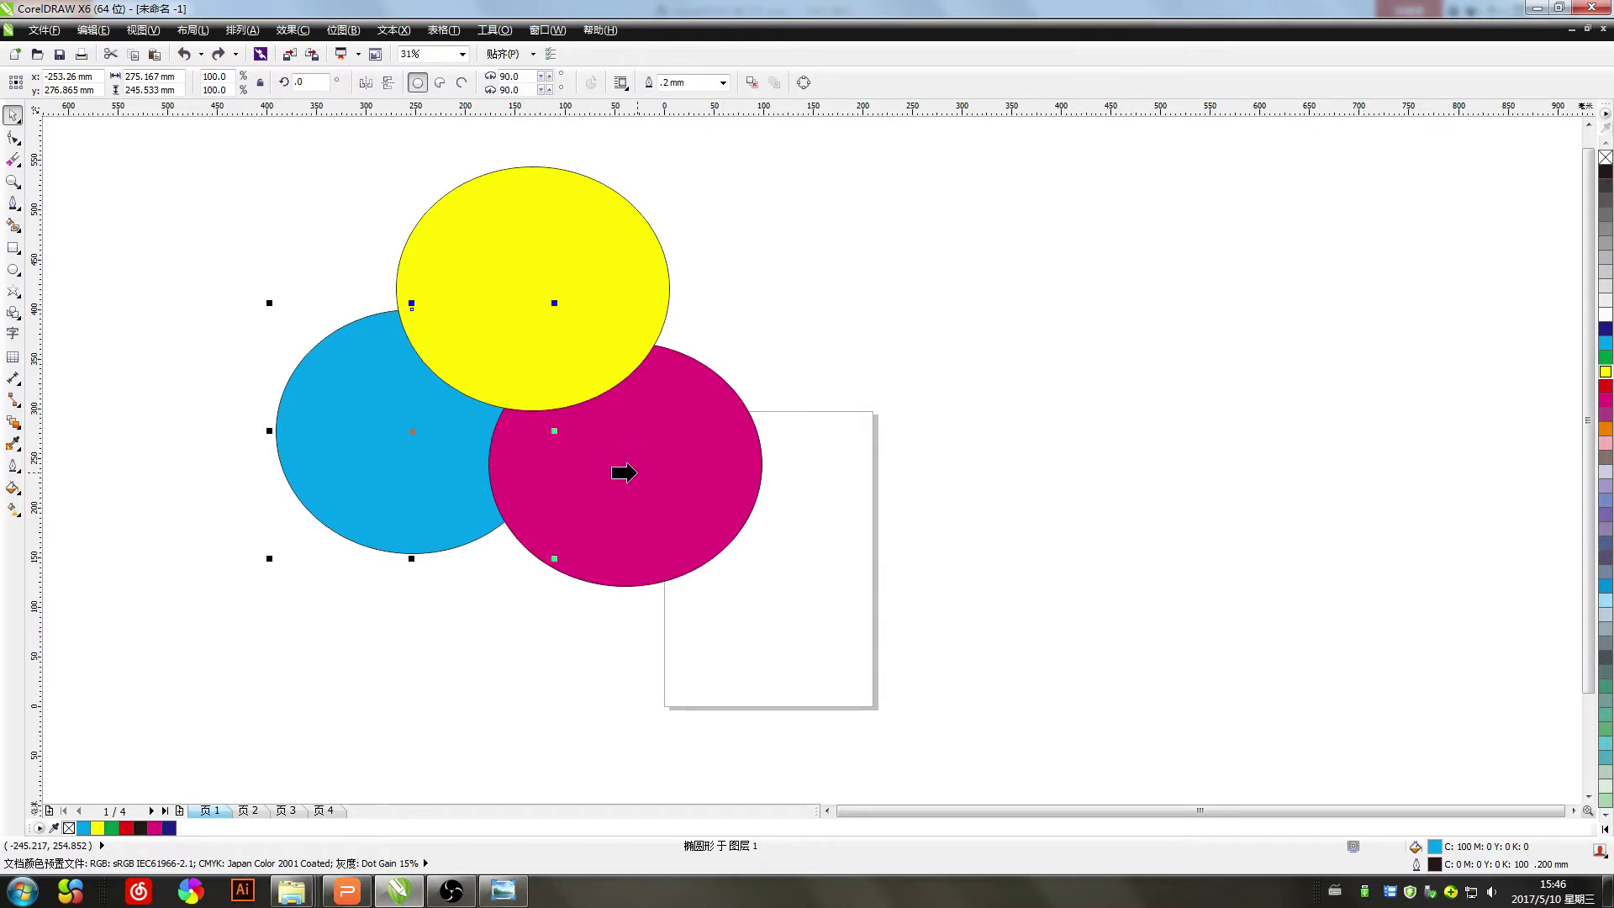
pyautogui.click(632, 473)
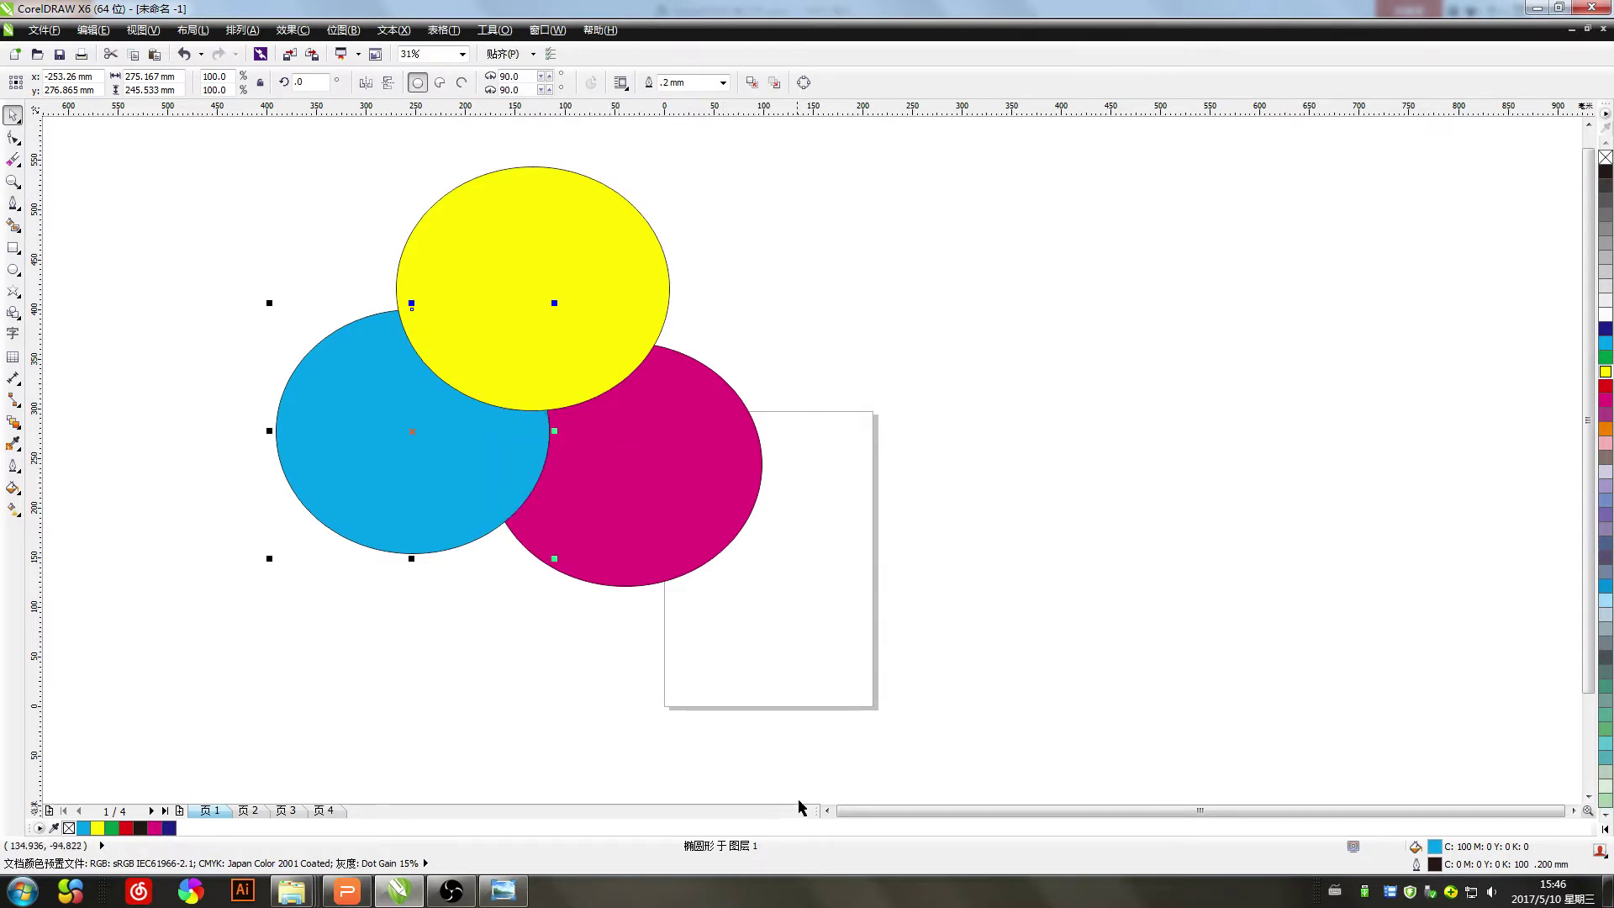
# Place the cyan ellipse behind the magenta ellipse with the Behind order command, and clear the selection
pyautogui.click(519, 664)
pyautogui.click(491, 474)
pyautogui.rightClick(451, 471)
pyautogui.moveTo(506, 332)
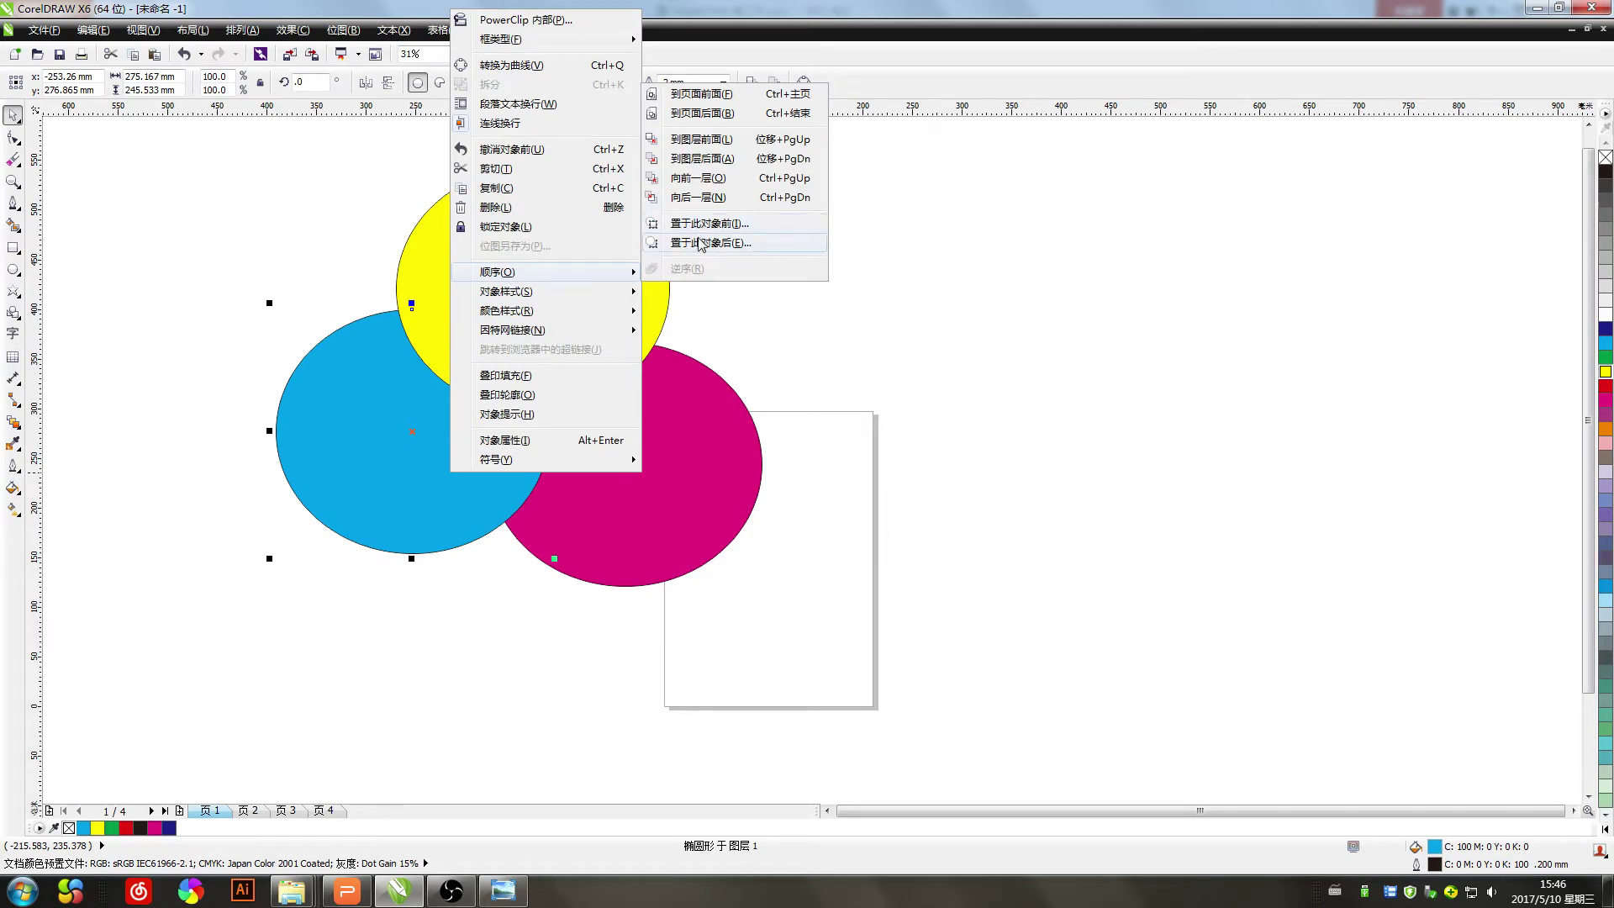
pyautogui.click(700, 244)
pyautogui.click(602, 505)
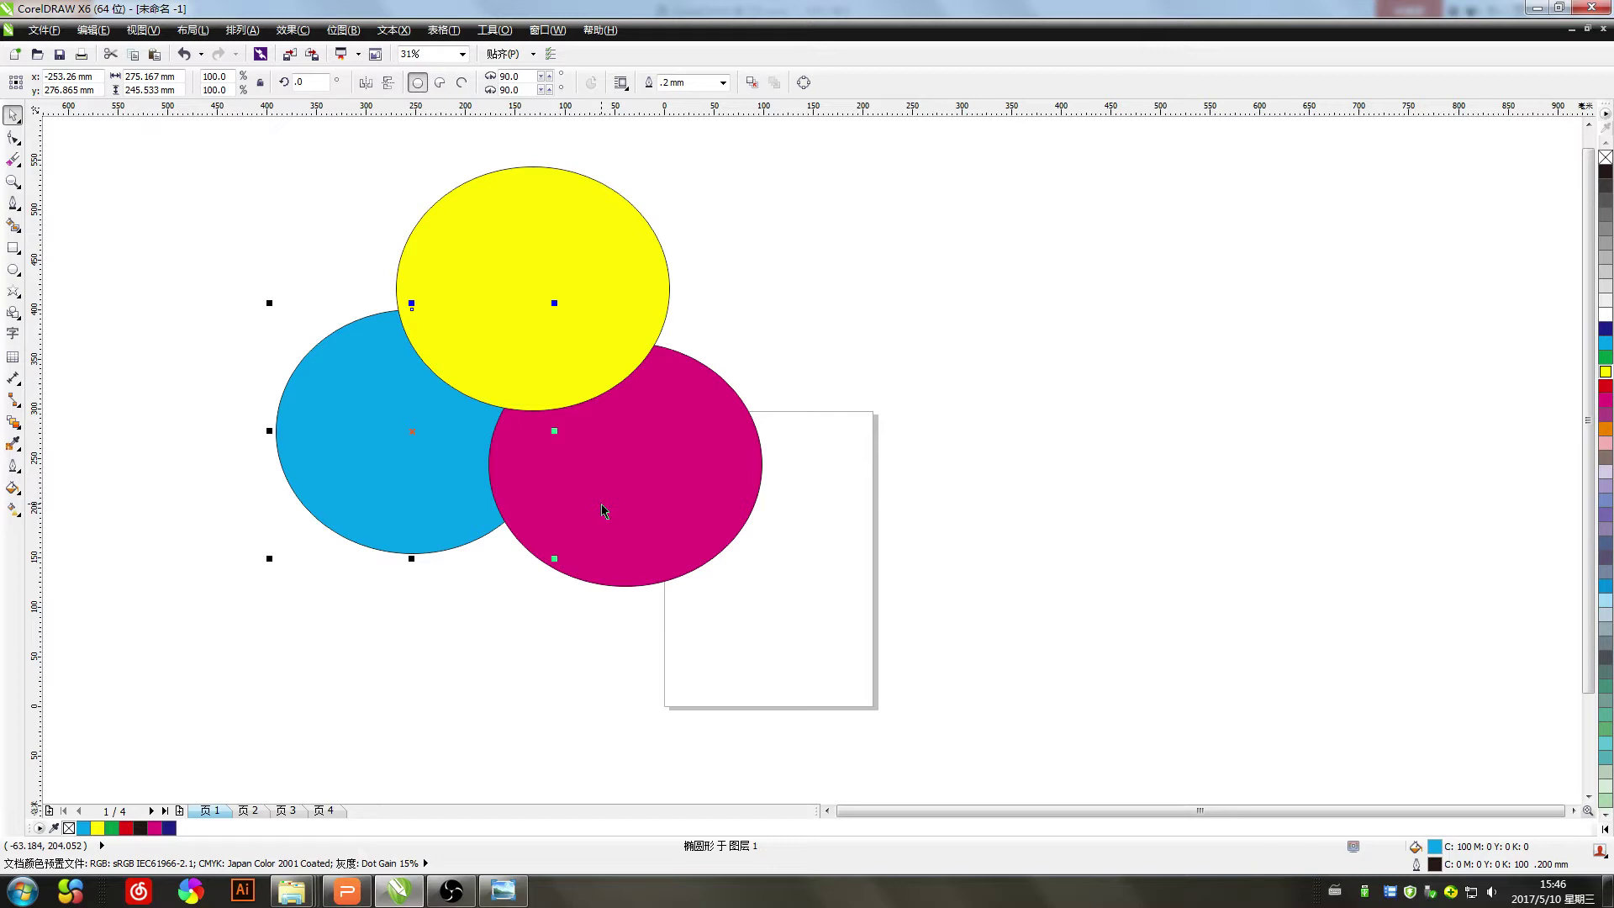
pyautogui.click(465, 677)
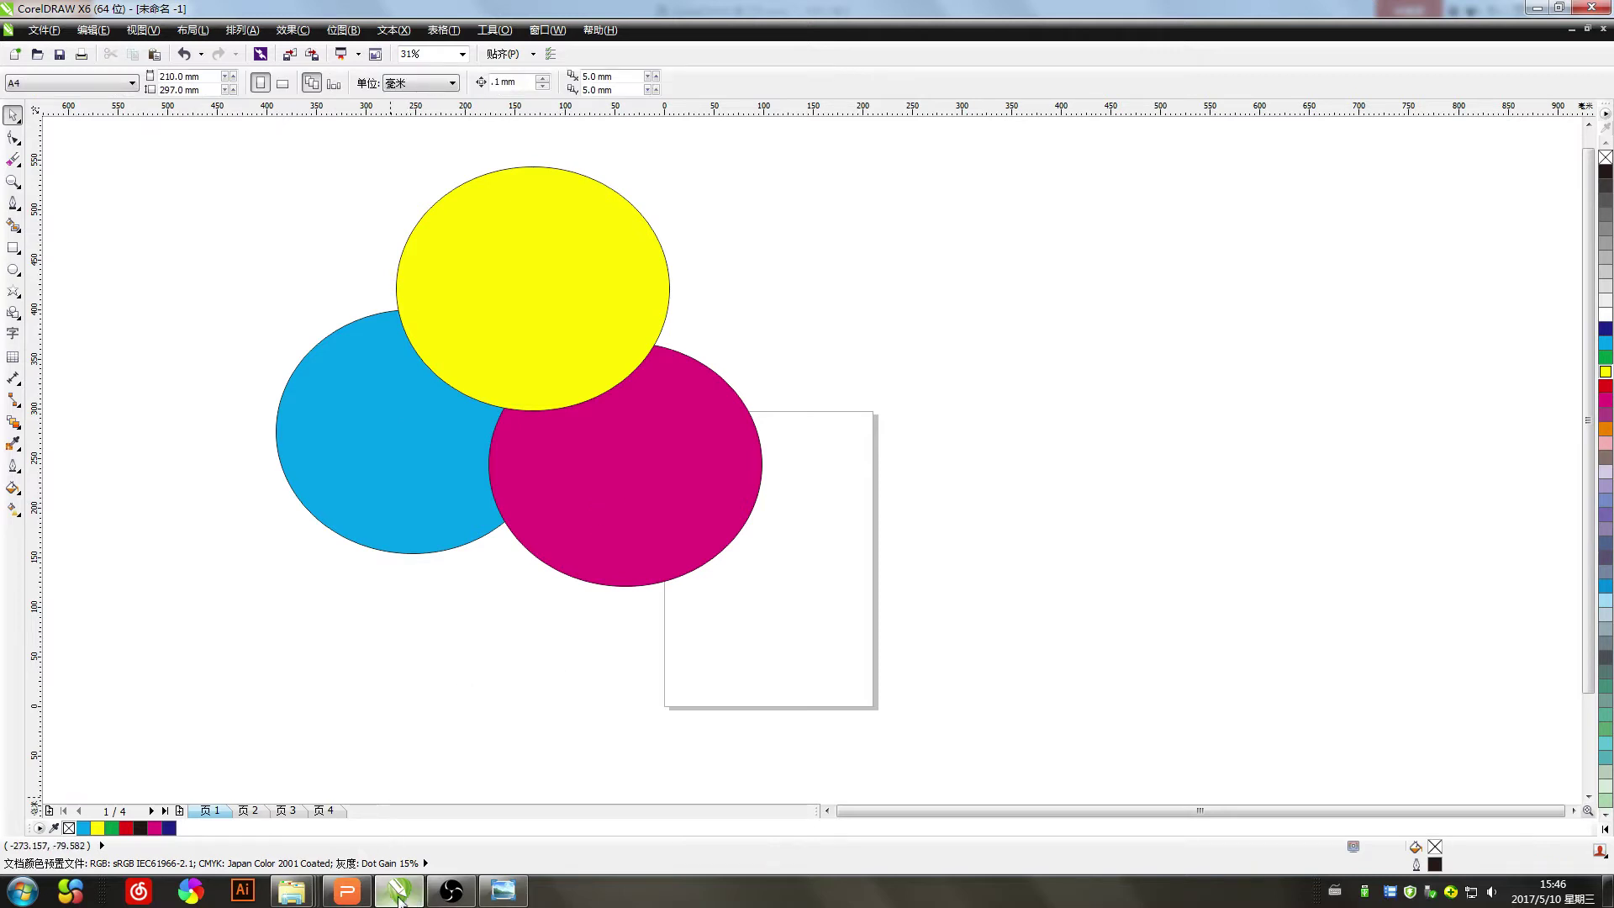
# Switch to the WPS presentation and highlight the full fourth ordering entry on slide 15 to read its shortcut
pyautogui.click(350, 891)
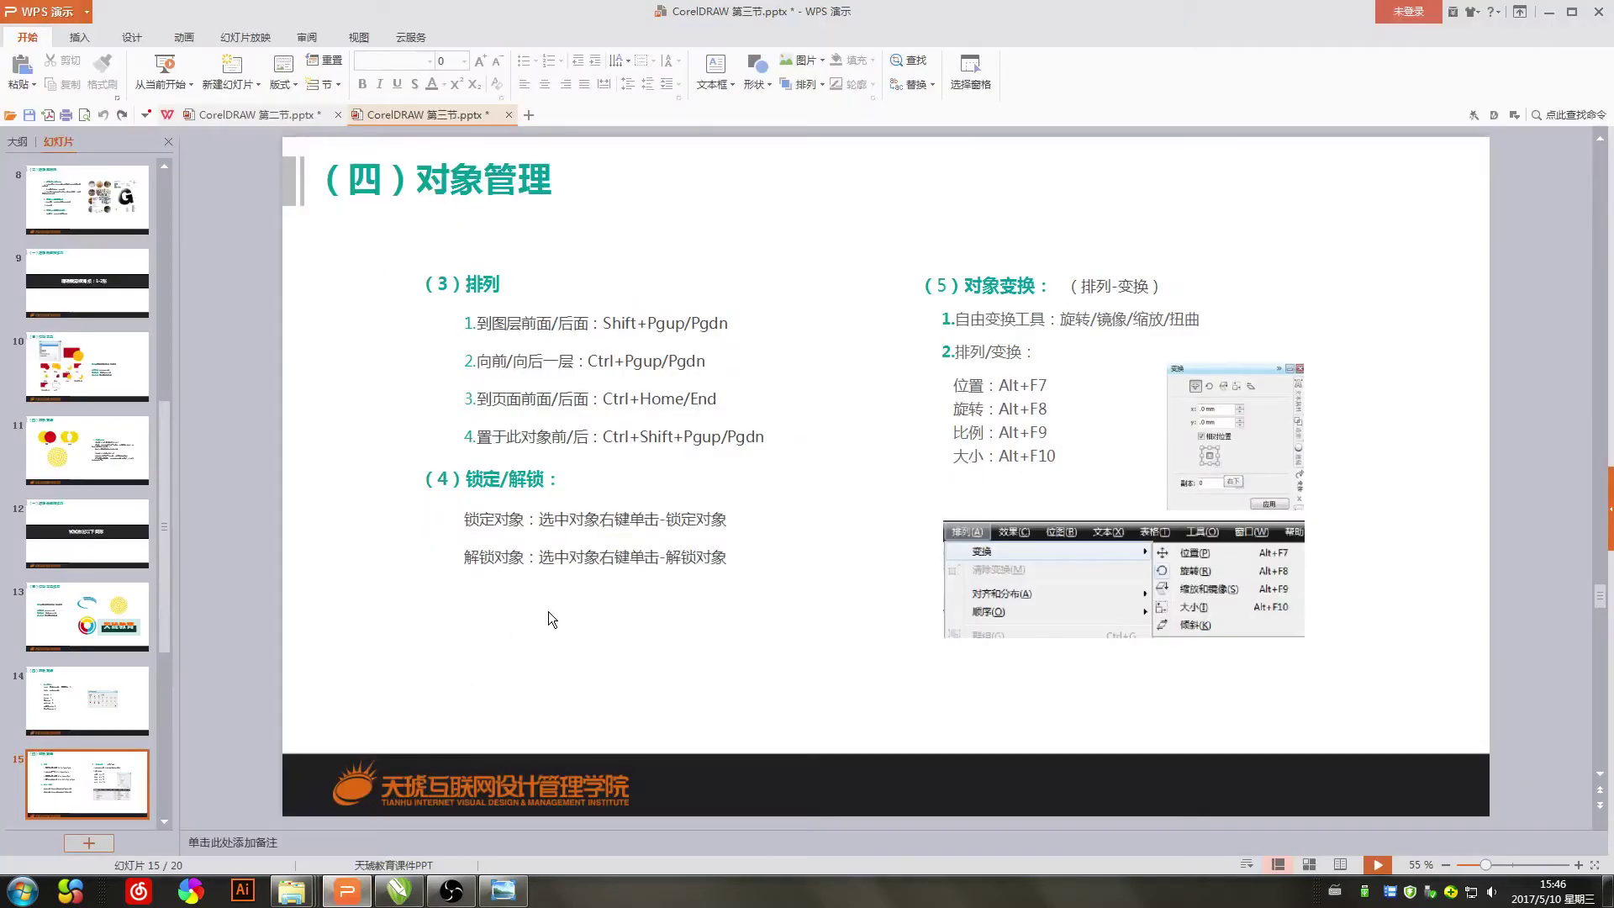
pyautogui.moveTo(463, 436); pyautogui.dragTo(784, 446)
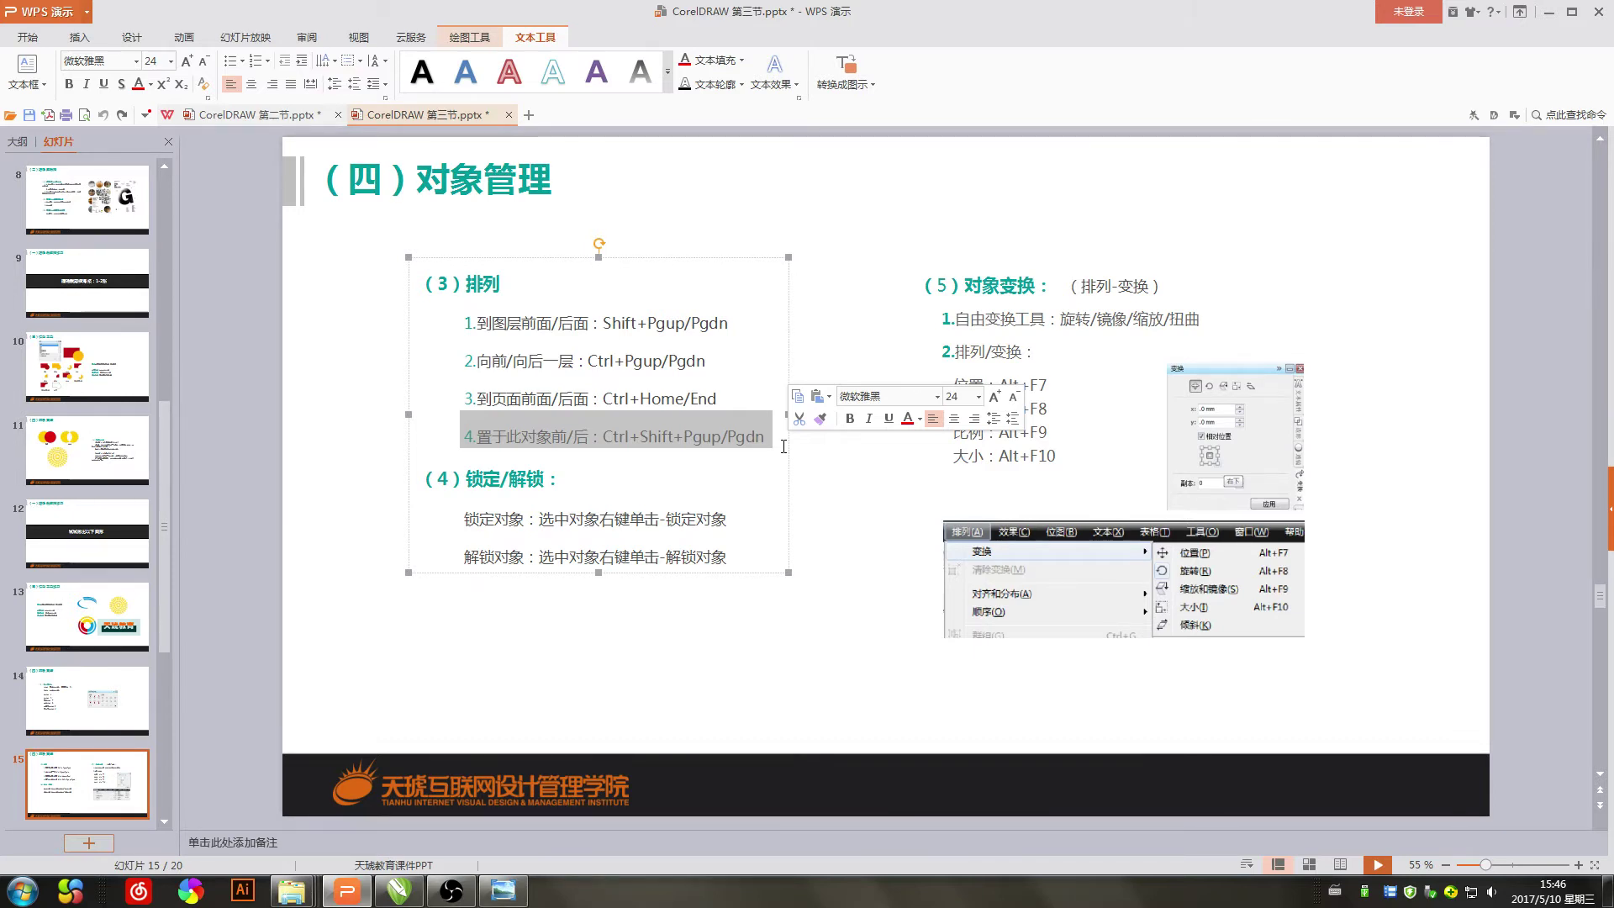
pyautogui.click(350, 527)
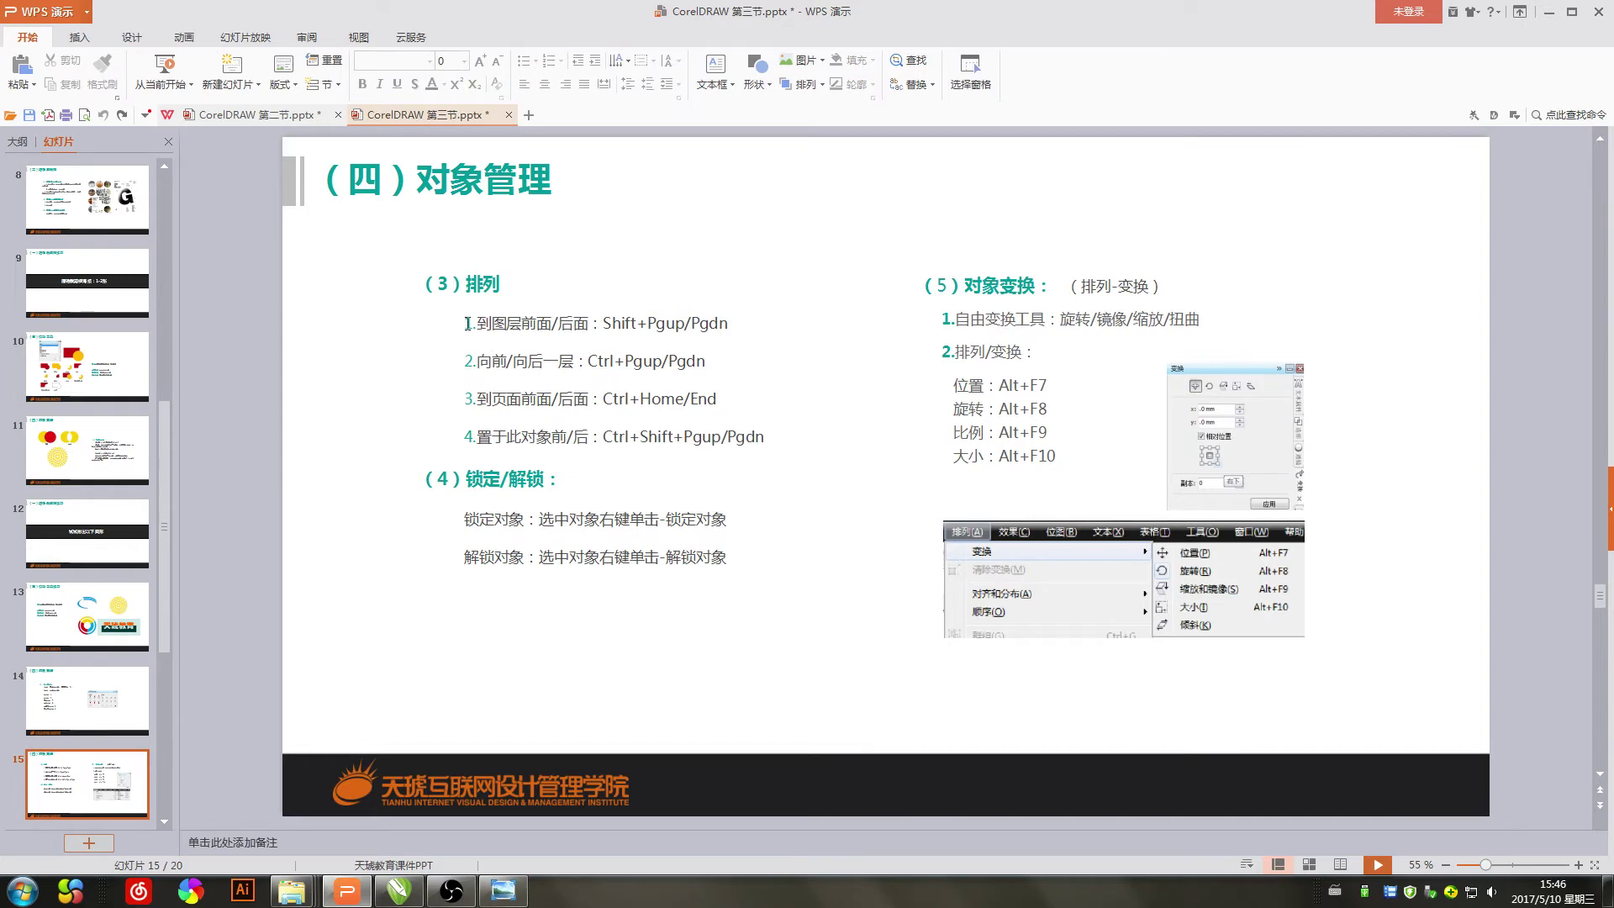
# Return to CorelDRAW and send the cyan ellipse to the front and then the back of the layer, twice over
pyautogui.click(402, 893)
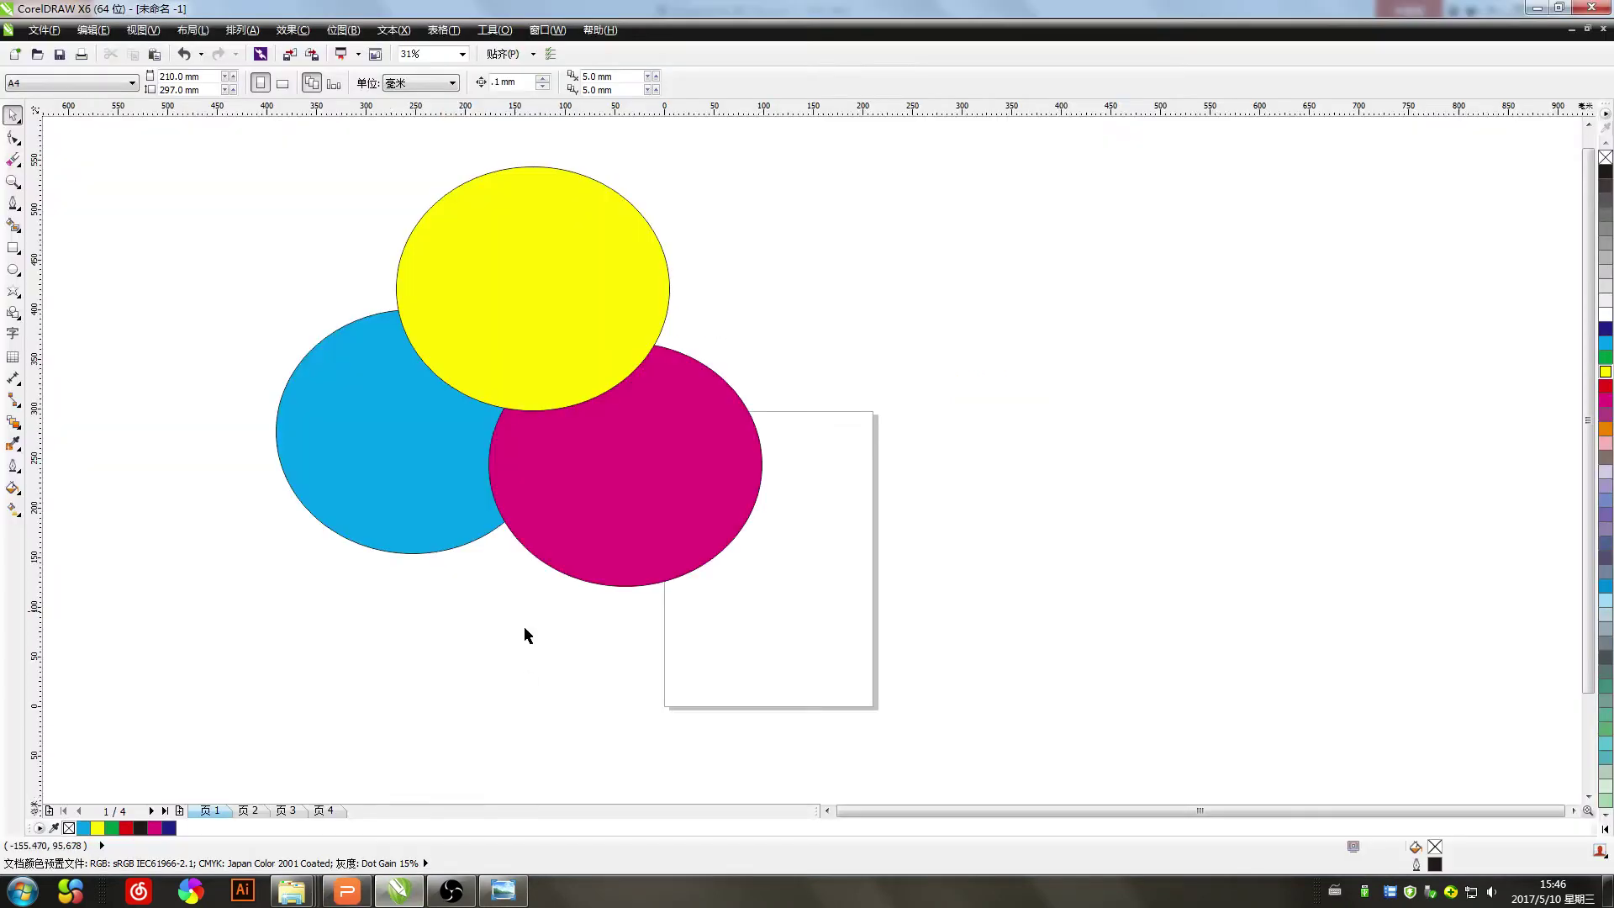
pyautogui.click(418, 508)
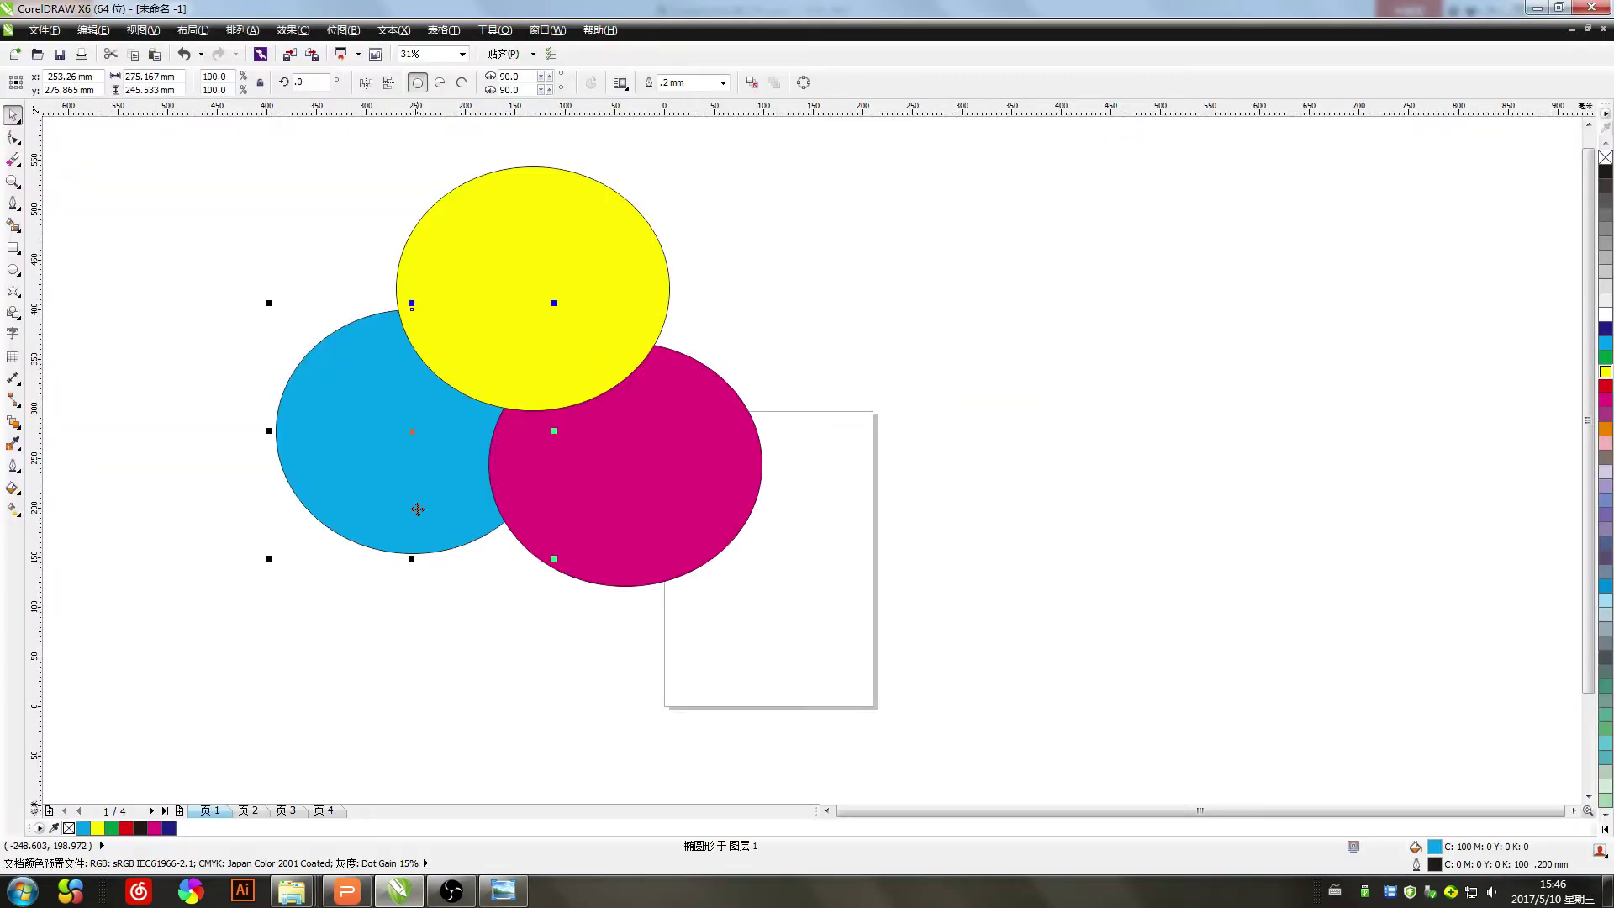
pyautogui.hotkey('shift', 'pageup')
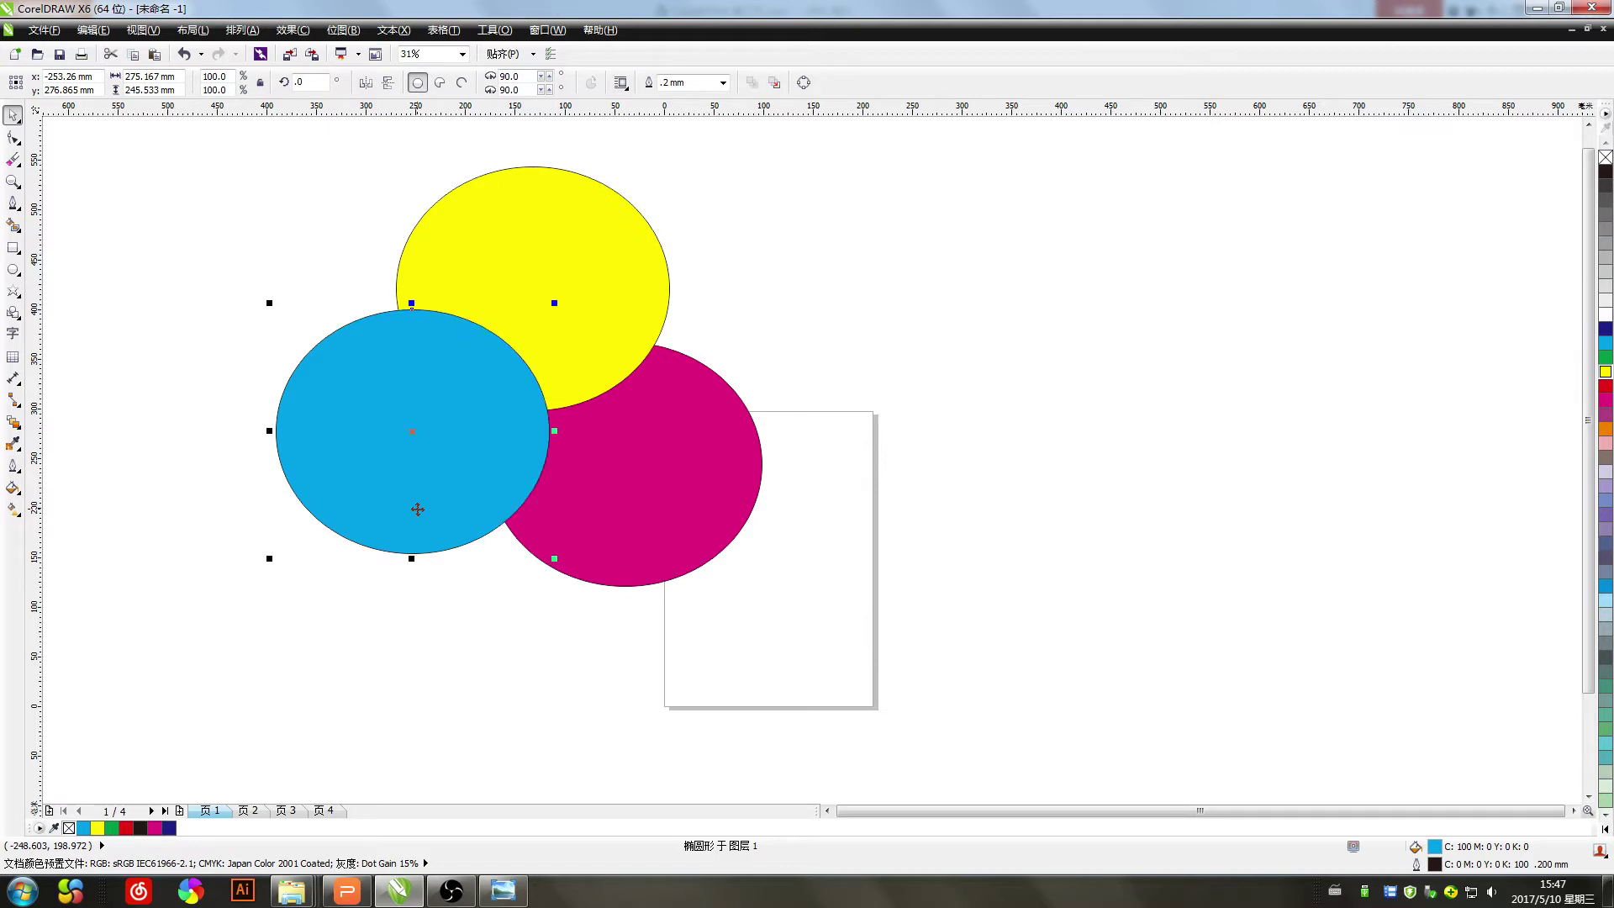
pyautogui.hotkey('shift', 'pagedown')
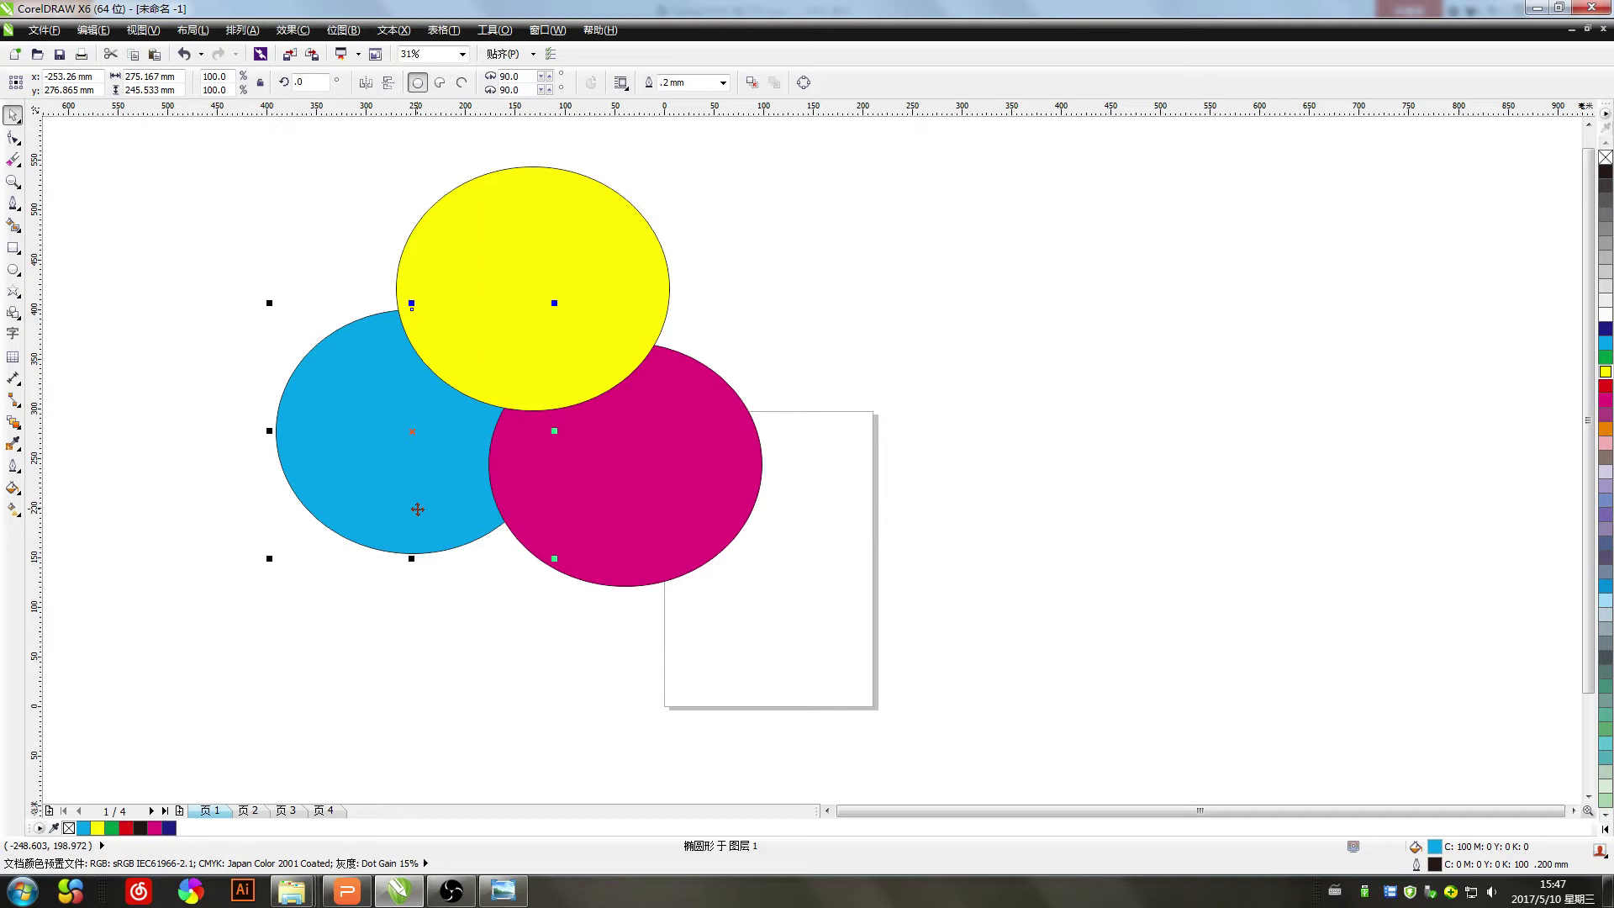
pyautogui.hotkey('shift', 'pageup')
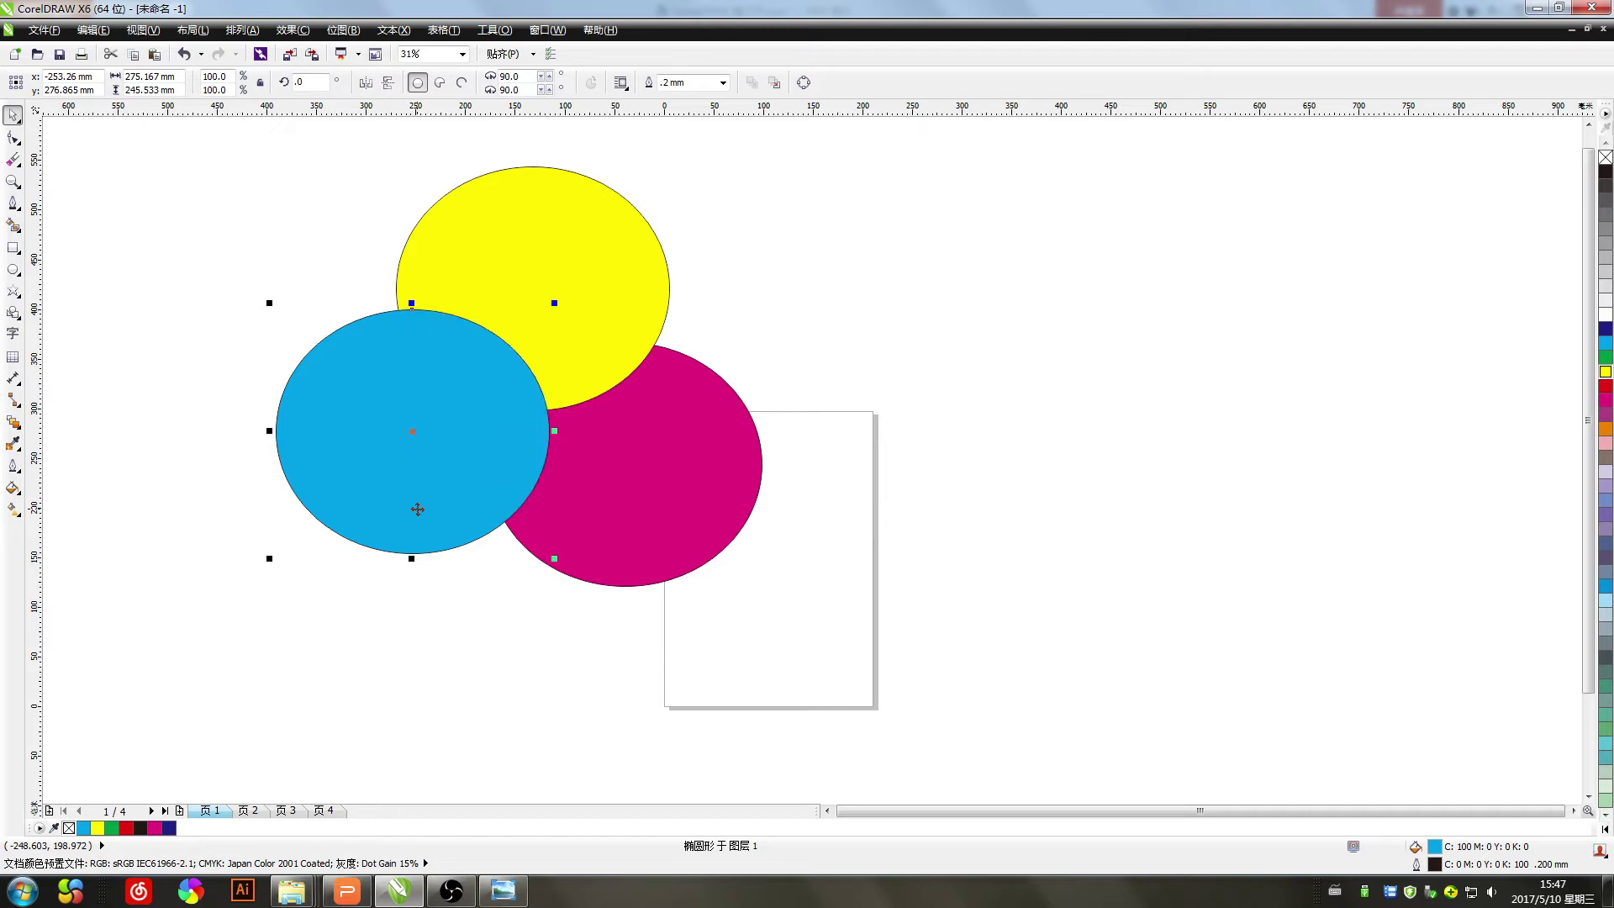
pyautogui.hotkey('shift', 'pagedown')
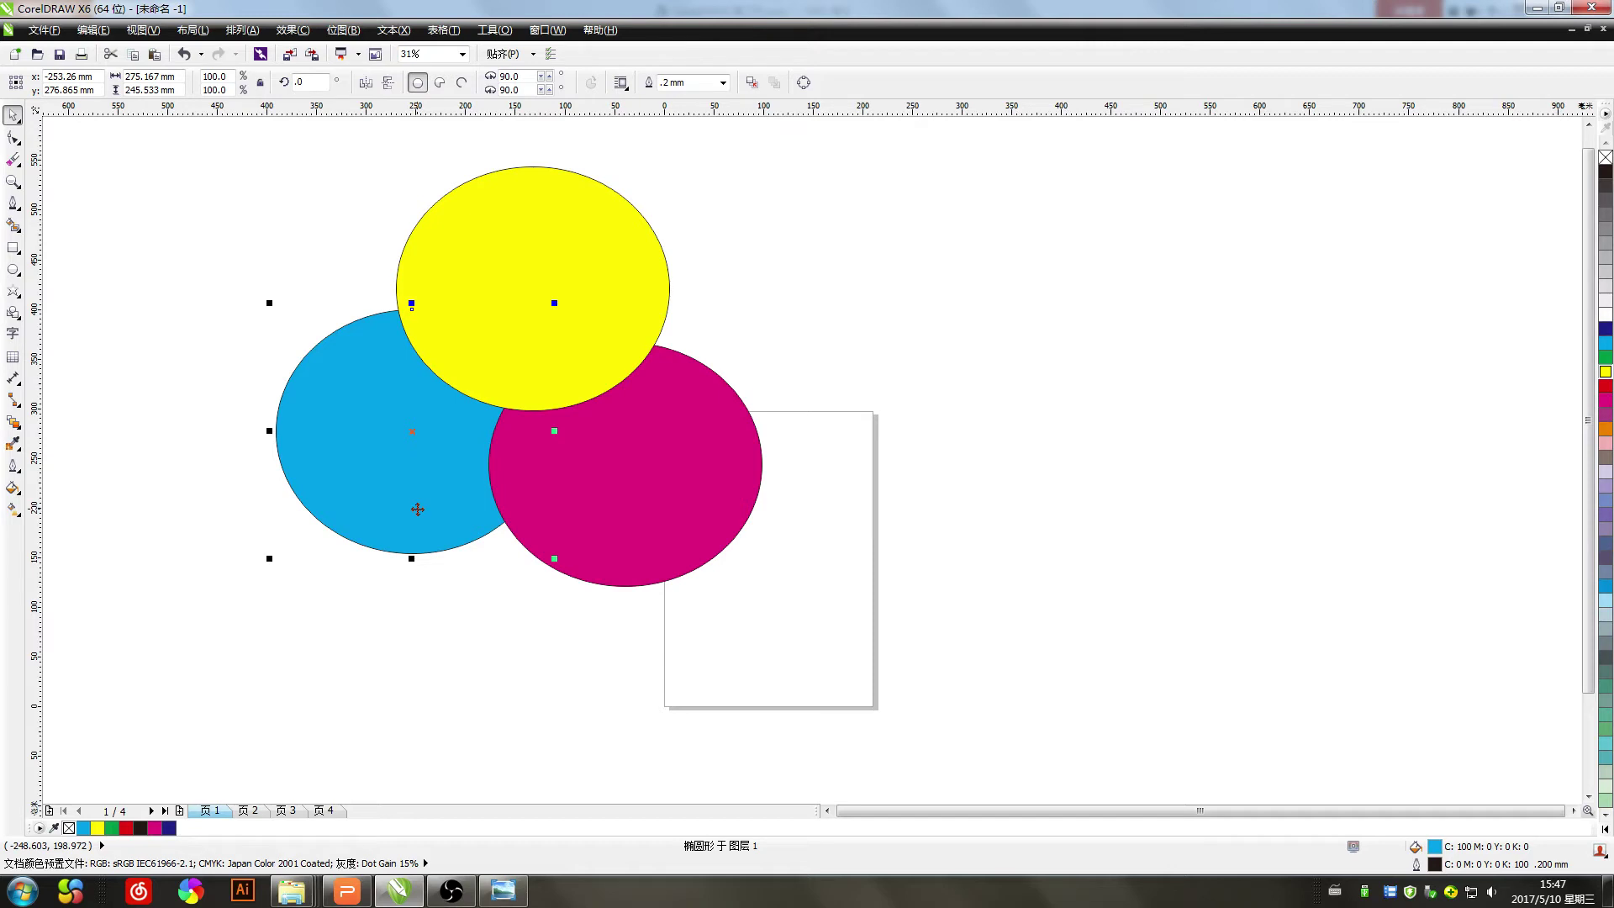
# Move the cyan ellipse forward two levels and back one, placing it between the magenta and yellow ellipses
pyautogui.hotkey('ctrl', 'pageup')
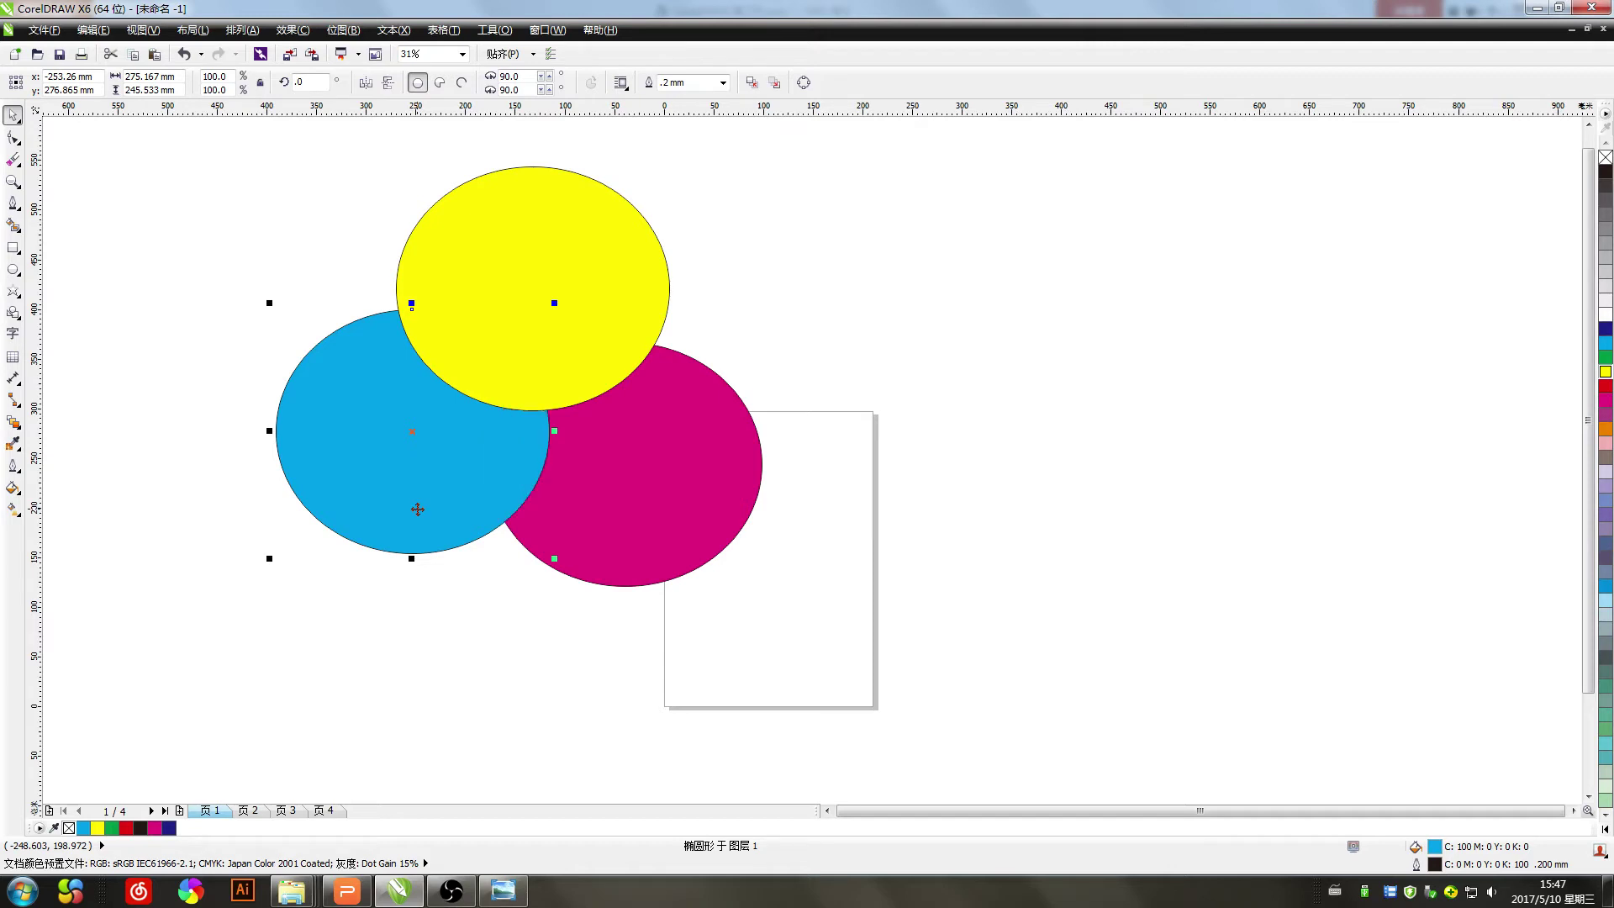
pyautogui.hotkey('ctrl', 'pageup')
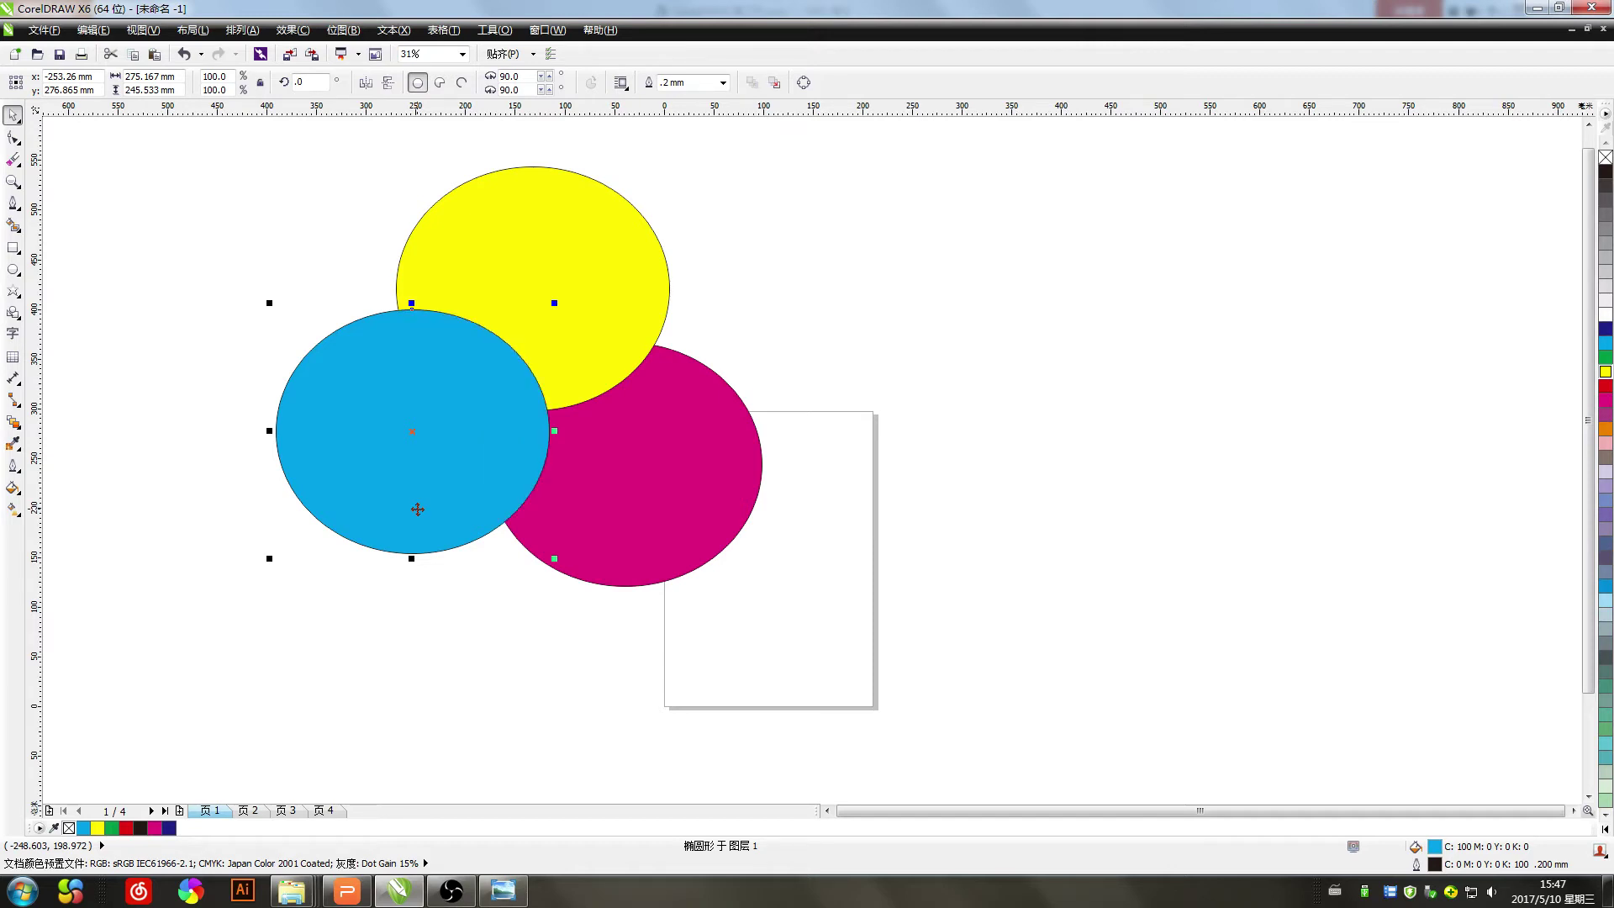
pyautogui.hotkey('ctrl', 'pagedown')
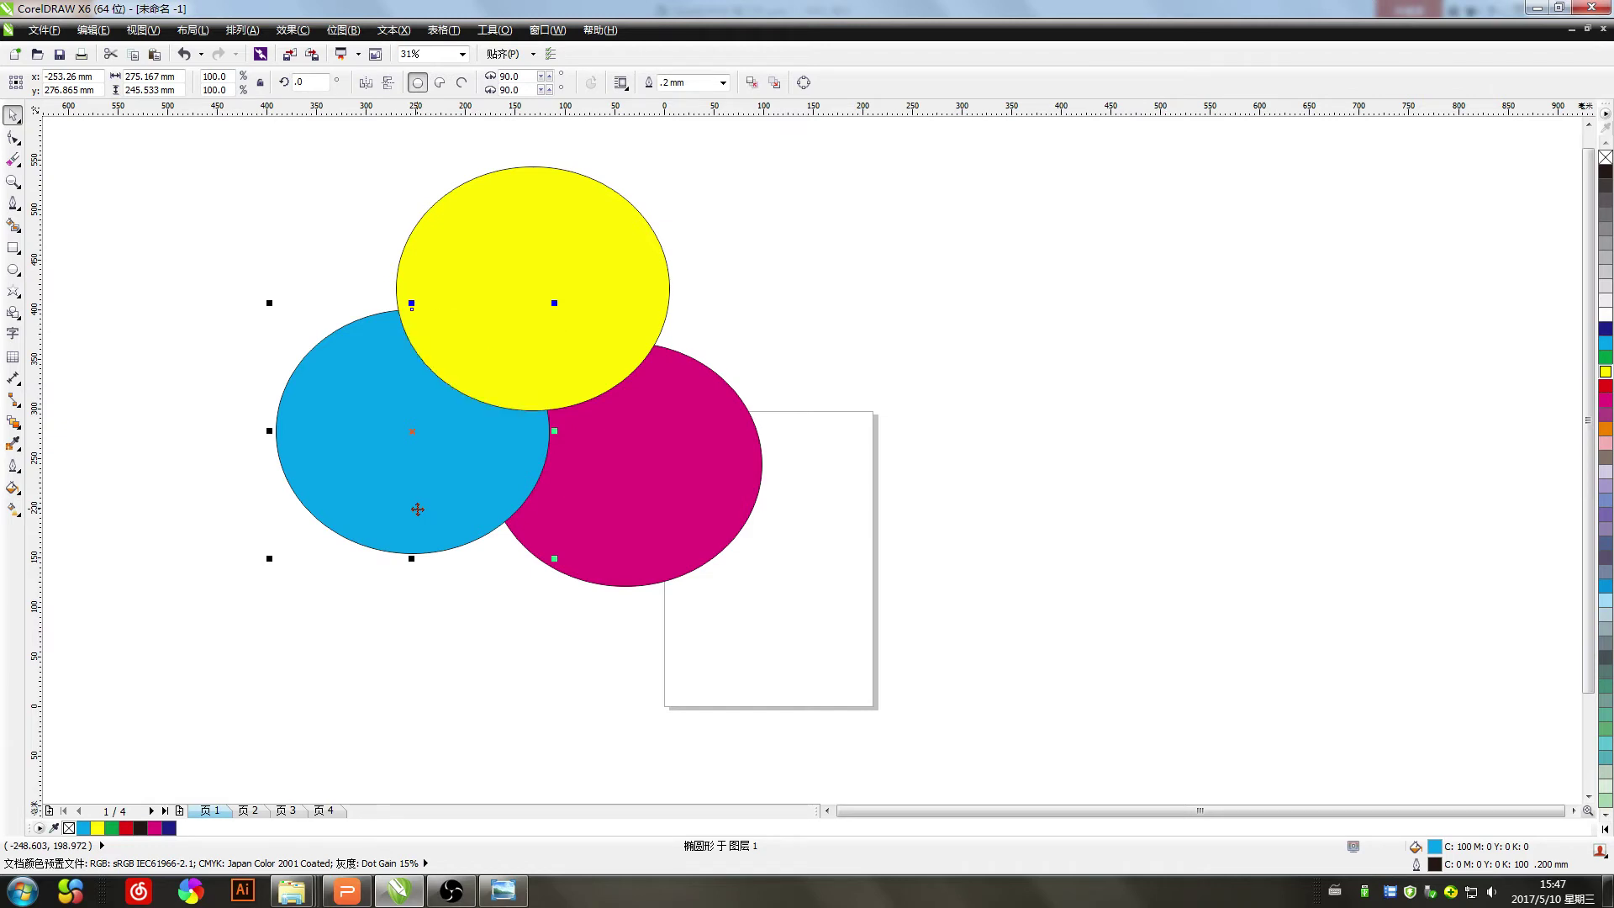
# Send the cyan ellipse back one level behind the magenta ellipse, and review the shortcuts listed with its Order commands
pyautogui.hotkey('ctrl', 'pagedown')
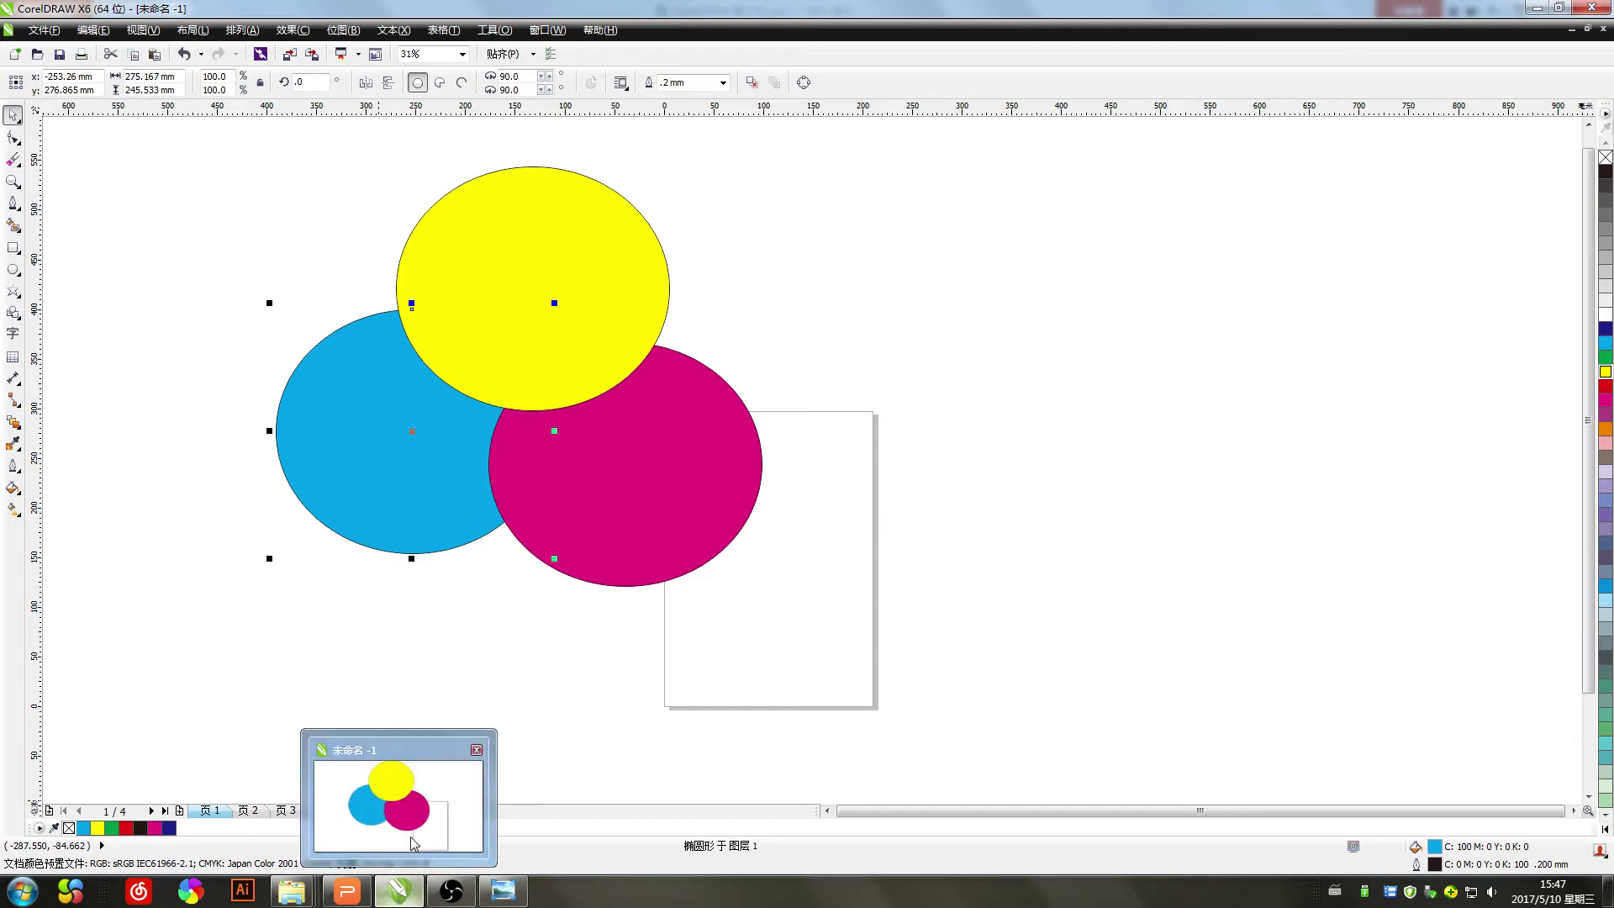
pyautogui.rightClick(410, 448)
pyautogui.moveTo(504, 262)
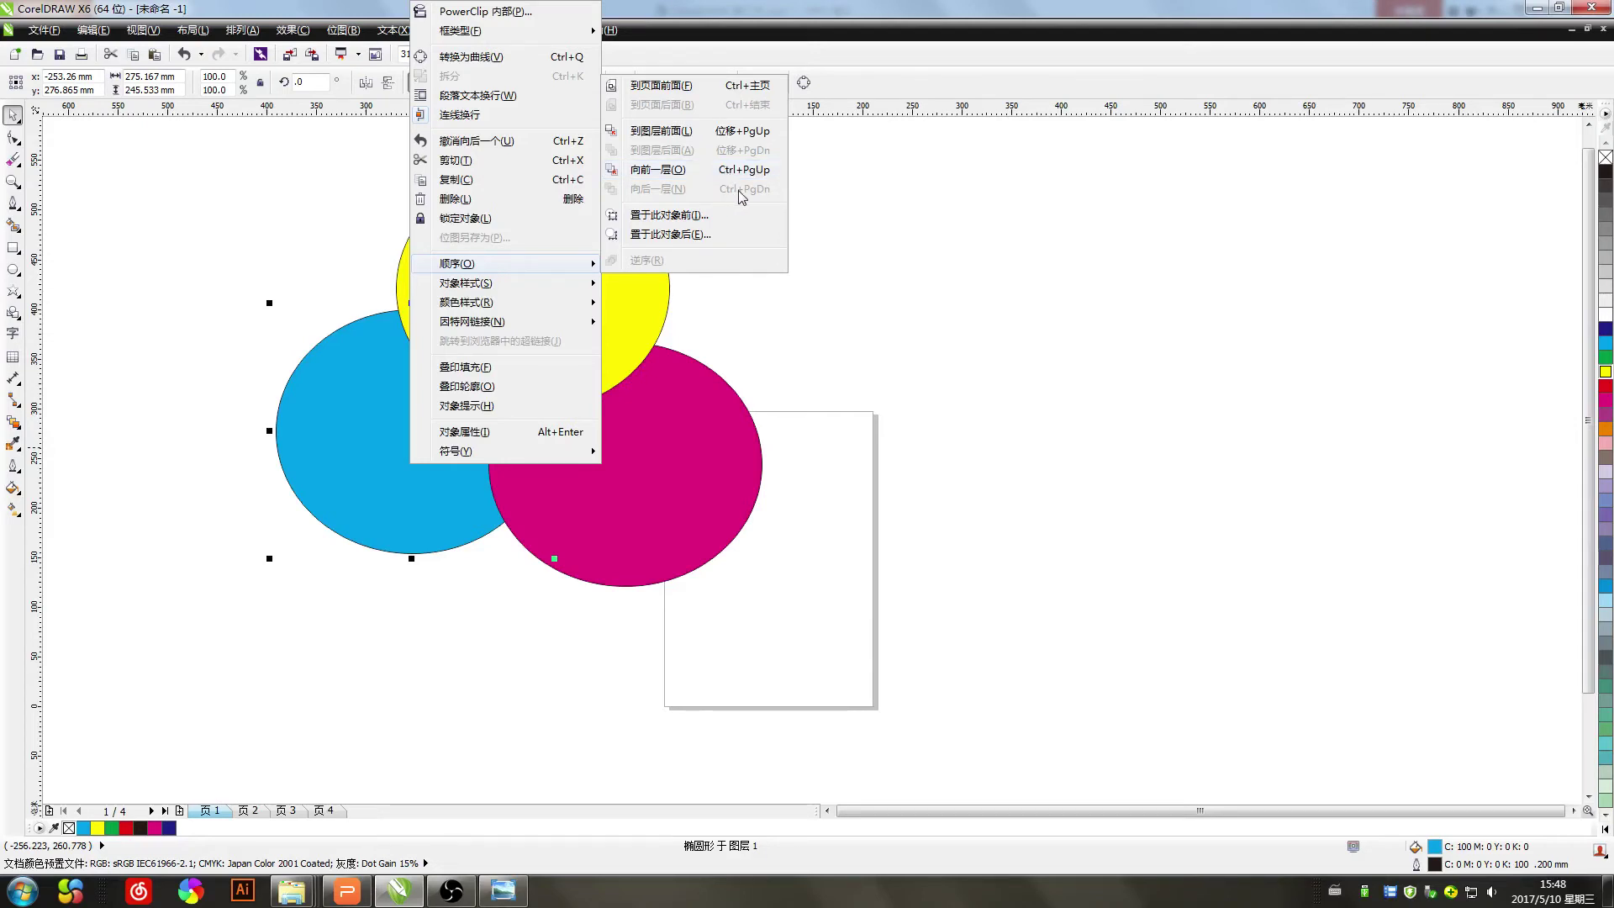
pyautogui.click(1079, 497)
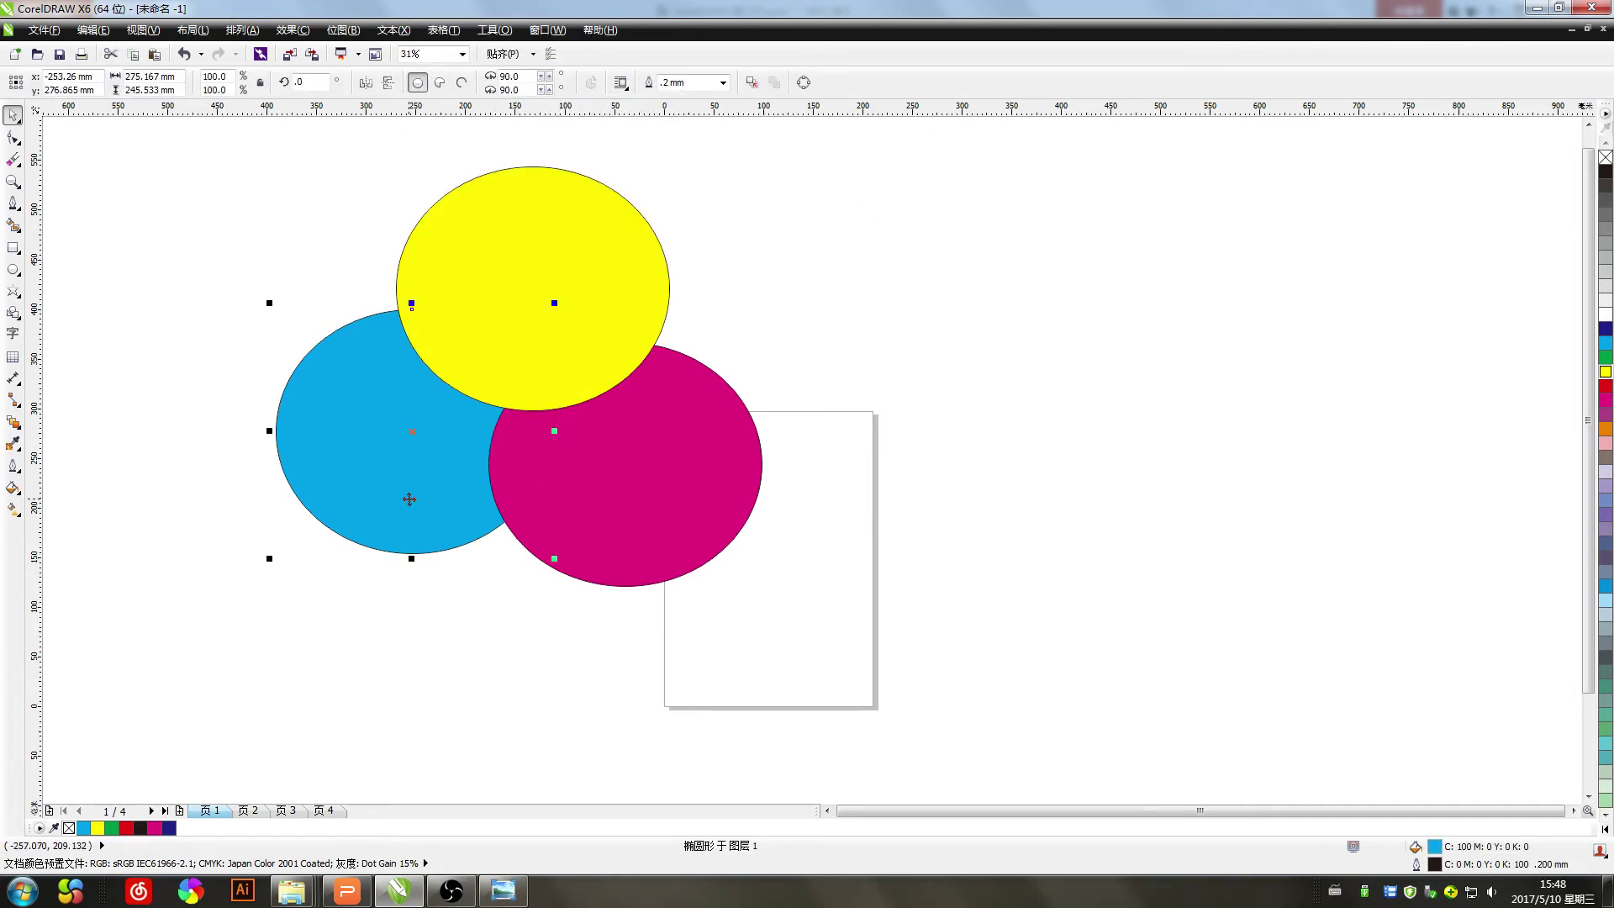
# Bring the cyan ellipse to the front of the layer and move it to about X -178, Y 310 mm, overlapping the other ellipses
pyautogui.hotkey('shift', 'pageup')
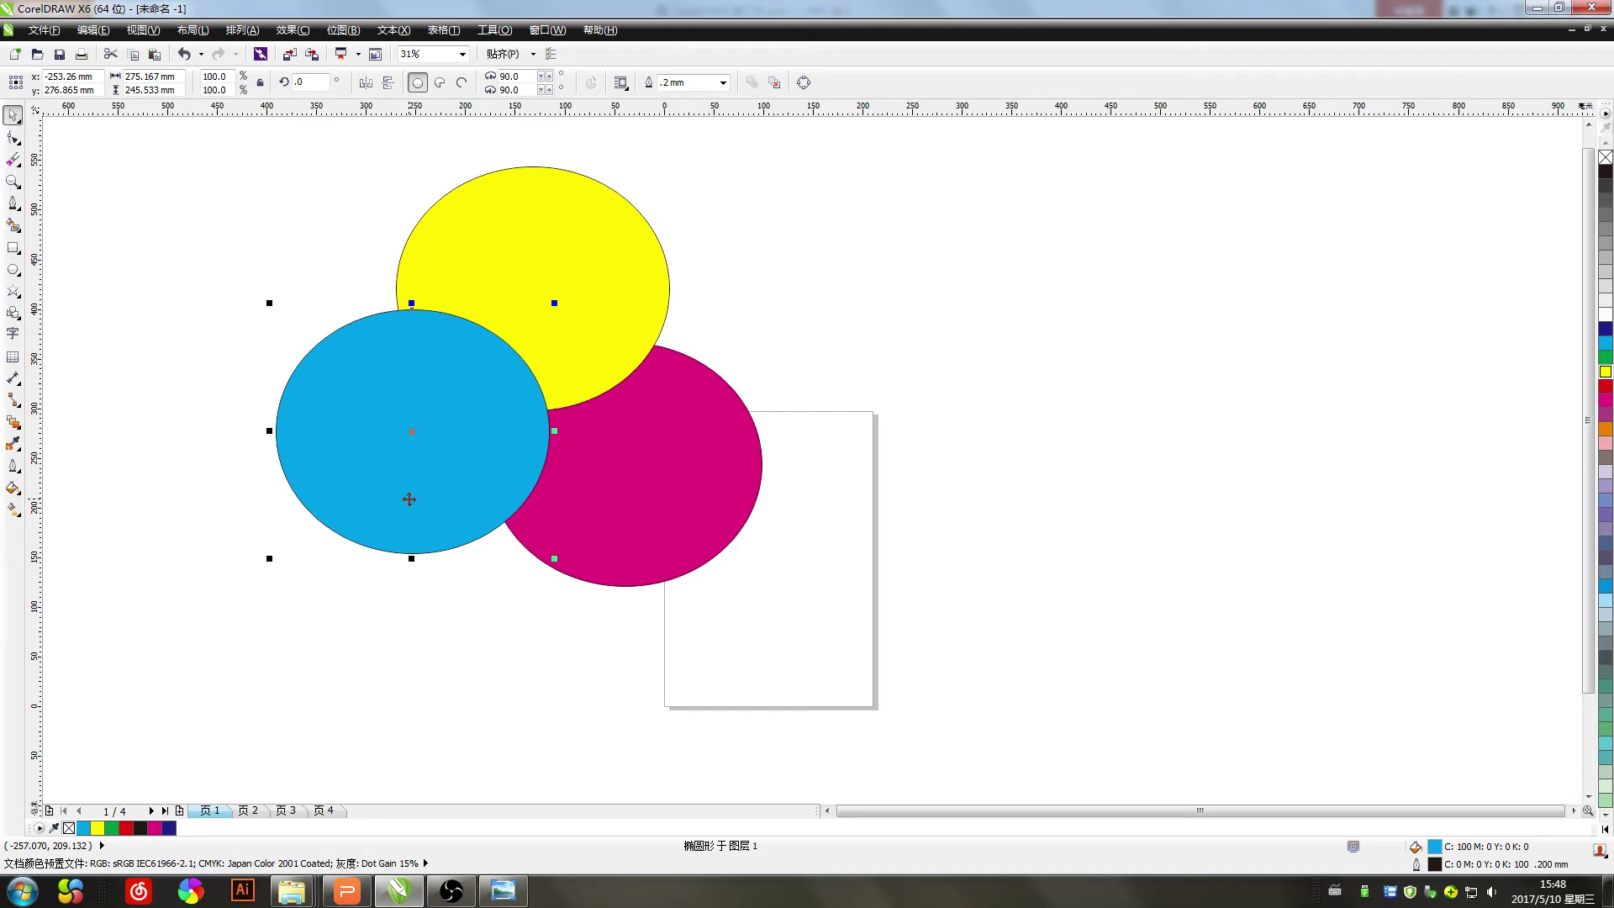
pyautogui.moveTo(409, 499); pyautogui.dragTo(484, 467)
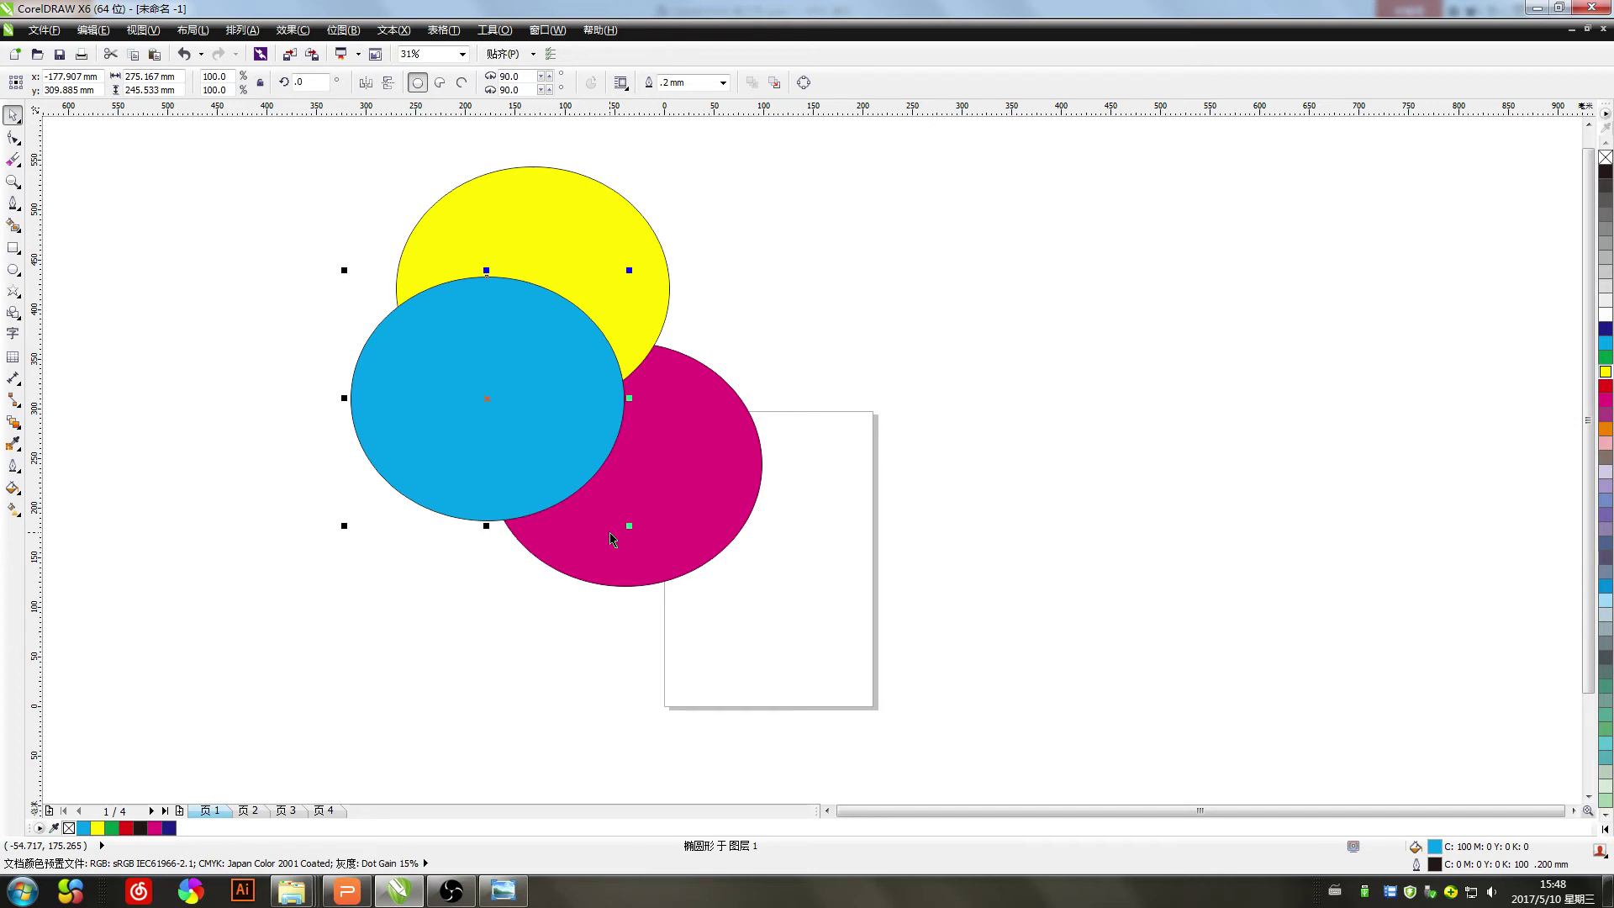
# Send the cyan ellipse to the back of the layer and review the shortcut for the To Front of Page order command
pyautogui.hotkey('shift', 'pagedown')
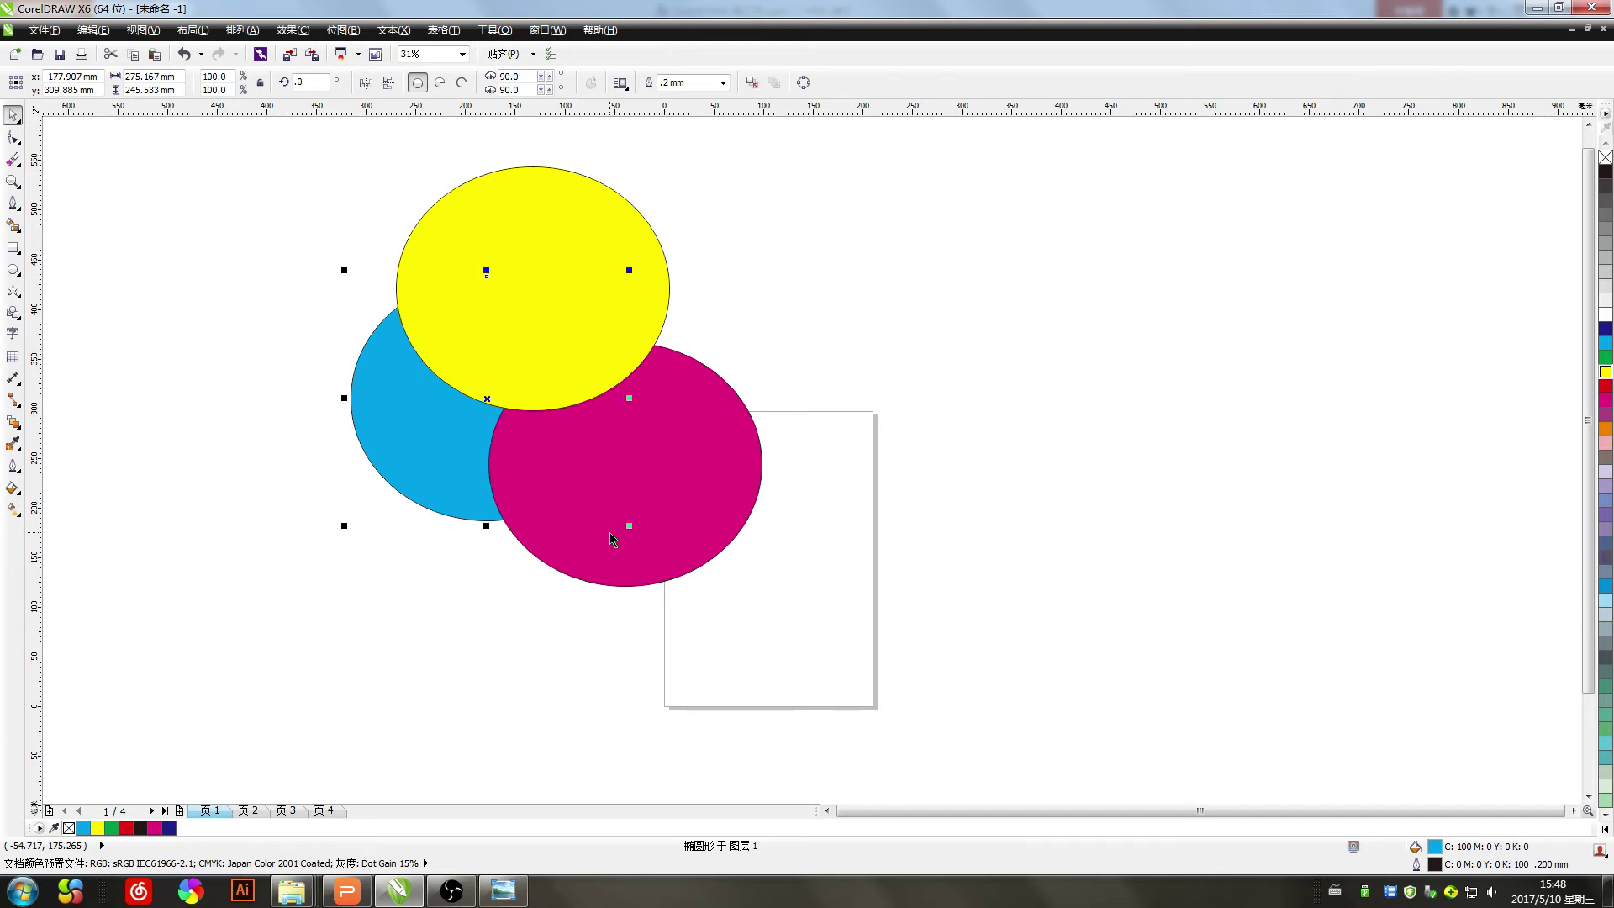
pyautogui.rightClick(433, 438)
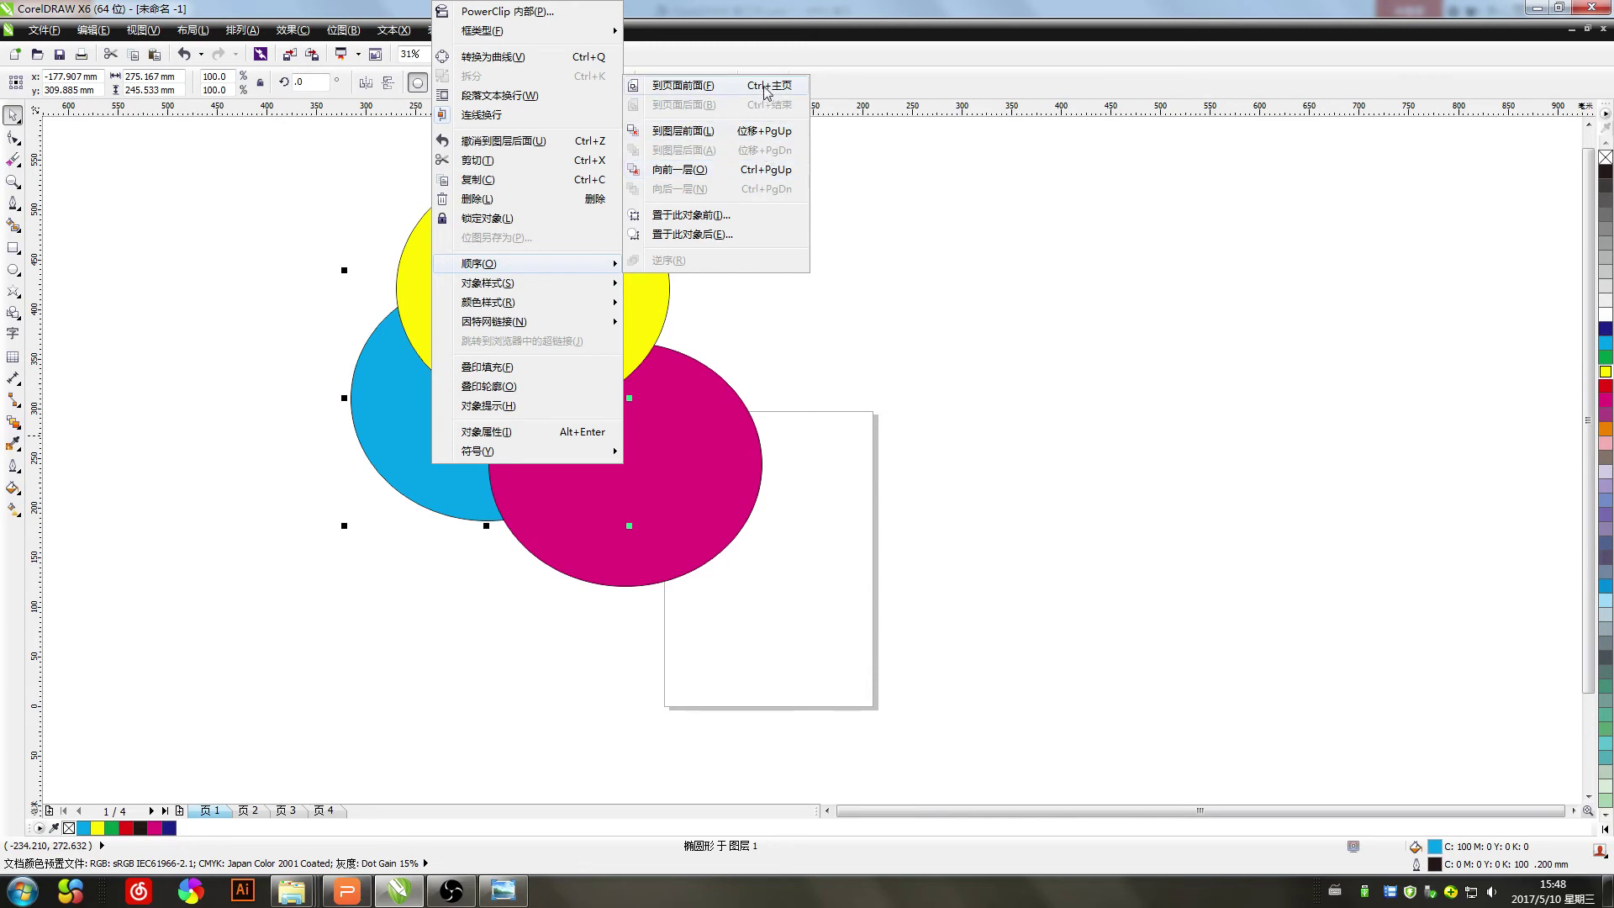
pyautogui.click(754, 178)
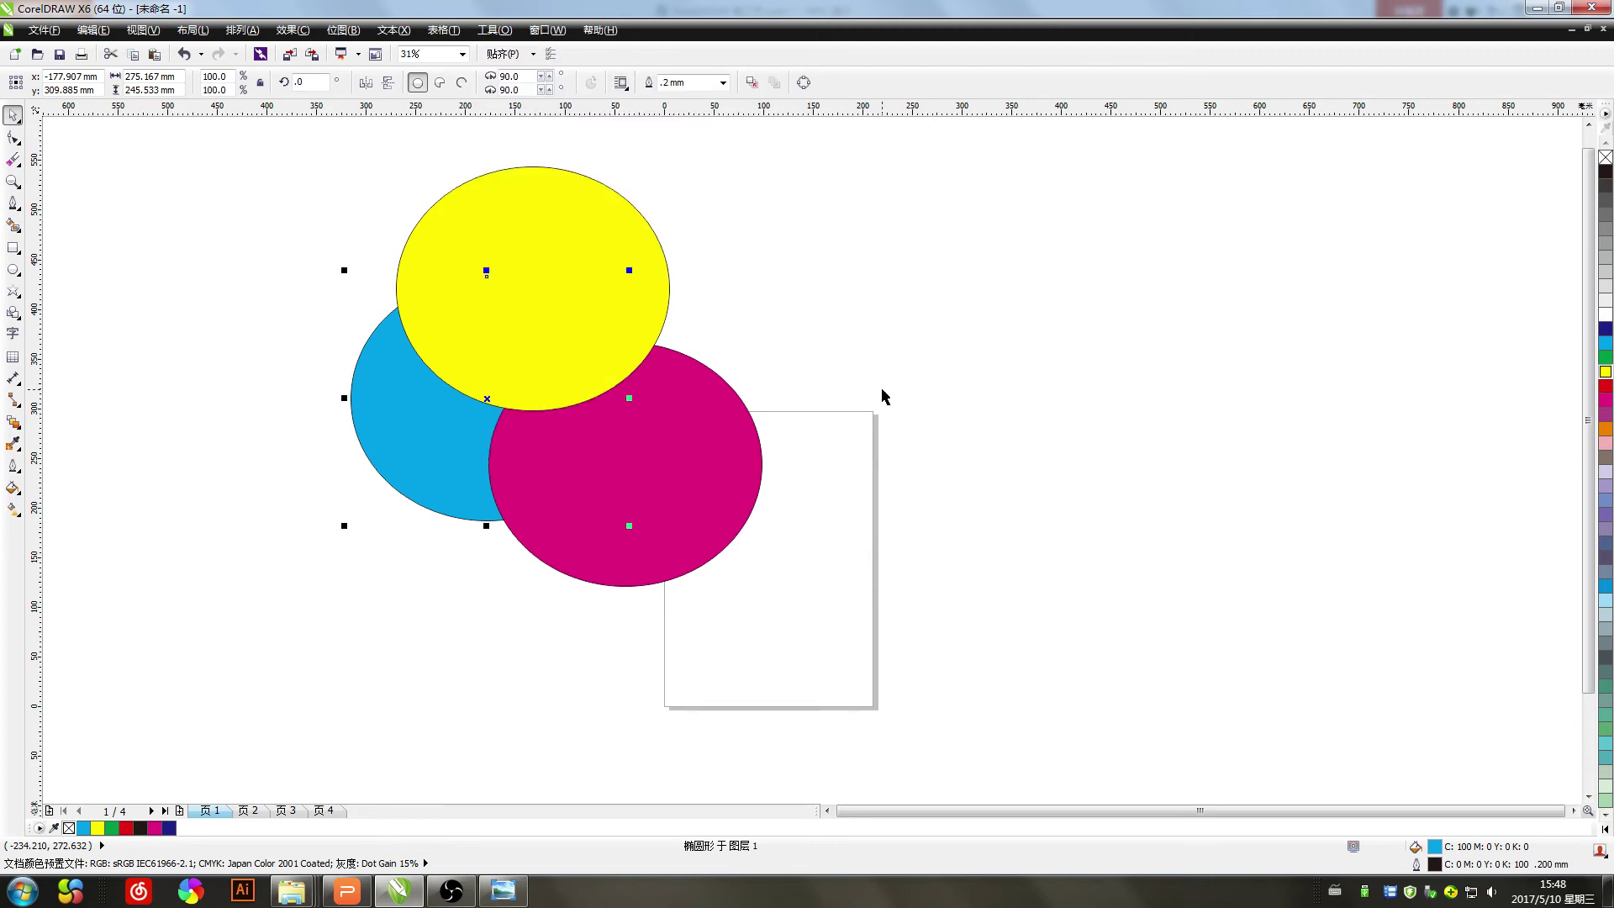
# Move the magenta ellipse to about X -20, Y 270 mm and the cyan one to about X -177, Y 271 mm, and clear the selection
pyautogui.click(638, 561)
pyautogui.moveTo(639, 560); pyautogui.dragTo(659, 534)
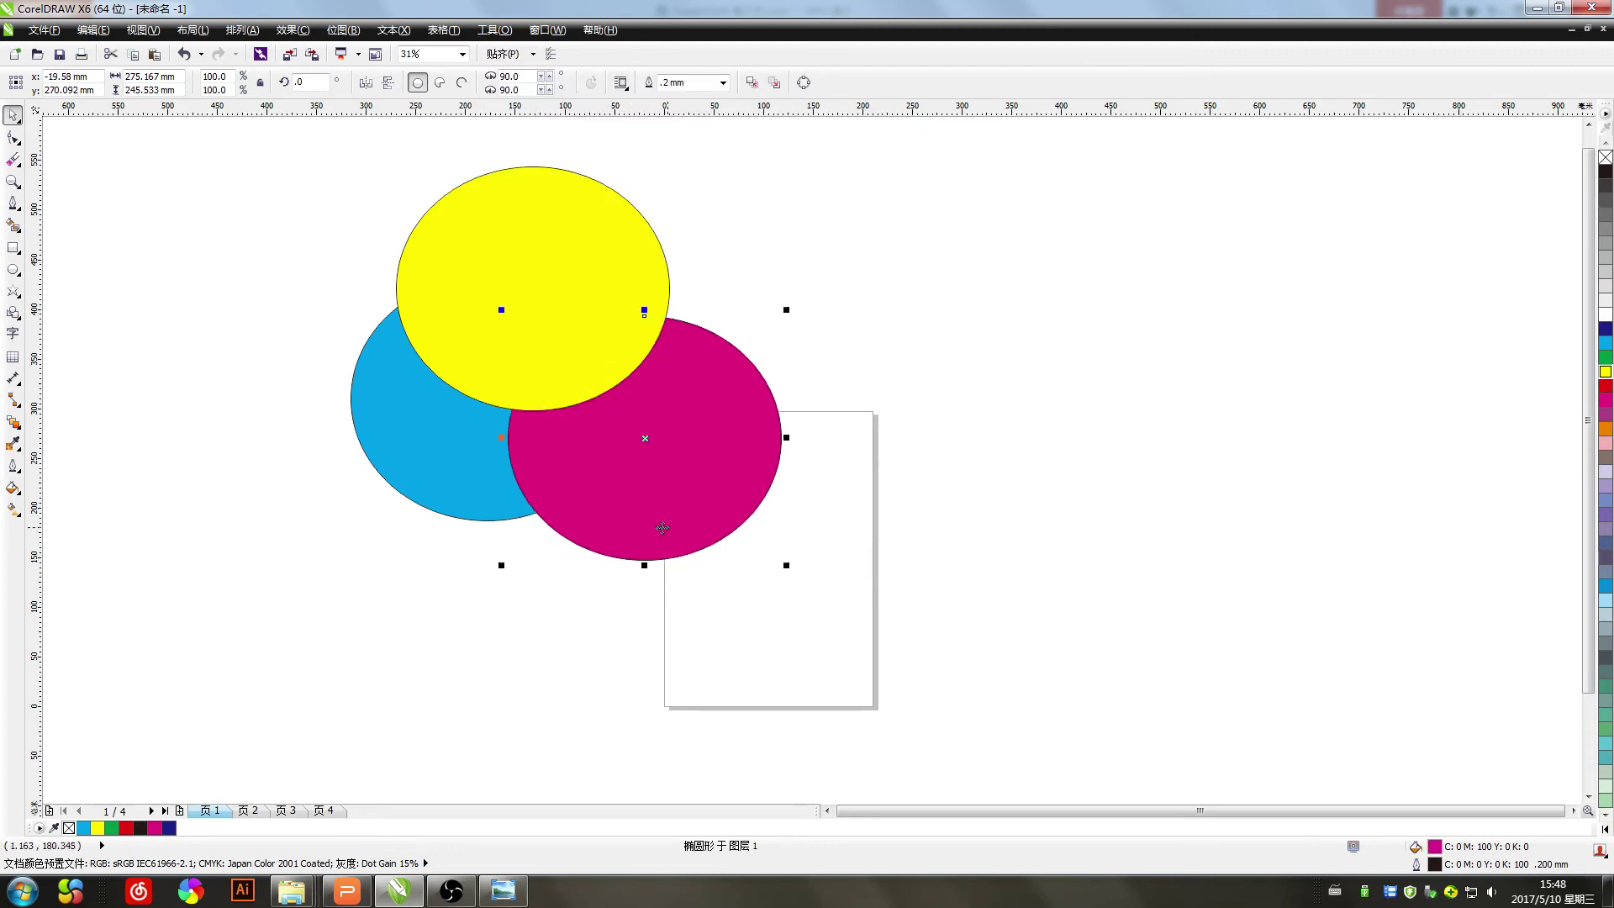
pyautogui.moveTo(464, 482); pyautogui.dragTo(464, 520)
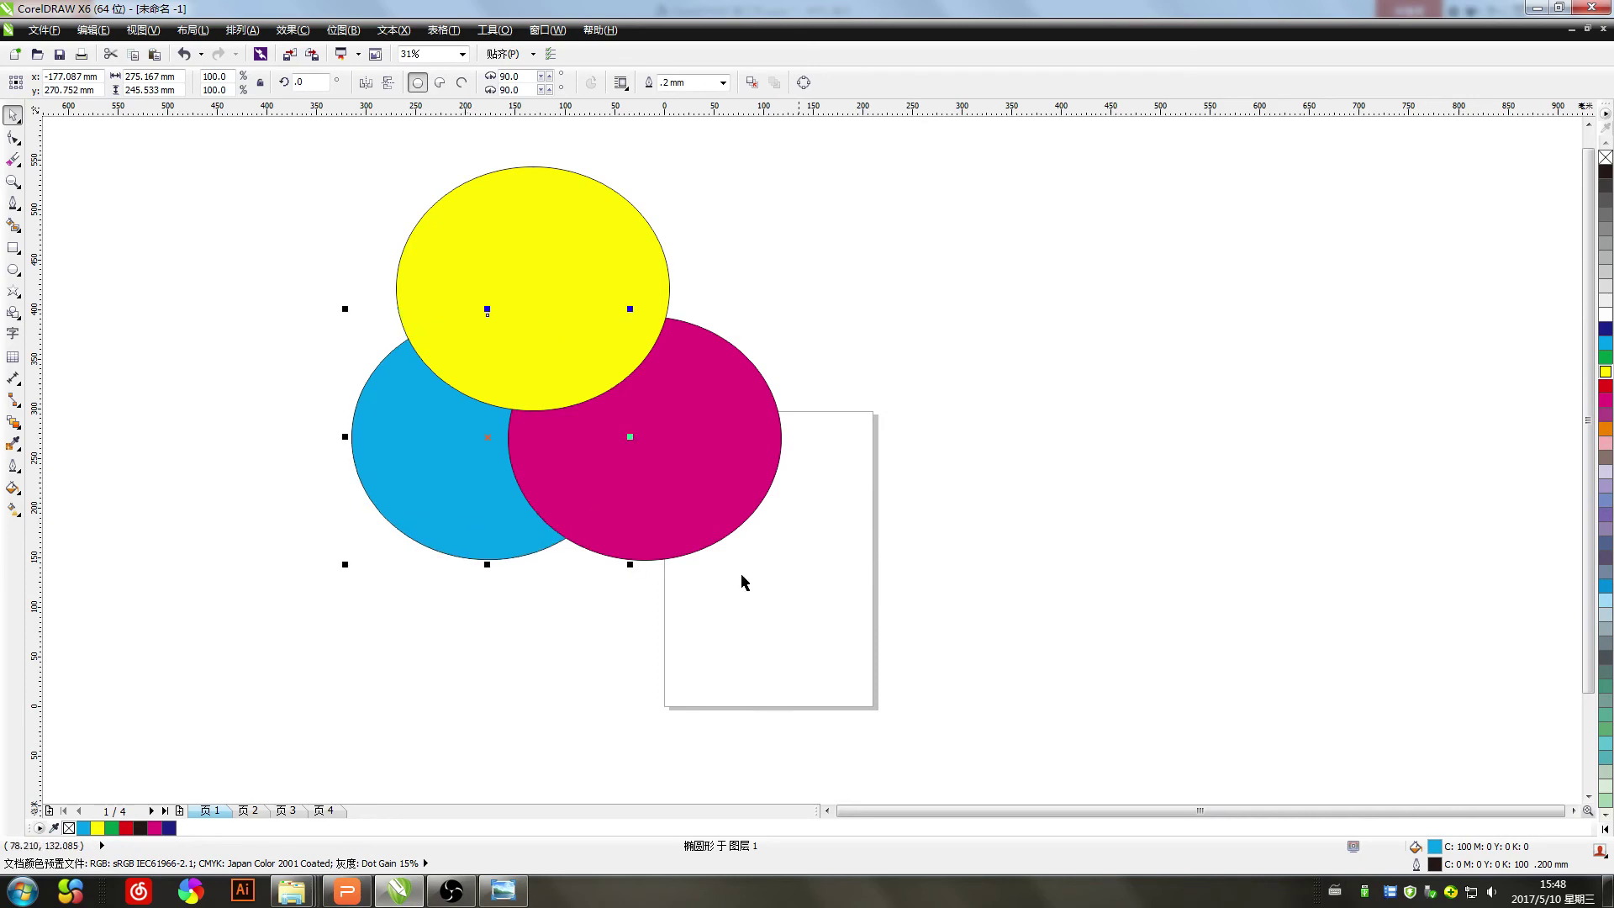
pyautogui.click(898, 624)
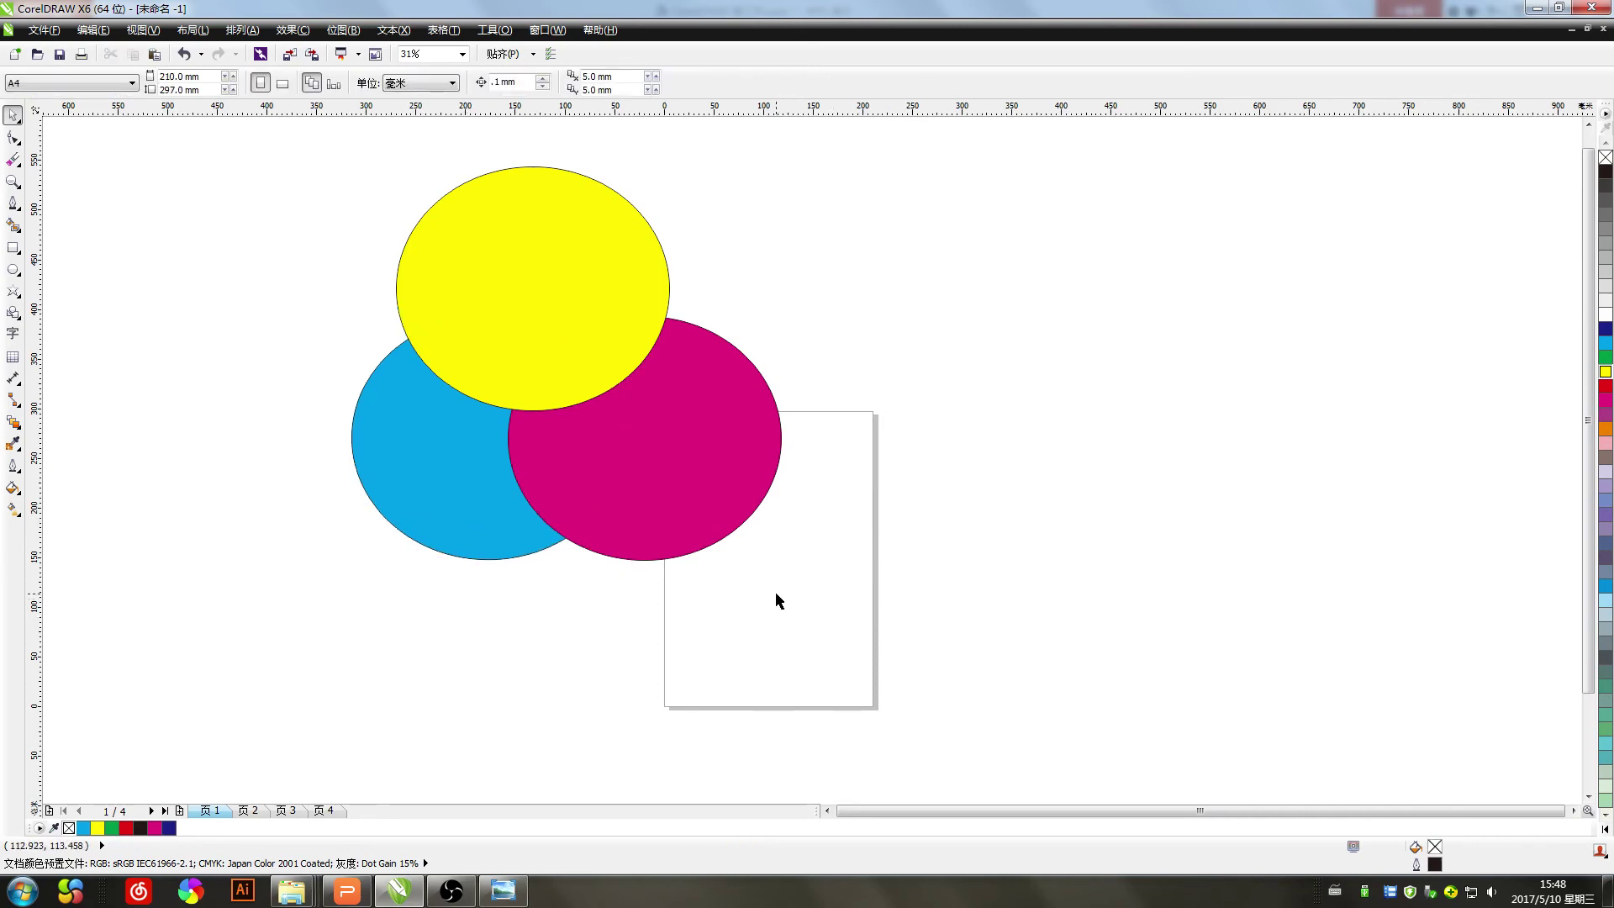
# Switch to the WPS presentation, dismiss the advertisement pop-up, and look through slides 13 and 14 up to slide 15
pyautogui.click(347, 891)
pyautogui.scroll(1, 573, 642)
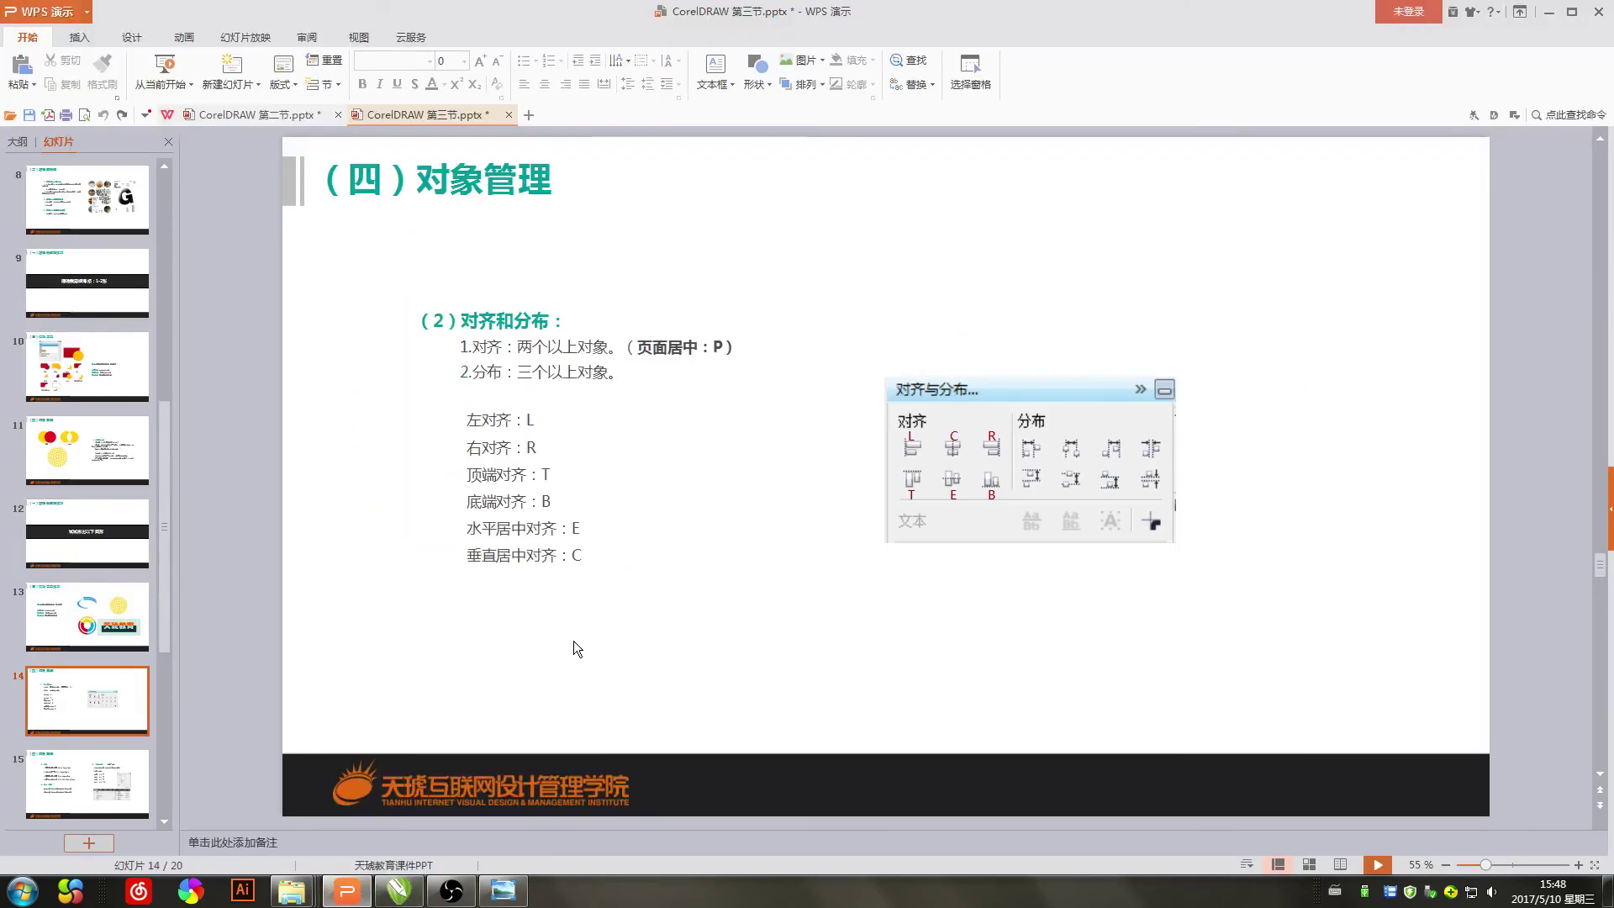
pyautogui.scroll(1, 573, 640)
pyautogui.scroll(-1, 548, 627)
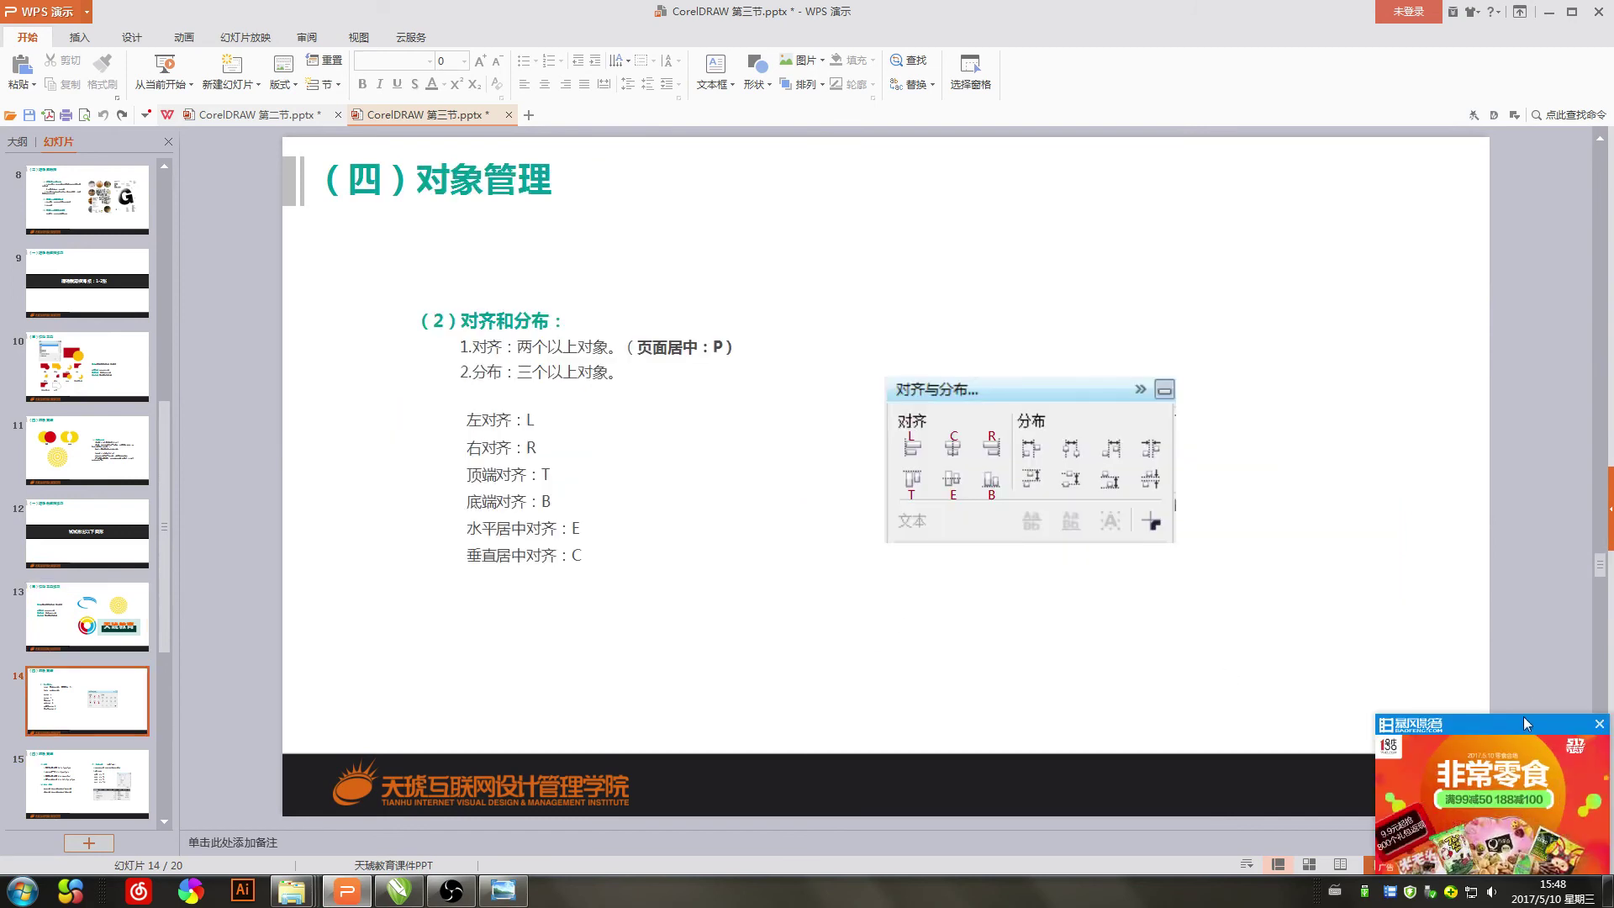
pyautogui.click(1599, 724)
pyautogui.scroll(1, 1148, 715)
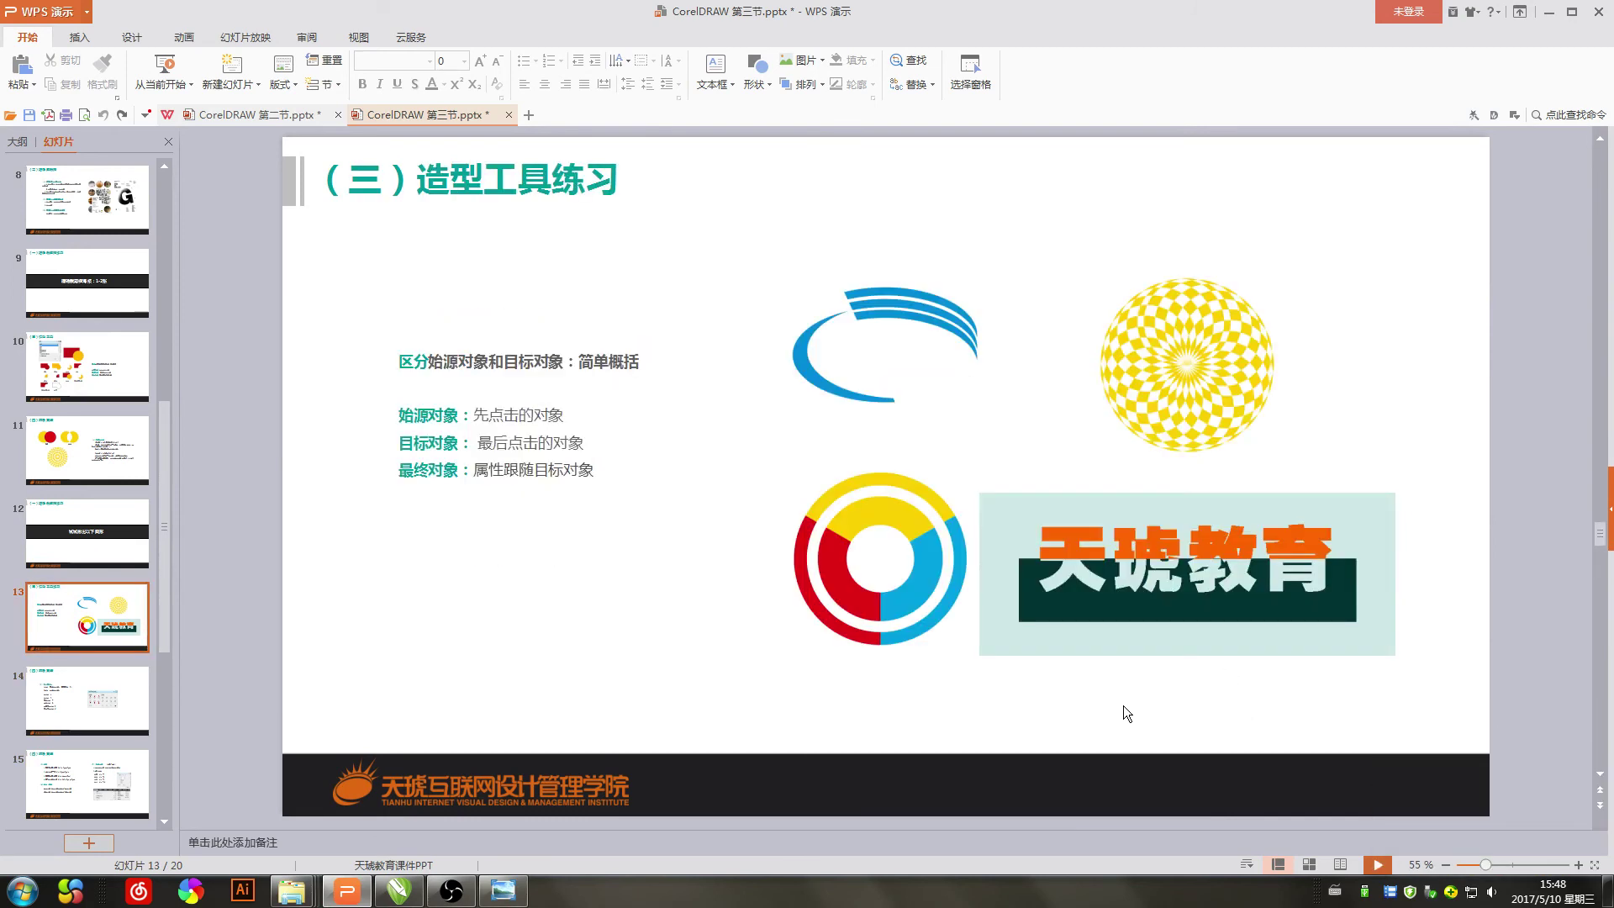
pyautogui.scroll(-1, 639, 629)
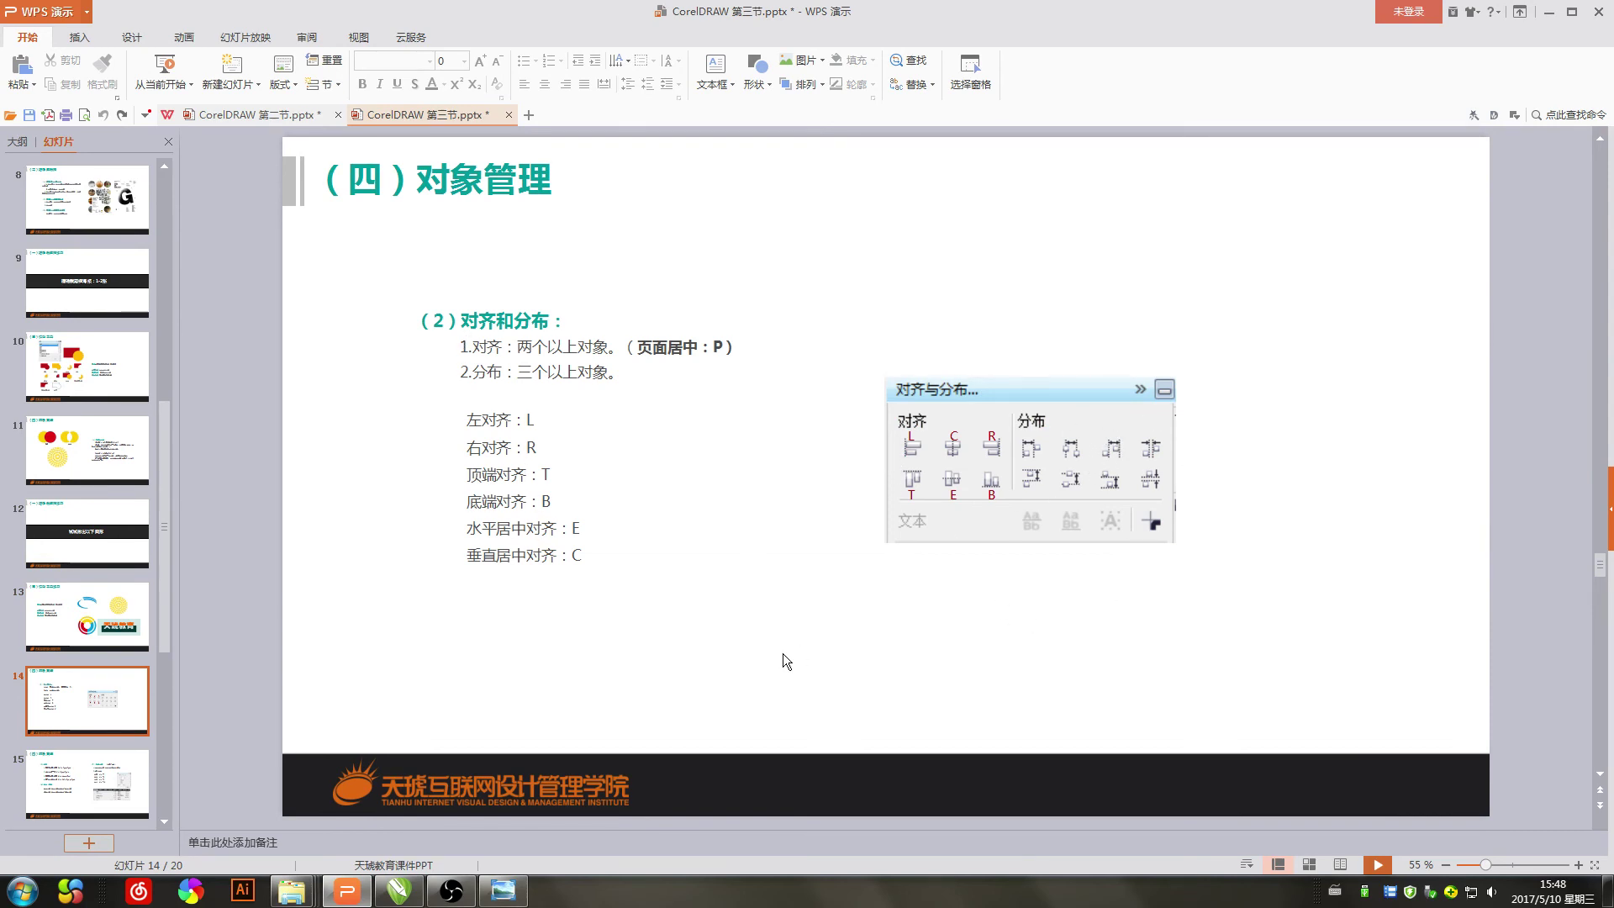
pyautogui.scroll(-1, 800, 654)
# Highlight the arrangement section with its four ordering entries and the object transformation heading on slide 15 to review both topics
pyautogui.moveTo(467, 278); pyautogui.dragTo(789, 431)
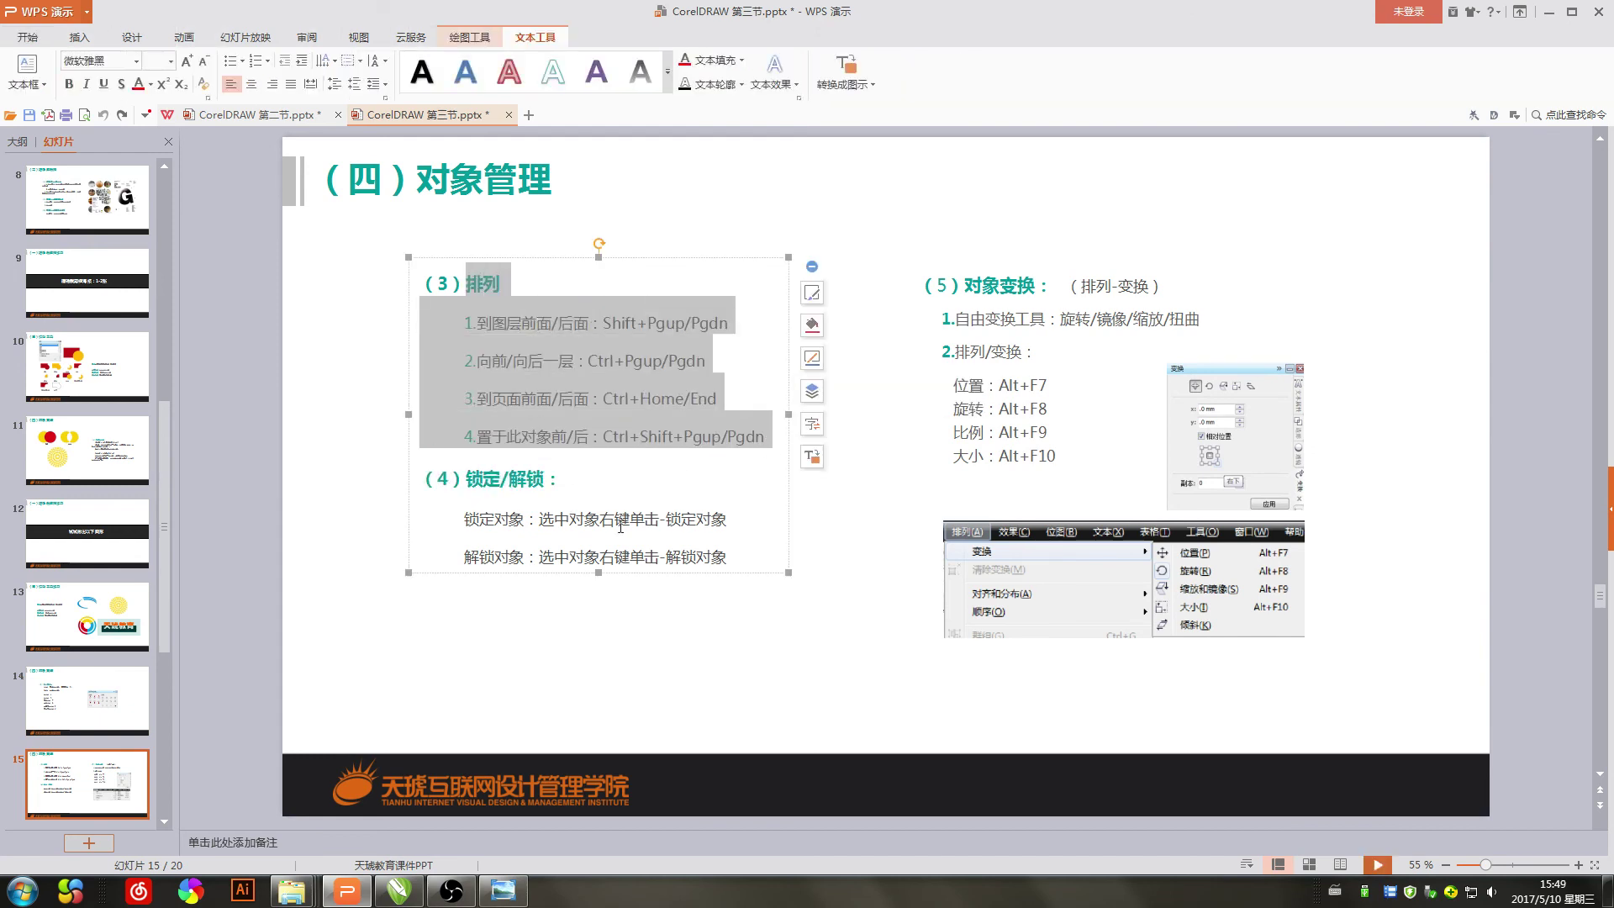
pyautogui.click(729, 694)
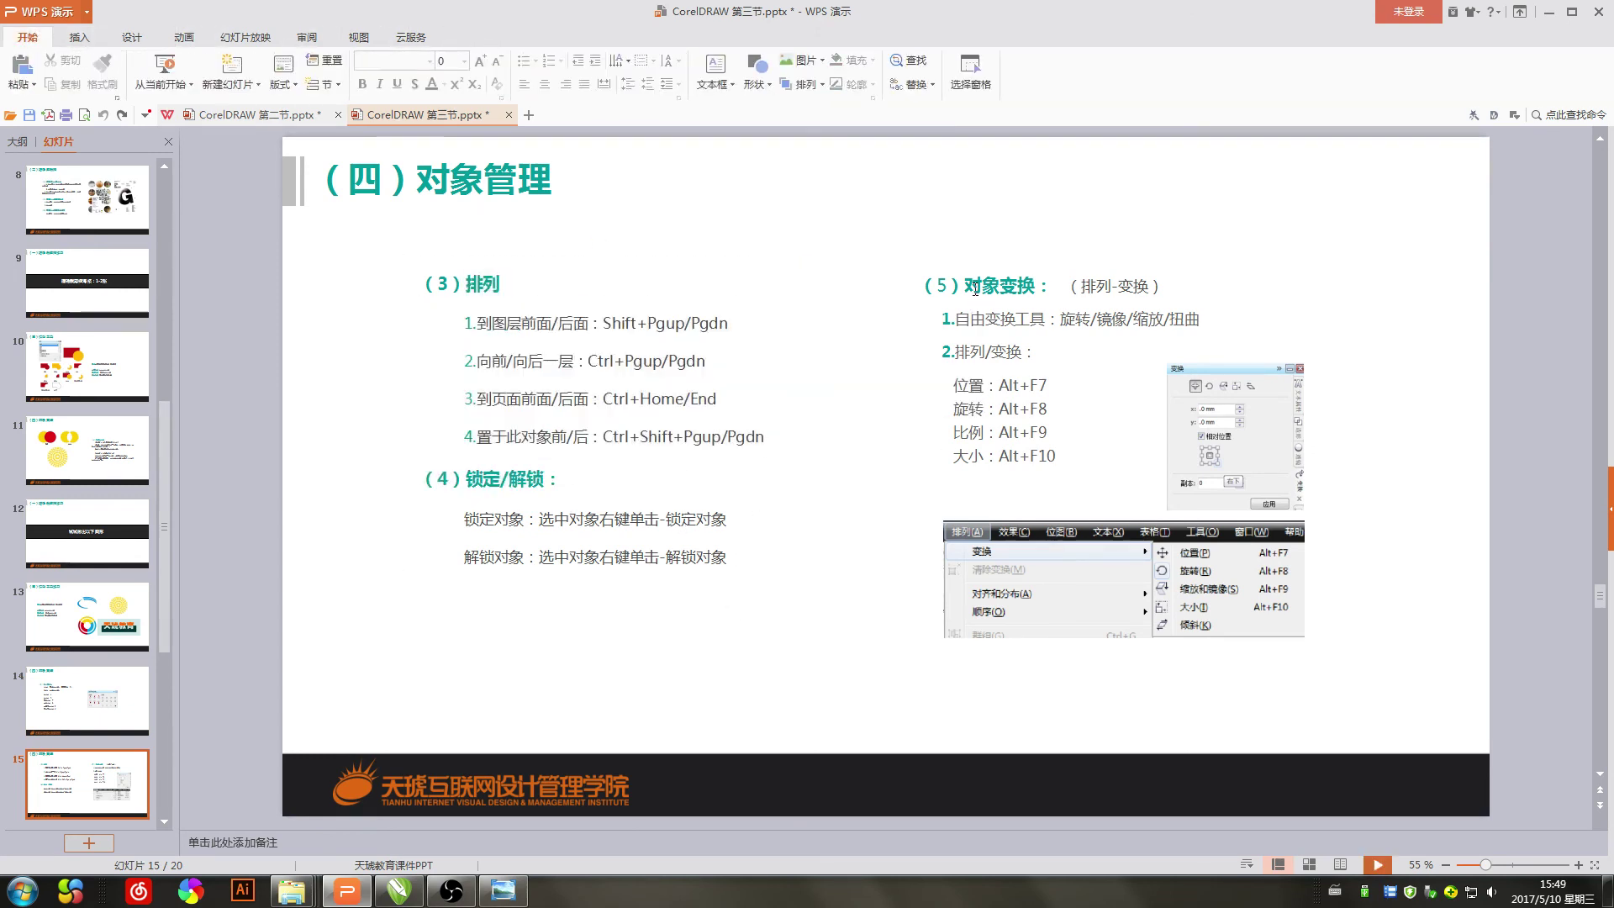
pyautogui.moveTo(964, 288); pyautogui.dragTo(1170, 288)
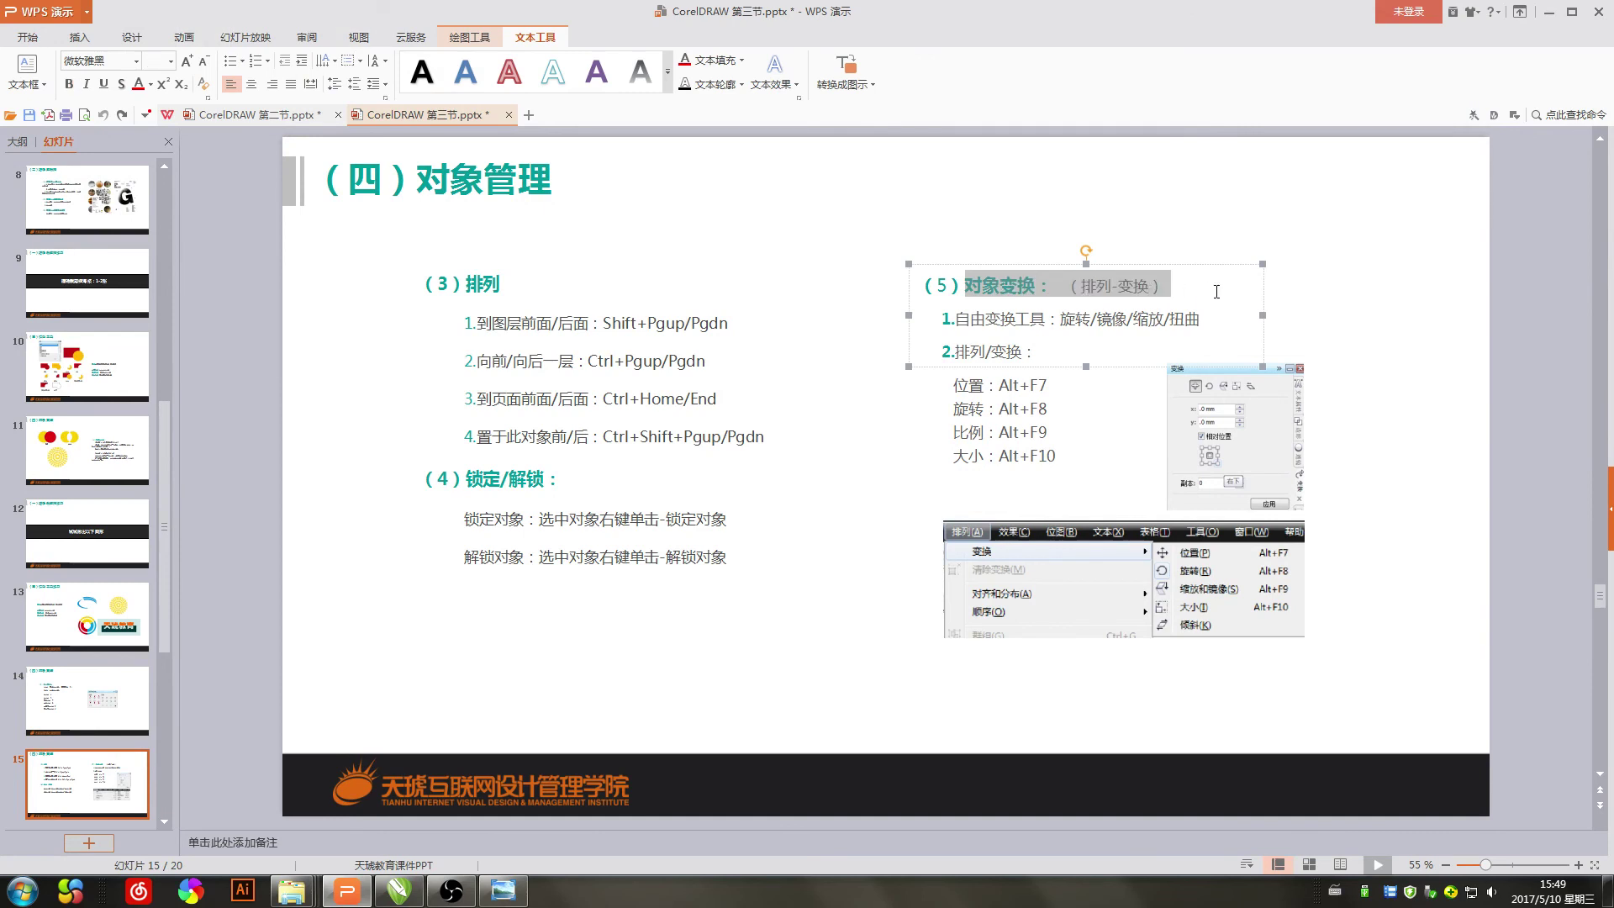
pyautogui.click(882, 578)
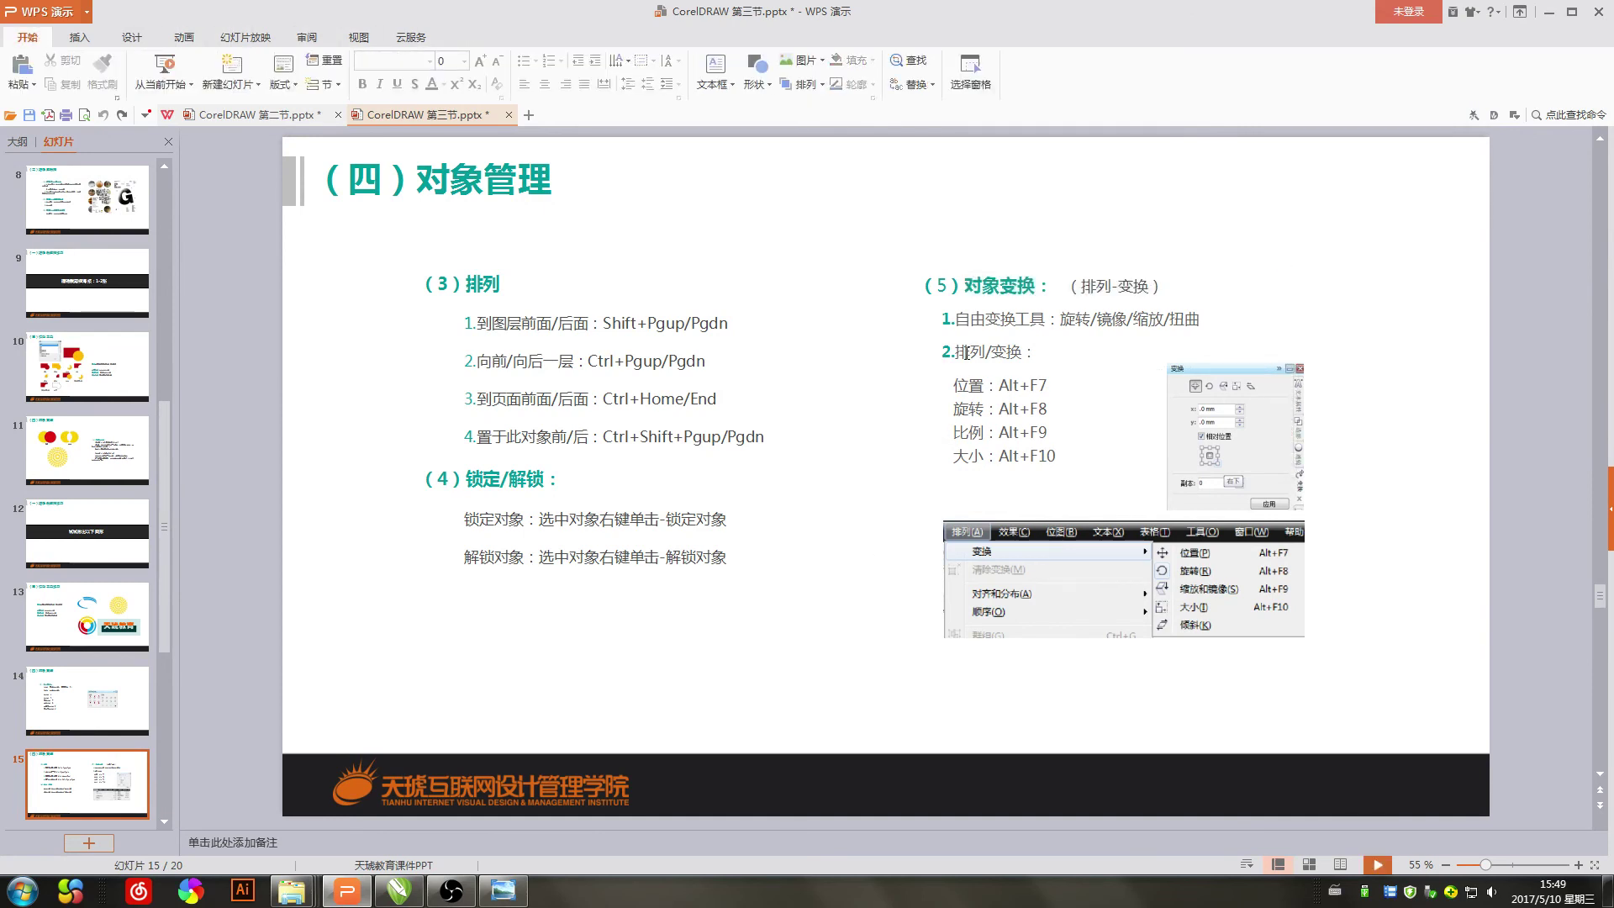